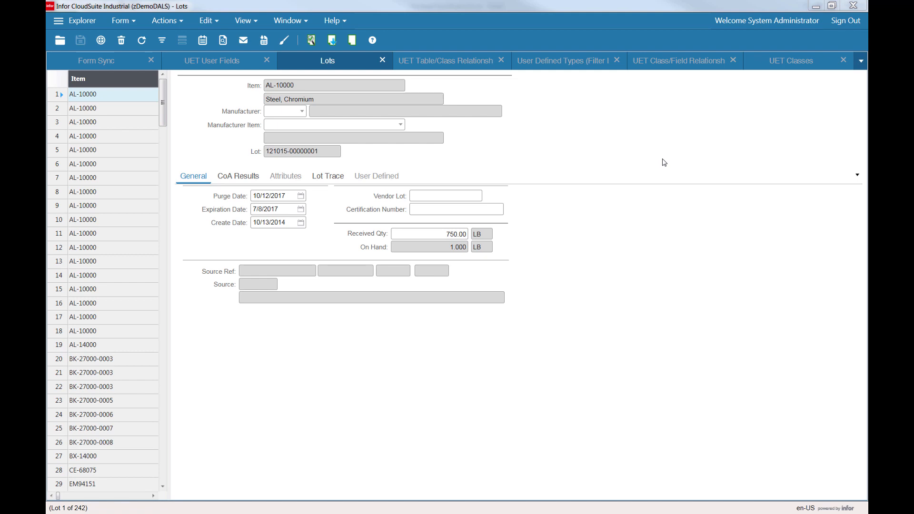
# Open the CoA Results tab of the Lots form.
pyautogui.click(342, 64)
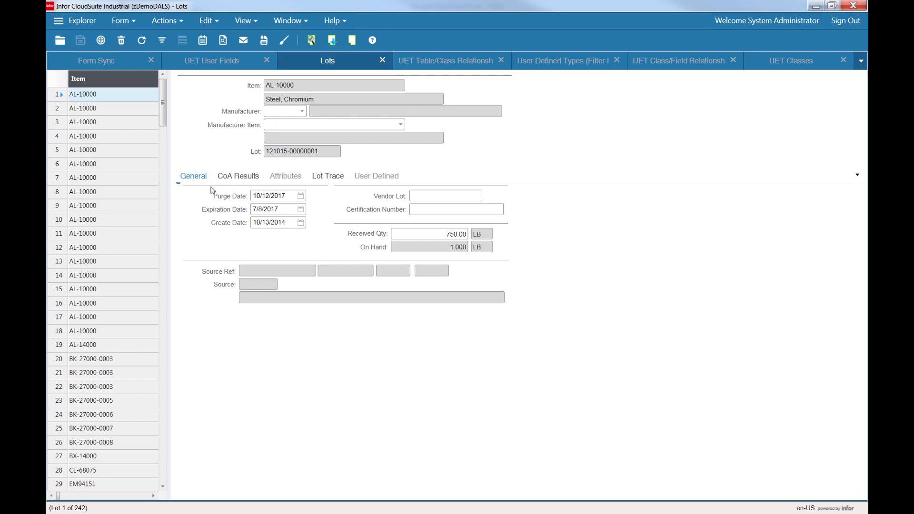
pyautogui.click(237, 177)
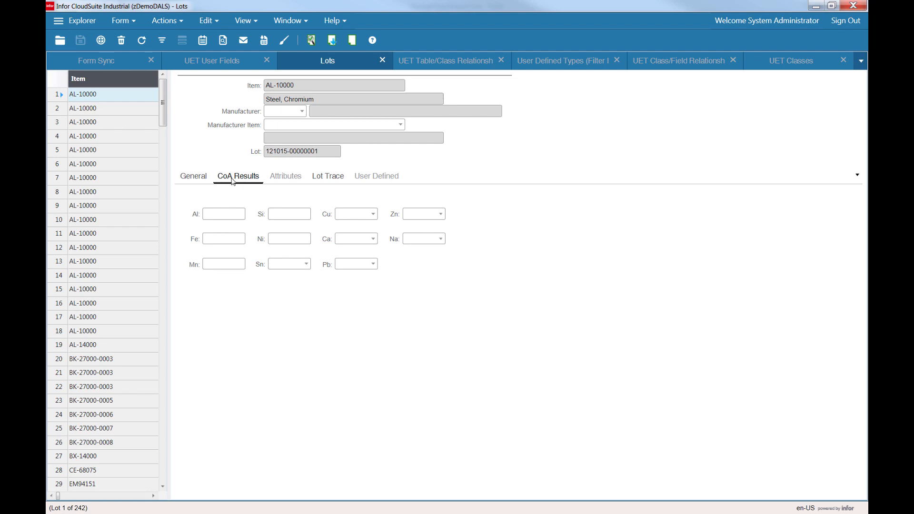
pyautogui.click(203, 175)
pyautogui.click(229, 184)
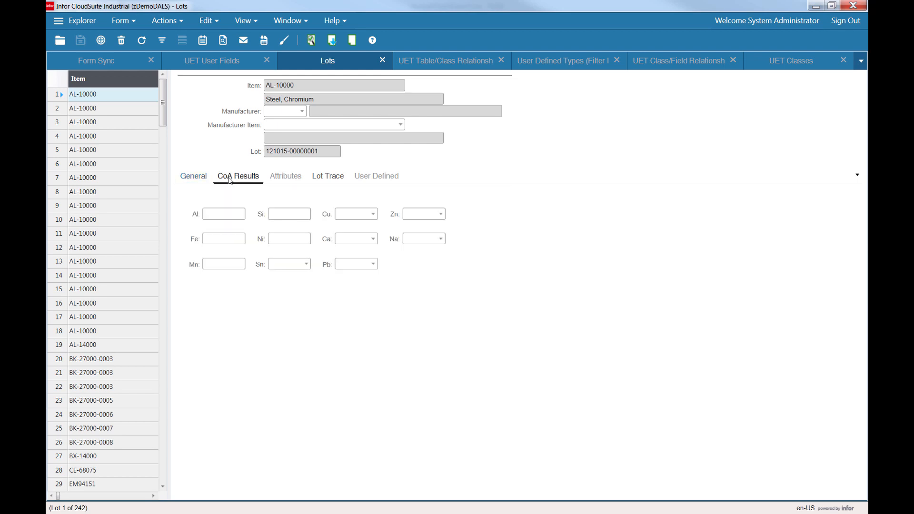
# Open the About This Form information for the Lots form and close it.
pyautogui.click(285, 41)
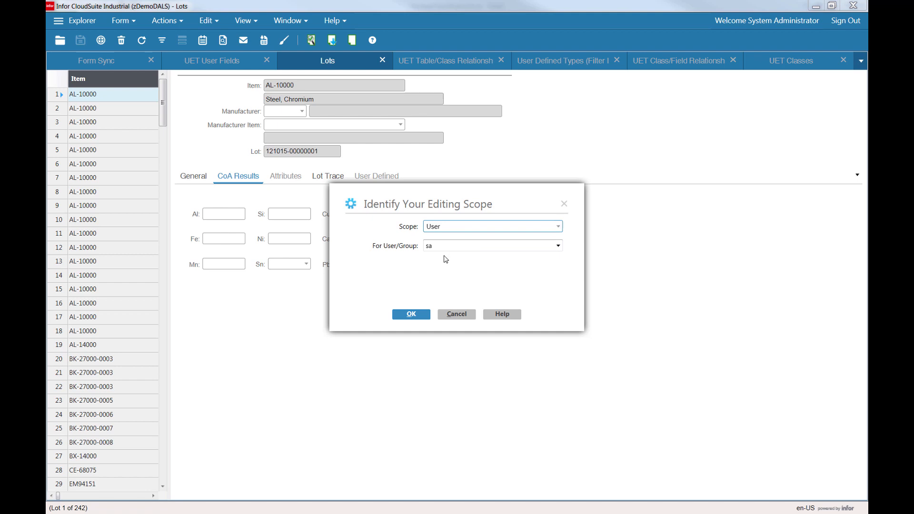
pyautogui.press('Escape')
pyautogui.click(332, 23)
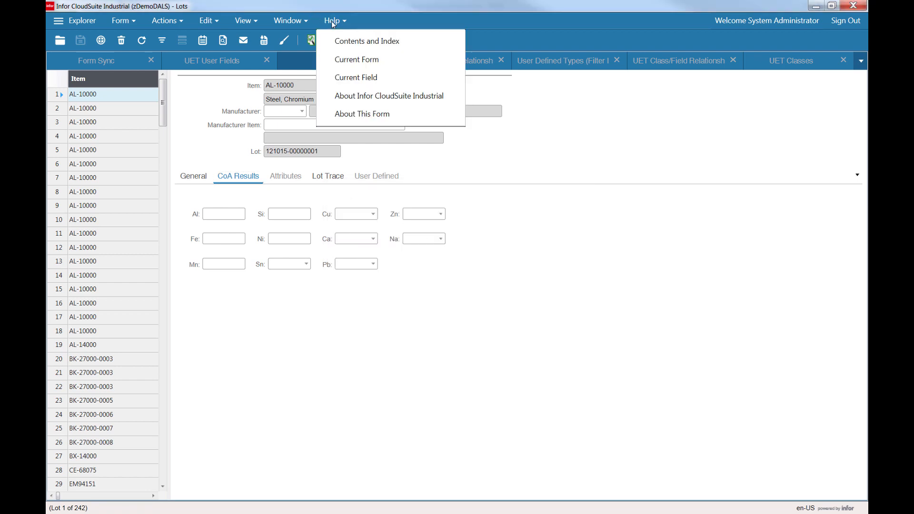
pyautogui.click(366, 115)
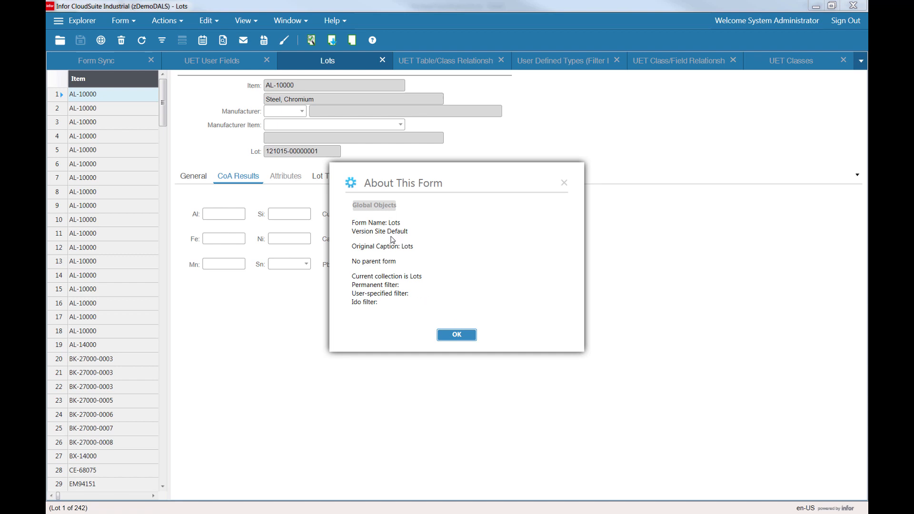
pyautogui.press('Return')
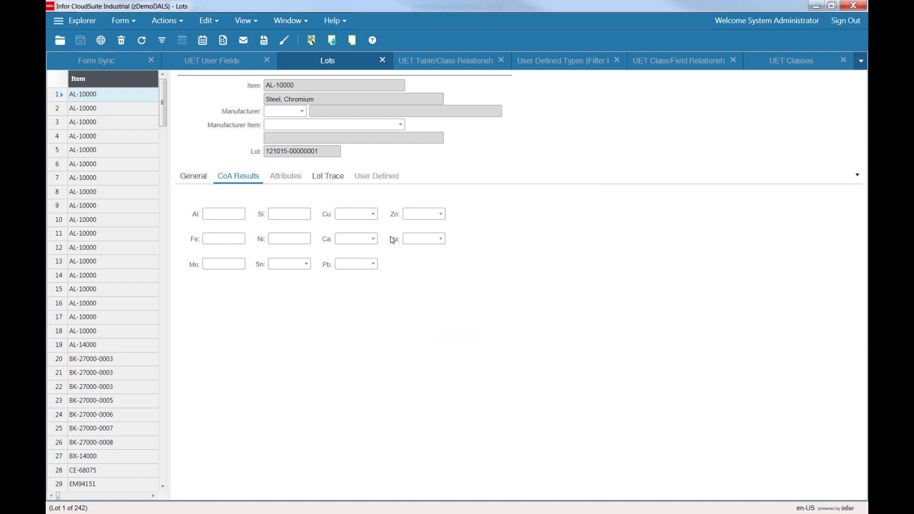
pyautogui.click(302, 41)
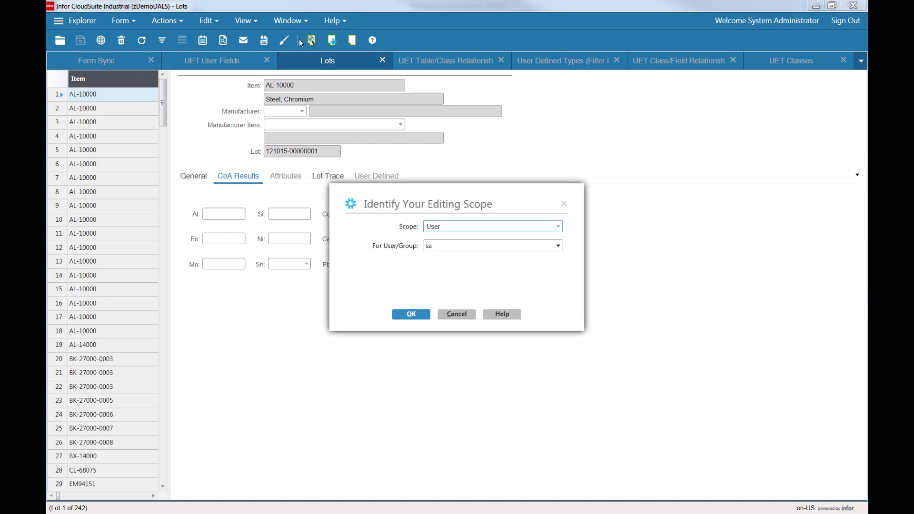
pyautogui.click(559, 230)
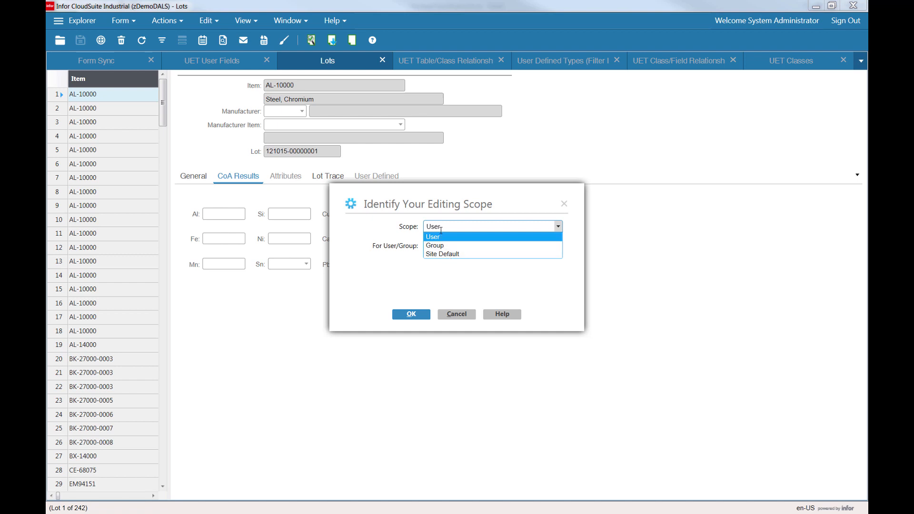
pyautogui.press('Escape')
pyautogui.press('Escape')
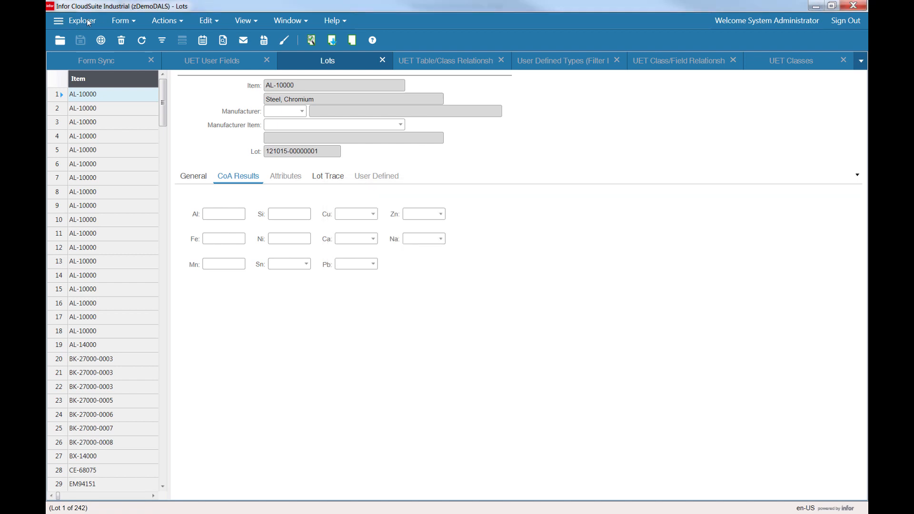
# Turn on Site Developer Impersonation with the editing scope set to Site Default.
pyautogui.click(125, 21)
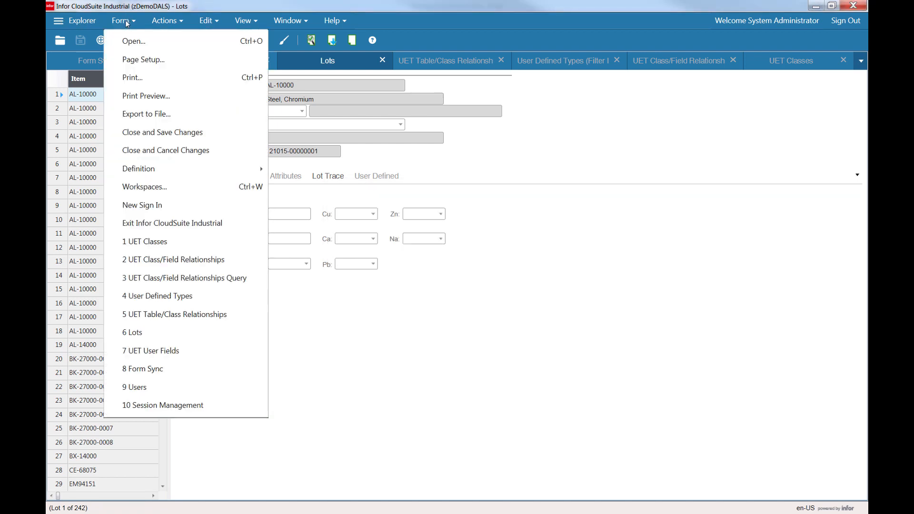
pyautogui.moveTo(208, 172)
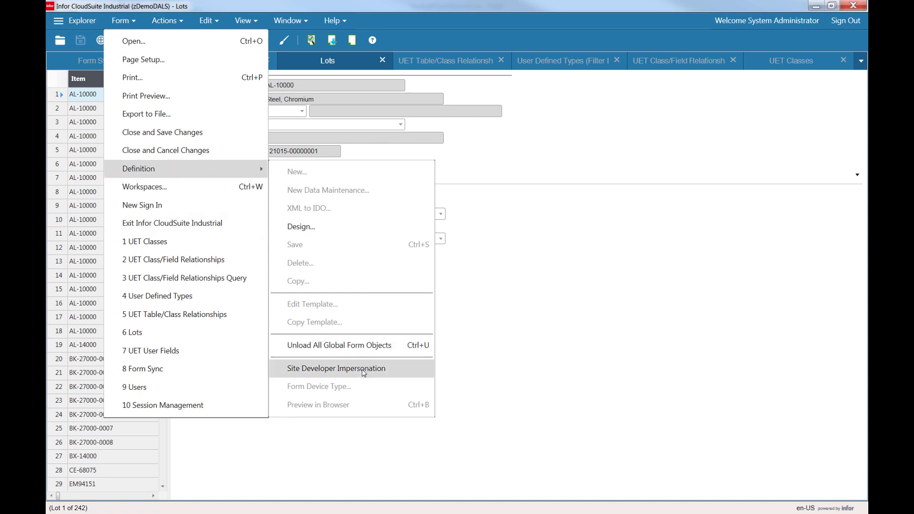
pyautogui.click(391, 369)
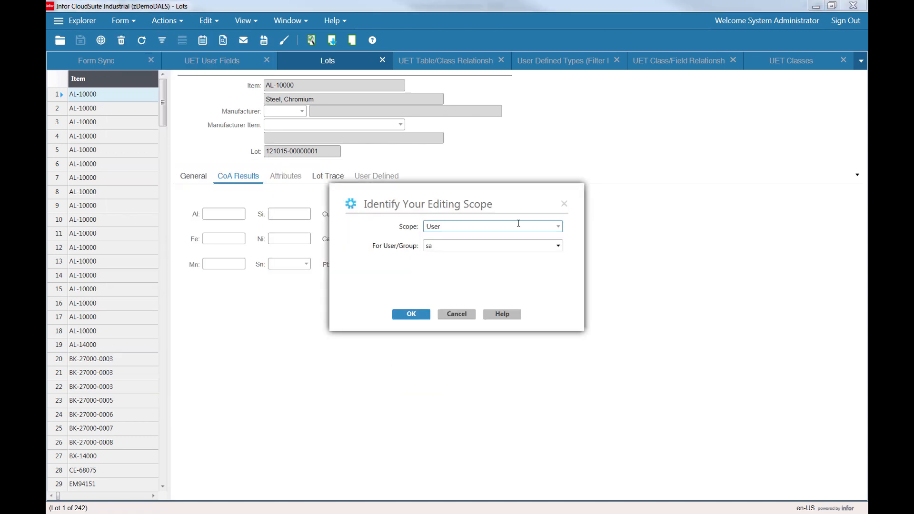
pyautogui.click(559, 226)
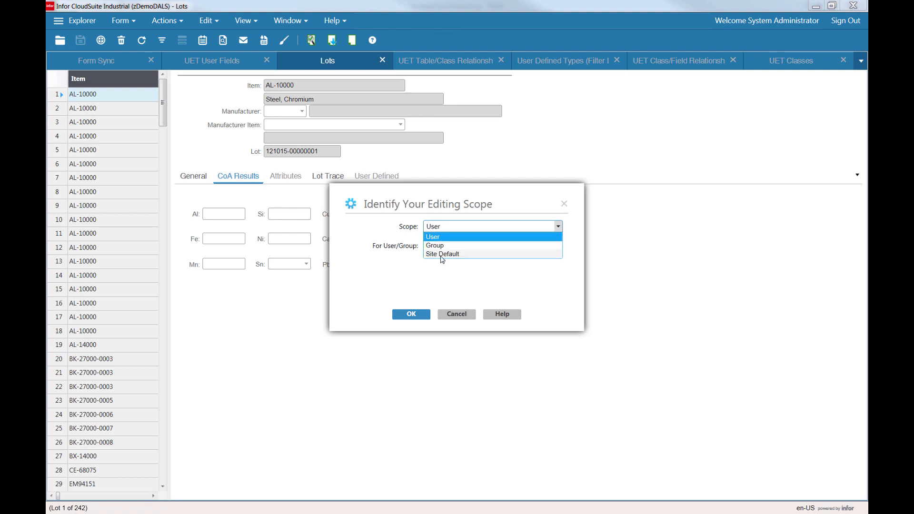
pyautogui.click(442, 254)
pyautogui.click(408, 316)
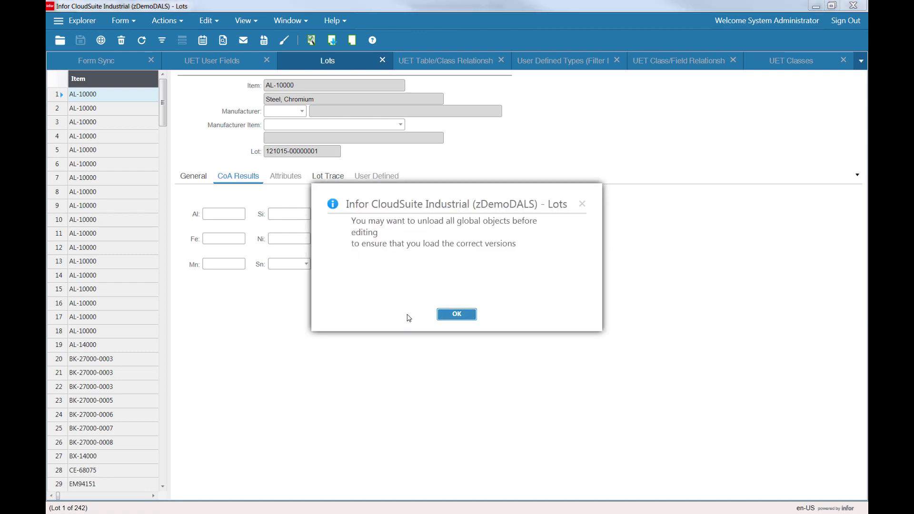
pyautogui.click(457, 315)
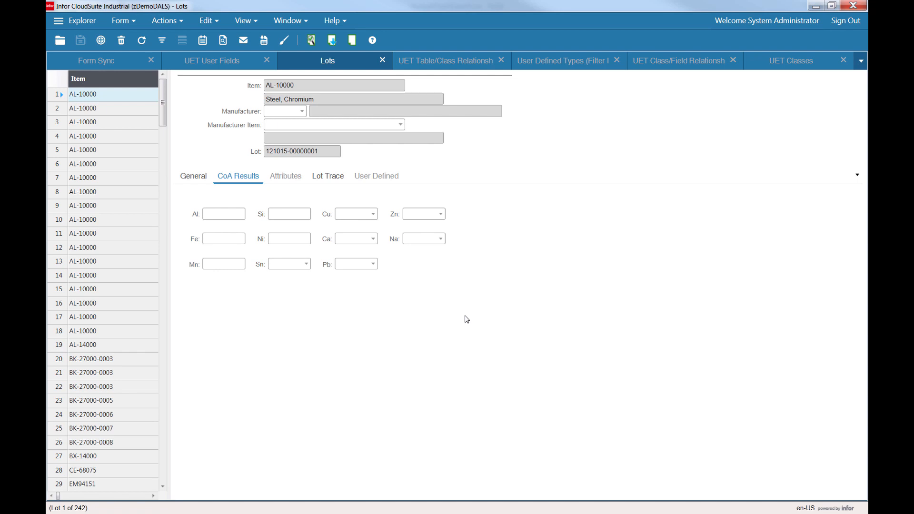
pyautogui.click(101, 21)
pyautogui.click(125, 22)
pyautogui.click(117, 22)
pyautogui.moveTo(230, 168)
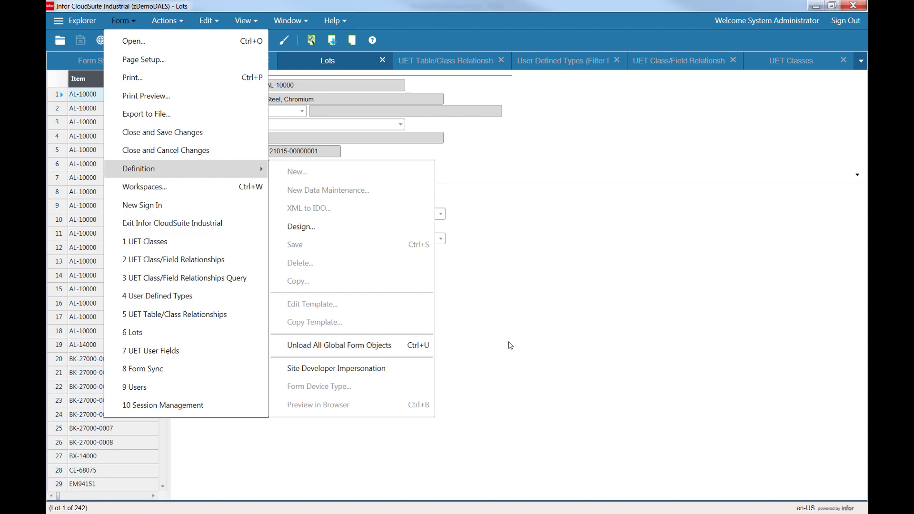
pyautogui.click(510, 345)
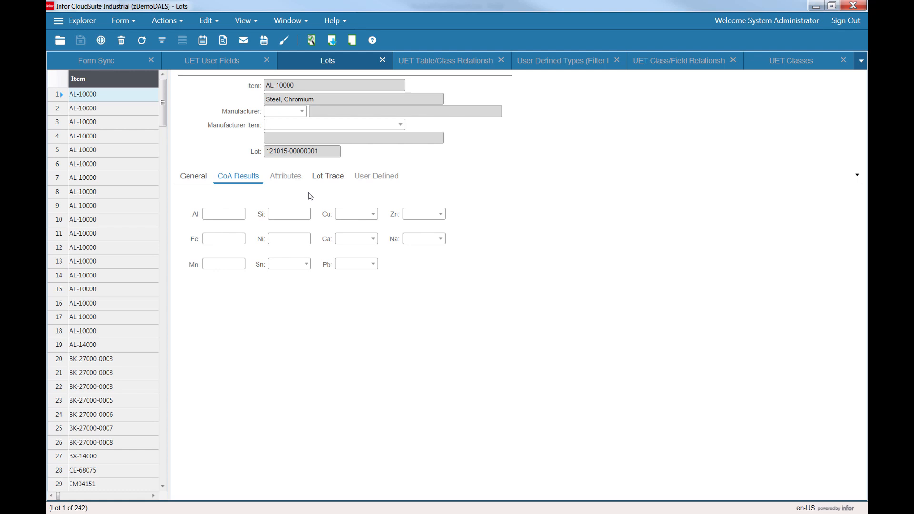
# Enter design mode, select the notebook and open its tab editor.
pyautogui.click(284, 42)
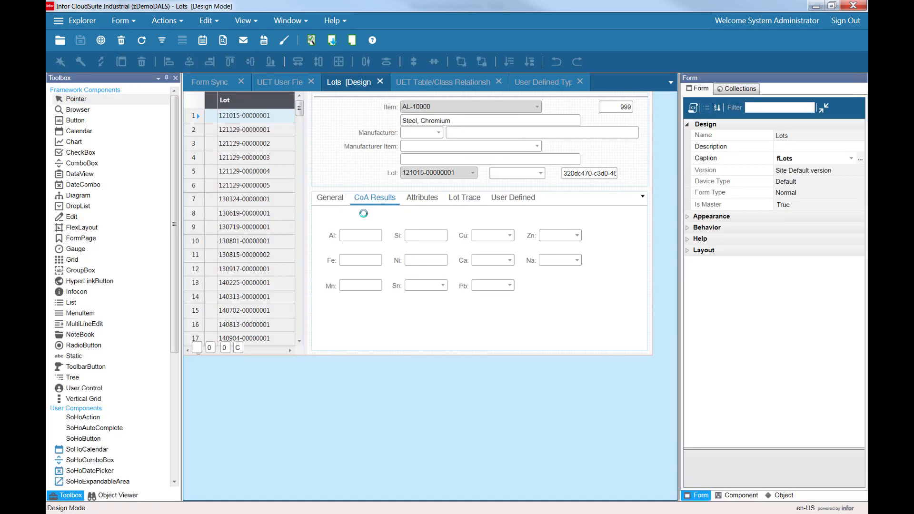
pyautogui.click(373, 202)
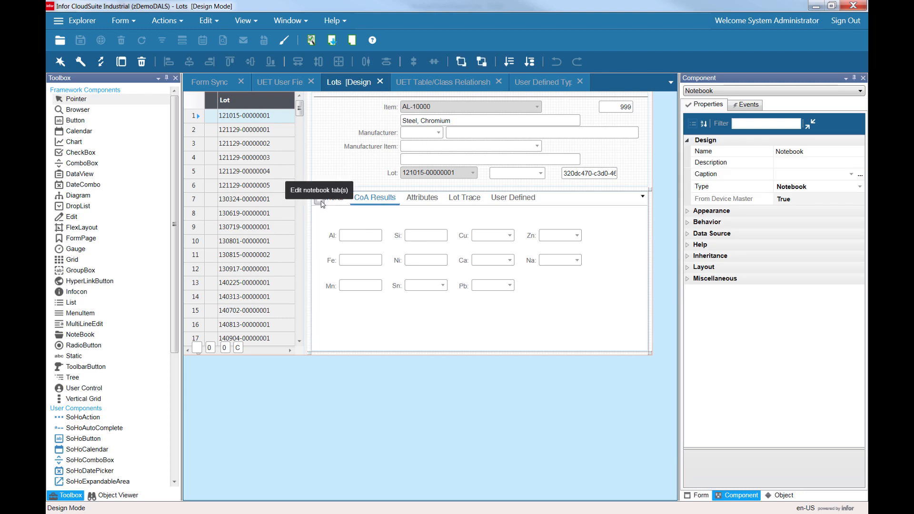
pyautogui.click(322, 204)
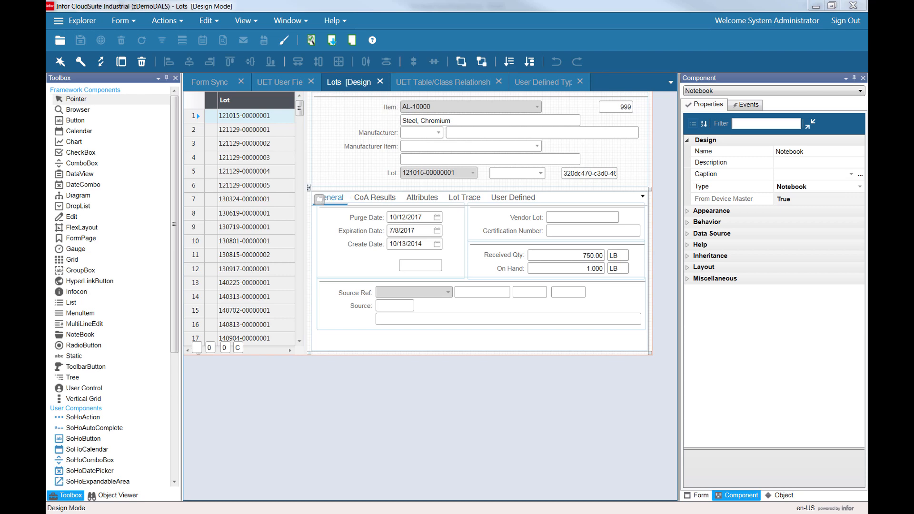
pyautogui.moveTo(567, 15); pyautogui.dragTo(340, 104)
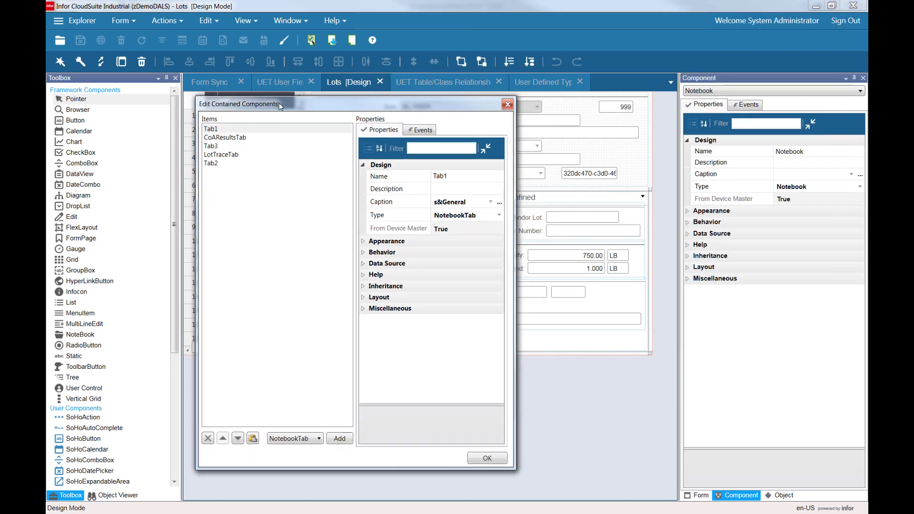
pyautogui.moveTo(280, 106); pyautogui.dragTo(166, 110)
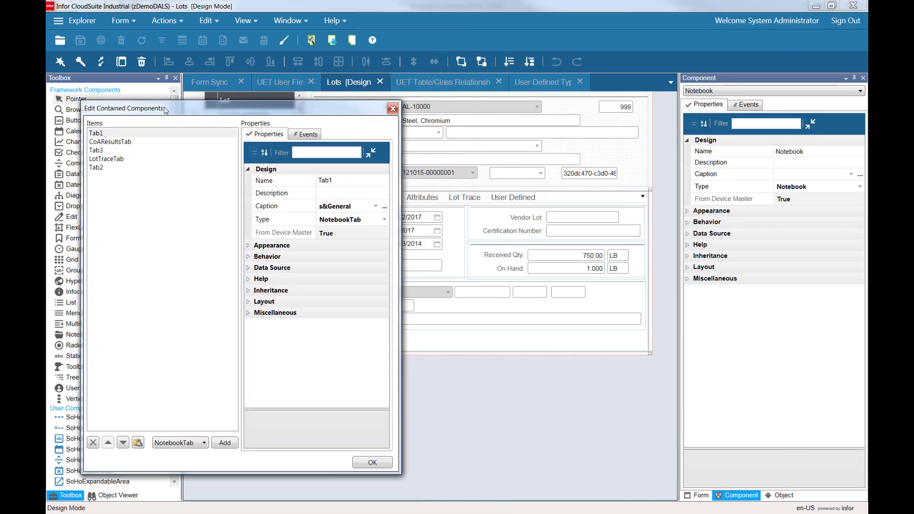
pyautogui.moveTo(279, 108); pyautogui.dragTo(388, 228)
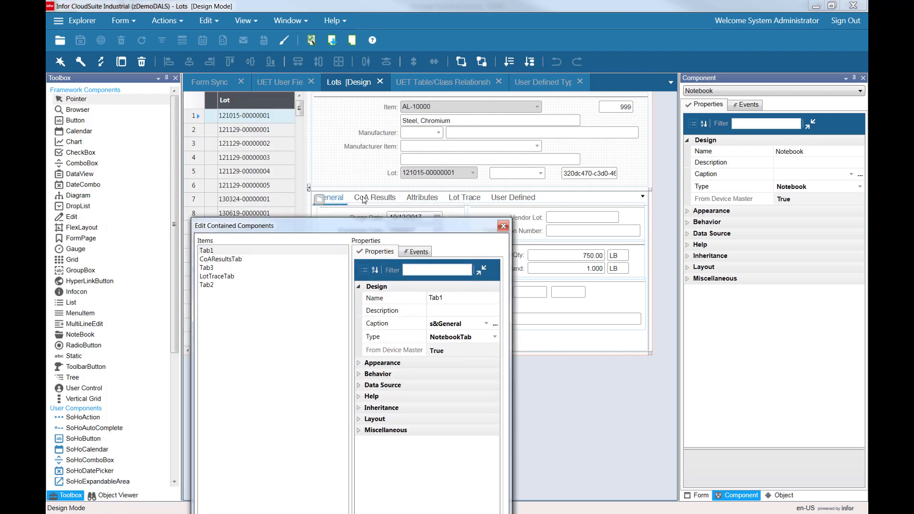
# Review the caption of each existing notebook tab in the tab editor.
pyautogui.click(209, 253)
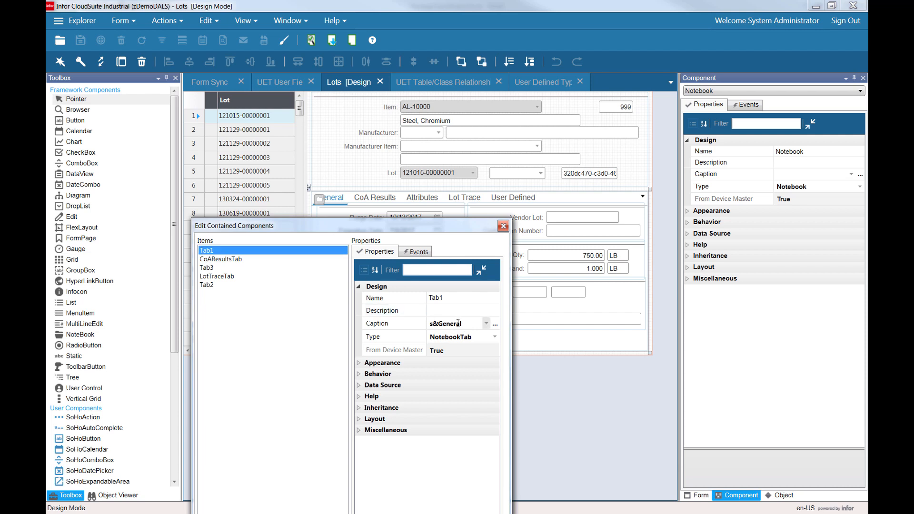
pyautogui.click(458, 324)
pyautogui.click(220, 259)
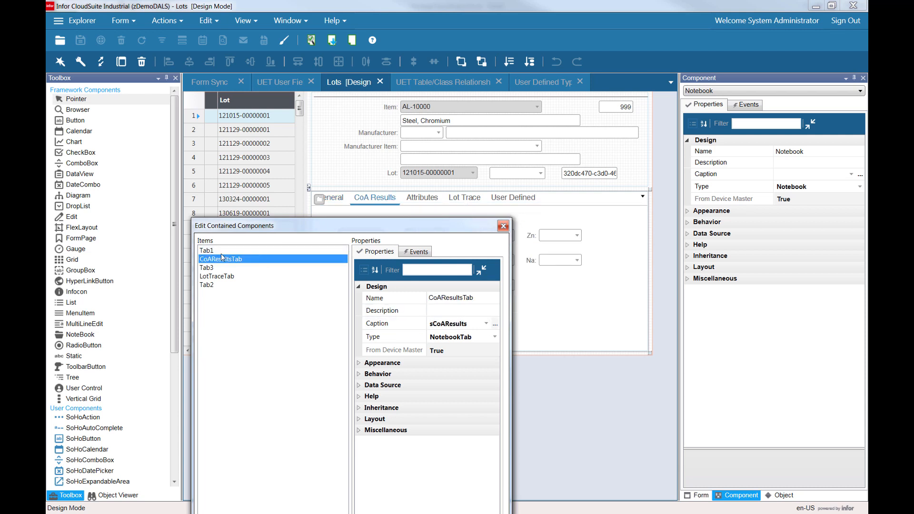
pyautogui.click(217, 268)
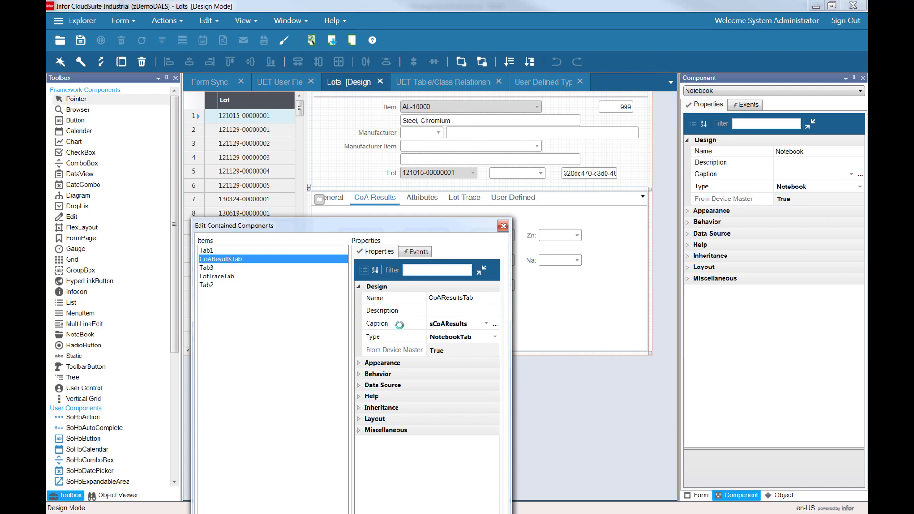
pyautogui.click(461, 325)
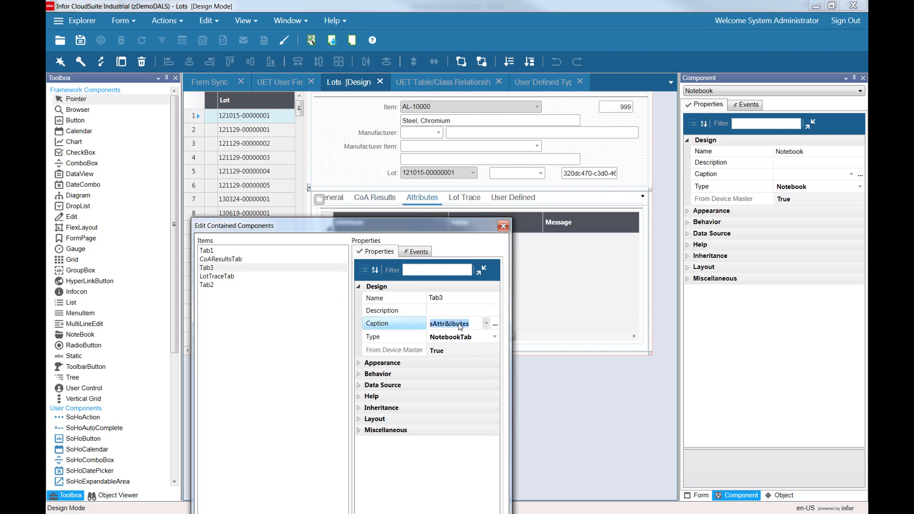
pyautogui.click(210, 277)
pyautogui.click(230, 285)
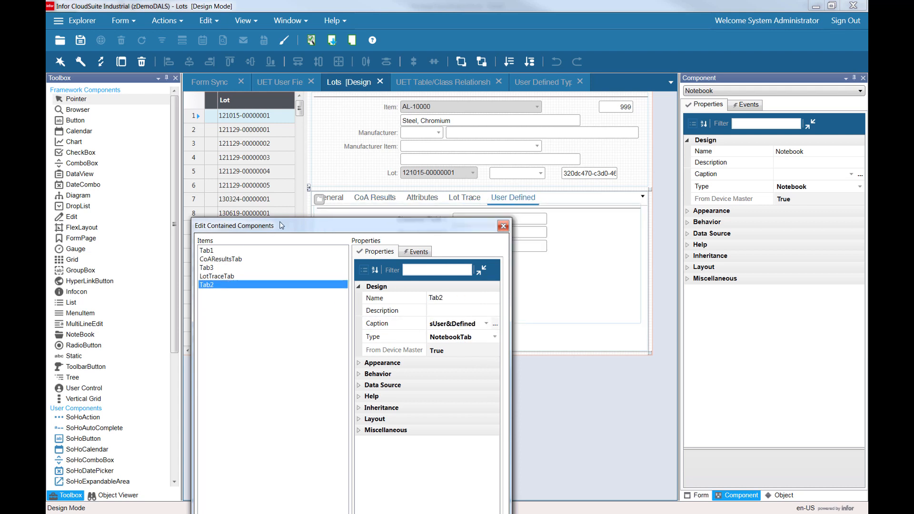
# Add a new notebook tab and set its caption to BLahBlah.
pyautogui.moveTo(285, 227); pyautogui.dragTo(332, 124)
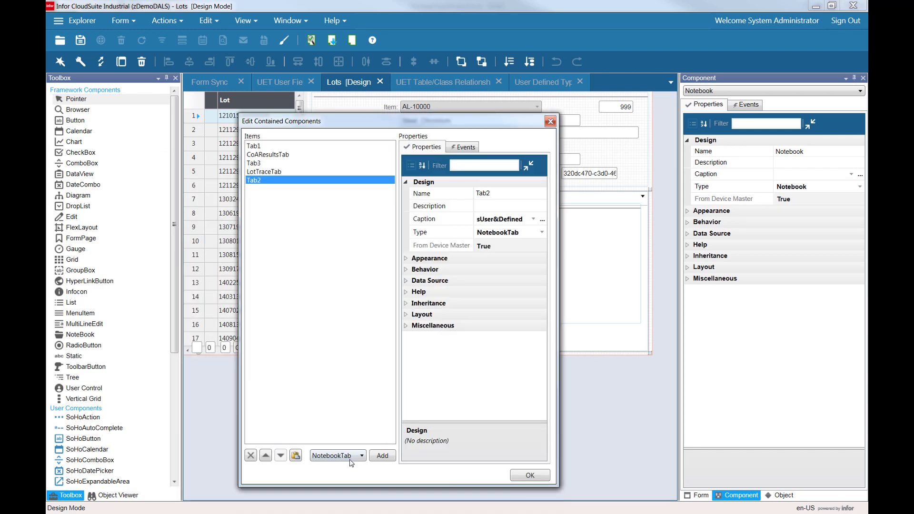
pyautogui.click(383, 456)
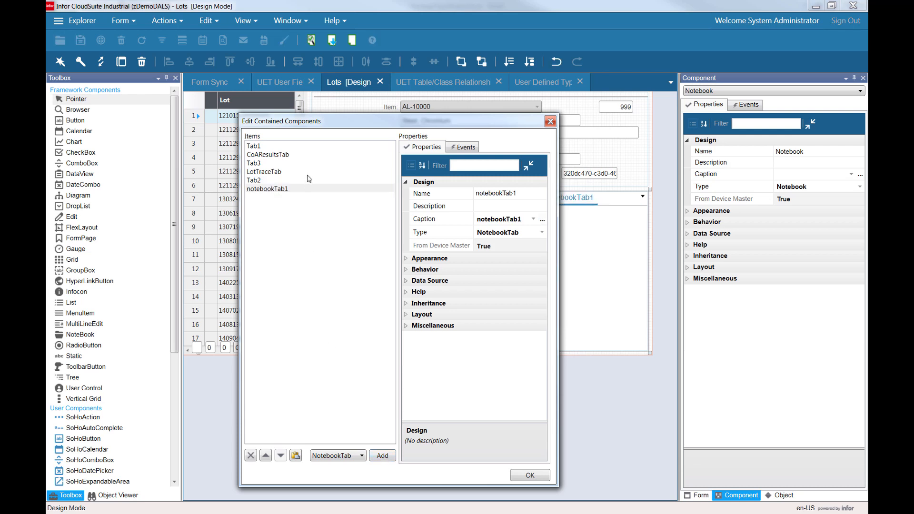
pyautogui.moveTo(324, 129); pyautogui.dragTo(326, 281)
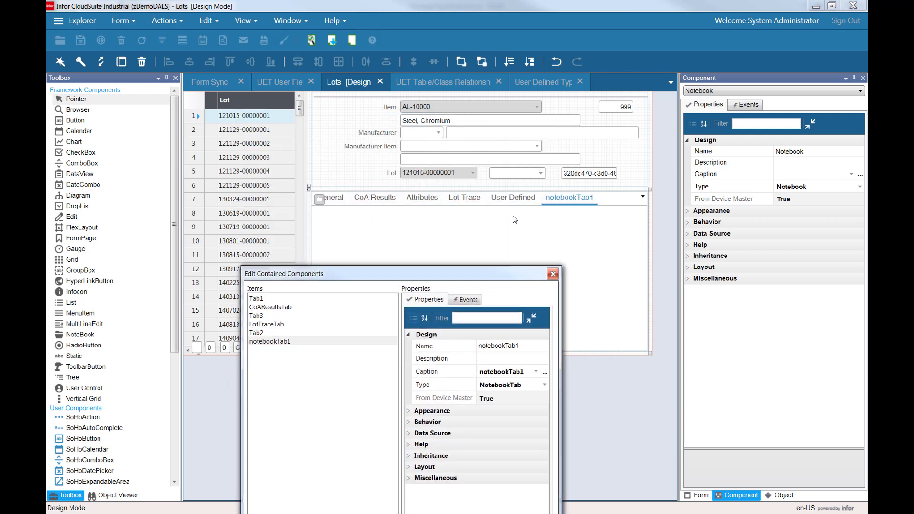
pyautogui.click(524, 372)
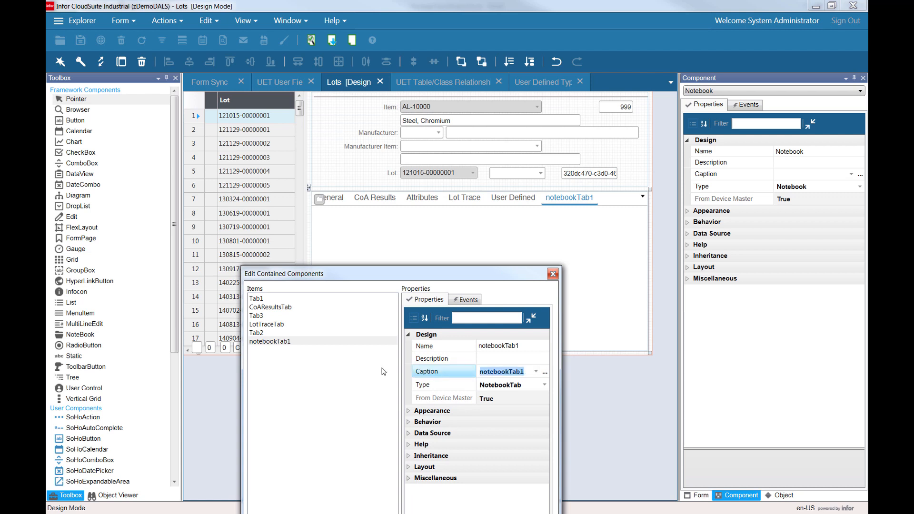
pyautogui.write('BLahBlah')
pyautogui.press('Tab')
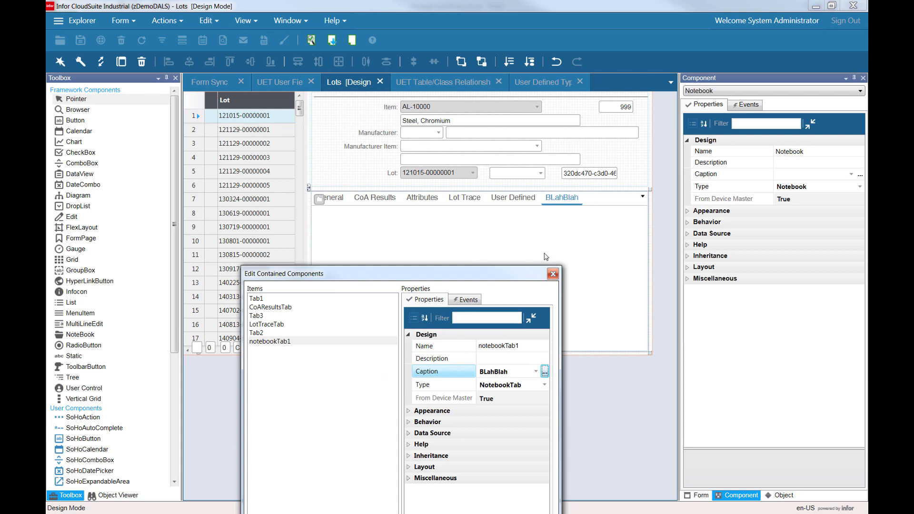
pyautogui.click(259, 308)
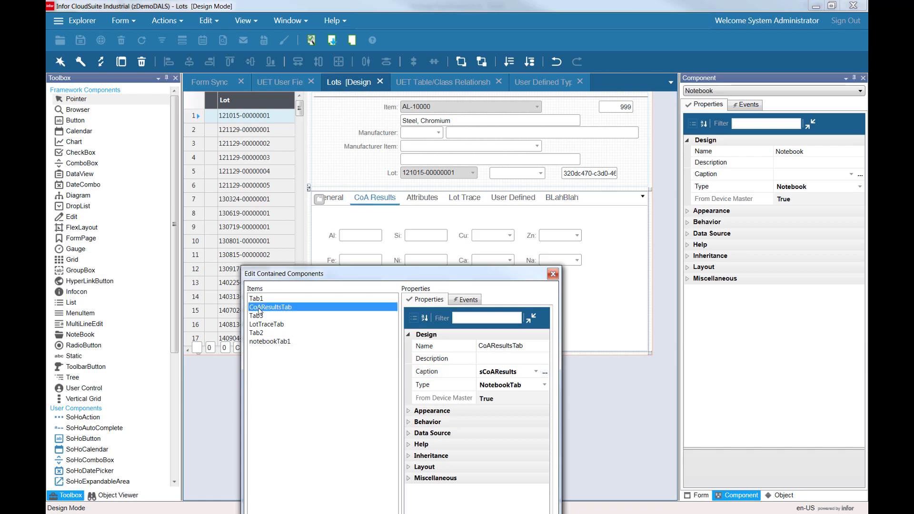
# Move the notebook tab editor aside and close it.
pyautogui.moveTo(310, 277); pyautogui.dragTo(290, 254)
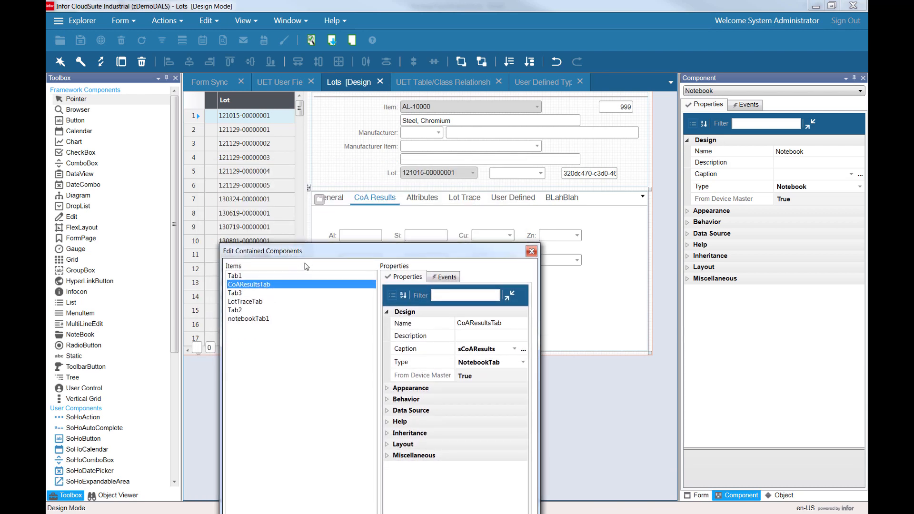
pyautogui.moveTo(308, 257); pyautogui.dragTo(265, 130)
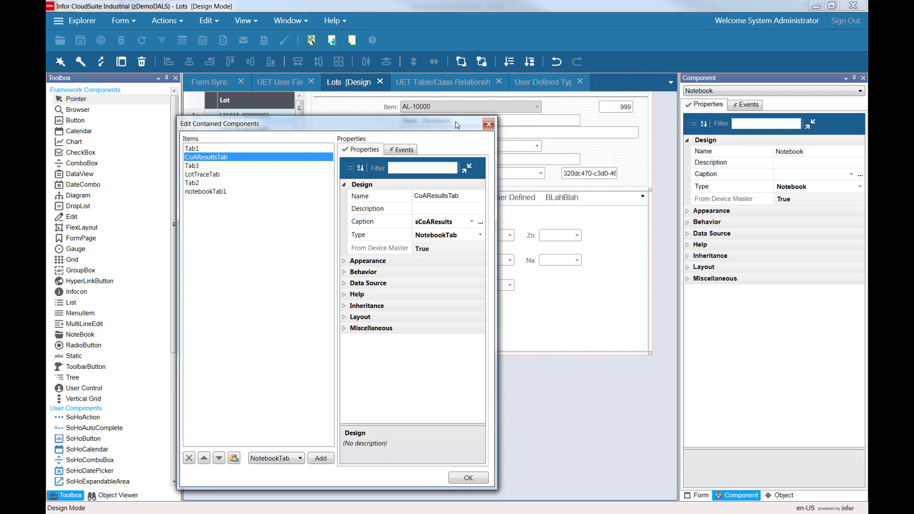
pyautogui.moveTo(456, 123); pyautogui.dragTo(458, 149)
pyautogui.click(490, 152)
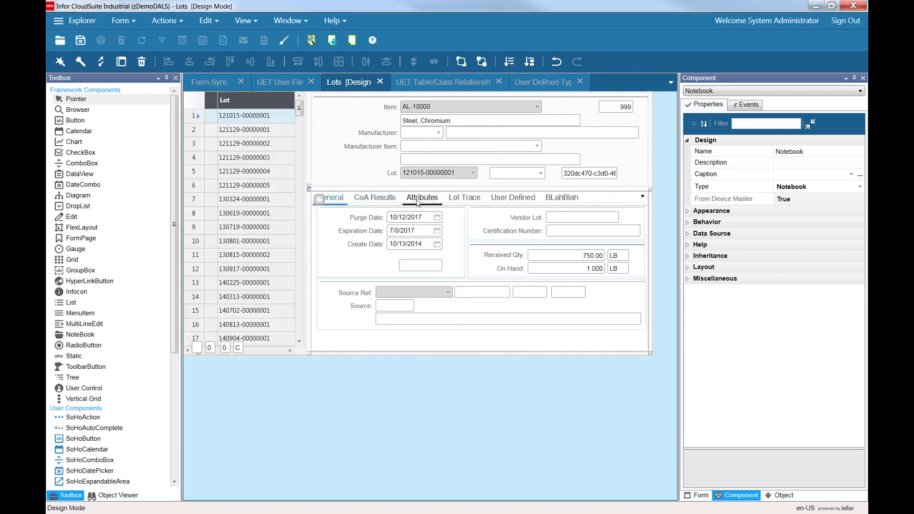
# Browse the notebook's tabs, the tab editor's item list and the fields on the CoA Results tab.
pyautogui.click(386, 200)
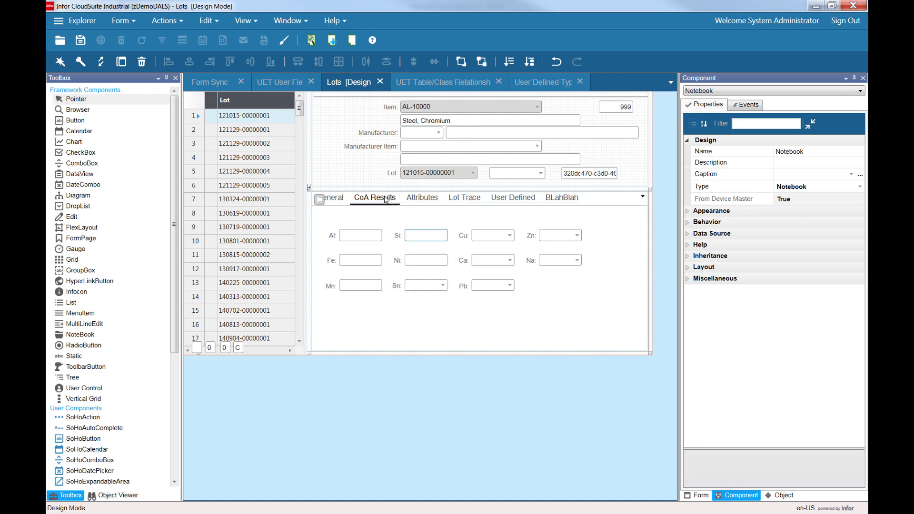
pyautogui.click(320, 201)
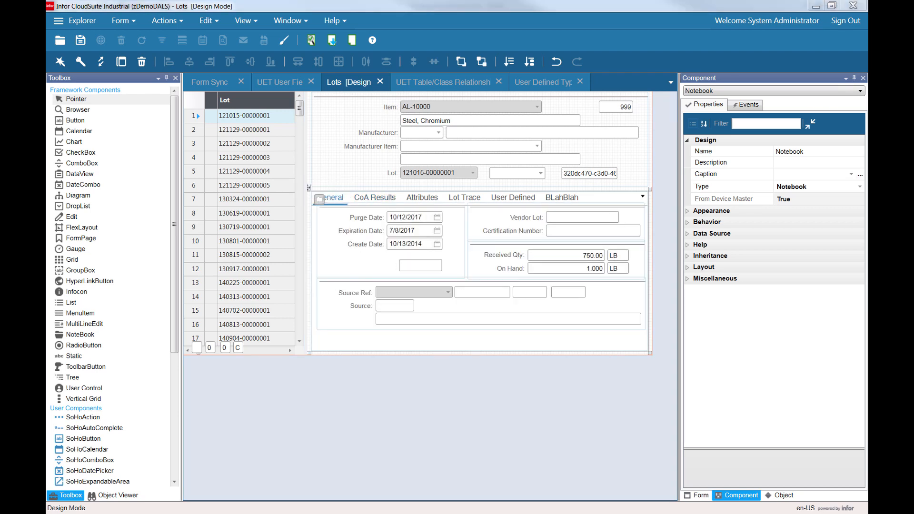
pyautogui.moveTo(913, 91); pyautogui.dragTo(251, 115)
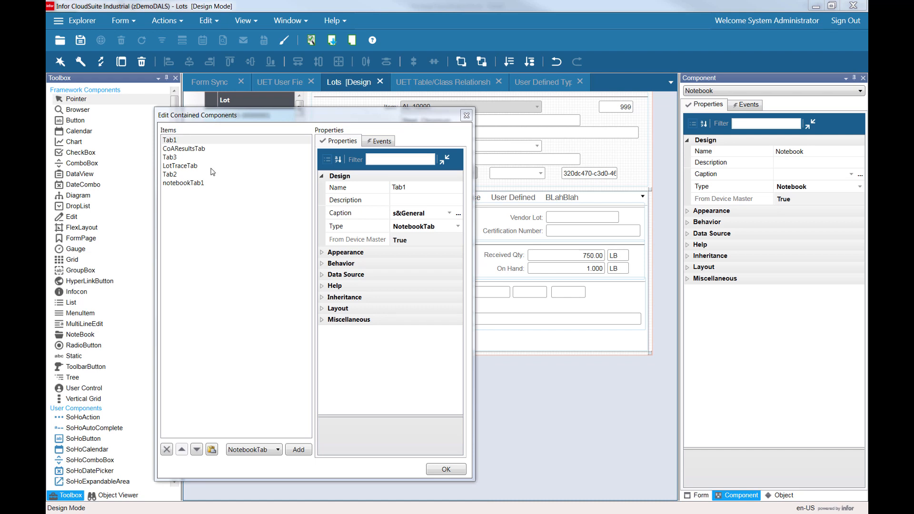
pyautogui.click(467, 115)
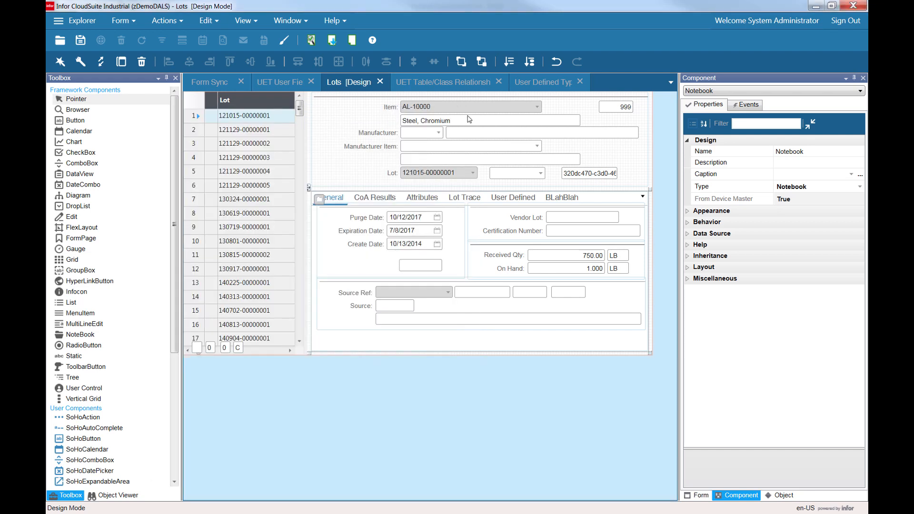
pyautogui.click(388, 200)
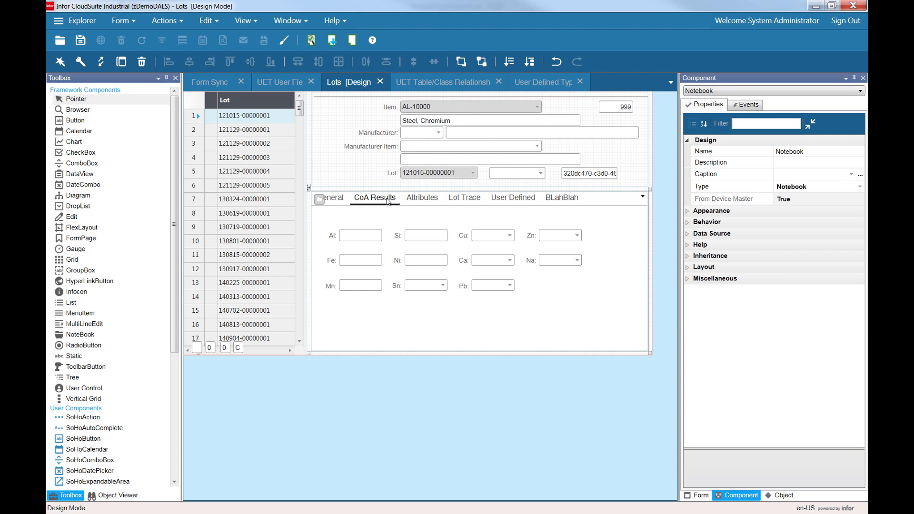
pyautogui.click(362, 236)
pyautogui.click(437, 234)
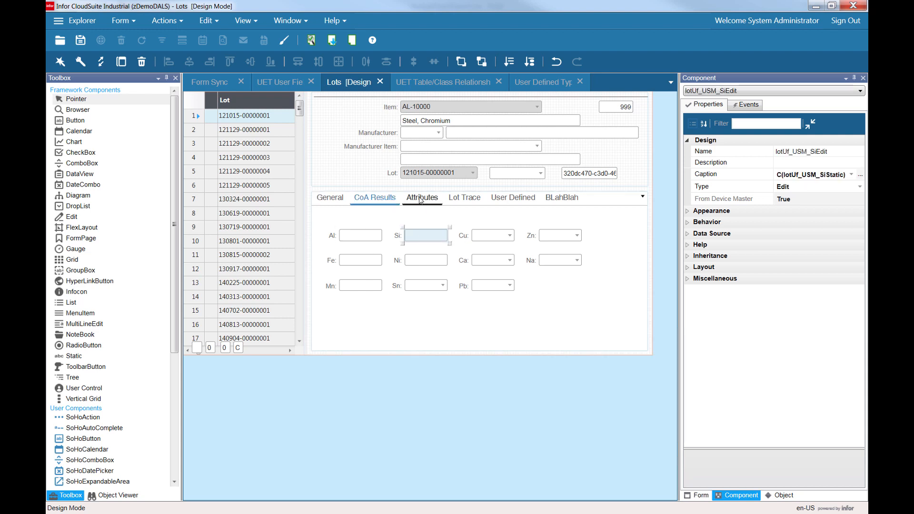
pyautogui.click(421, 199)
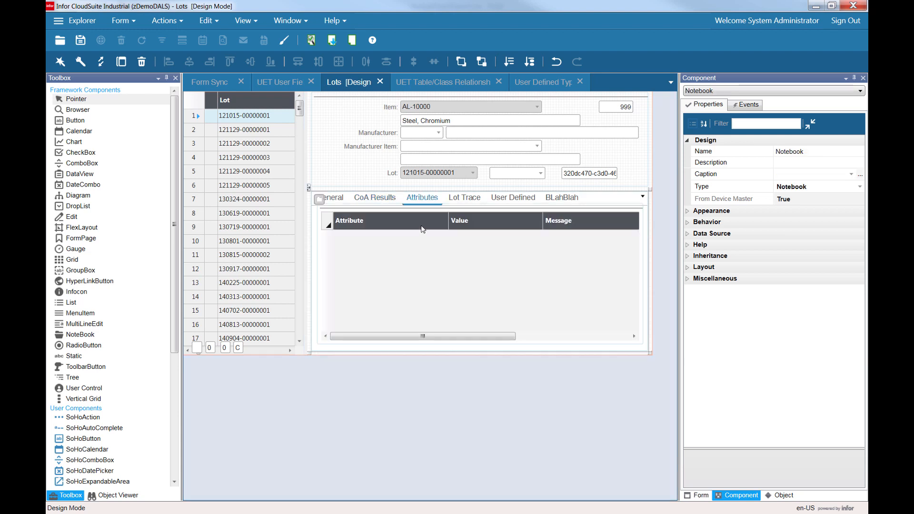
pyautogui.click(338, 198)
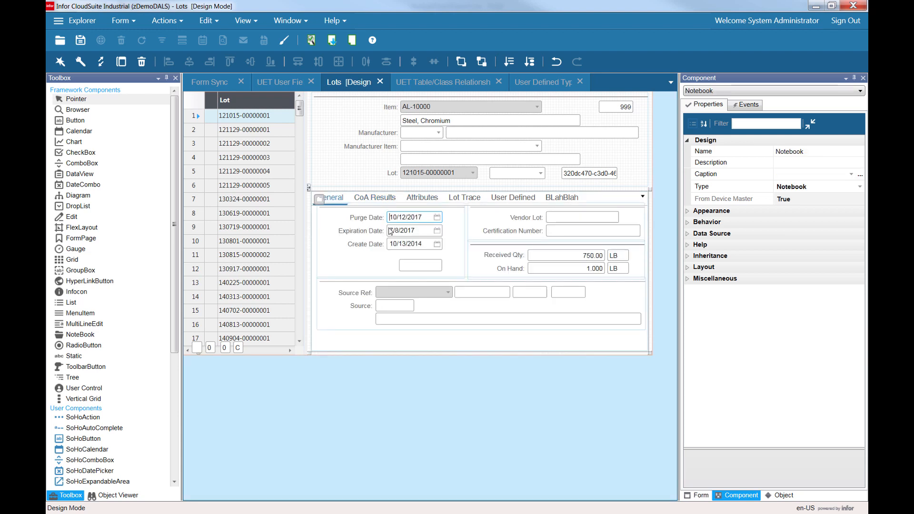
pyautogui.click(374, 198)
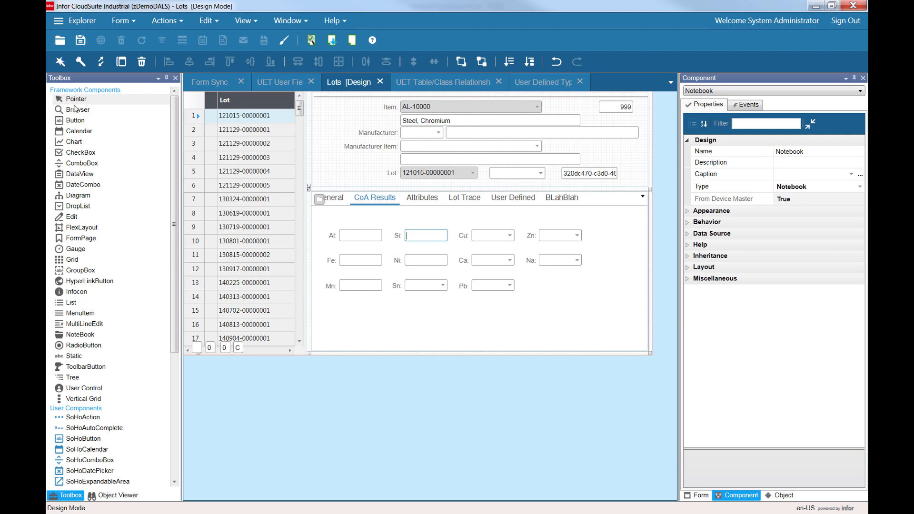
# Place an Edit component below the CoA Results fields, then delete it again.
pyautogui.click(77, 217)
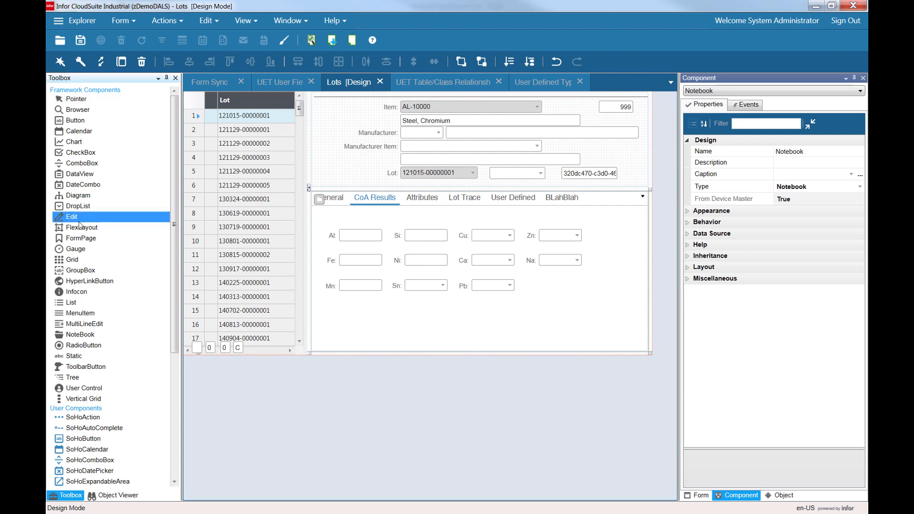
pyautogui.moveTo(68, 223); pyautogui.dragTo(412, 324)
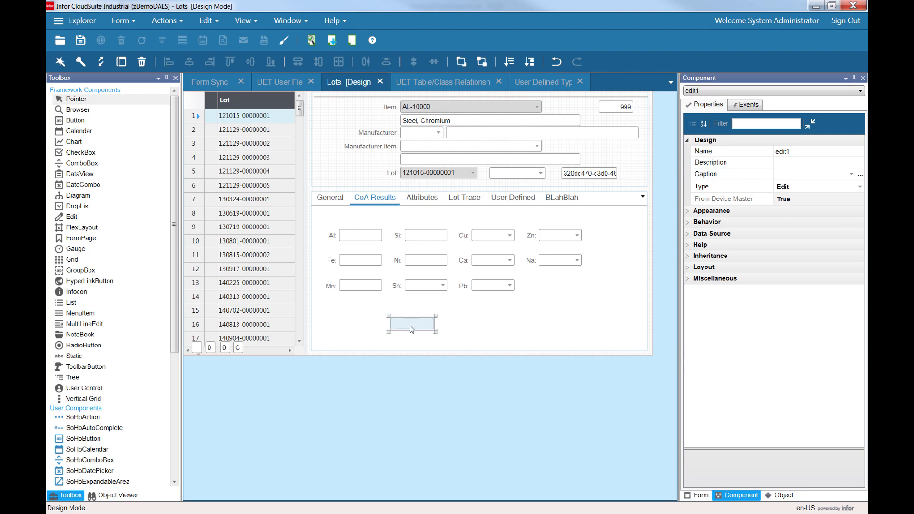
pyautogui.press('Delete')
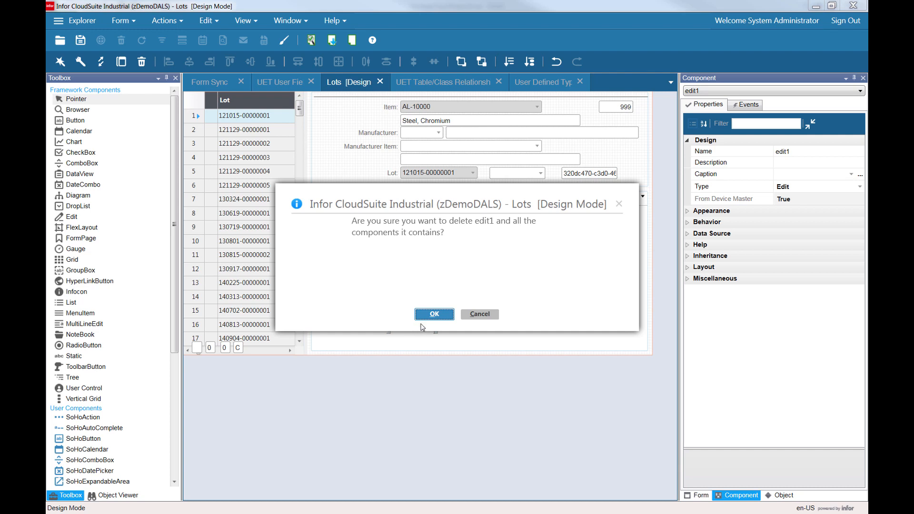
pyautogui.click(425, 318)
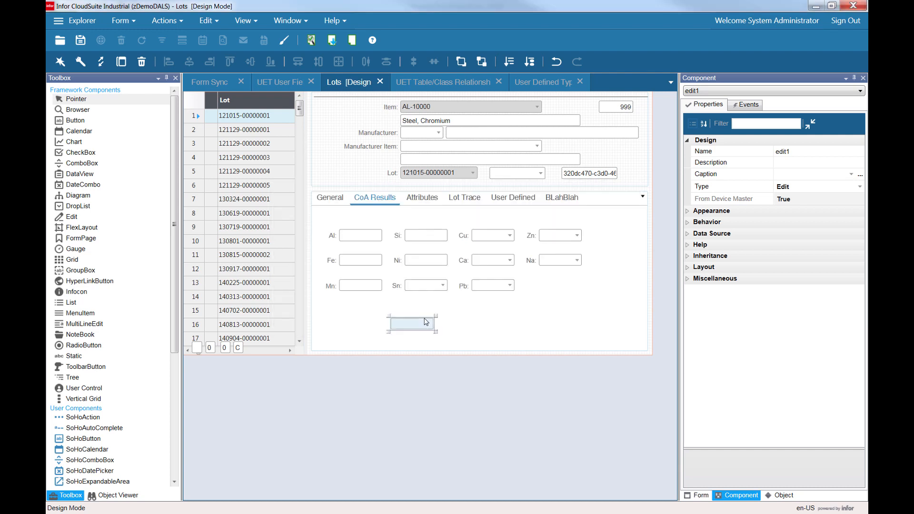
# Inspect the properties of the Mn edit field and its label on the CoA Results tab, including its data source.
pyautogui.click(358, 238)
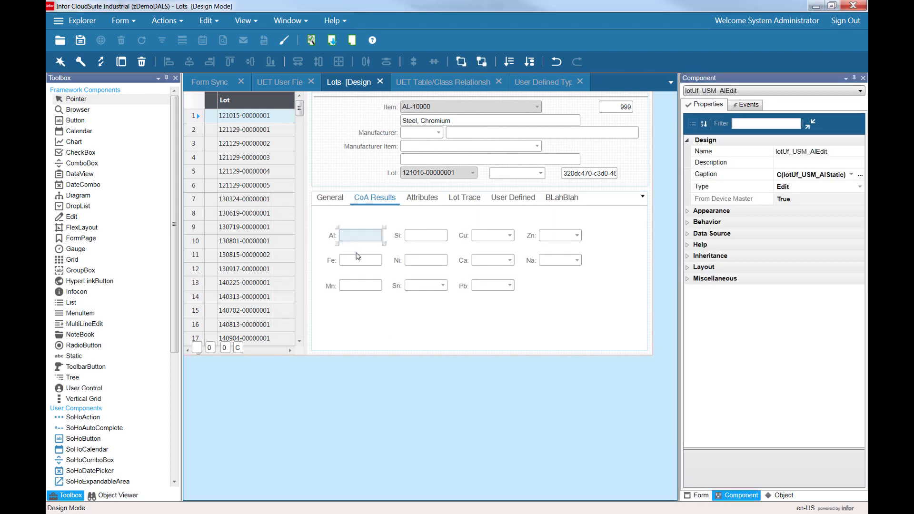
pyautogui.click(358, 258)
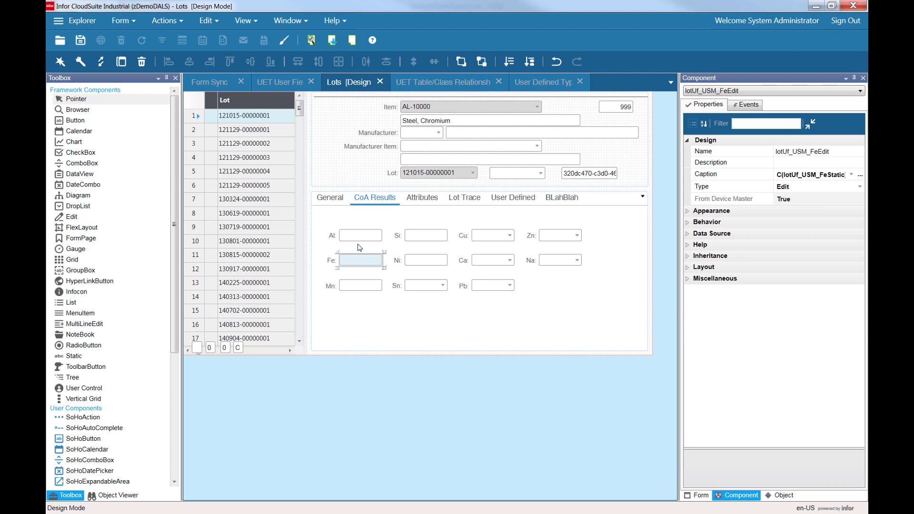
pyautogui.click(366, 286)
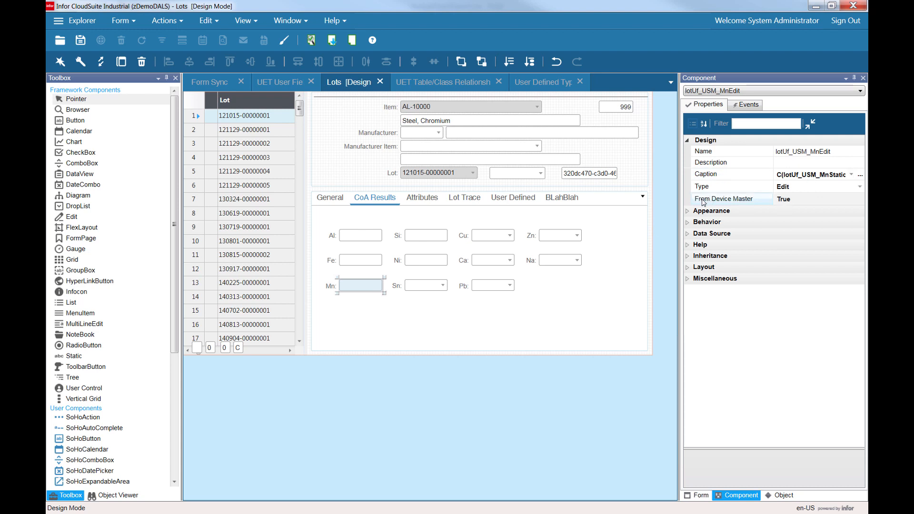
pyautogui.click(331, 288)
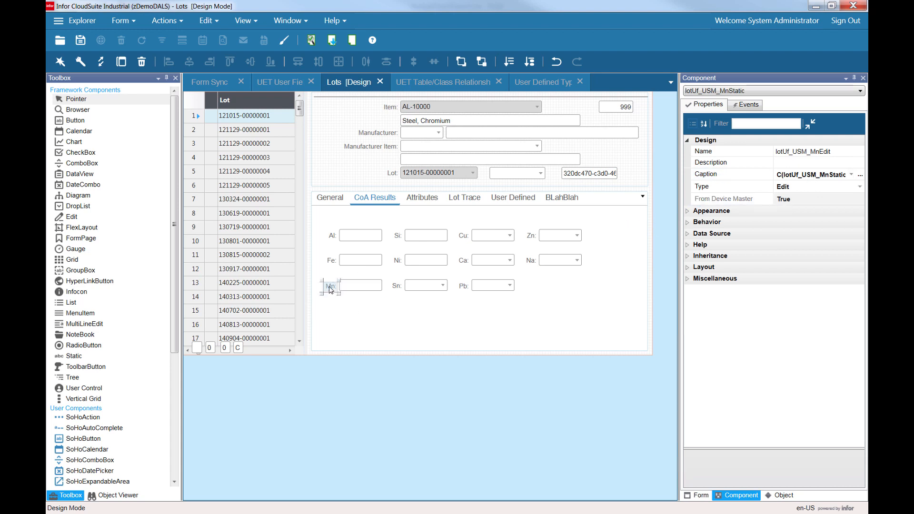
pyautogui.click(796, 176)
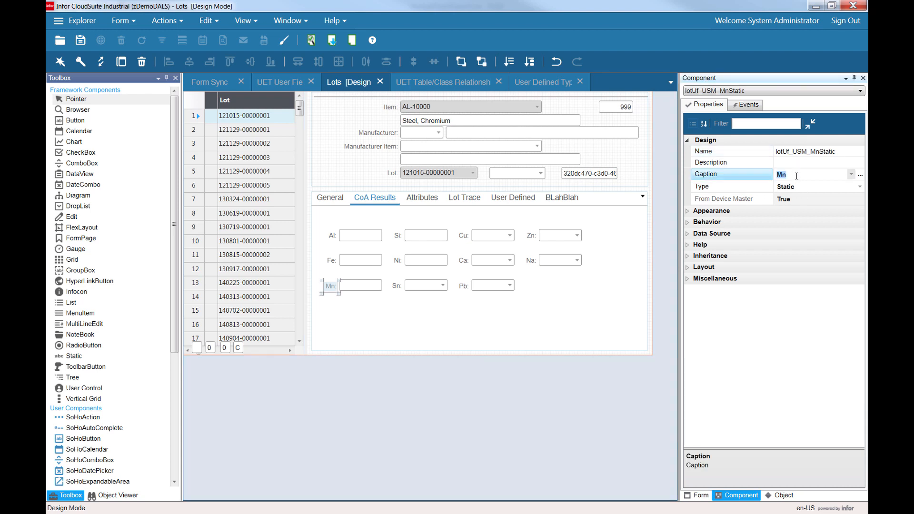
pyautogui.click(357, 286)
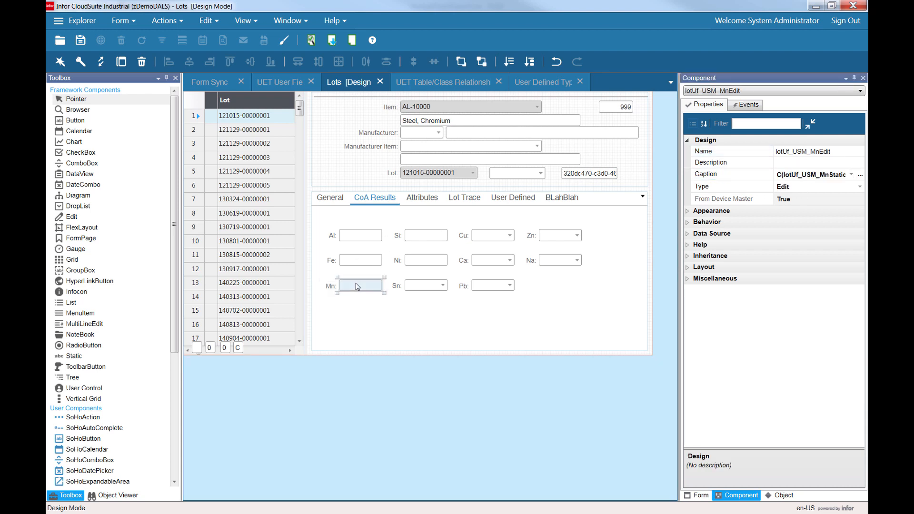
pyautogui.click(328, 288)
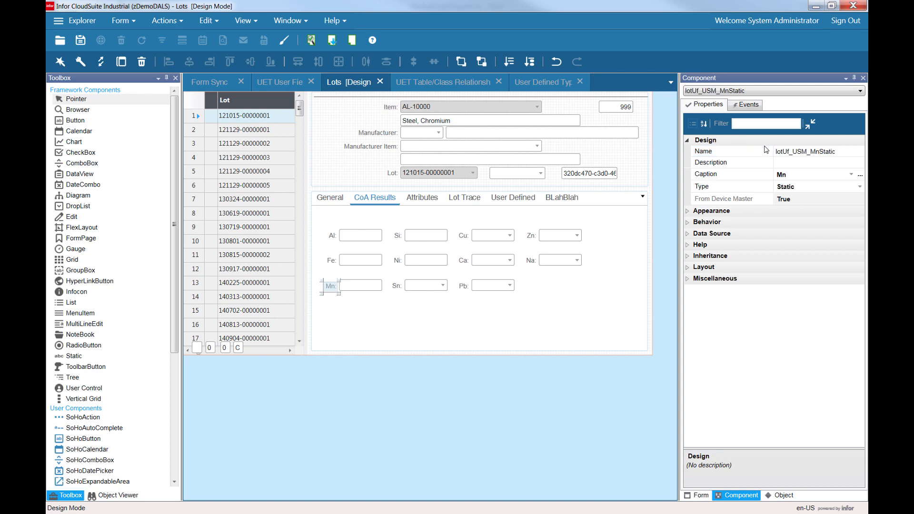
pyautogui.click(805, 187)
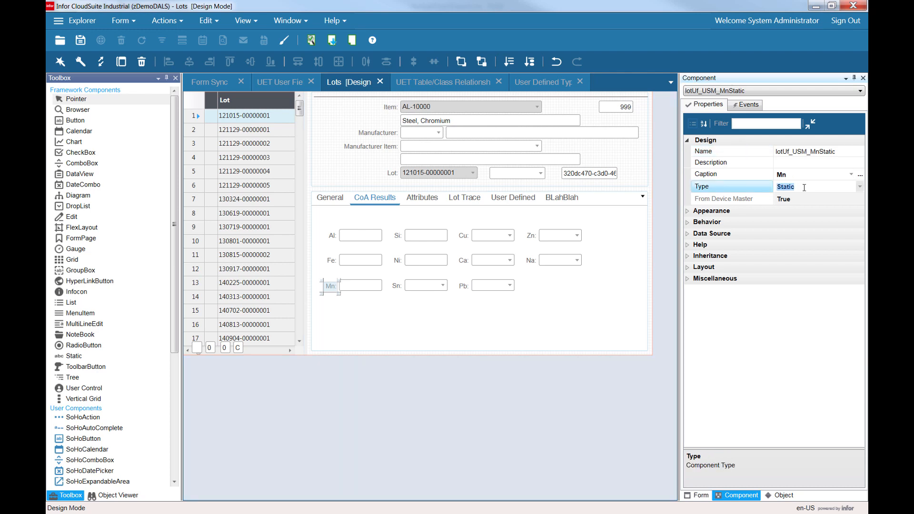
pyautogui.click(364, 287)
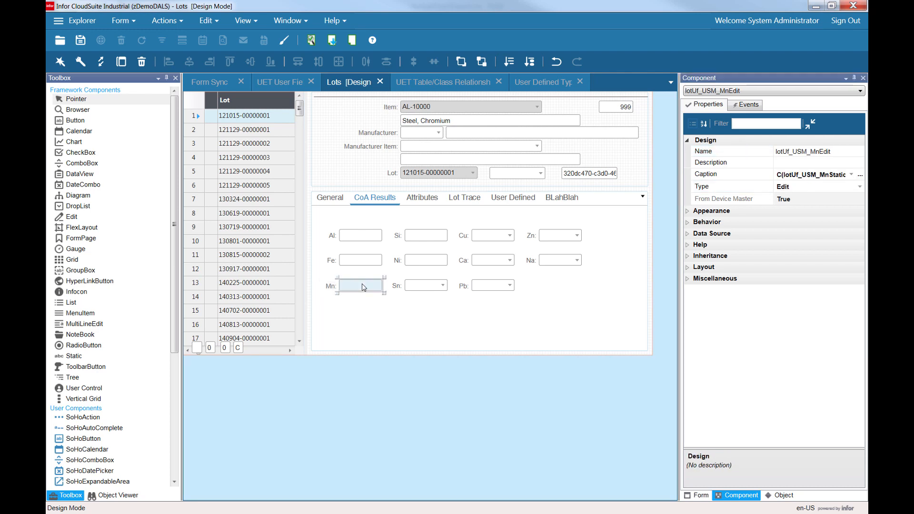
pyautogui.click(687, 234)
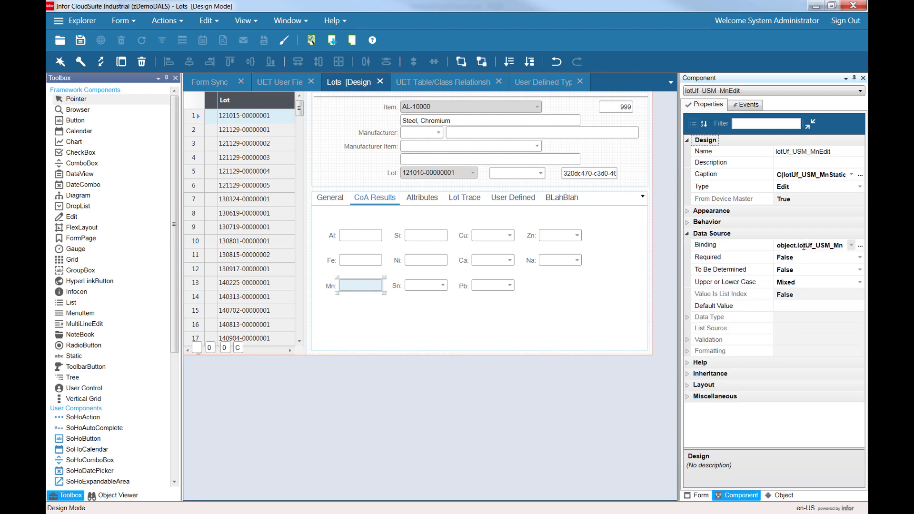
# Examine the Mn field's data binding collection and property without changing them.
pyautogui.click(859, 246)
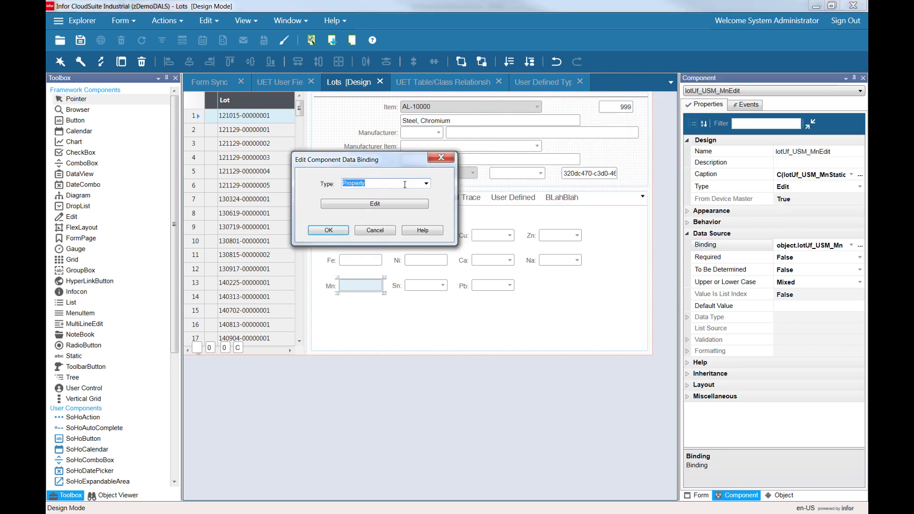
pyautogui.click(394, 204)
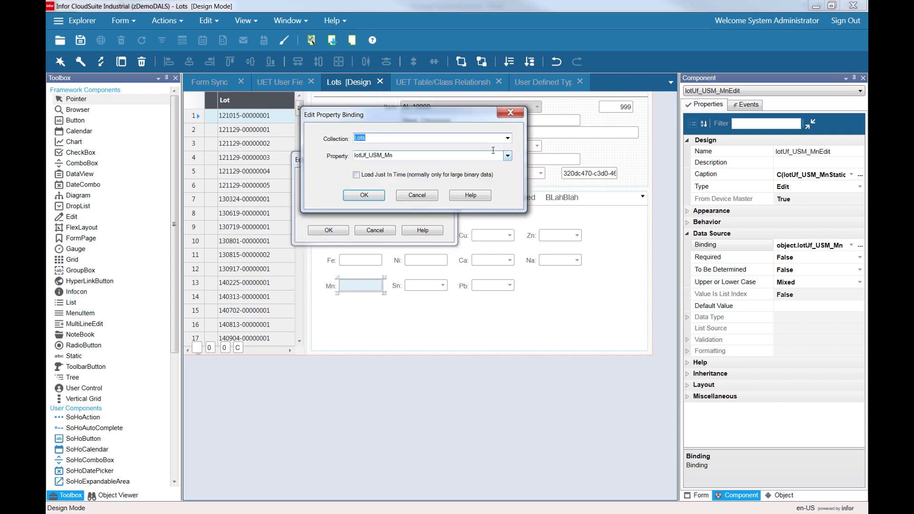
pyautogui.click(466, 138)
pyautogui.click(508, 156)
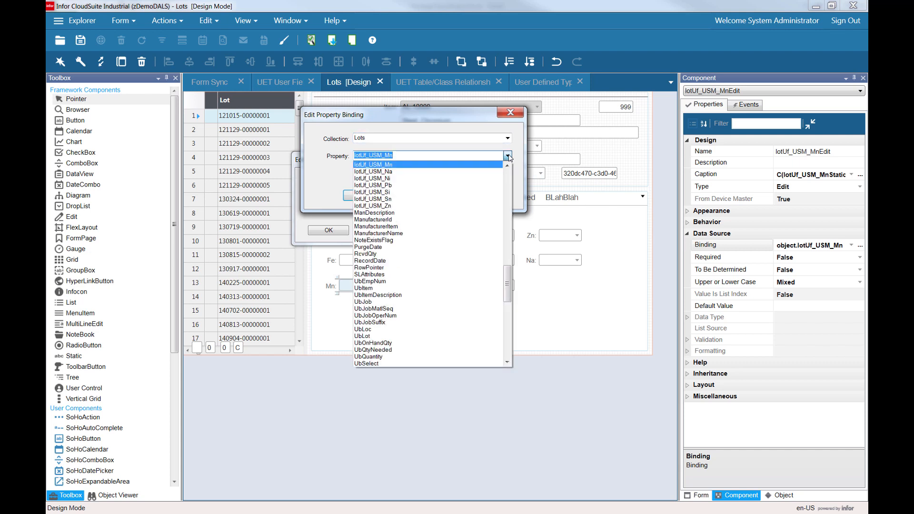
pyautogui.press('Escape')
pyautogui.press('Escape')
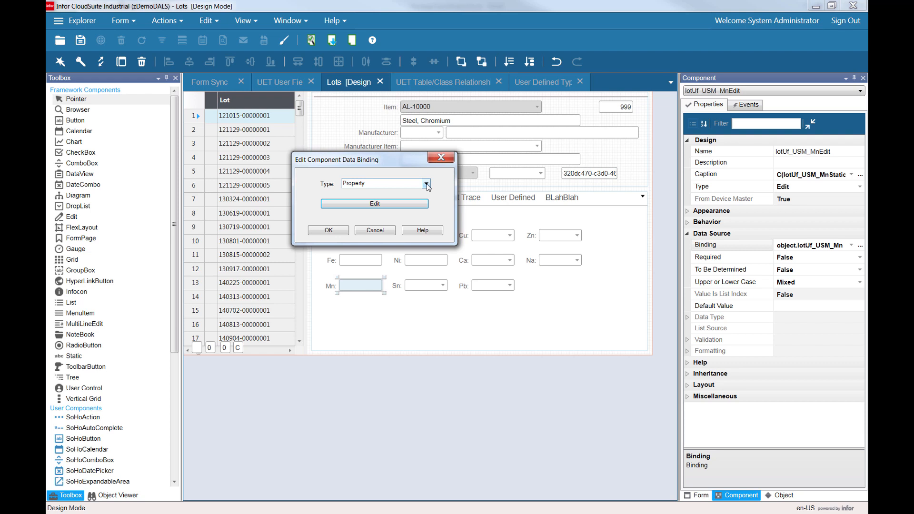
pyautogui.click(375, 231)
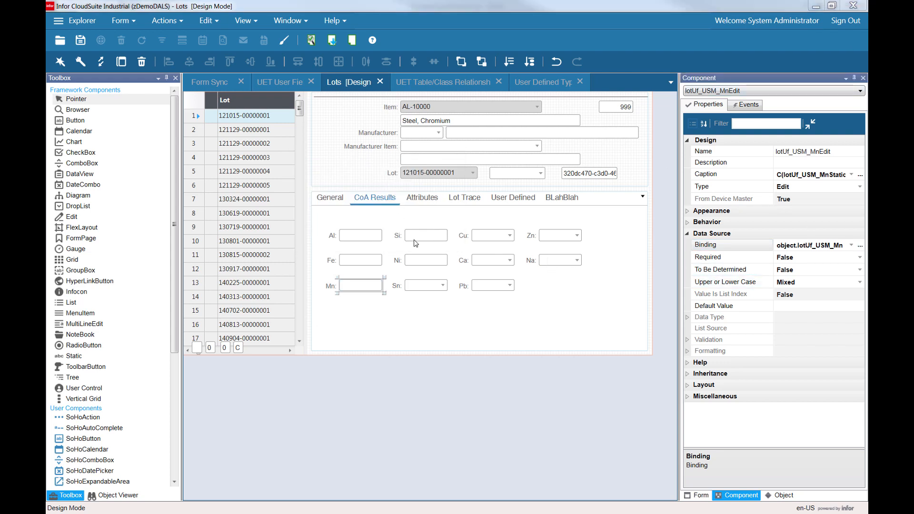
pyautogui.click(821, 245)
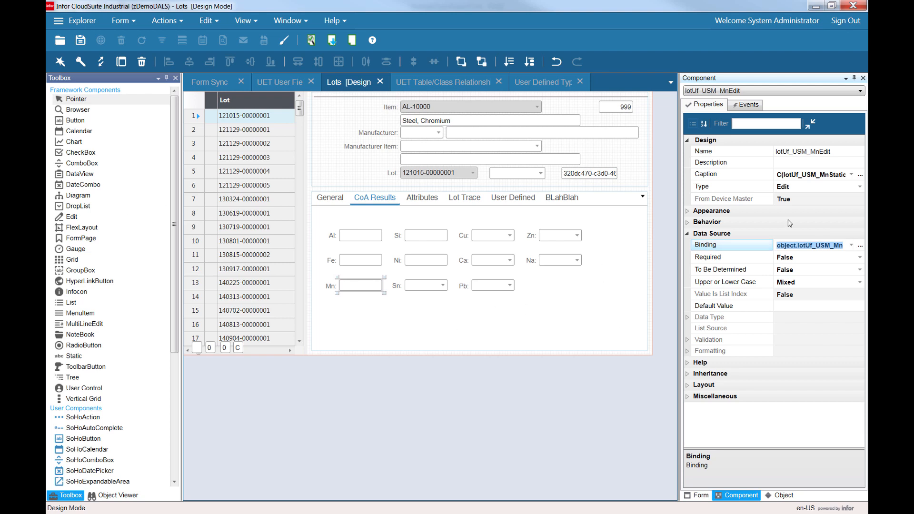
pyautogui.click(817, 245)
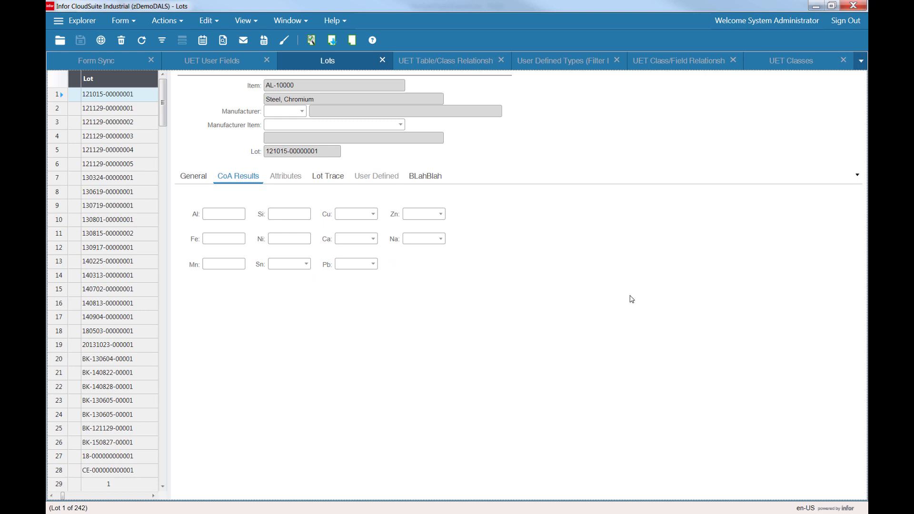
# Switch to the UET User Fields form and browse the user field records.
pyautogui.click(226, 63)
pyautogui.click(122, 109)
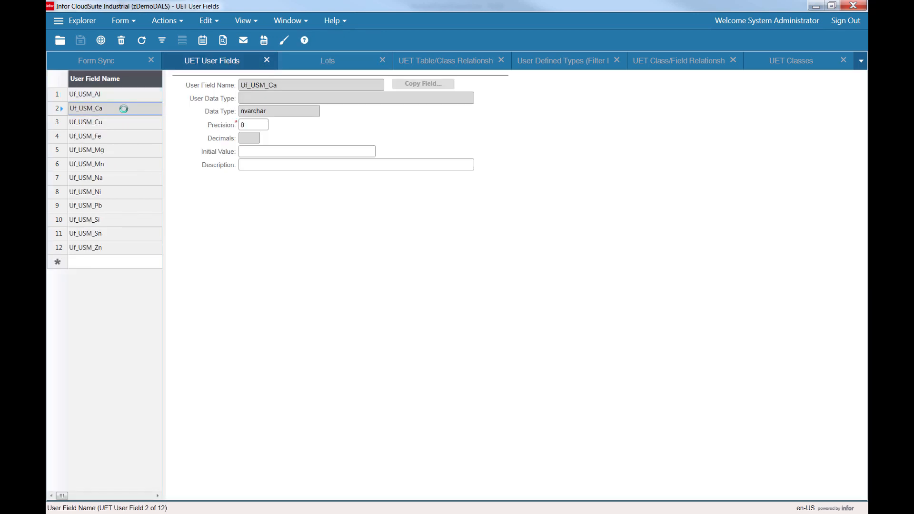
pyautogui.click(127, 128)
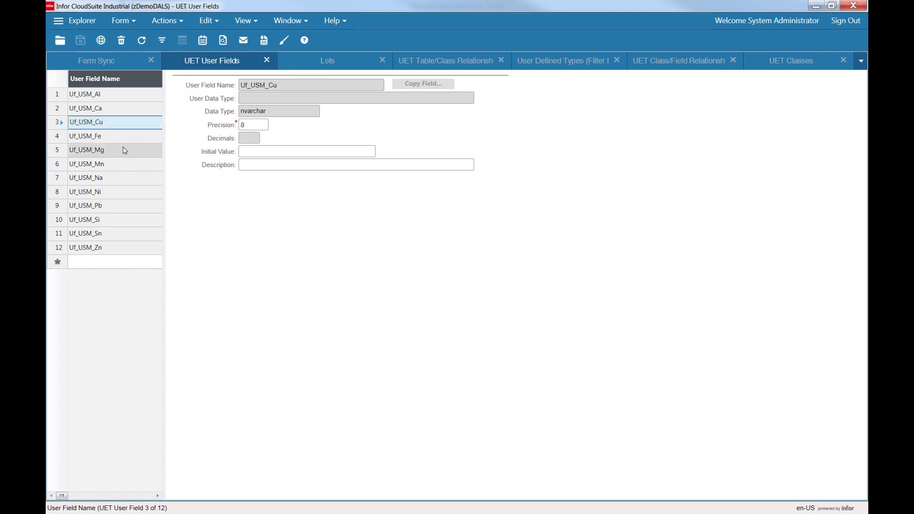
pyautogui.click(115, 265)
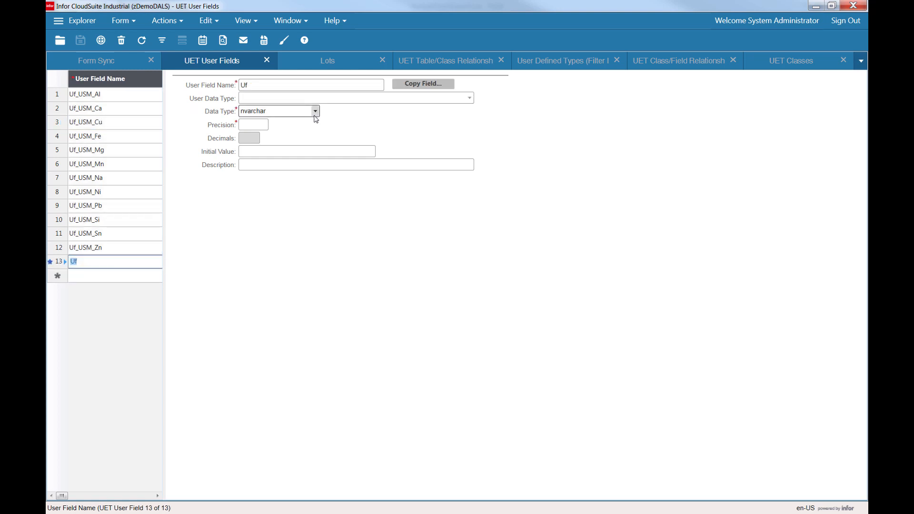
pyautogui.click(315, 114)
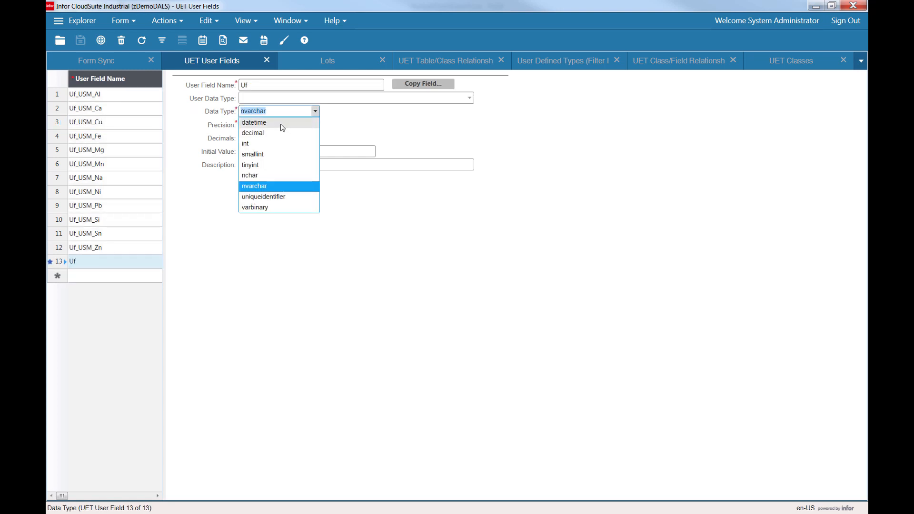
pyautogui.click(362, 130)
pyautogui.click(245, 127)
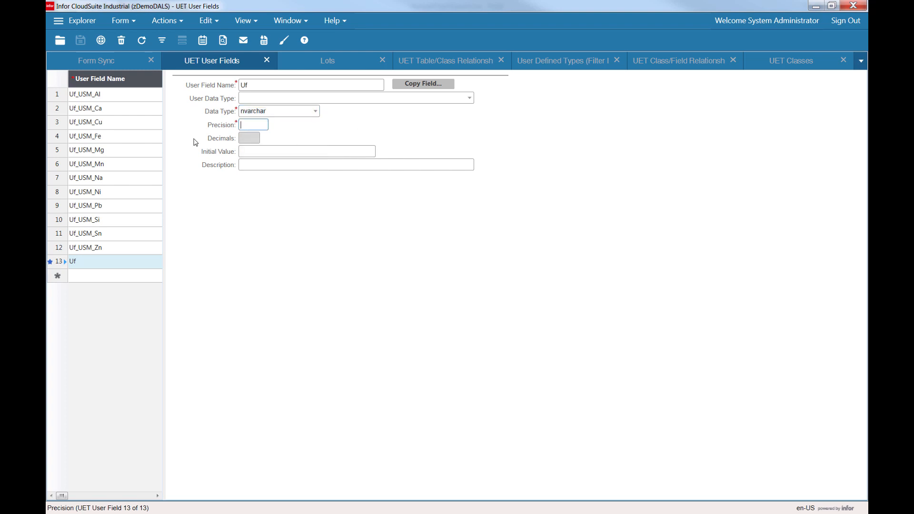
# Inspect the data type and precision of the Uf_USM_Si user field record.
pyautogui.click(114, 222)
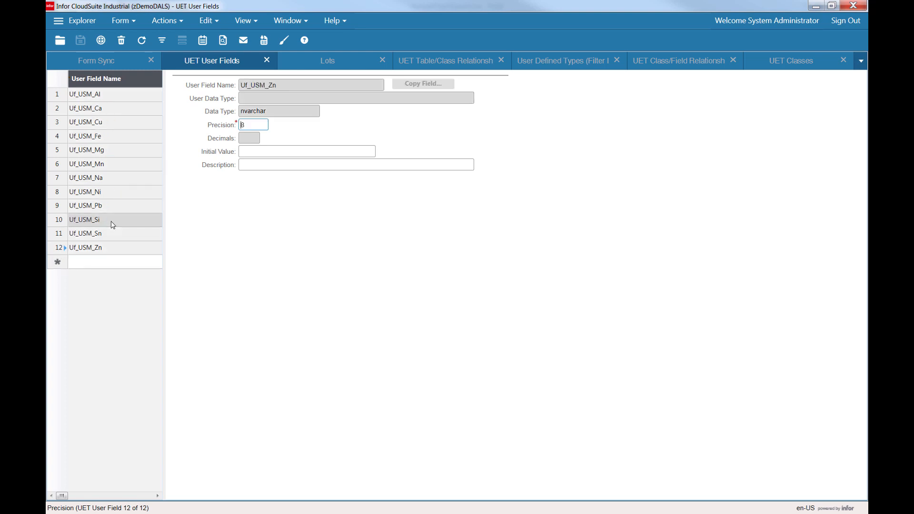
pyautogui.click(275, 111)
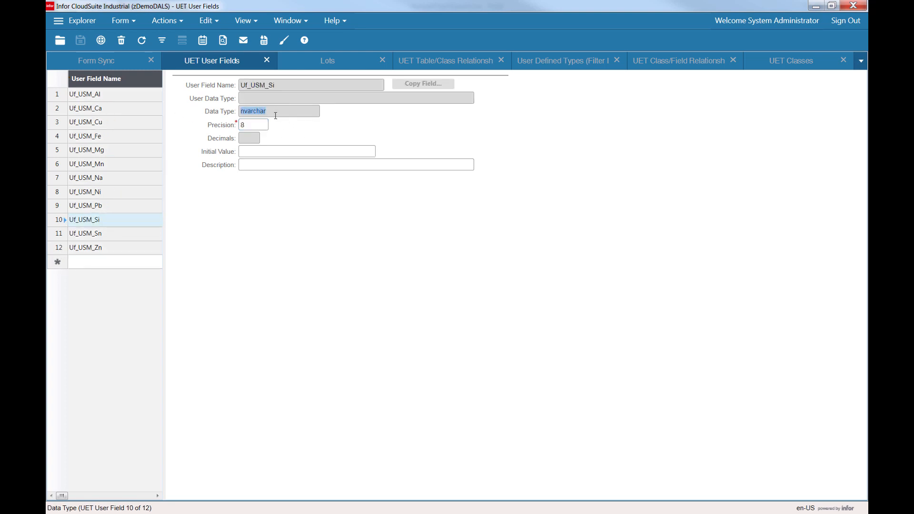
pyautogui.click(260, 126)
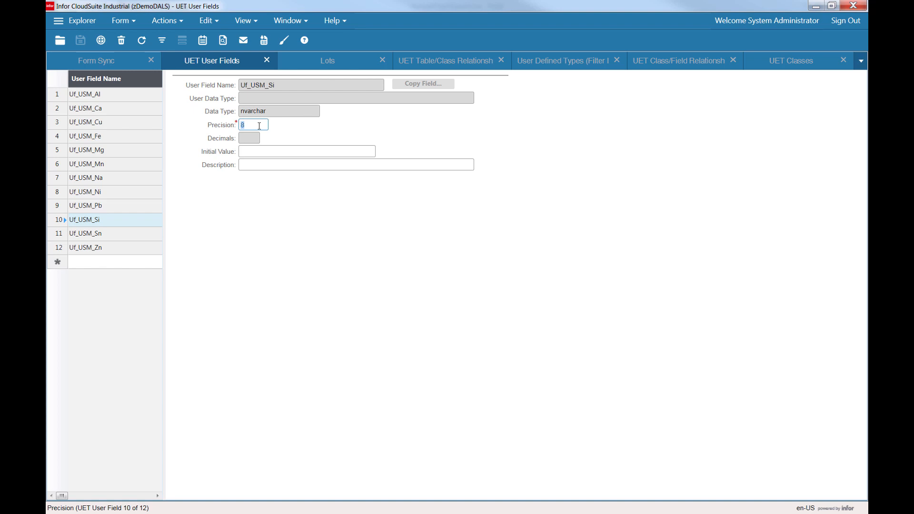
# Try to add a new user field with data type decimal, precision 8 and 2 decimals, then discard it without saving.
pyautogui.click(97, 263)
pyautogui.click(315, 111)
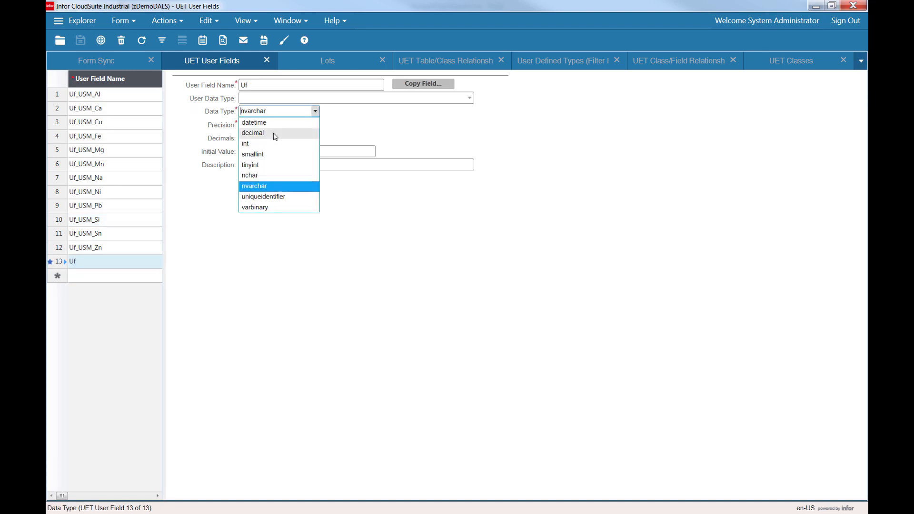
pyautogui.click(275, 135)
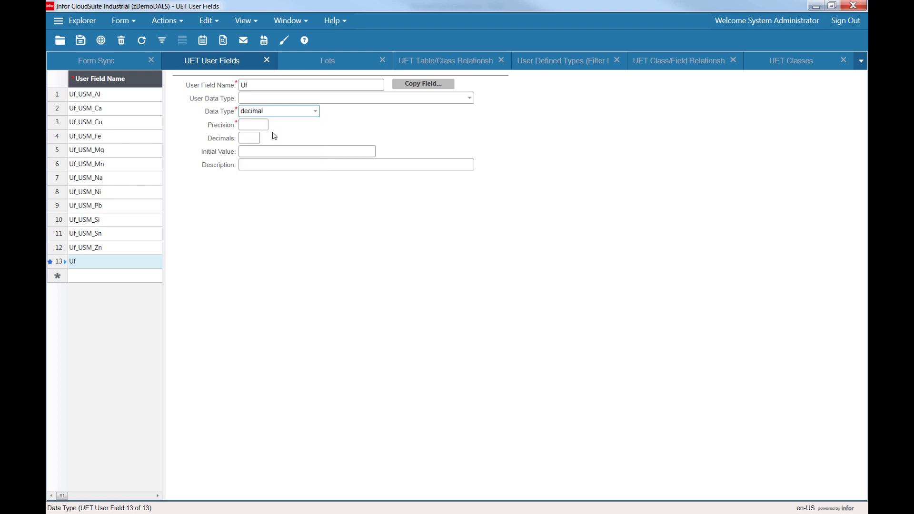
pyautogui.click(248, 128)
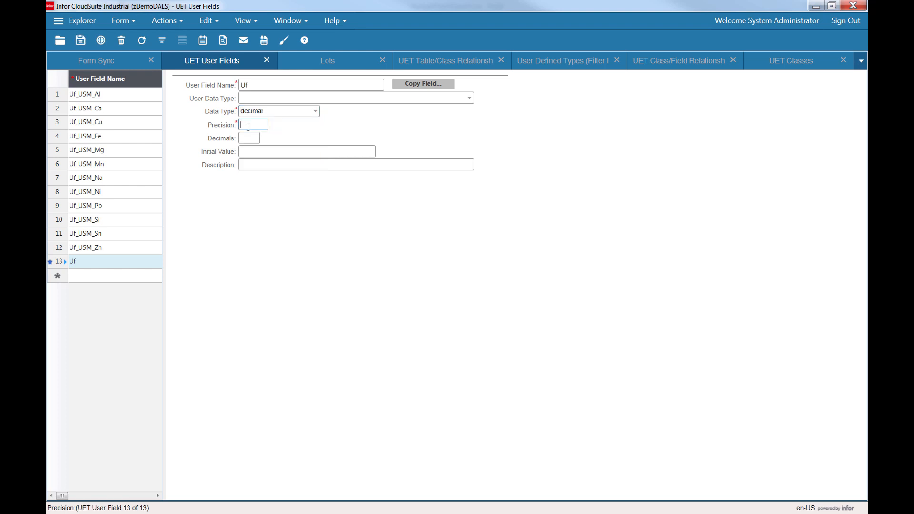
pyautogui.write('8')
pyautogui.press('Tab')
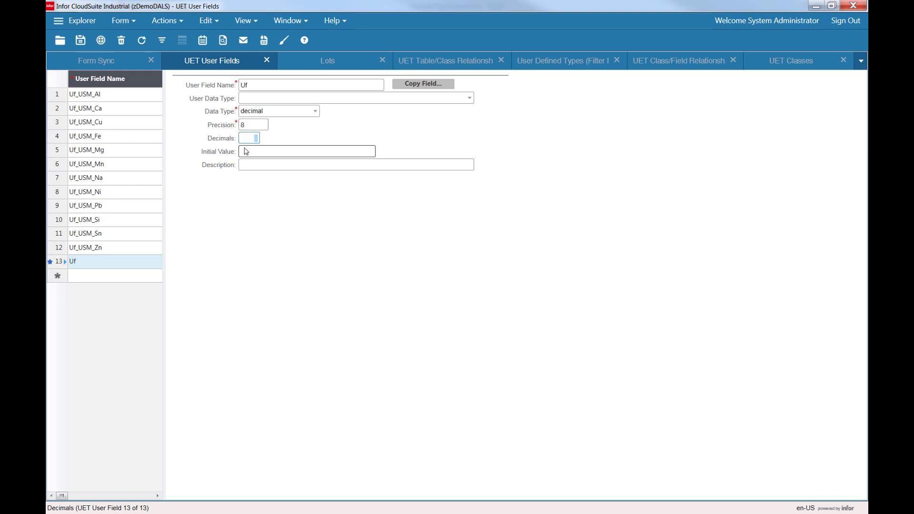
pyautogui.write('2')
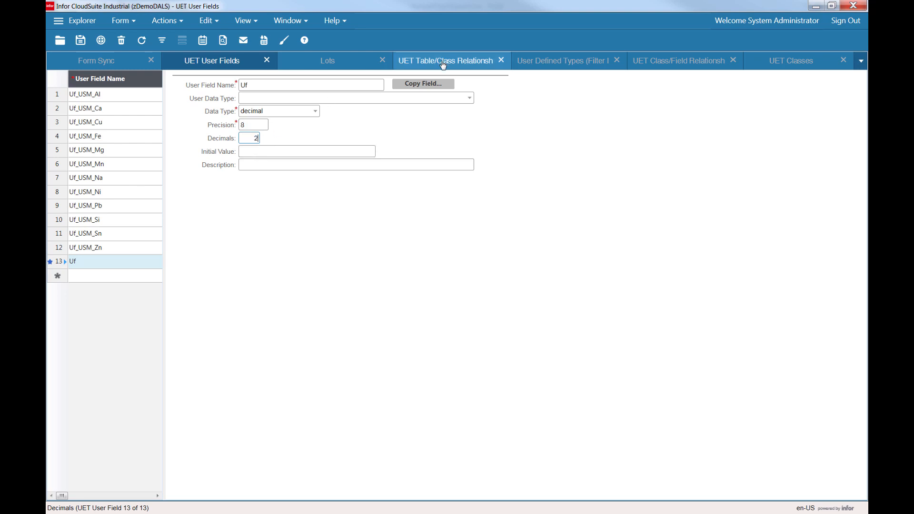
pyautogui.press('F5')
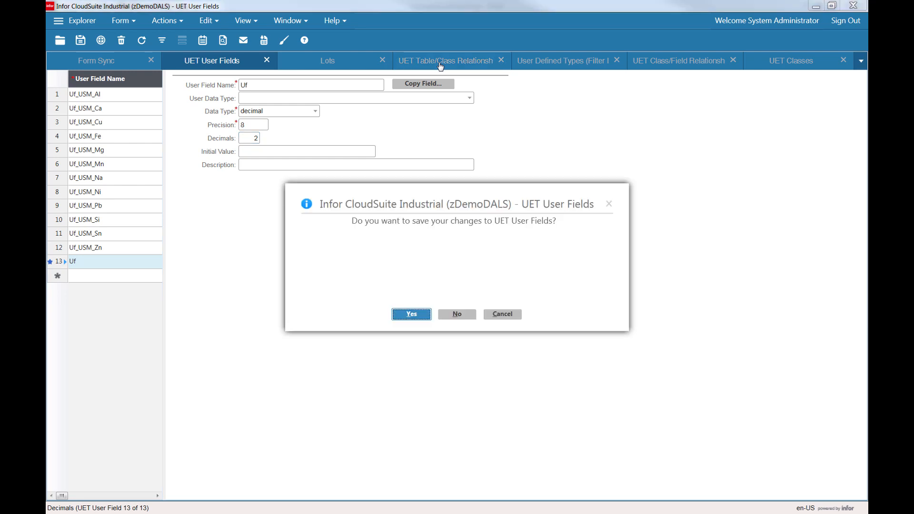
pyautogui.press('n')
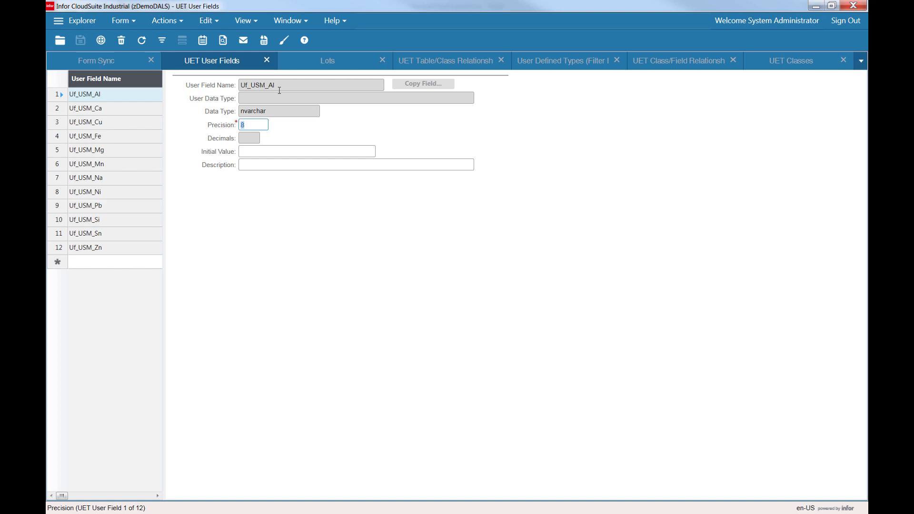
# Review the USMUET class record and its lot_mst table/class relationship record.
pyautogui.click(810, 61)
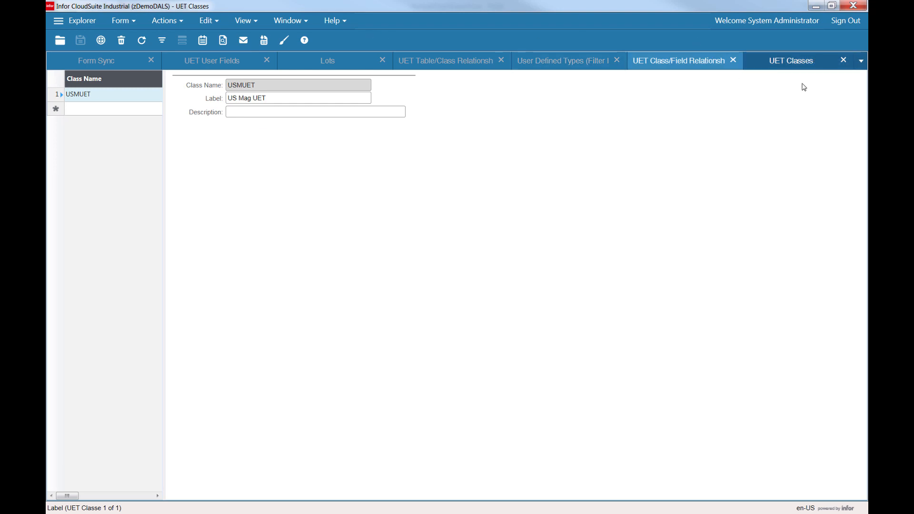
pyautogui.doubleClick(275, 86)
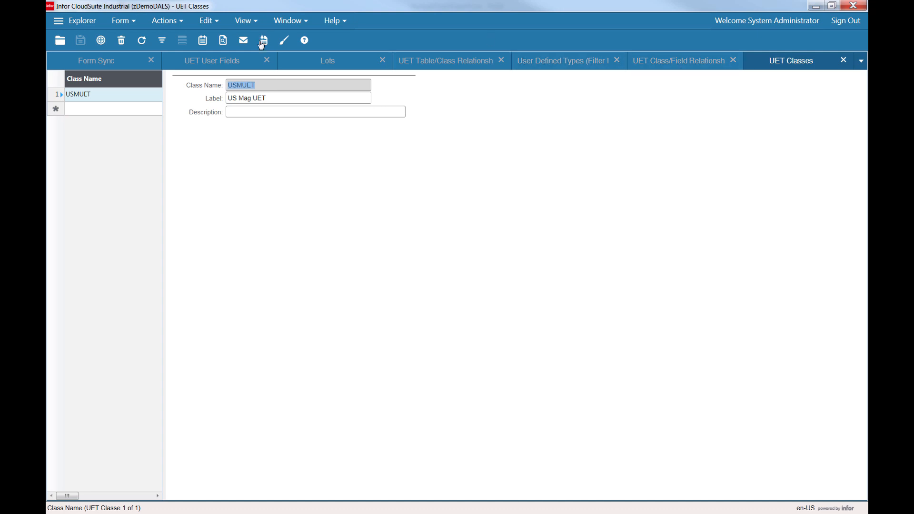
pyautogui.click(266, 86)
pyautogui.click(452, 67)
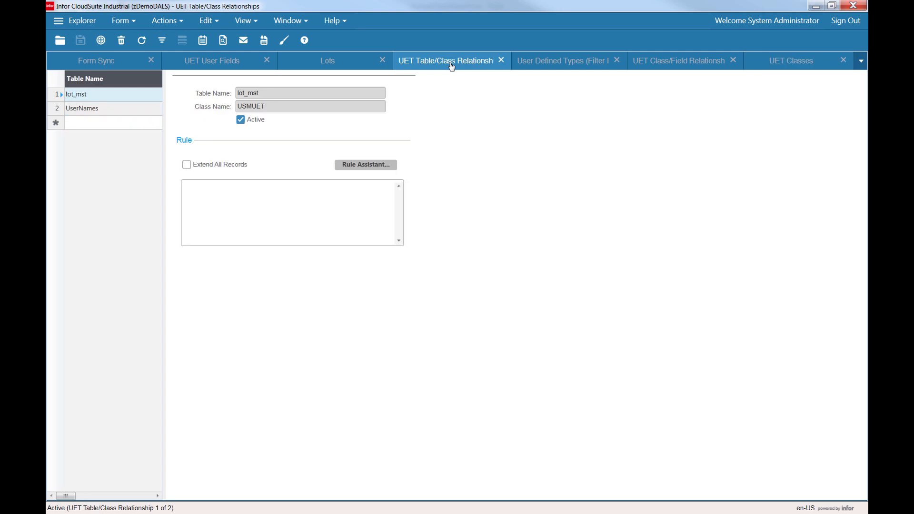
pyautogui.click(296, 105)
pyautogui.click(288, 93)
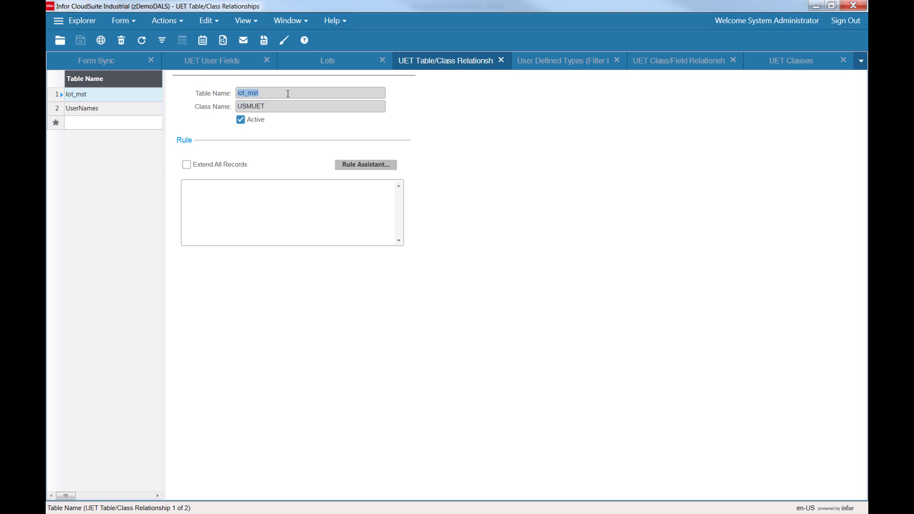
pyautogui.click(291, 106)
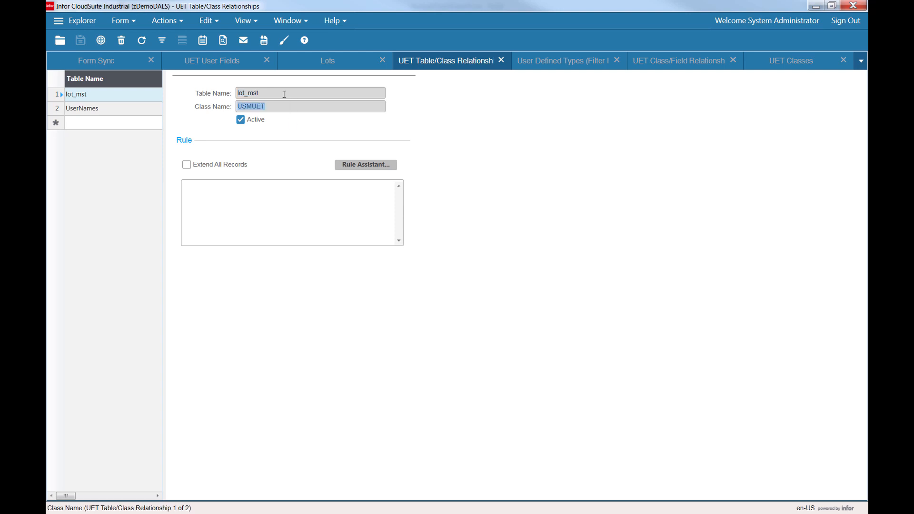
pyautogui.click(284, 92)
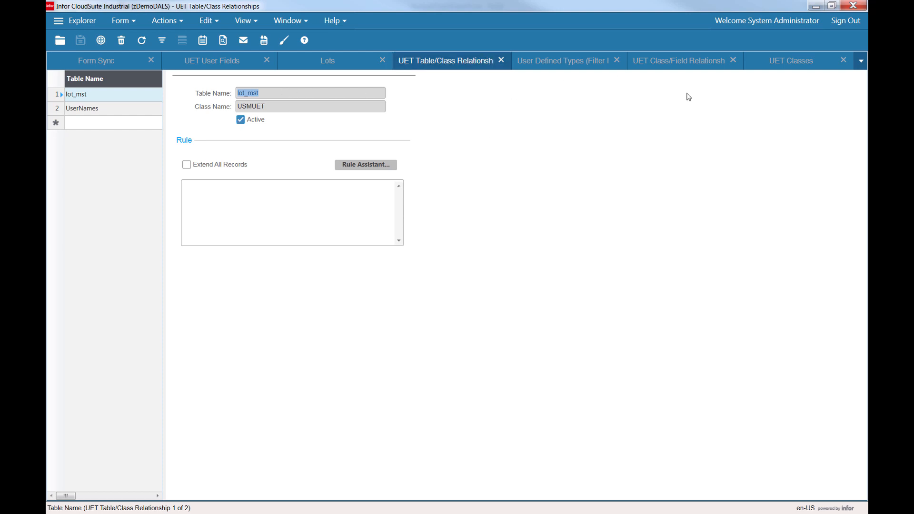
# Compare the UET User Fields, UET Class/Field Relationships and UET Table/Class Relationships forms.
pyautogui.click(213, 63)
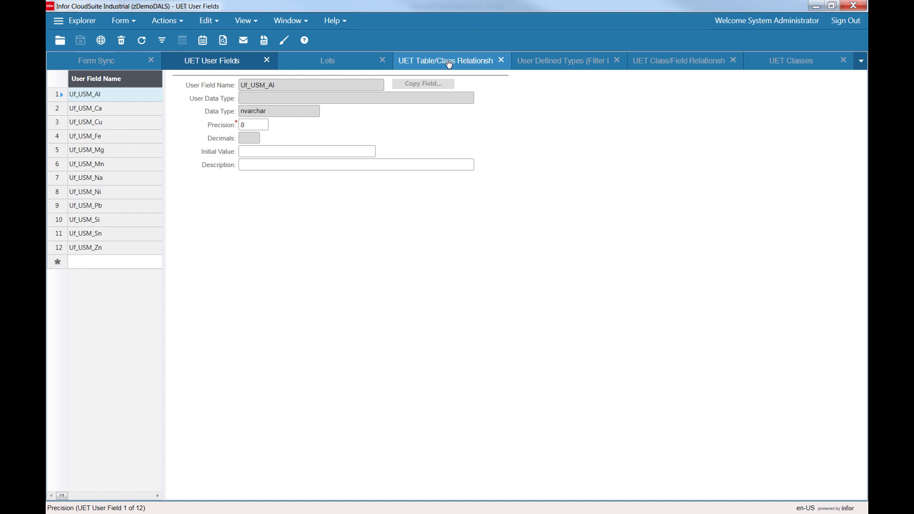
pyautogui.click(687, 61)
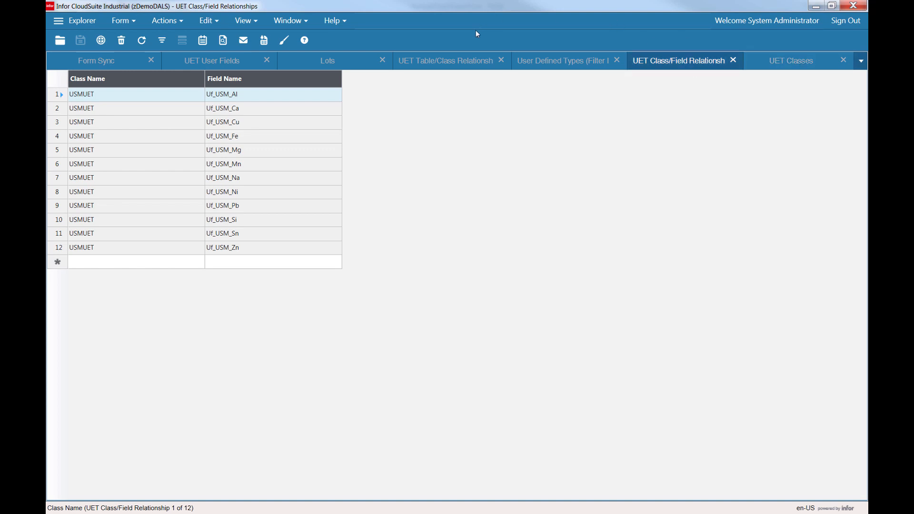
pyautogui.click(231, 62)
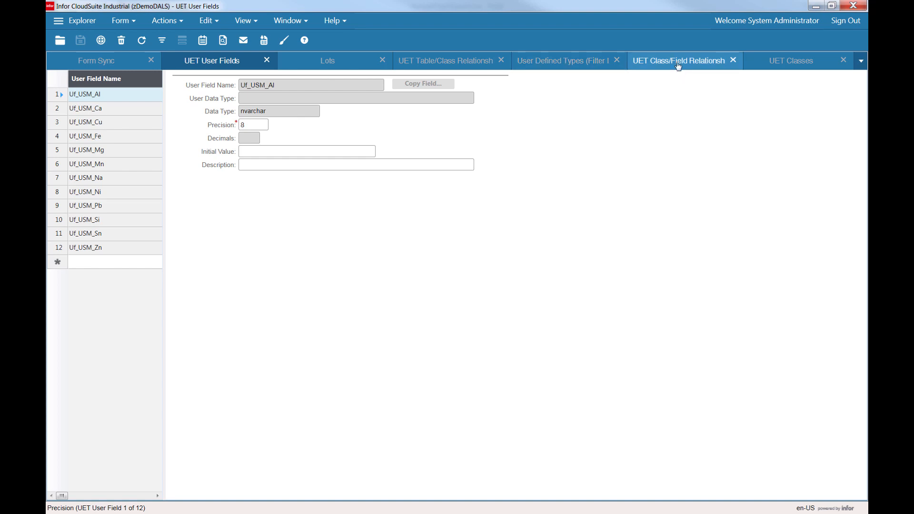
pyautogui.click(429, 66)
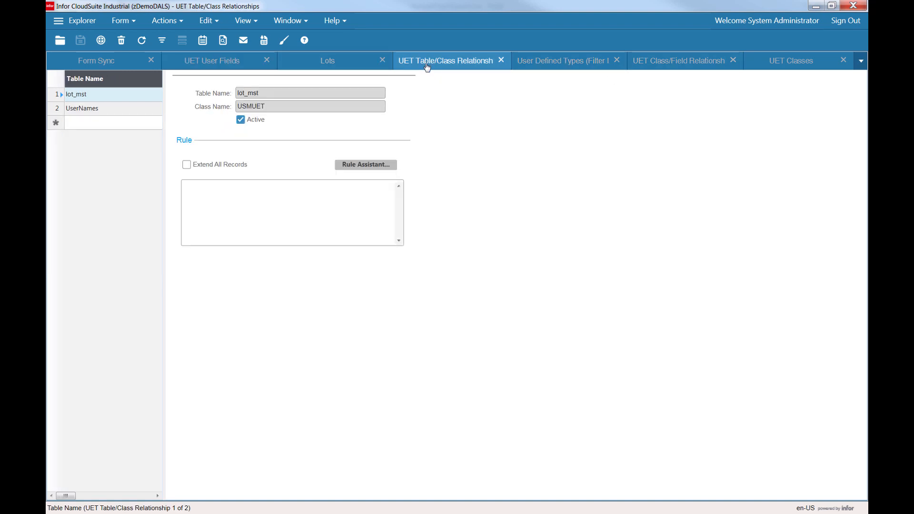
pyautogui.click(683, 66)
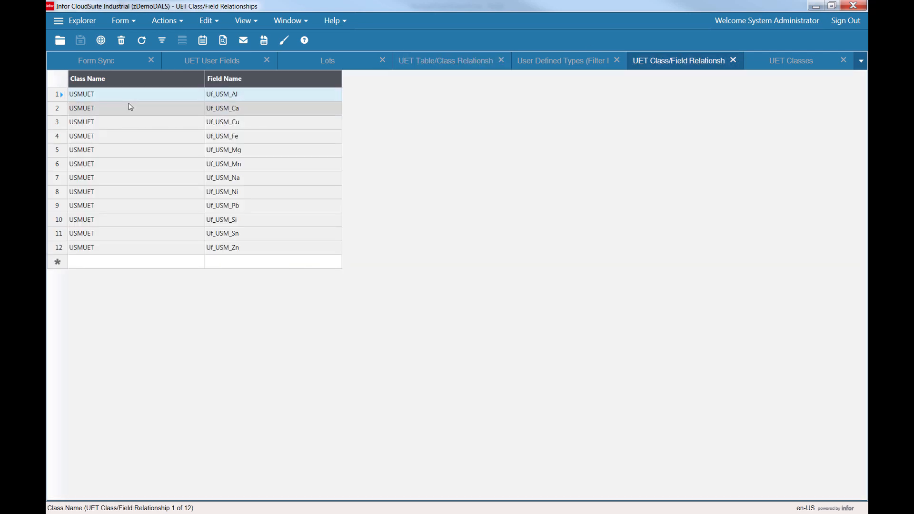
pyautogui.click(217, 97)
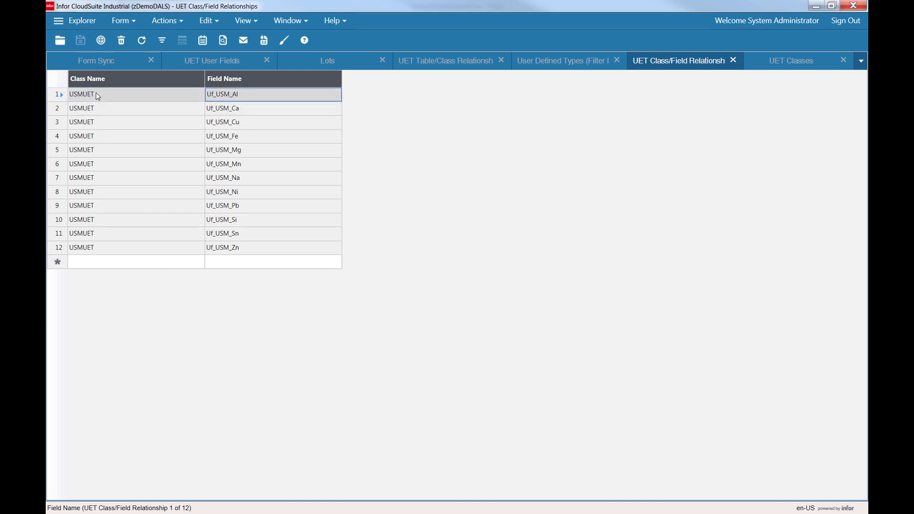
pyautogui.click(467, 66)
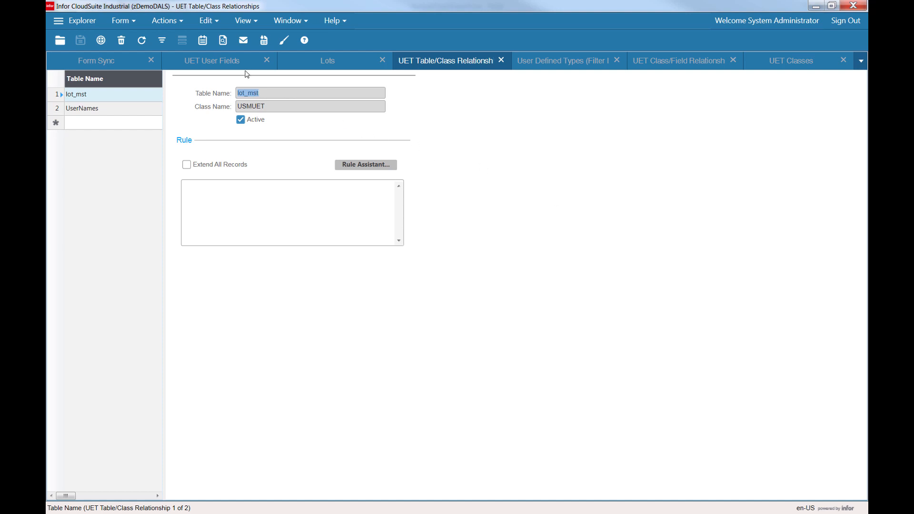
# Open the Lots form in design mode and inspect the Cu combo box's data binding on the CoA Results tab.
pyautogui.click(342, 64)
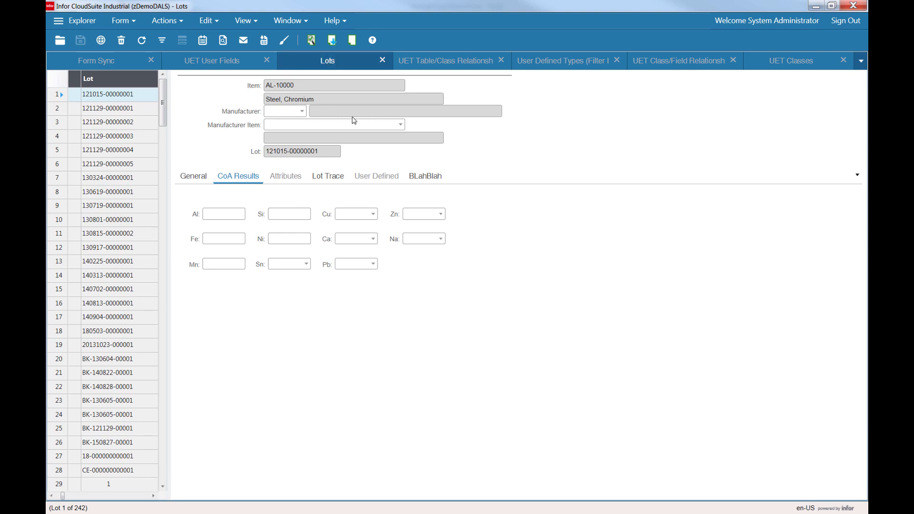
pyautogui.hotkey('ctrl', 'e')
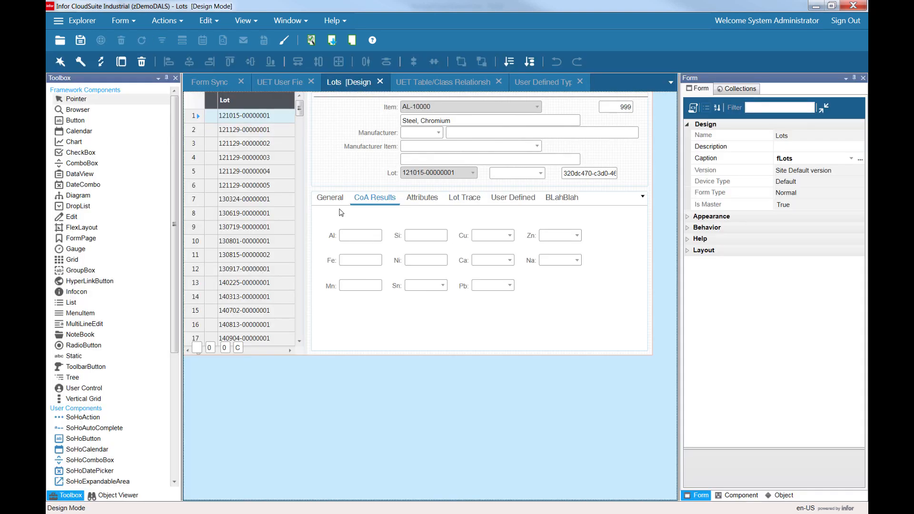
pyautogui.click(498, 235)
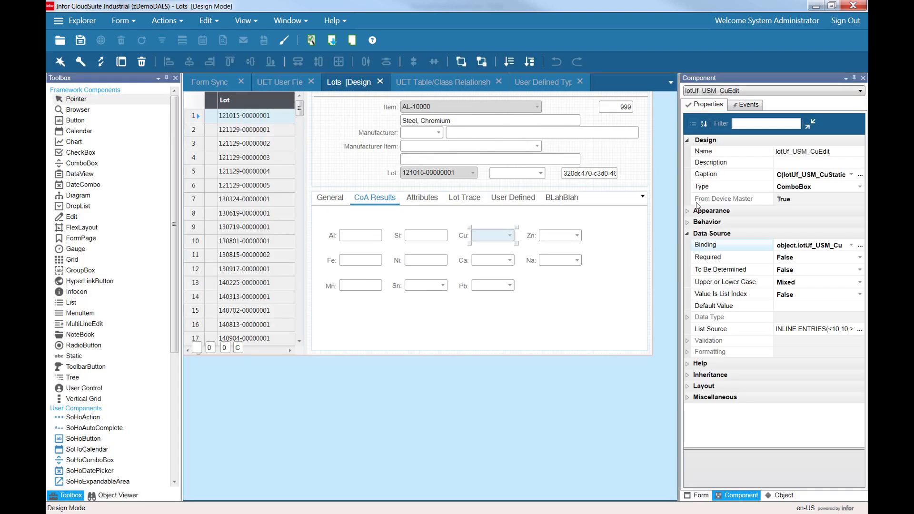
pyautogui.click(811, 245)
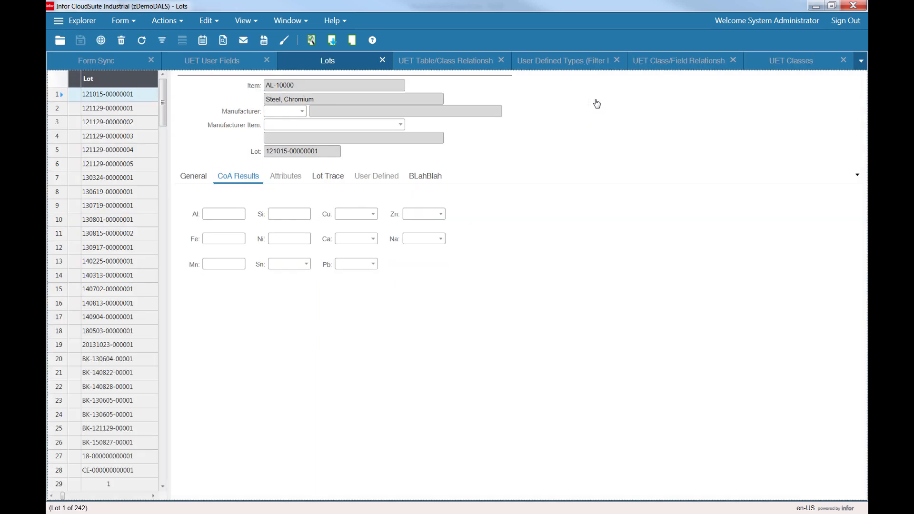
pyautogui.click(302, 212)
pyautogui.click(241, 183)
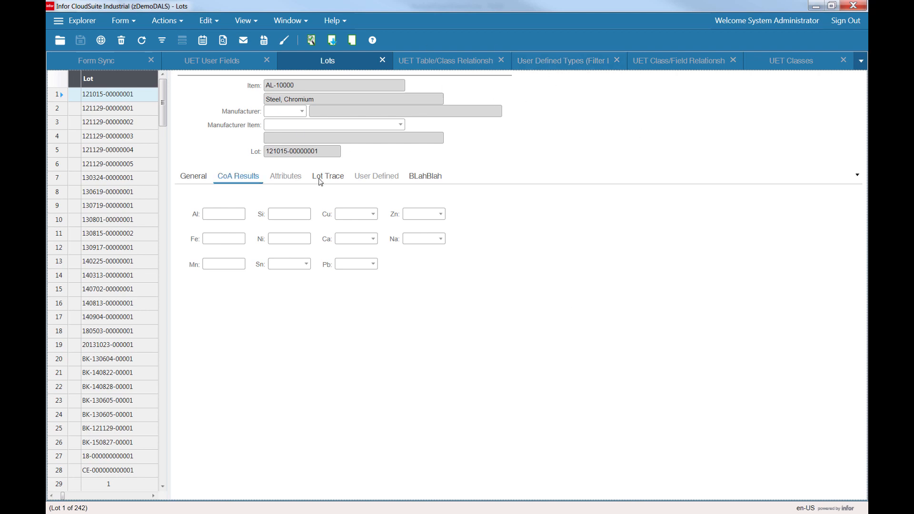
# Export the UET Classes collection to Excel, matching the grid's column sequence, and open the exported file.
pyautogui.click(788, 66)
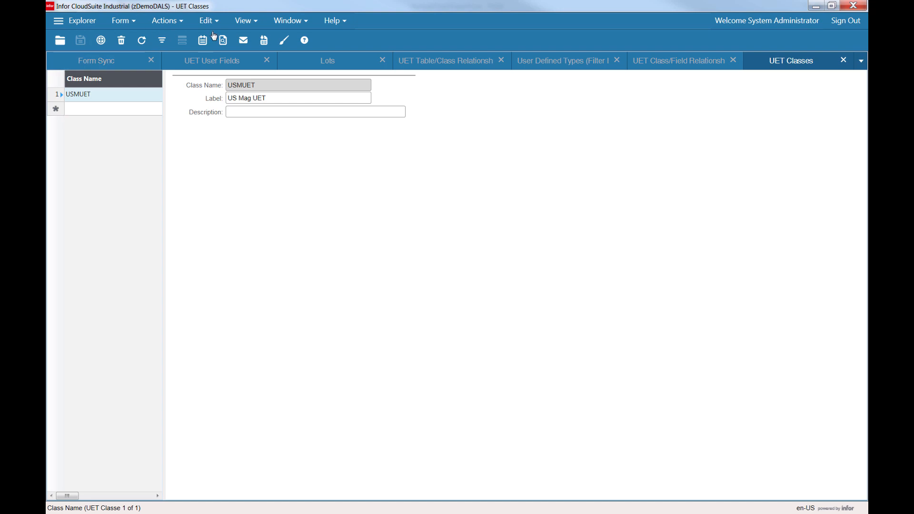
pyautogui.click(263, 47)
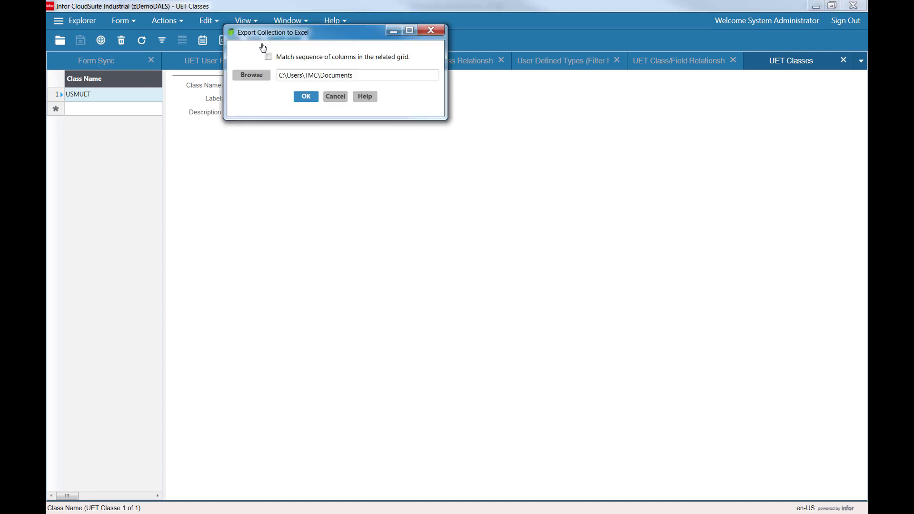
pyautogui.click(269, 56)
pyautogui.click(306, 97)
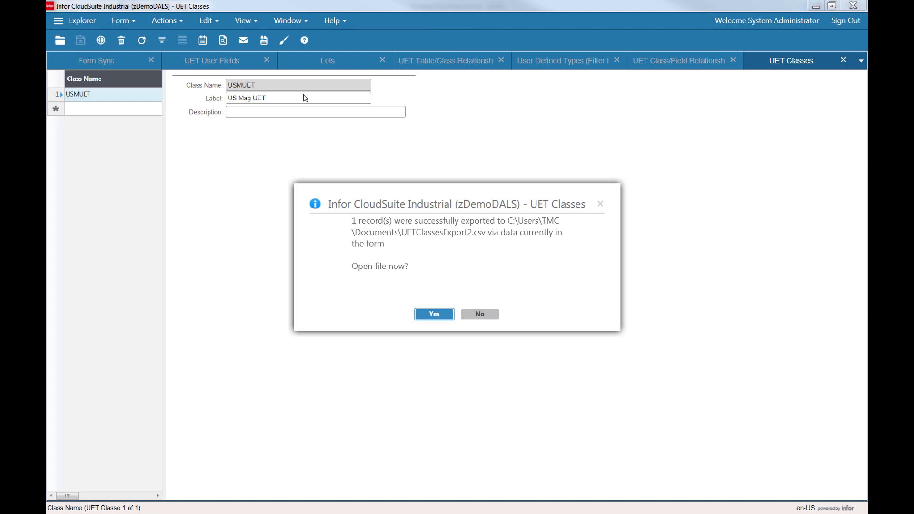
pyautogui.click(434, 316)
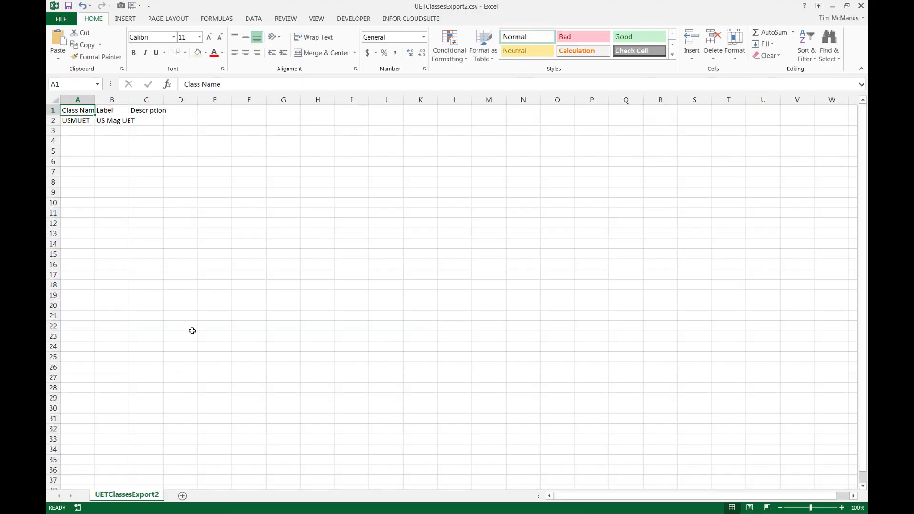
# Rename the exported worksheet as Classes.
pyautogui.doubleClick(112, 495)
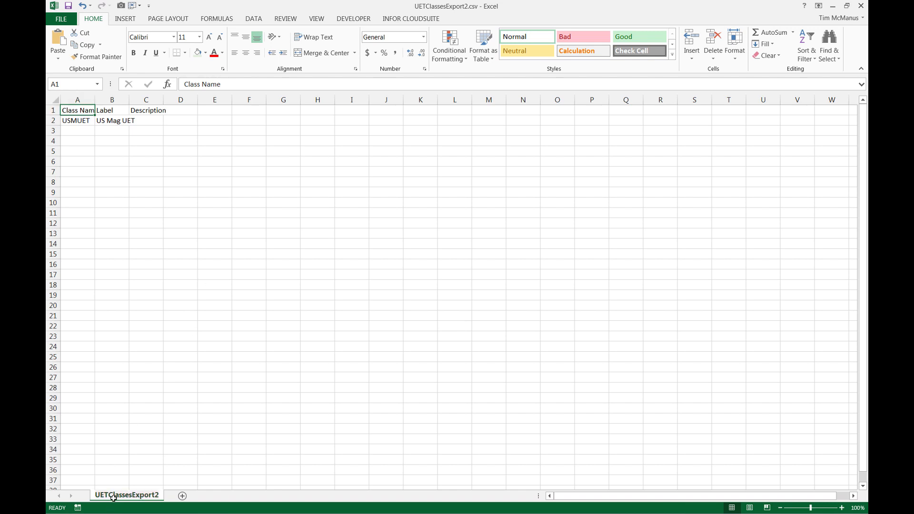
pyautogui.write('Cl')
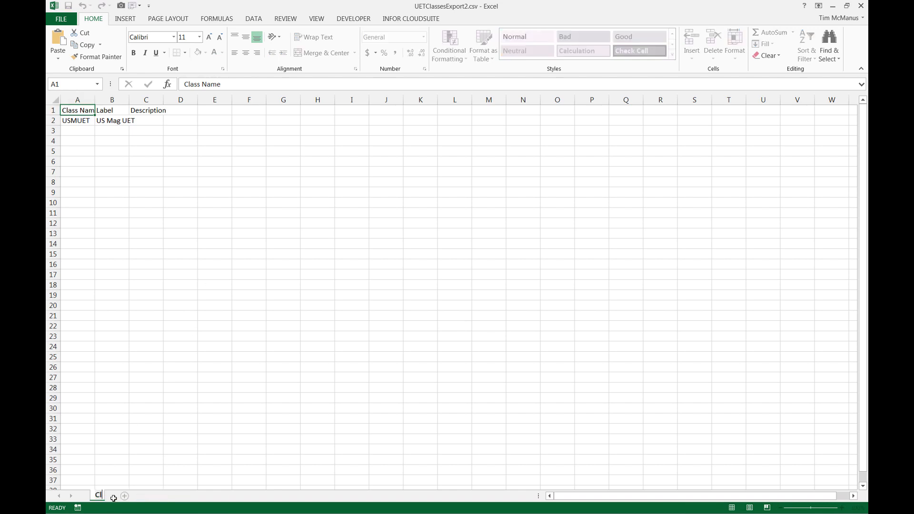
pyautogui.write('asses')
pyautogui.press('Return')
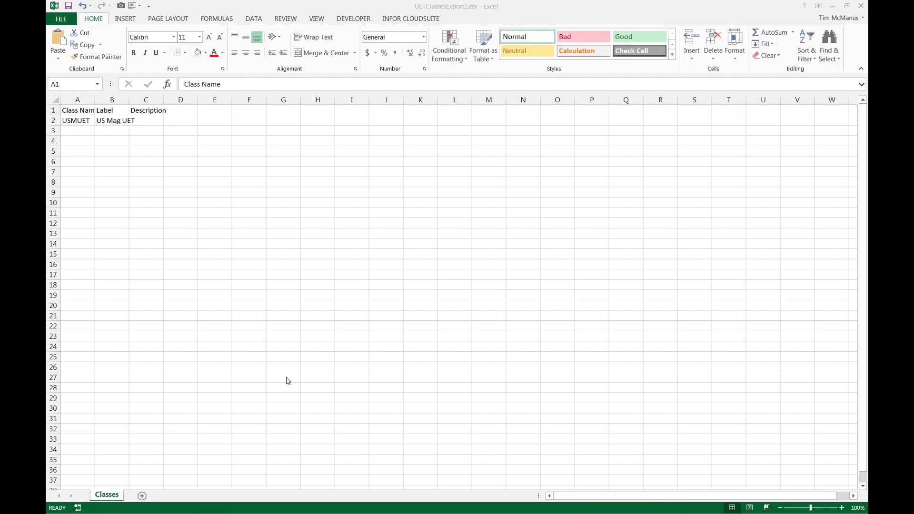
# Export the UET Table/Class Relationships collection to Excel and open the exported file.
pyautogui.hotkey('alt', 'Tab')
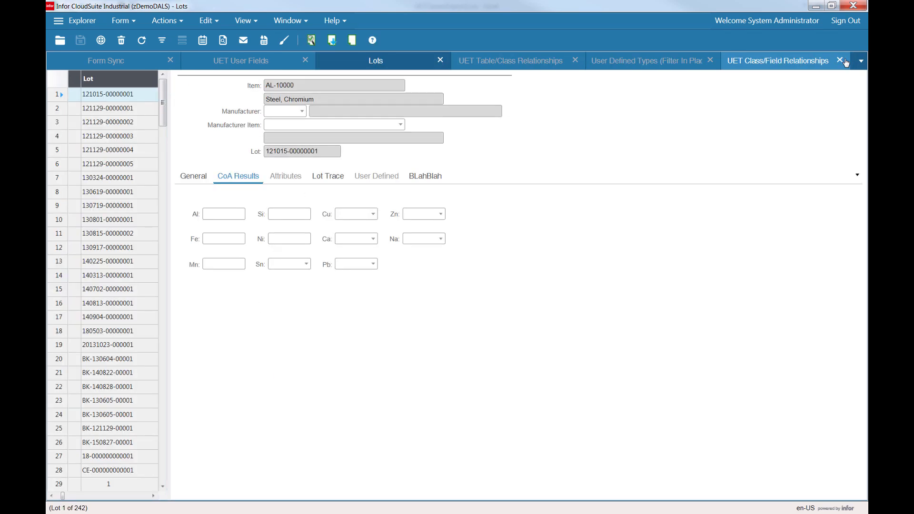
pyautogui.click(786, 62)
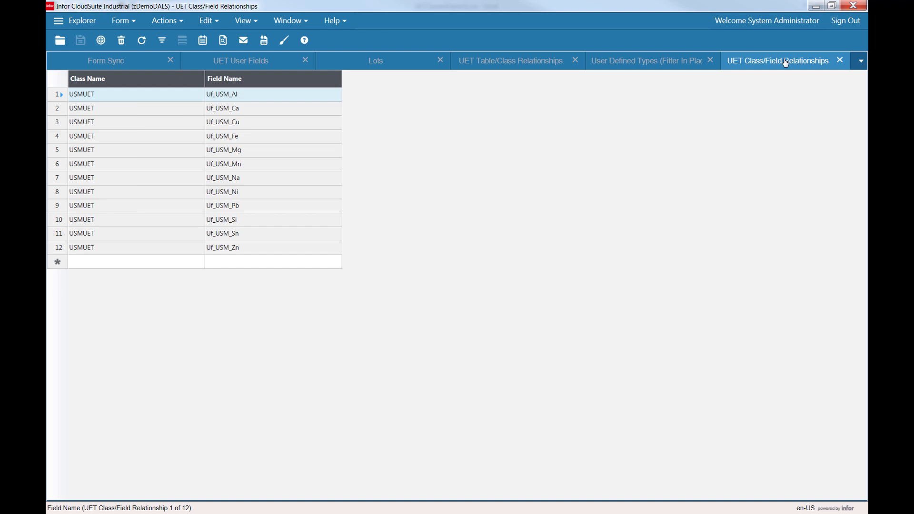
pyautogui.click(529, 63)
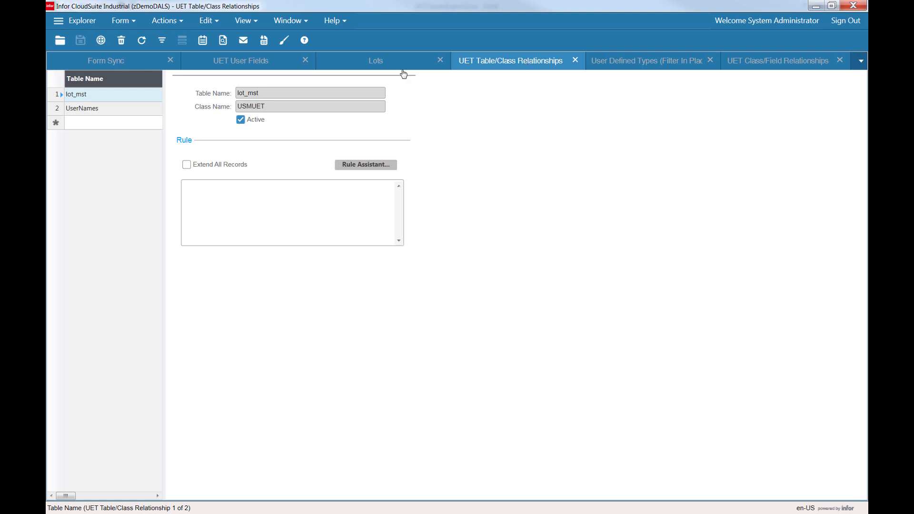
pyautogui.click(263, 43)
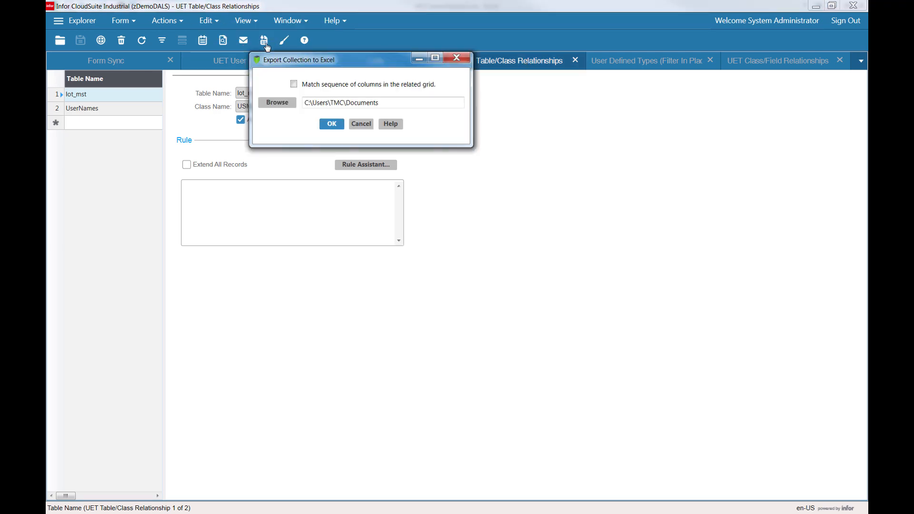
pyautogui.click(332, 124)
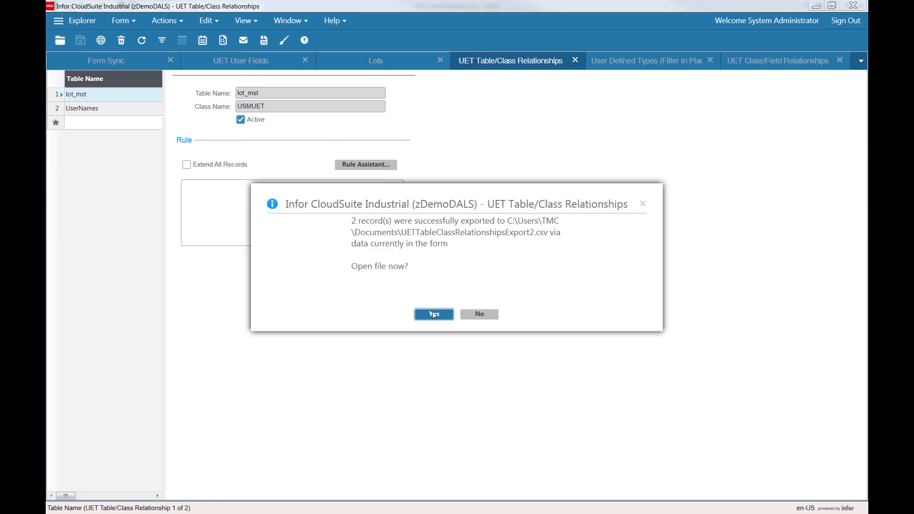
pyautogui.click(433, 314)
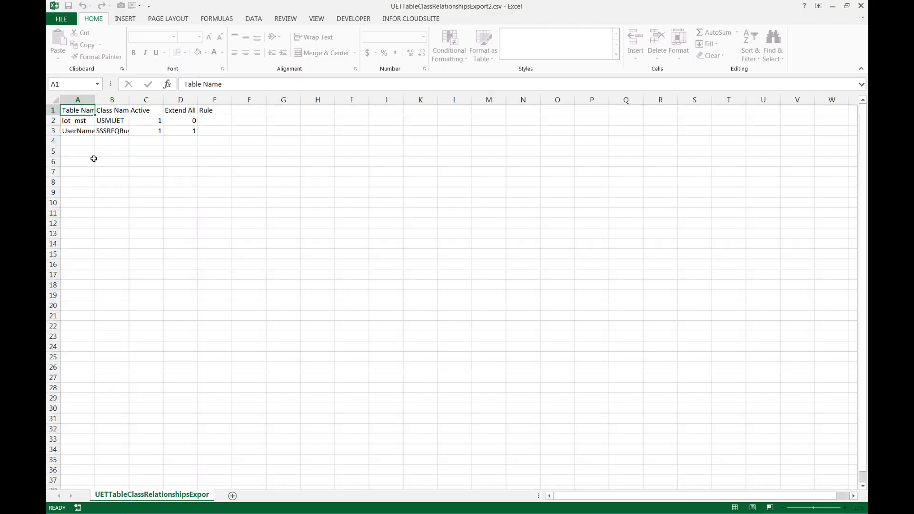
# Clear the UserNames row from the exported table/class relationships sheet.
pyautogui.click(49, 130)
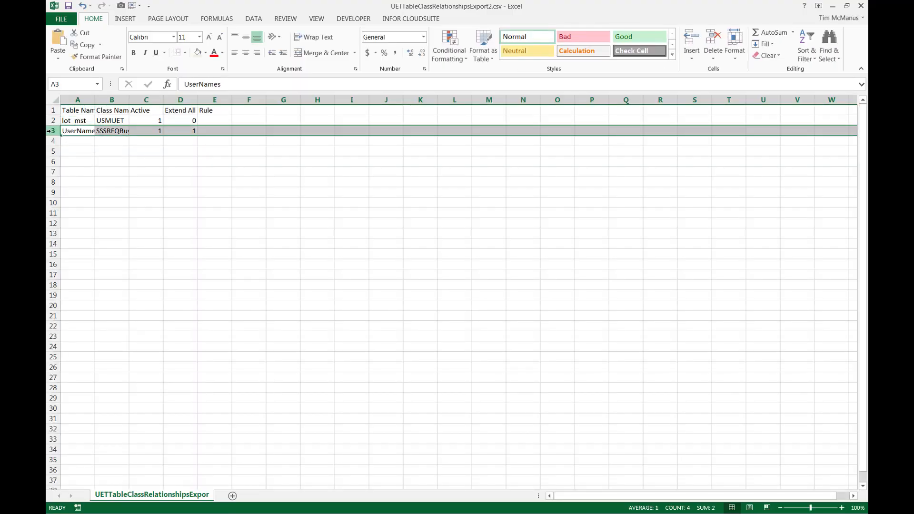
pyautogui.press('Delete')
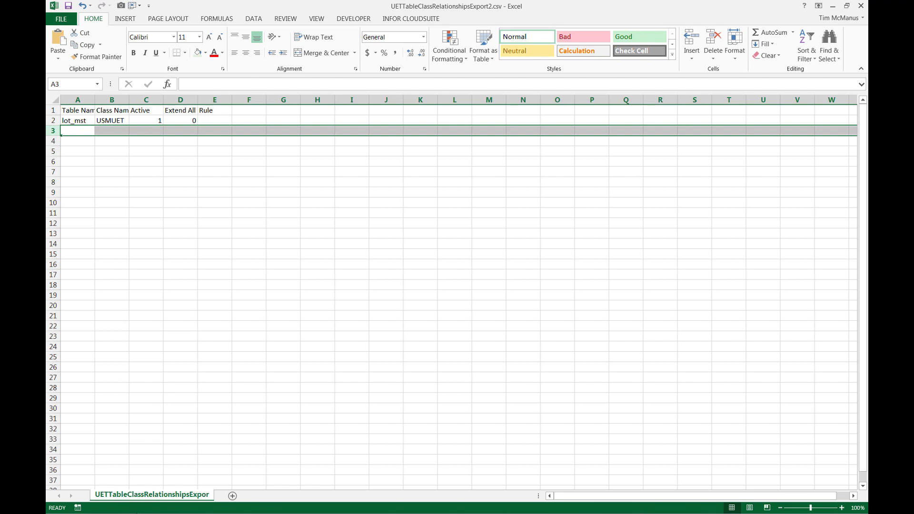
# Copy the whole table/class relationships sheet and paste it into a new worksheet of the Classes workbook.
pyautogui.click(54, 101)
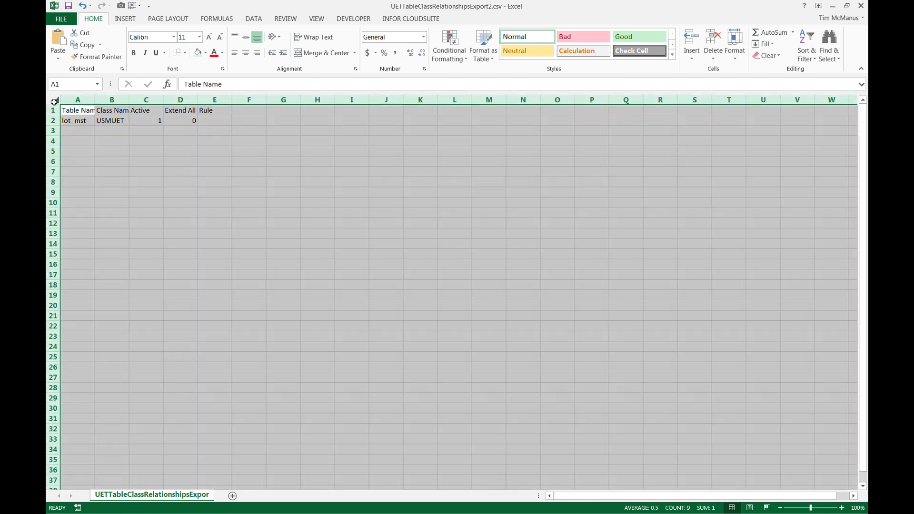
pyautogui.hotkey('ctrl', 'c')
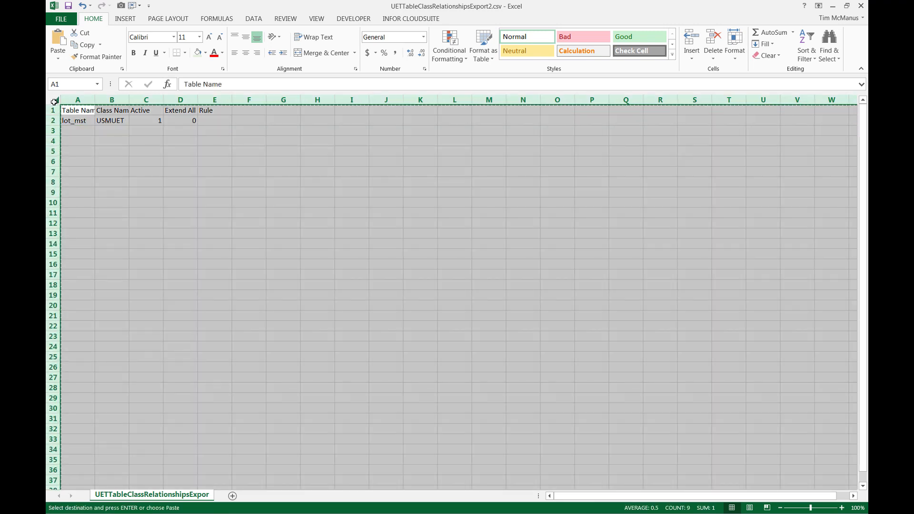
pyautogui.hotkey('alt', 'Tab')
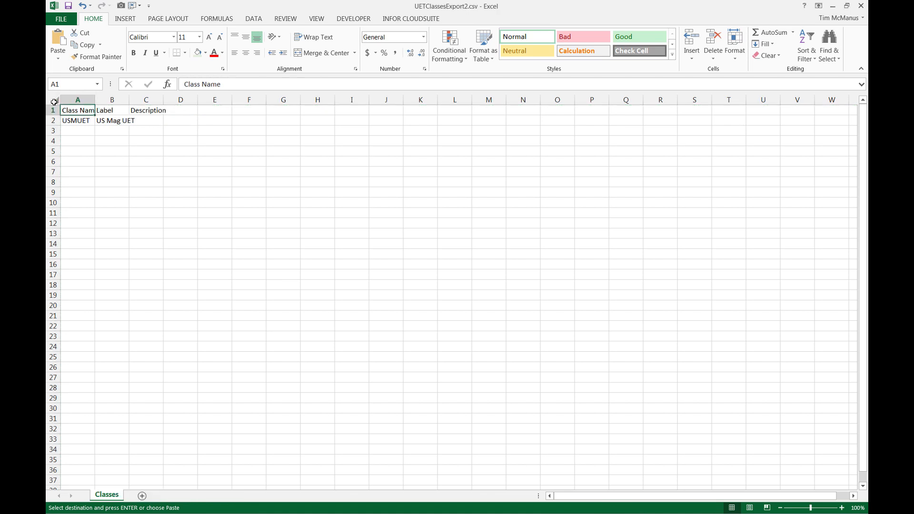
pyautogui.click(142, 496)
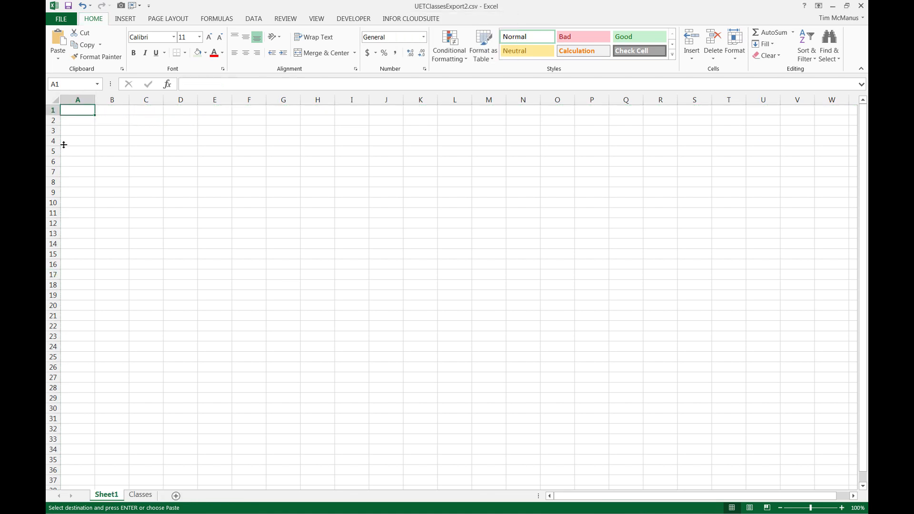
pyautogui.hotkey('ctrl', 'v')
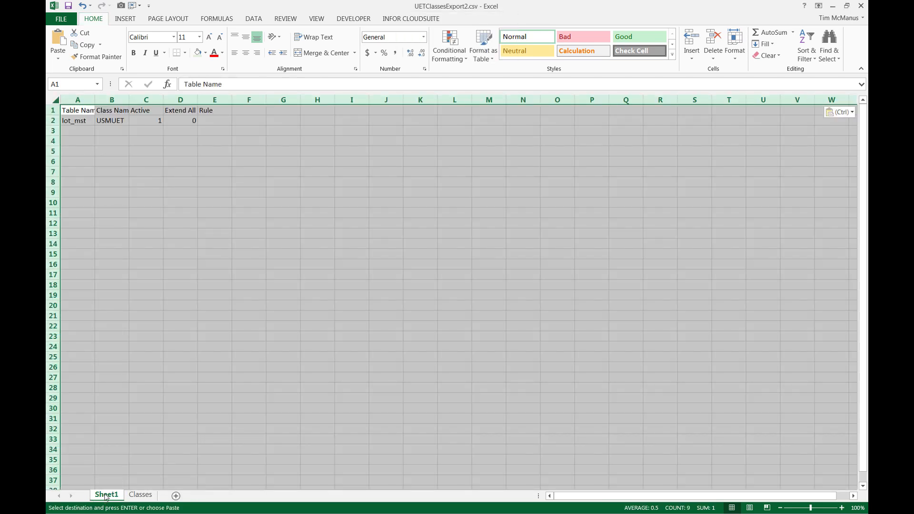
# Rename the new worksheet as Class Table.
pyautogui.doubleClick(106, 496)
pyautogui.write('Cl')
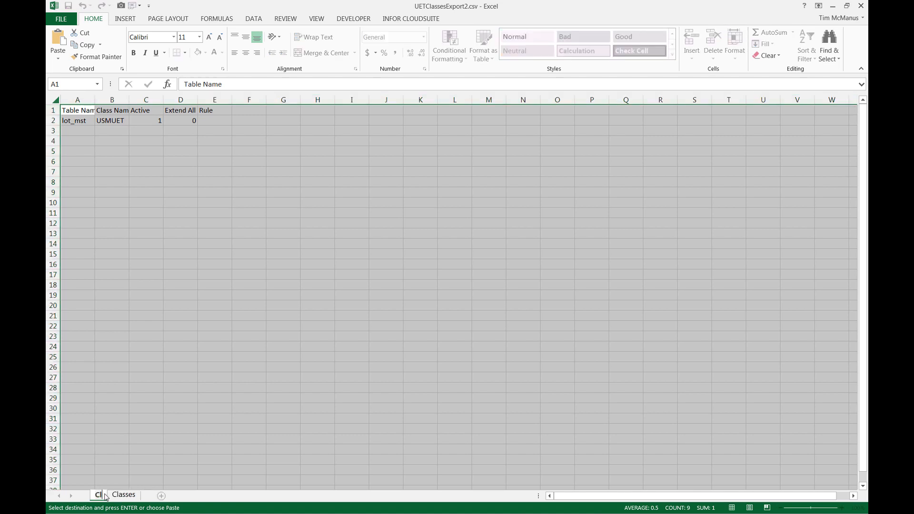
pyautogui.write('ass Table')
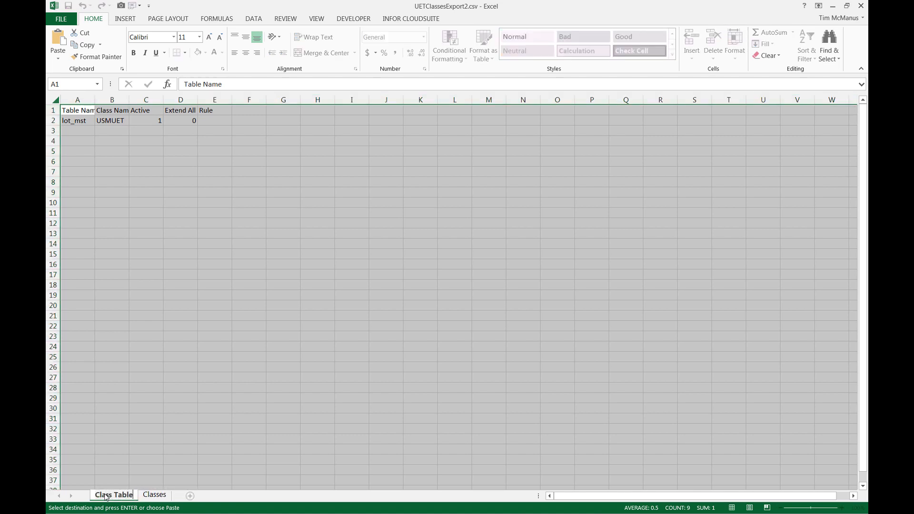
pyautogui.press('Return')
pyautogui.click(207, 213)
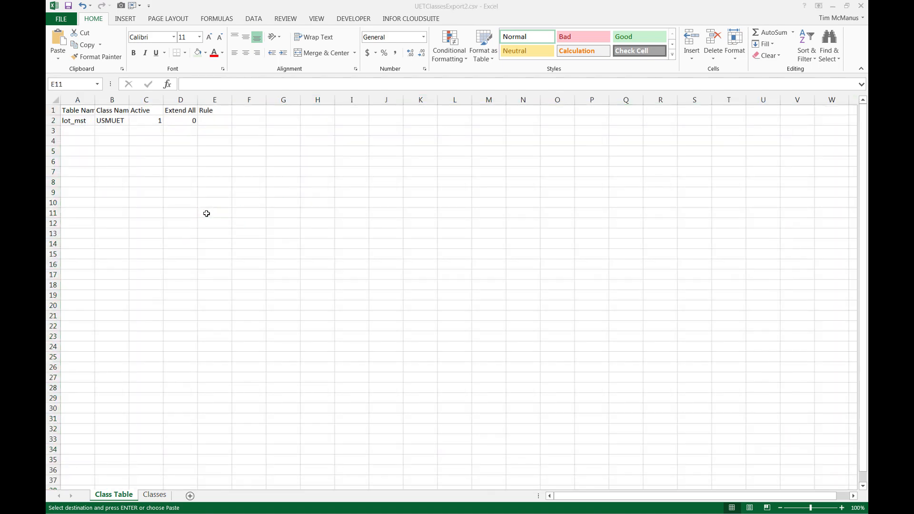
# Close the UET Table/Class Relationships form, then export the UET User Fields collection to Excel matching column sequence and open it.
pyautogui.hotkey('alt', 'Tab')
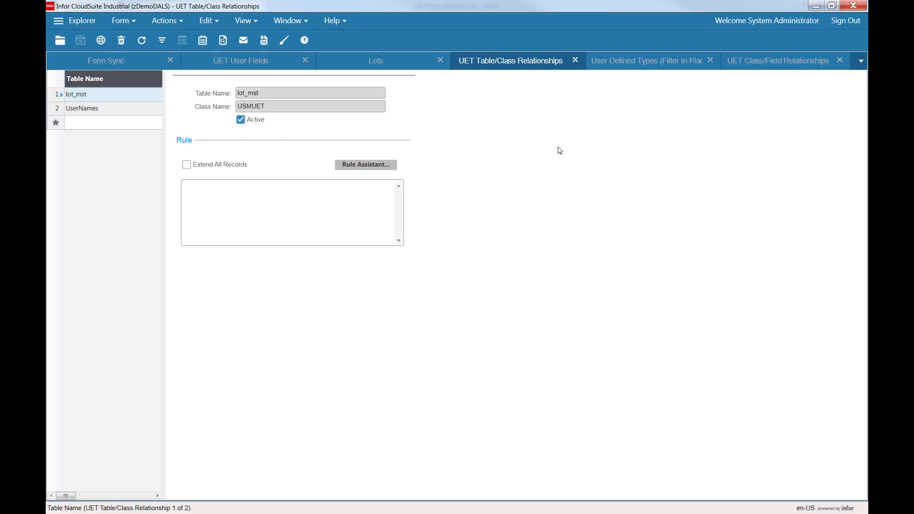
pyautogui.click(576, 61)
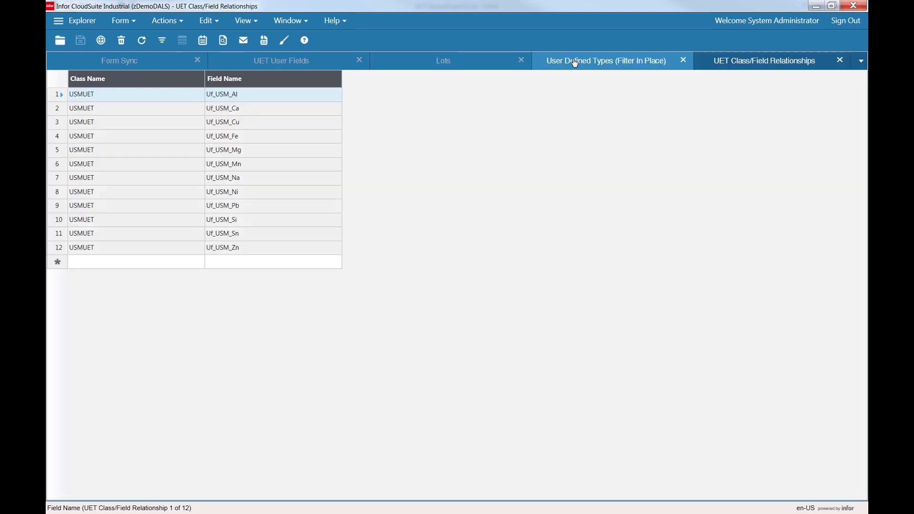
pyautogui.click(260, 64)
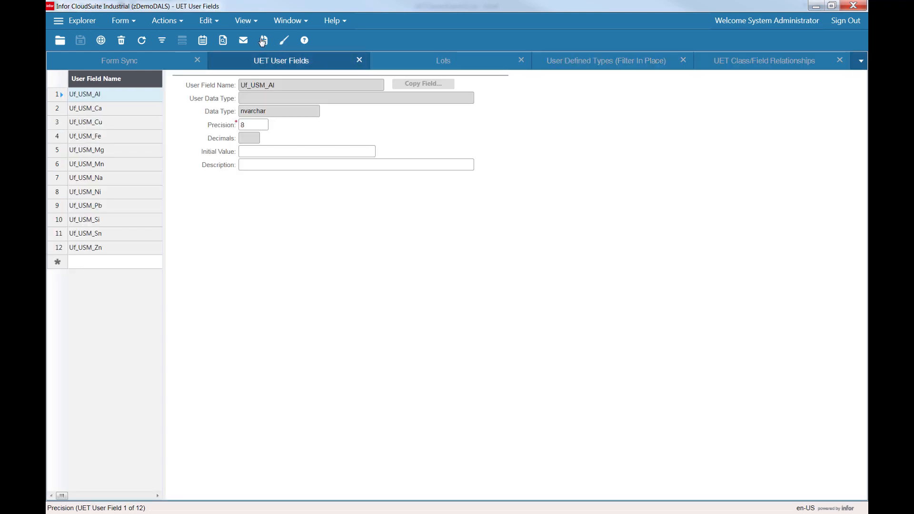
pyautogui.click(264, 42)
pyautogui.click(331, 113)
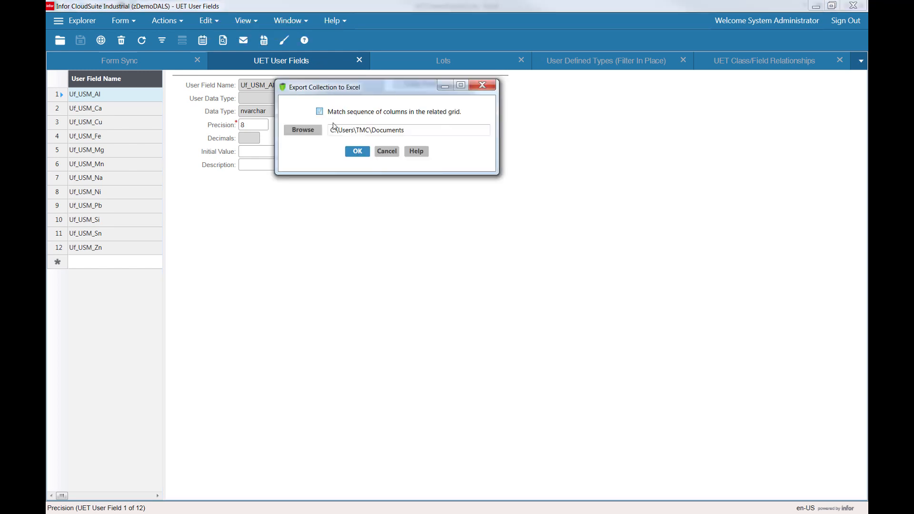
pyautogui.click(355, 151)
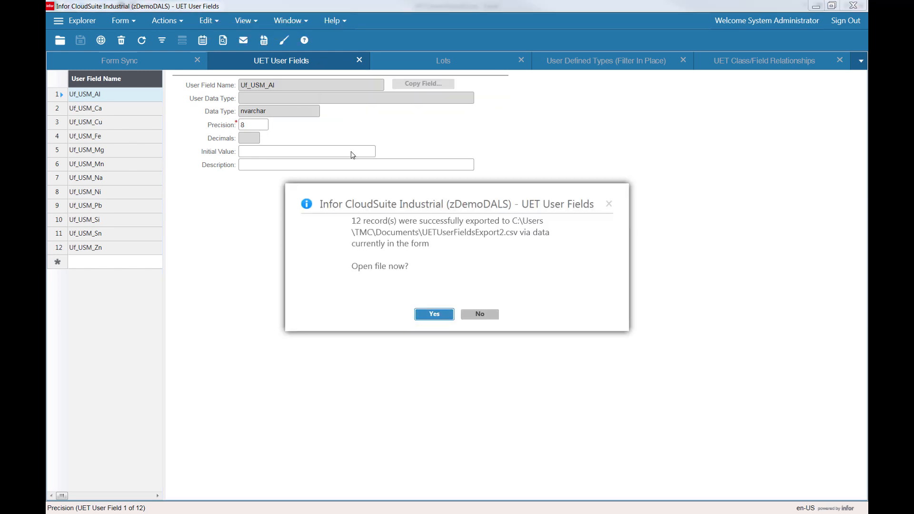
pyautogui.click(428, 315)
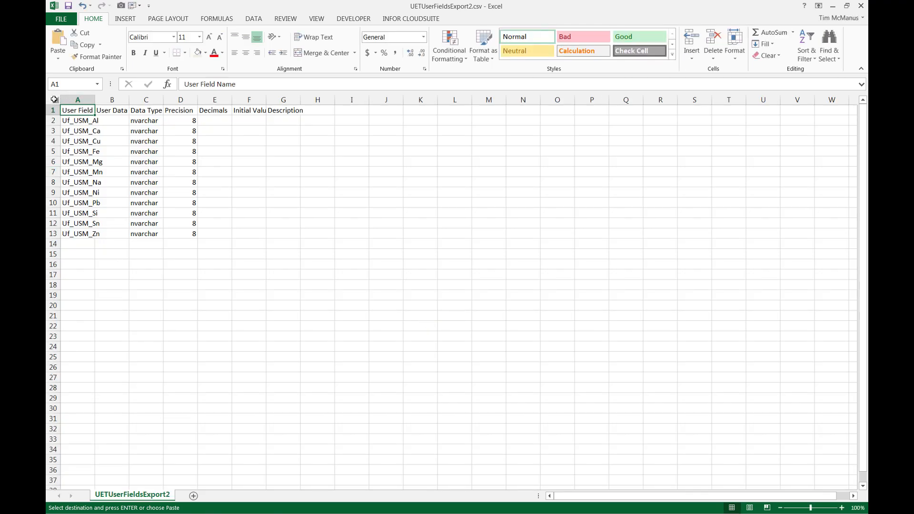
# Copy the user fields sheet and paste it into a new worksheet of the Classes workbook.
pyautogui.click(54, 99)
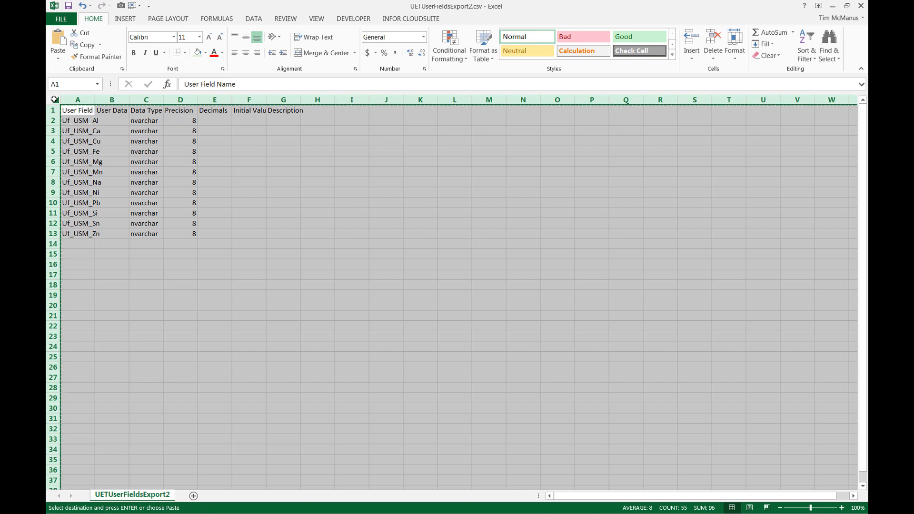
pyautogui.hotkey('ctrl', 'Tab')
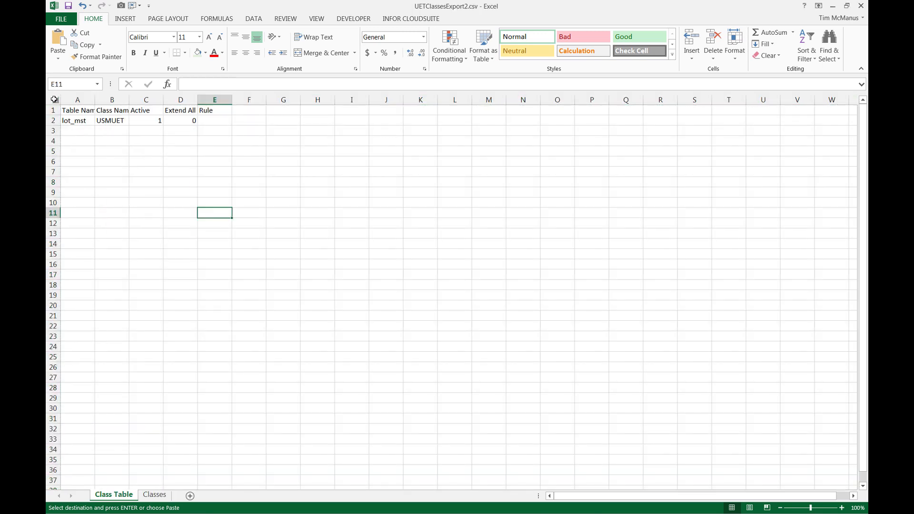
pyautogui.hotkey('shift', 'F11')
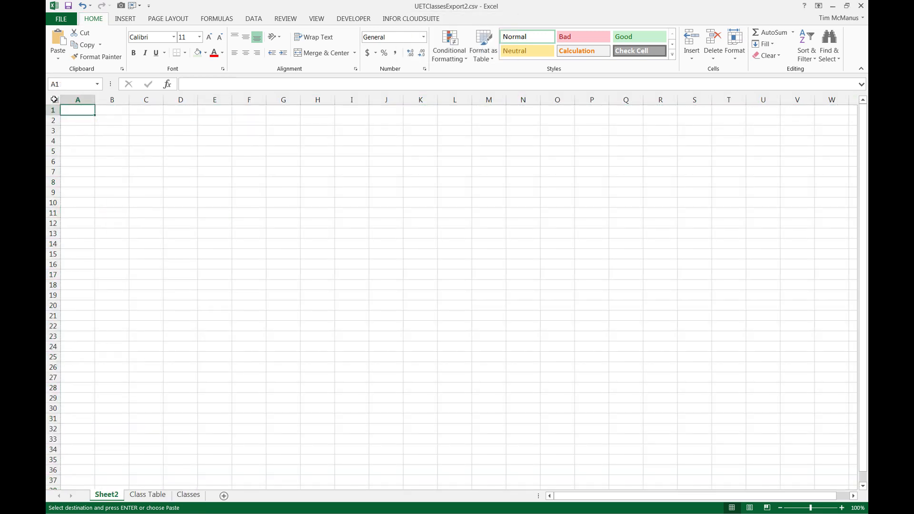
pyautogui.hotkey('ctrl', 'v')
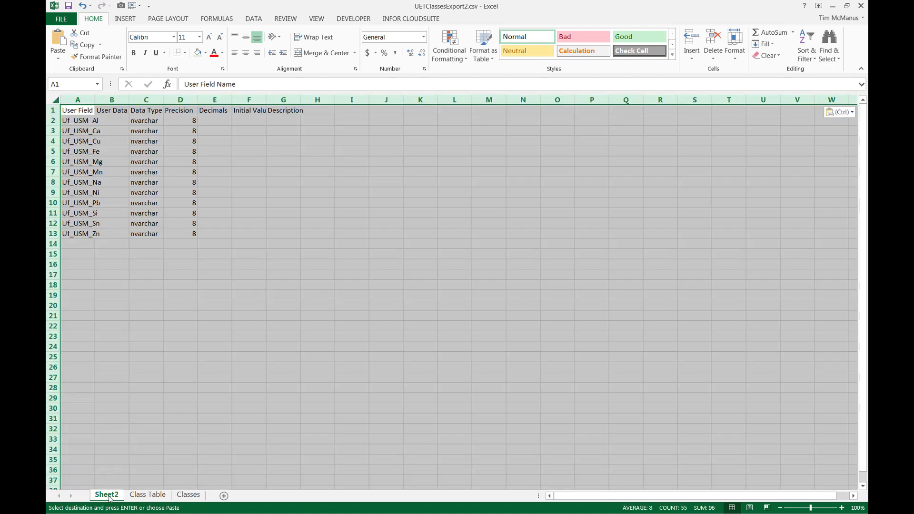
# Rename the new worksheet as UET User Fields.
pyautogui.doubleClick(107, 496)
pyautogui.write('UET User')
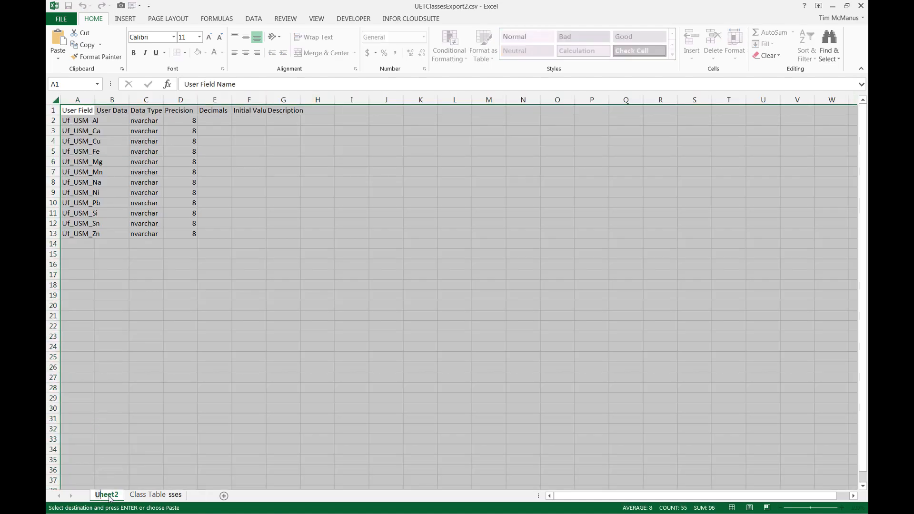
pyautogui.write(' Fields')
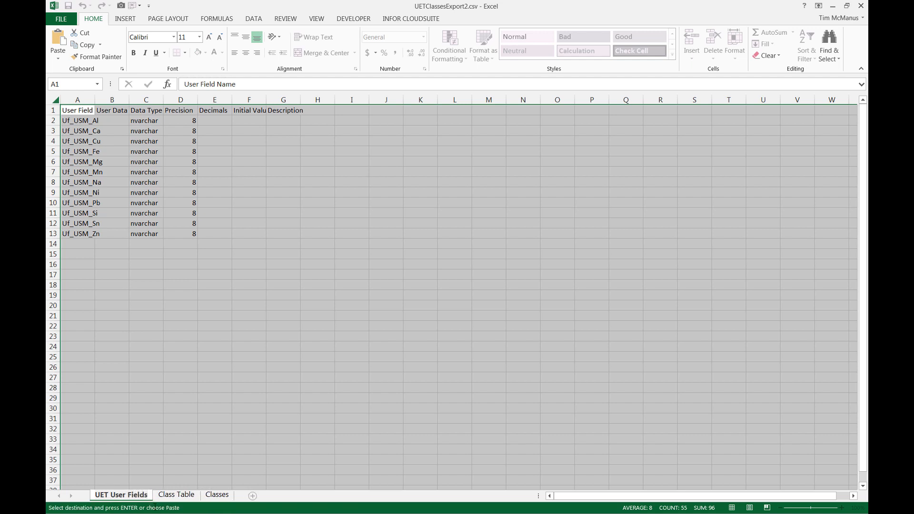
pyautogui.press('Return')
# Close the UET User Fields form and export the UET Class/Field Relationships collection to Excel, matching the grid's column sequence.
pyautogui.hotkey('alt', 'Tab')
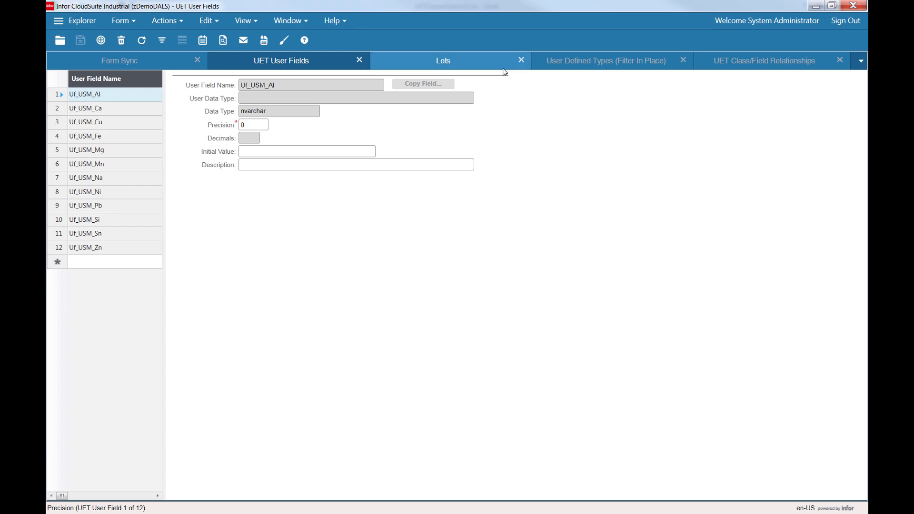
pyautogui.click(360, 61)
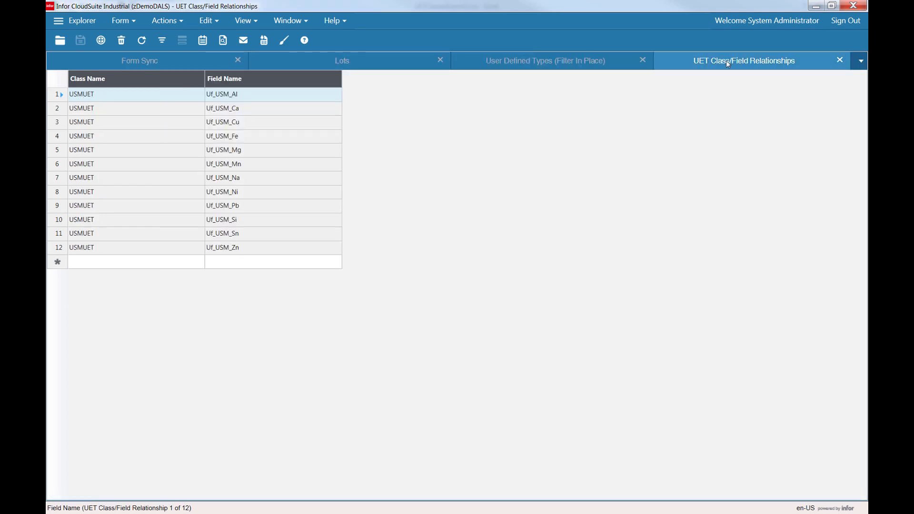
pyautogui.click(264, 42)
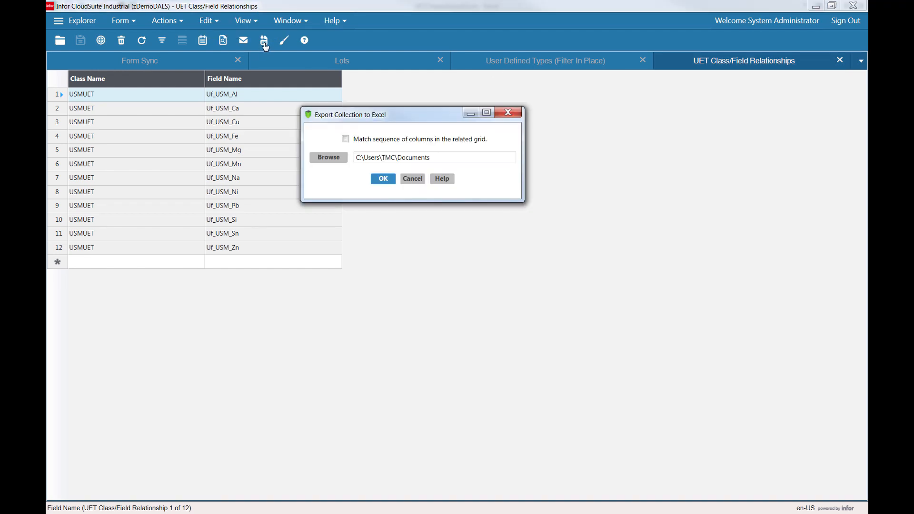
pyautogui.click(357, 139)
pyautogui.click(383, 180)
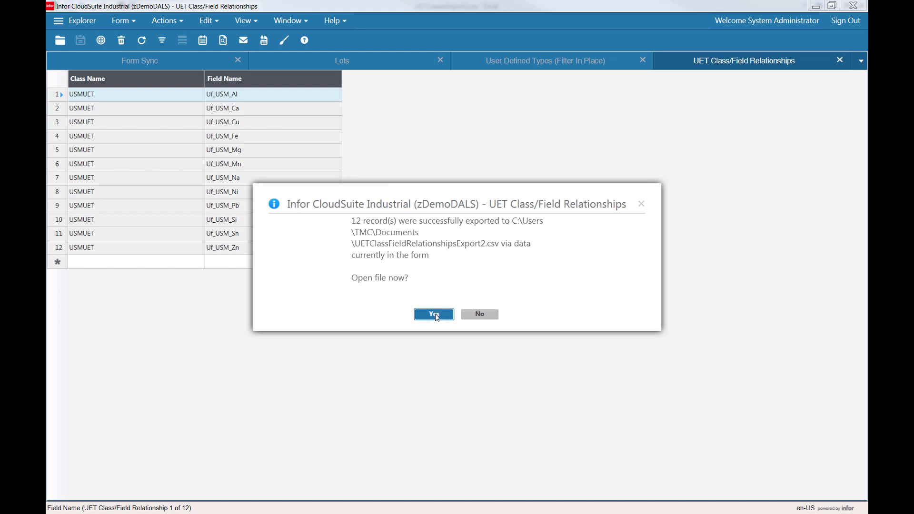
# Open the exported class/field file and autofit its columns.
pyautogui.click(434, 315)
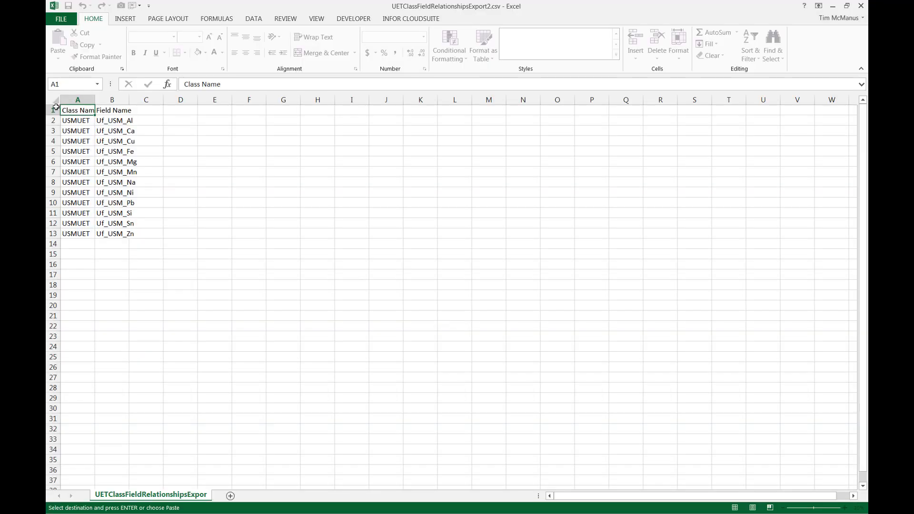
pyautogui.click(52, 98)
pyautogui.hotkey('ctrl', 'c')
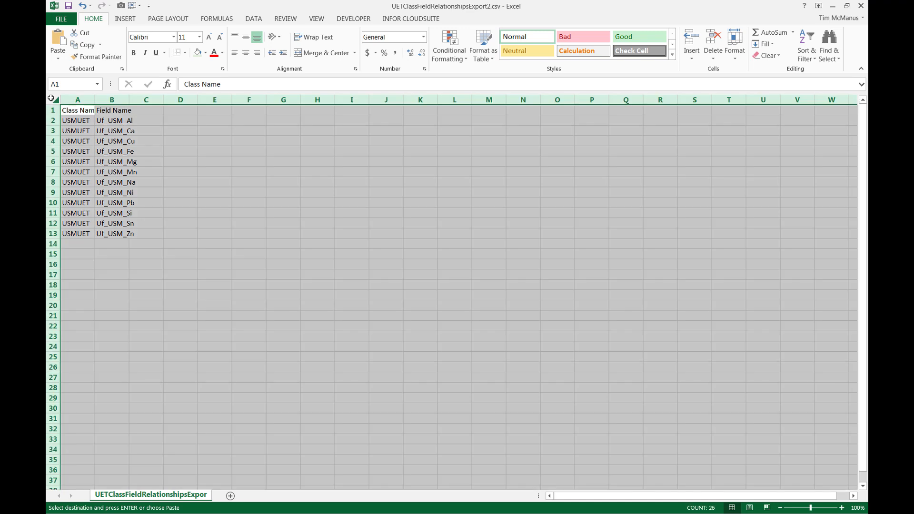
pyautogui.doubleClick(94, 100)
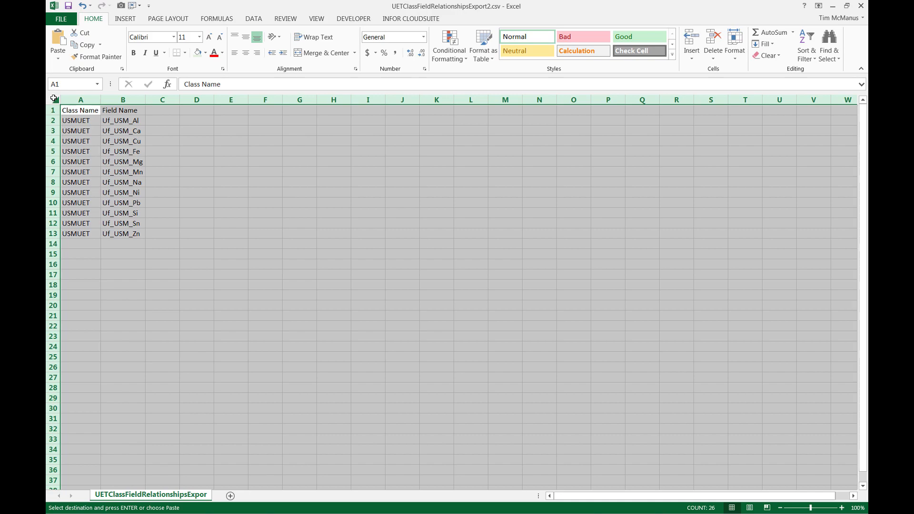
# Add a new worksheet to the Classes workbook and rename it Class Field.
pyautogui.hotkey('alt', 'Tab')
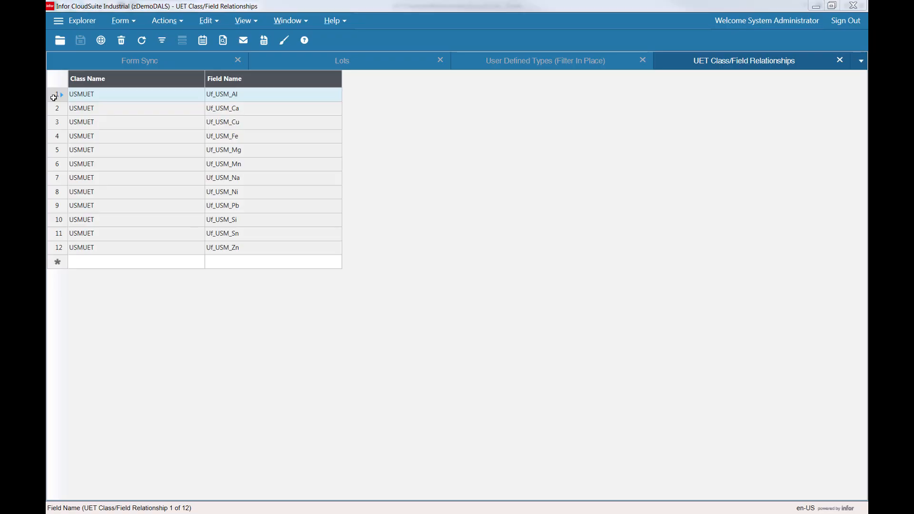
pyautogui.hotkey('alt', 'Tab')
pyautogui.hotkey('alt', 'Tab')
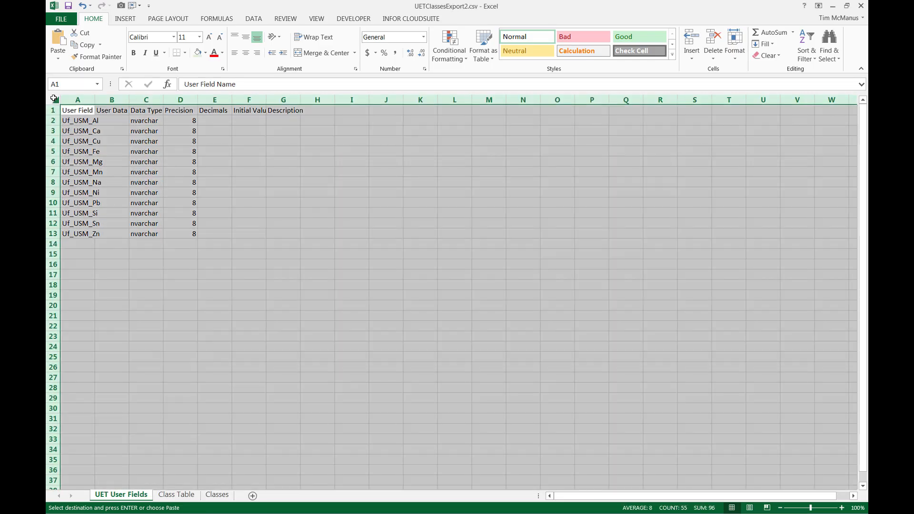
pyautogui.click(252, 496)
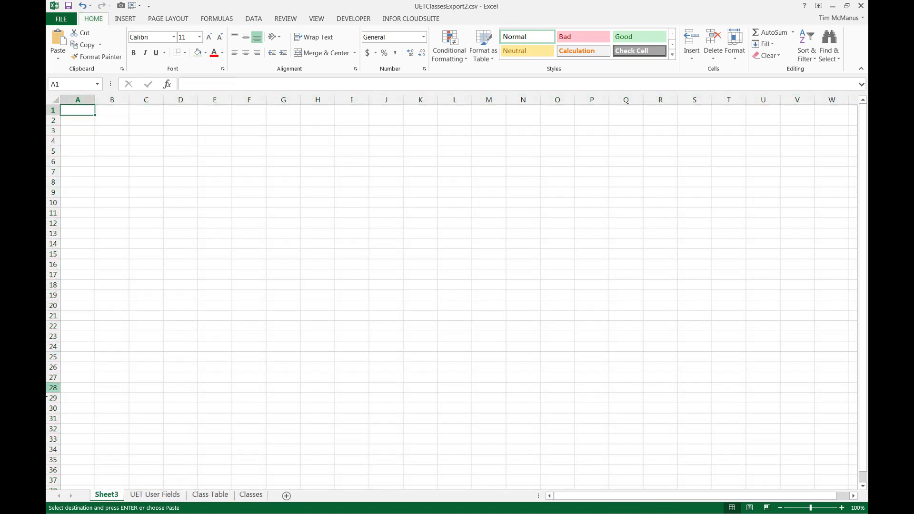
pyautogui.doubleClick(110, 494)
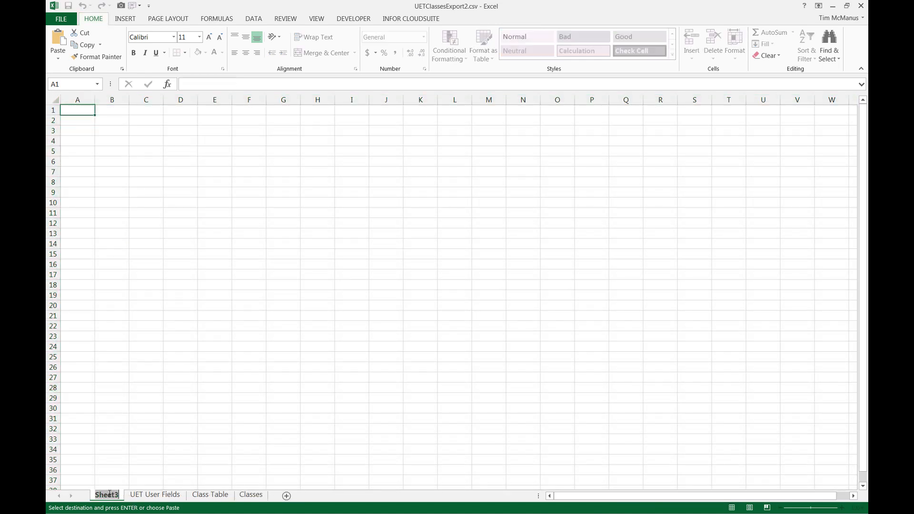
pyautogui.press('Return')
pyautogui.write('Class Field')
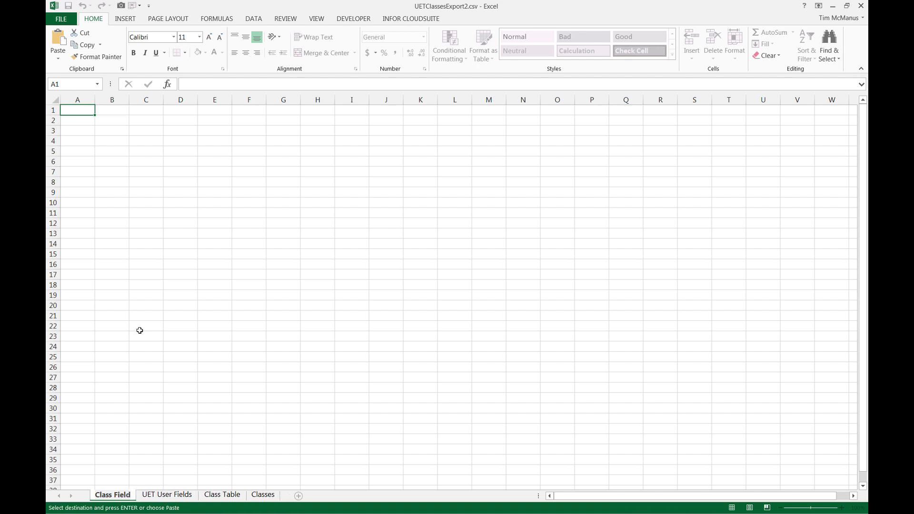
pyautogui.press('Return')
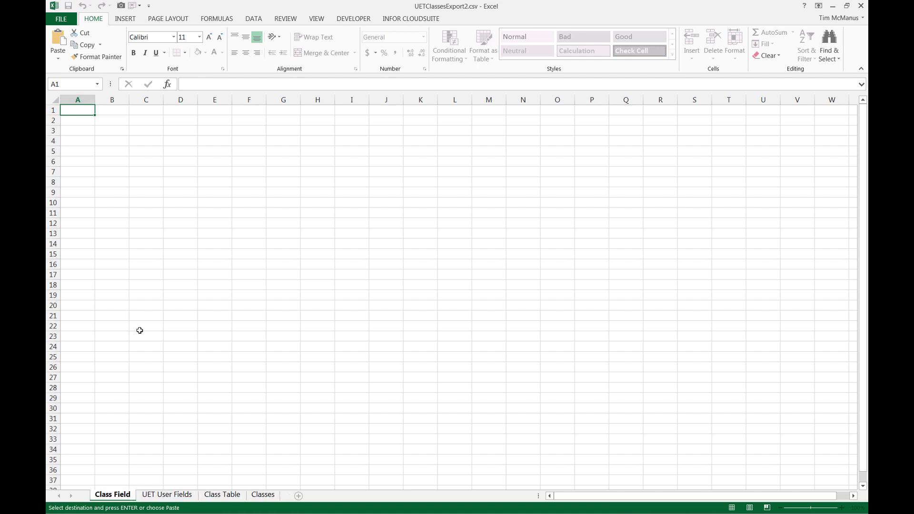
# Paste the class/field relationship data into the Class Field worksheet.
pyautogui.hotkey('ctrl', 'v')
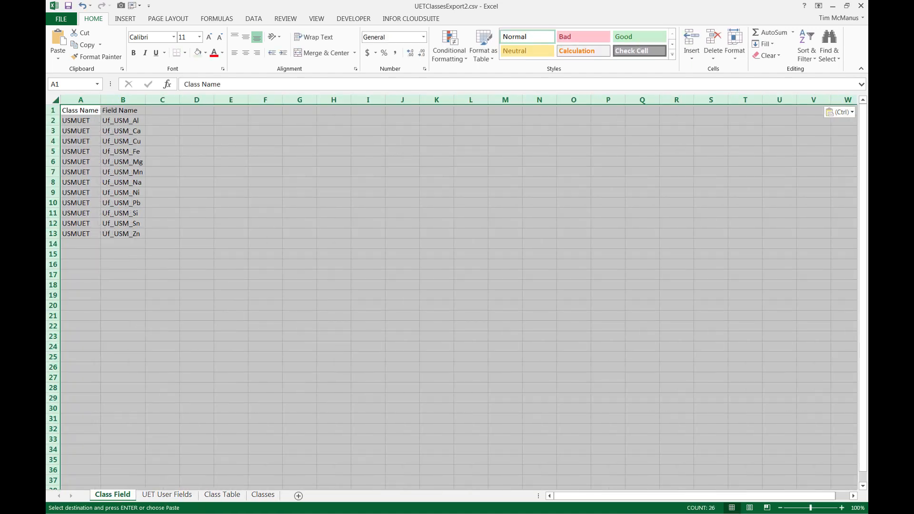
pyautogui.hotkey('alt', 'Tab')
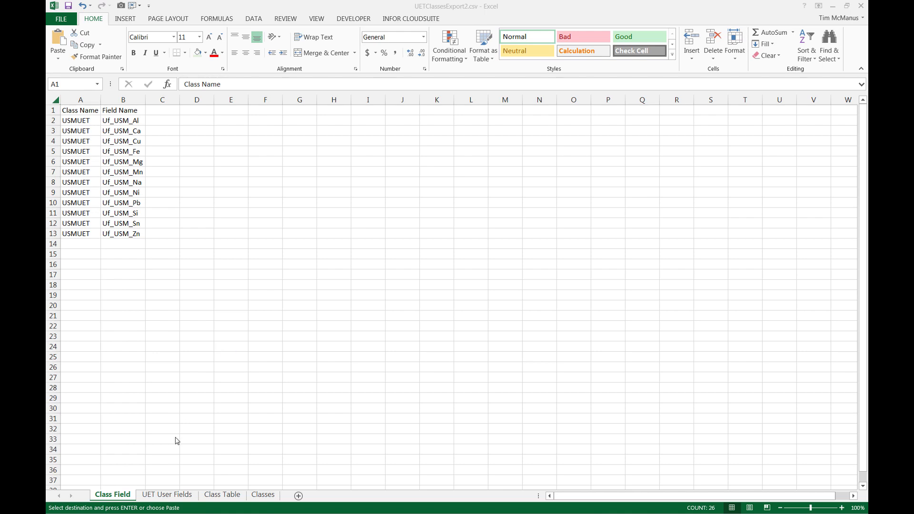
pyautogui.hotkey('alt', 'Tab')
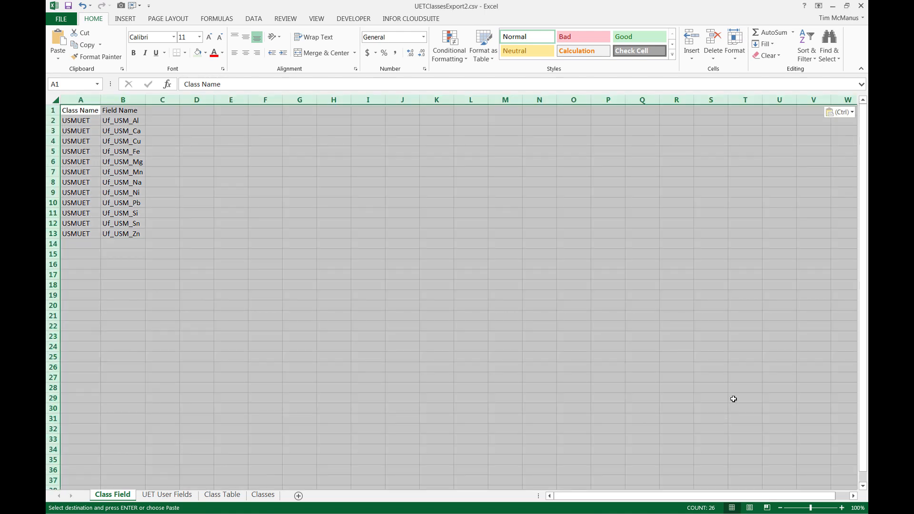
pyautogui.hotkey('alt', 'Tab')
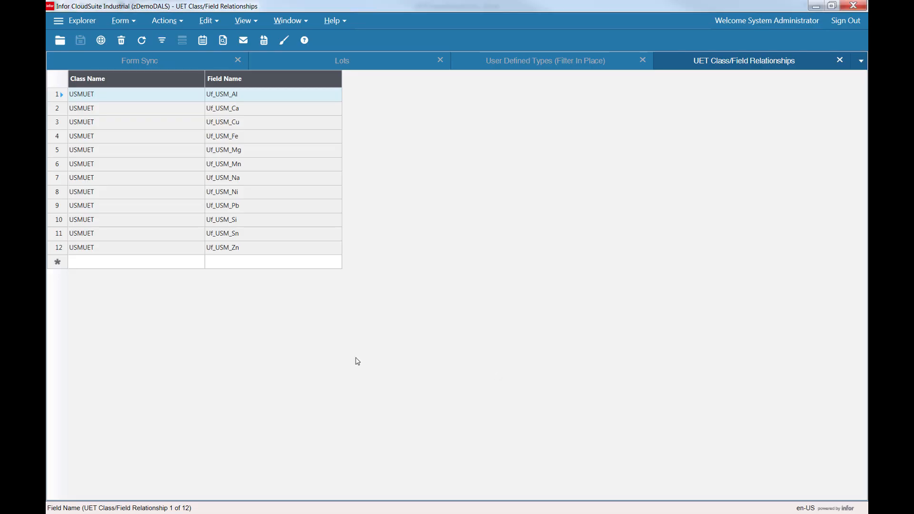
# Close the UET Class/Field Relationships form and sign in to the USMLLC_TRN_USMLLC configuration with the account password.
pyautogui.click(840, 61)
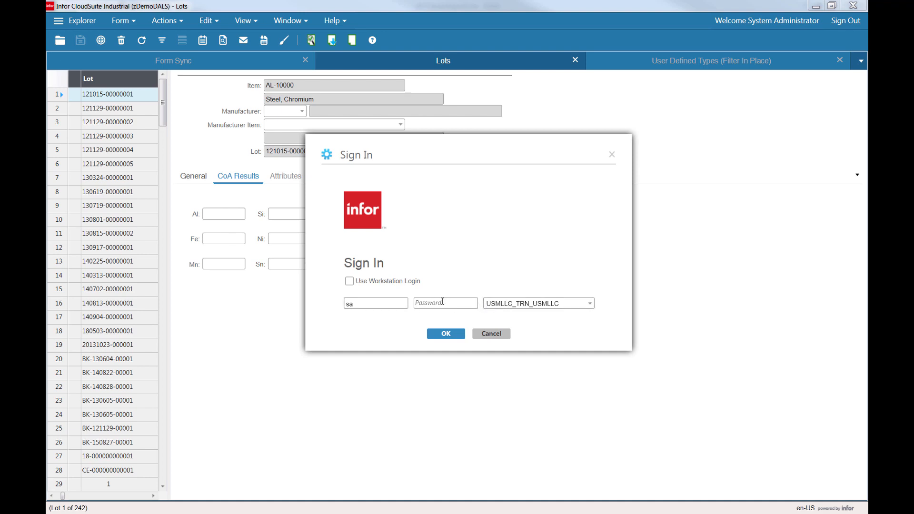
pyautogui.click(443, 304)
pyautogui.hotkey('ctrl', 'v')
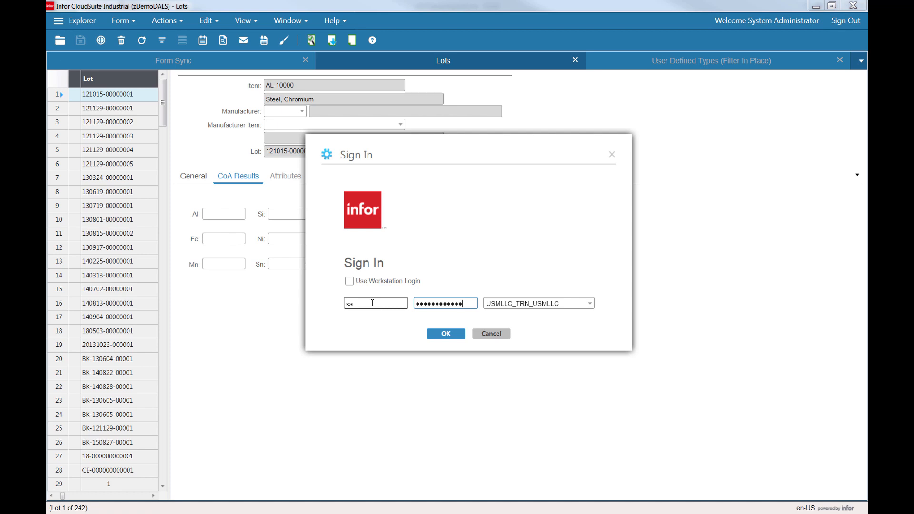
pyautogui.click(446, 334)
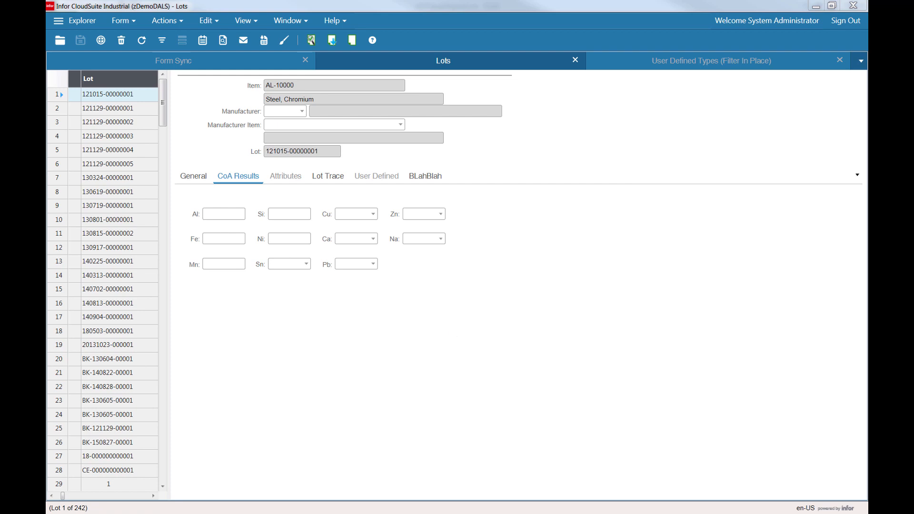
# Close the three separately exported CSV workbooks without saving, returning to the Classes workbook.
pyautogui.hotkey('alt', 'Tab')
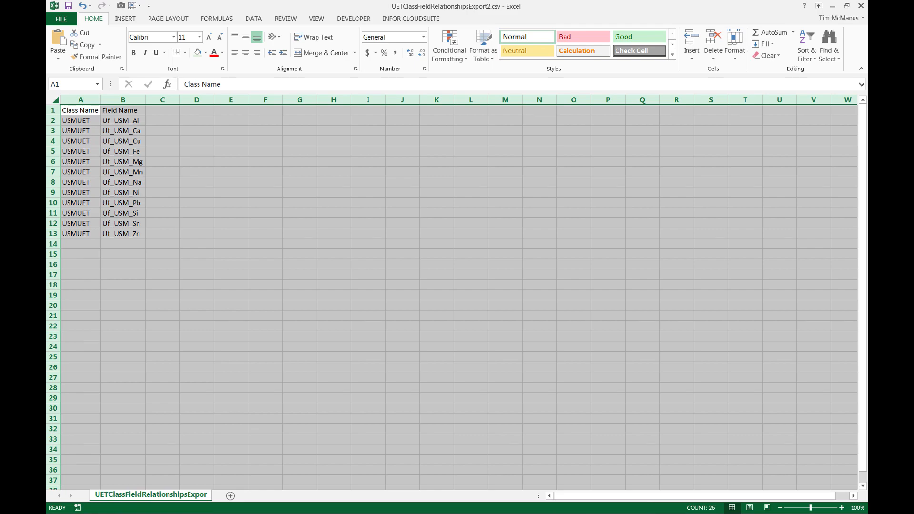
pyautogui.hotkey('alt', 'Tab')
pyautogui.hotkey('alt', 'F4')
pyautogui.press('n')
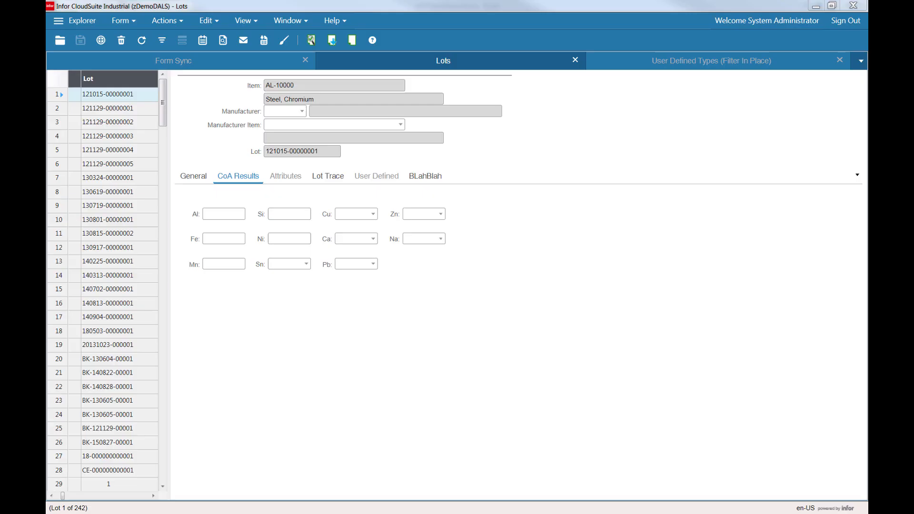
pyautogui.hotkey('alt', 'Tab')
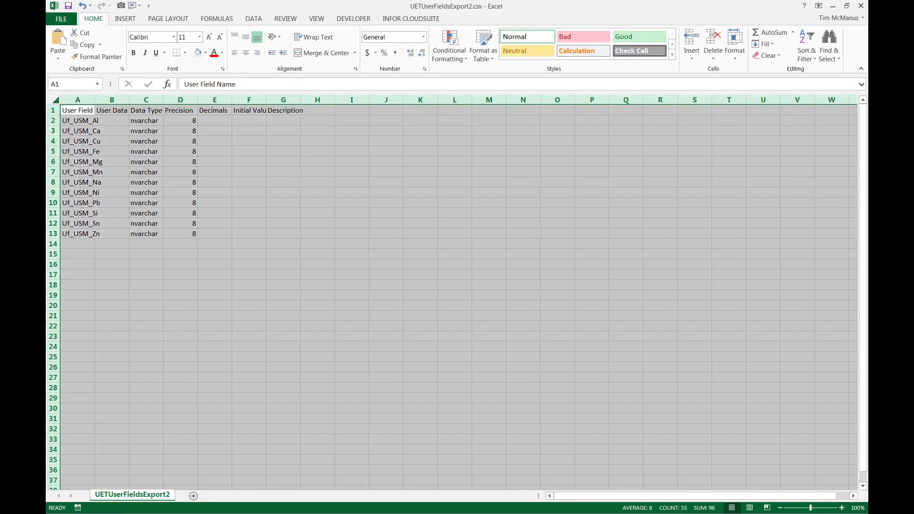
pyautogui.hotkey('alt', 'F4')
pyautogui.press('n')
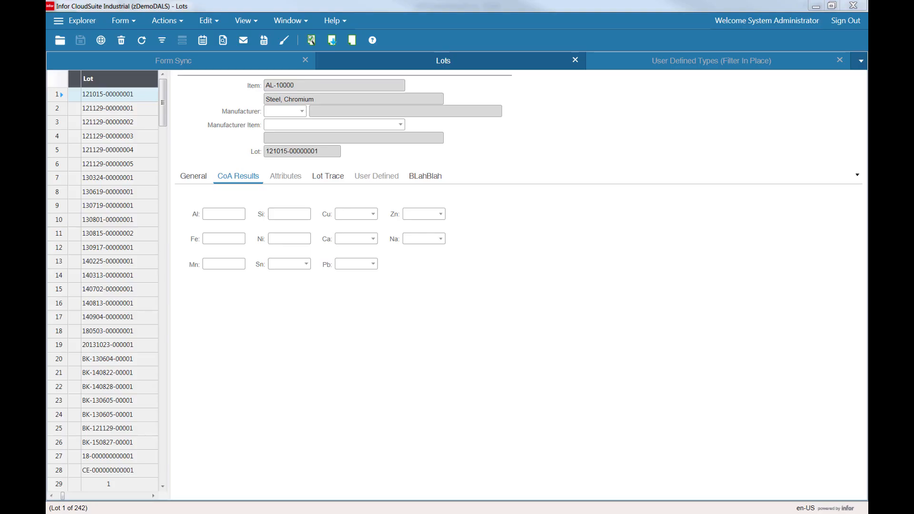
pyautogui.hotkey('alt', 'Tab')
pyautogui.hotkey('alt', 'F4')
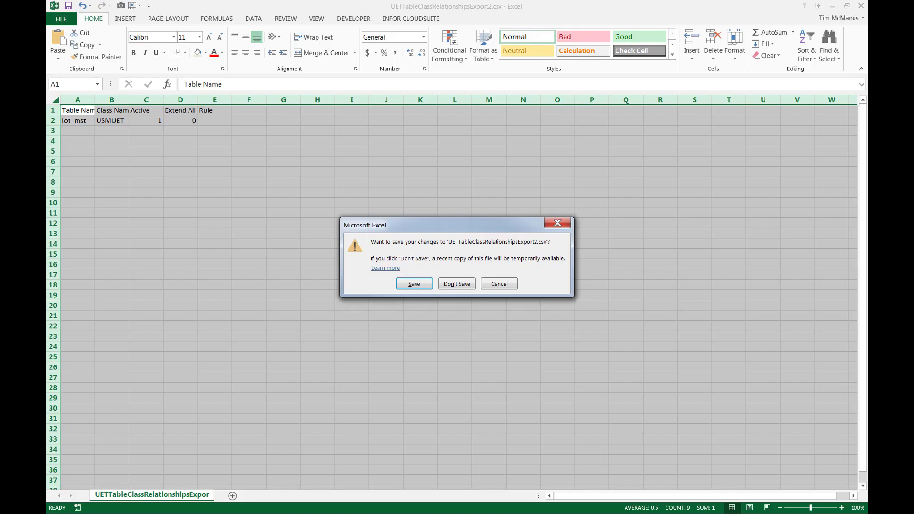
pyautogui.press('n')
pyautogui.hotkey('alt', 'Tab')
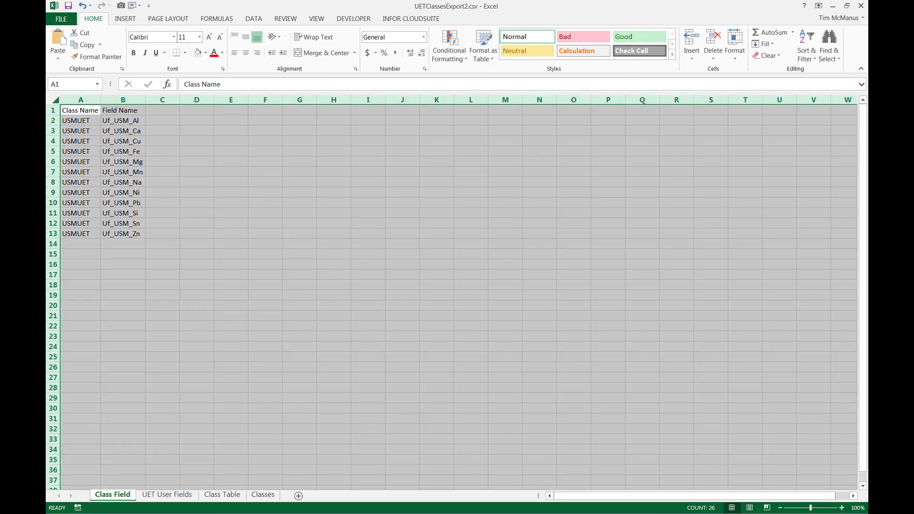
pyautogui.click(198, 327)
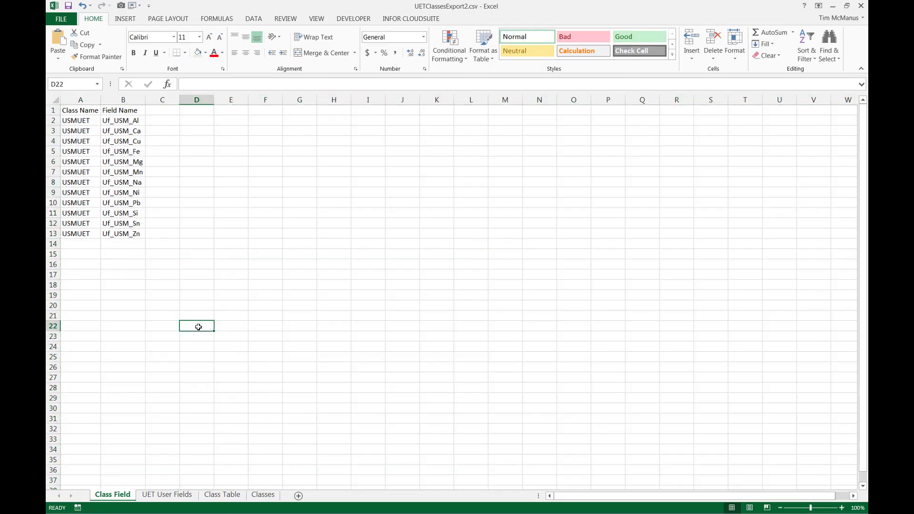
pyautogui.hotkey('ctrl', 'Home')
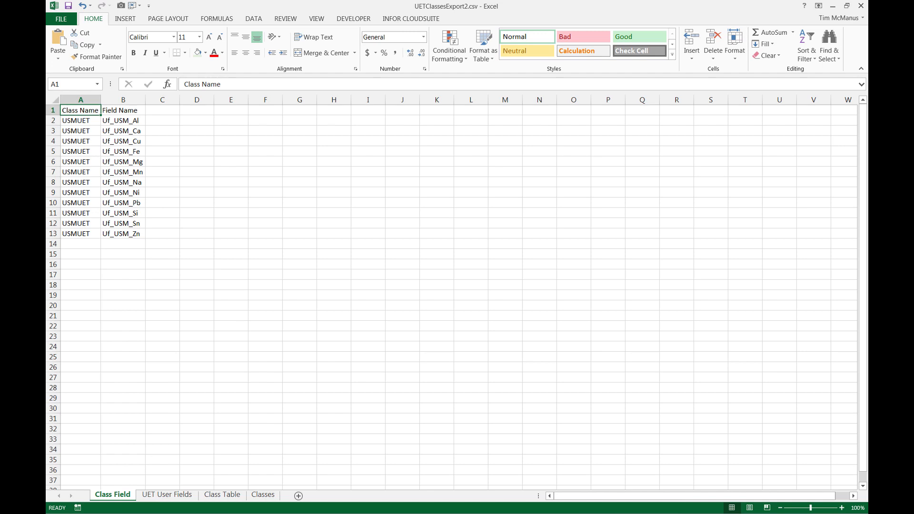
pyautogui.moveTo(868, 86); pyautogui.dragTo(428, 107)
pyautogui.doubleClick(427, 107)
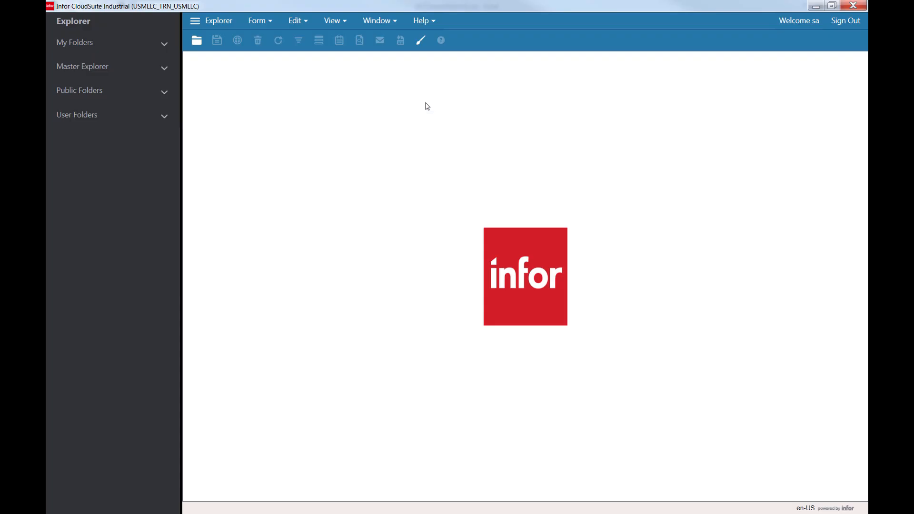
# Hide the Explorer pane and open the UET User Fields form.
pyautogui.click(198, 24)
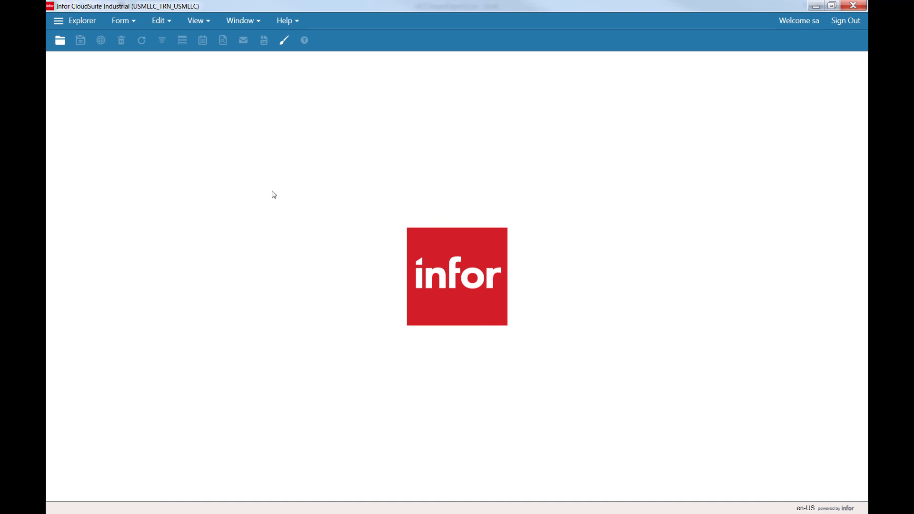
pyautogui.hotkey('ctrl', 'o')
pyautogui.press('u')
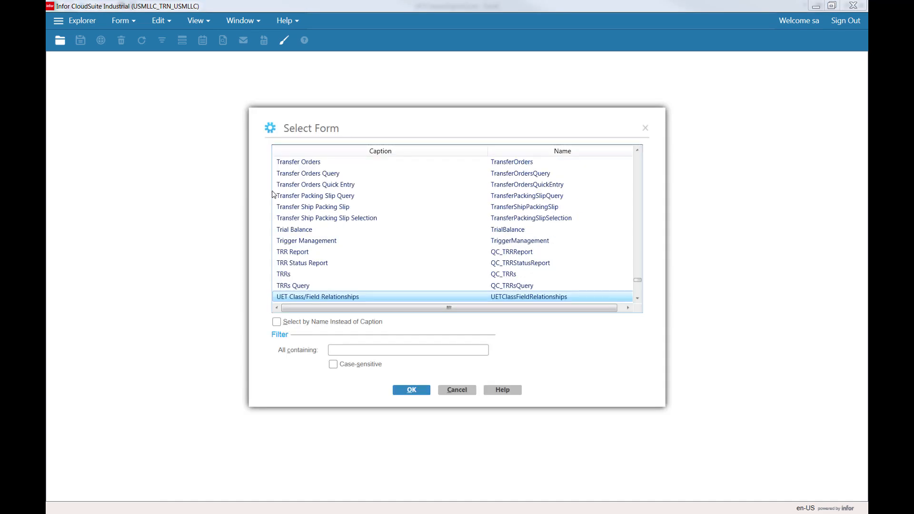
pyautogui.press('Down')
pyautogui.press('Down')
pyautogui.press('Down')
pyautogui.press('Down')
pyautogui.press('Down')
pyautogui.press('Down')
pyautogui.press('Down')
pyautogui.press('Down')
pyautogui.press('Down')
pyautogui.press('Down')
pyautogui.press('Down')
pyautogui.press('Down')
pyautogui.press('Up')
pyautogui.press('Return')
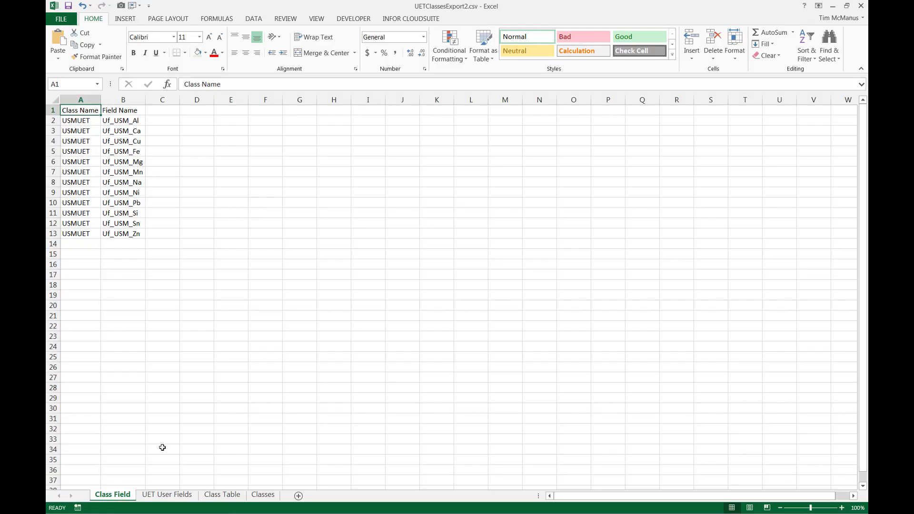
# Copy the user field rows A2:D13 from the UET User Fields worksheet.
pyautogui.click(167, 494)
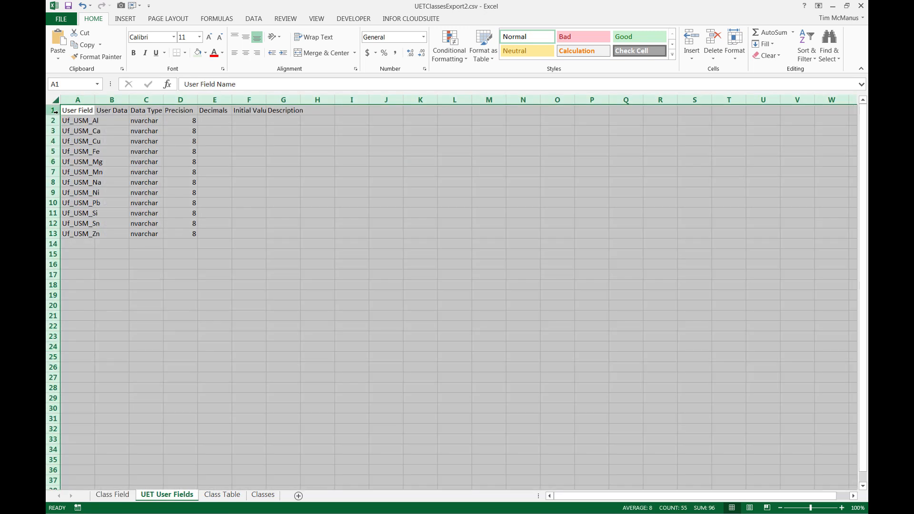
pyautogui.click(53, 110)
pyautogui.moveTo(73, 125); pyautogui.dragTo(188, 232)
pyautogui.hotkey('ctrl', 'c')
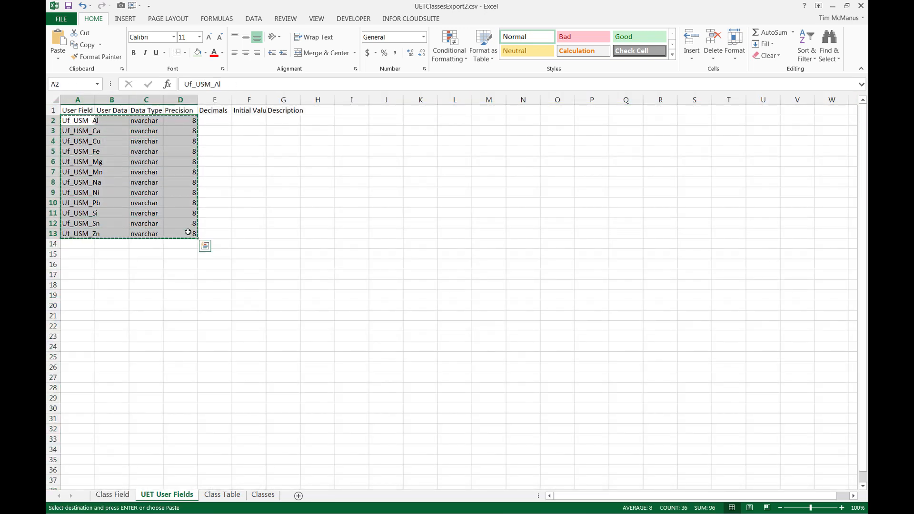
# Try to append the copied user field rows to the UET User Fields form as new records.
pyautogui.hotkey('alt', 'Tab')
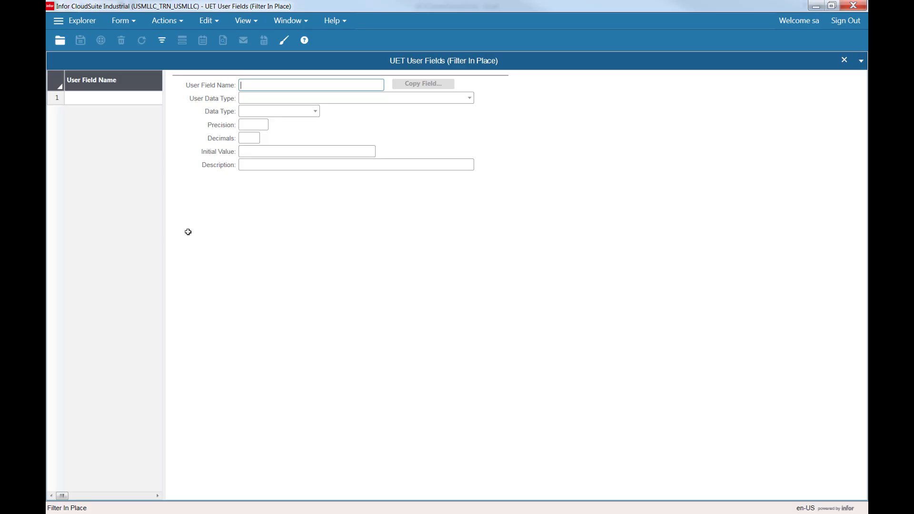
pyautogui.click(161, 41)
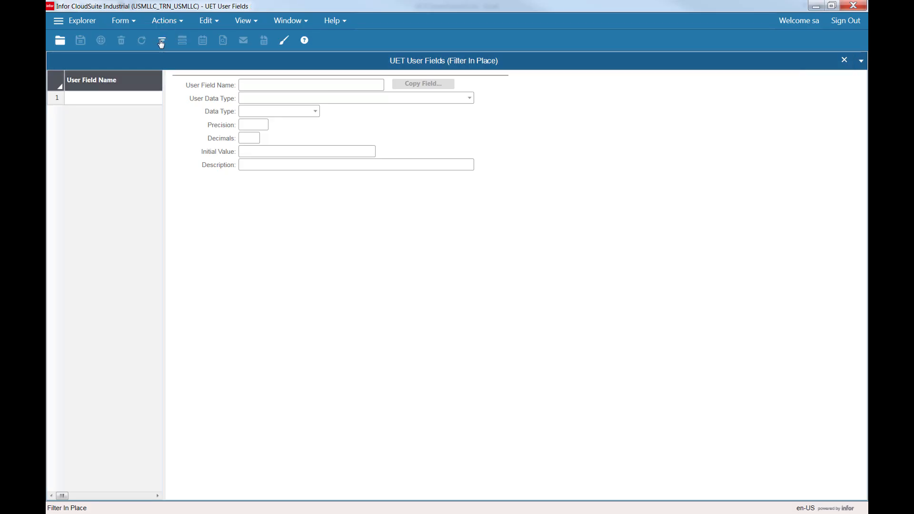
pyautogui.click(161, 41)
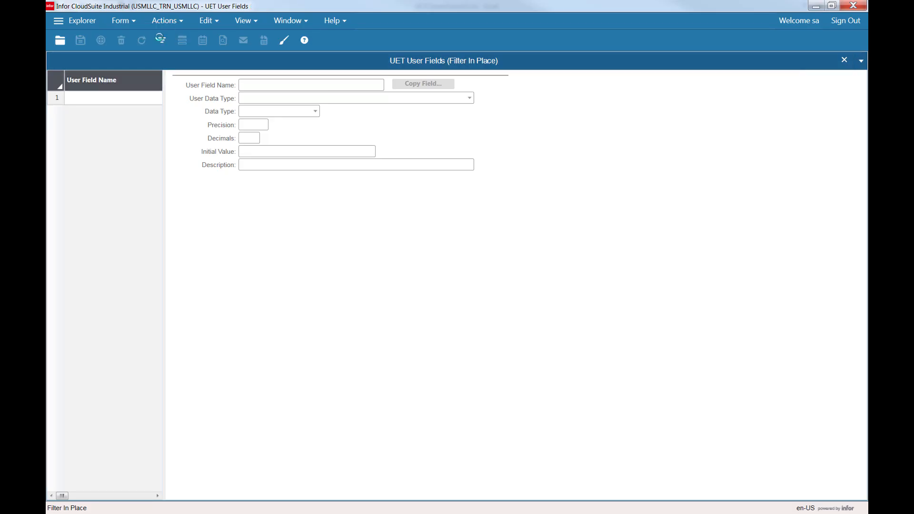
pyautogui.click(207, 22)
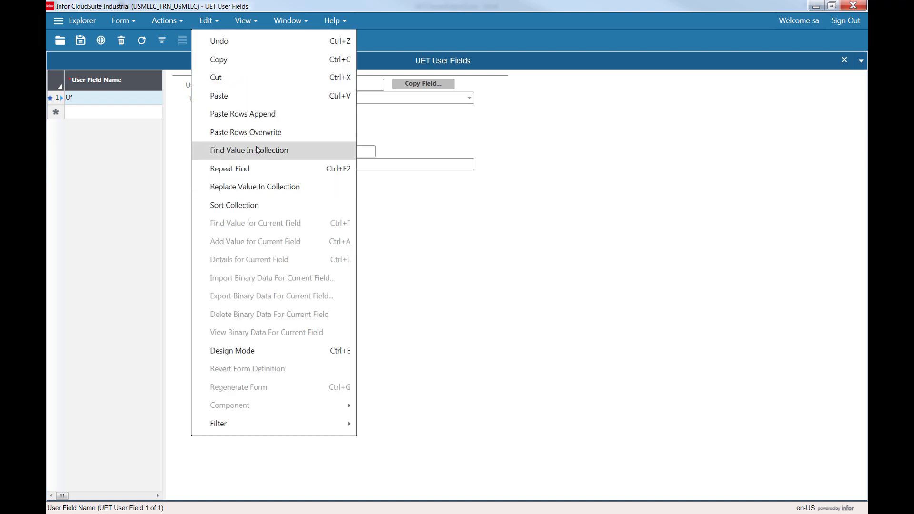
pyautogui.click(255, 117)
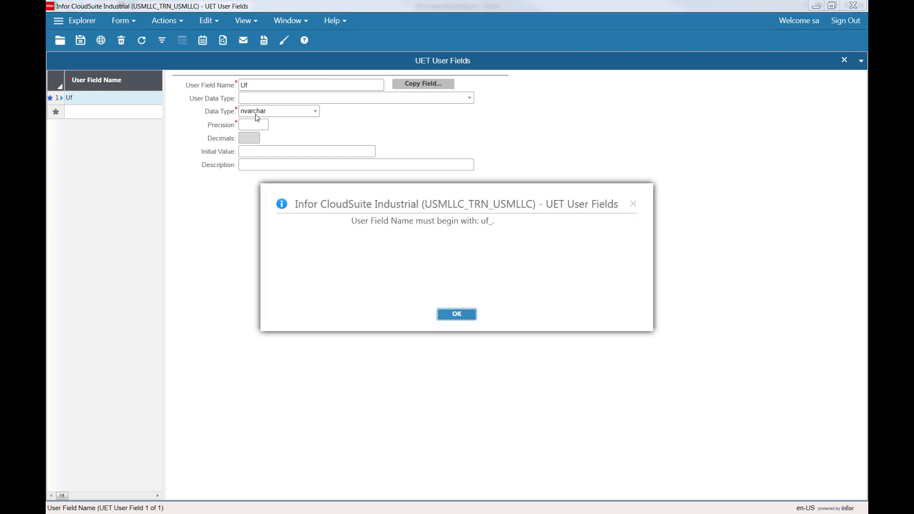
# Dismiss the user field naming message and save the appended user field records.
pyautogui.press('Return')
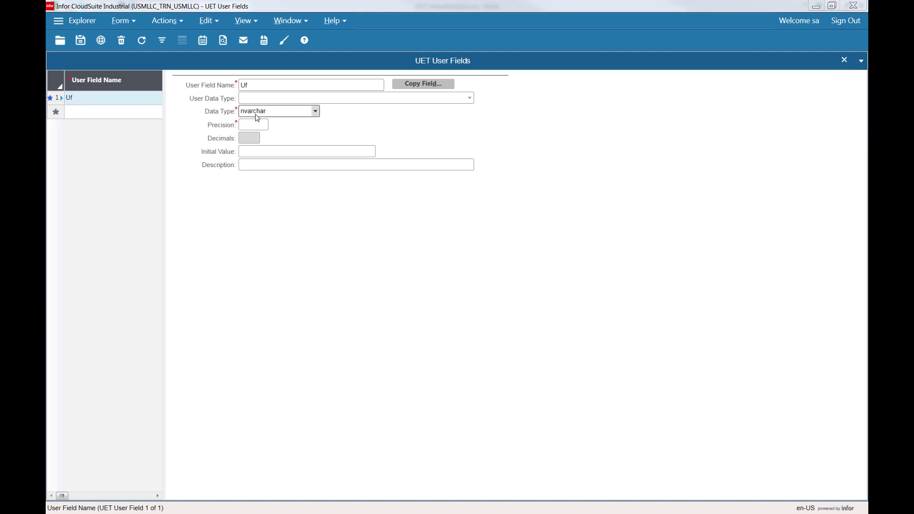
pyautogui.hotkey('alt', 'Tab')
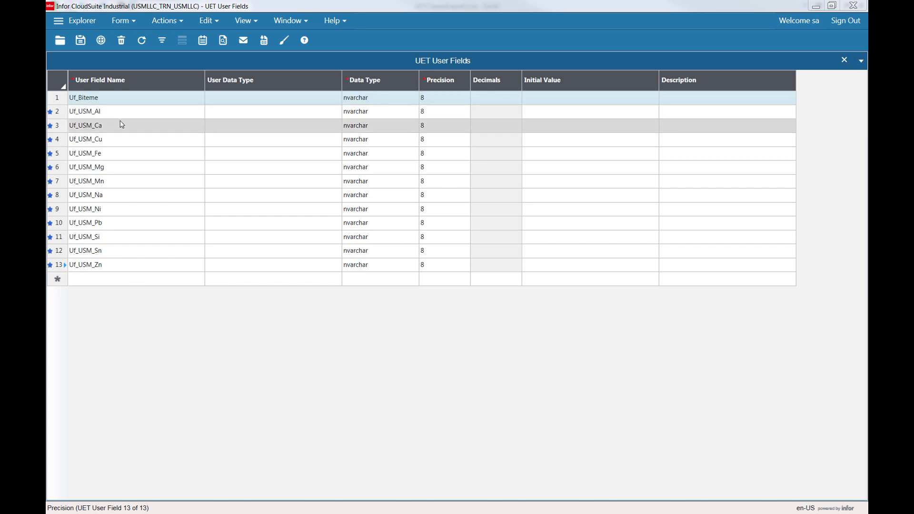
pyautogui.click(82, 43)
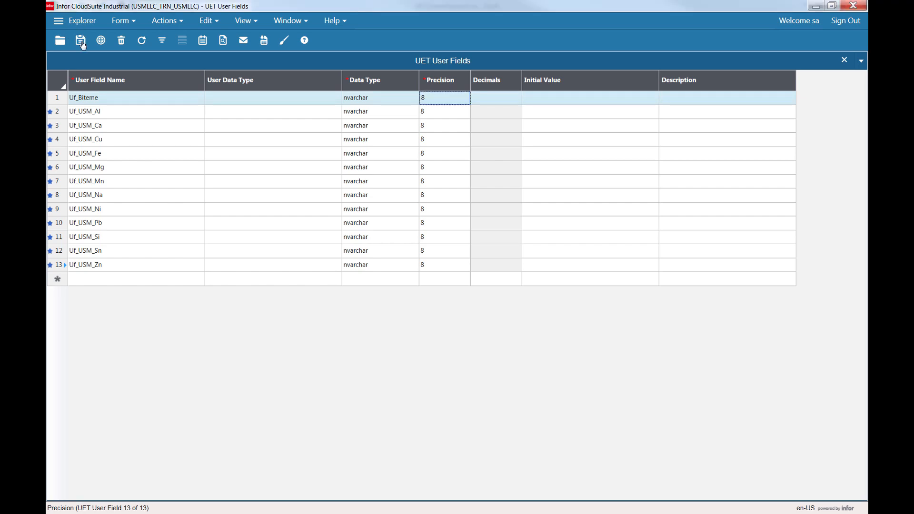
# Delete the Uf_Biteme user field record and save the form.
pyautogui.click(62, 100)
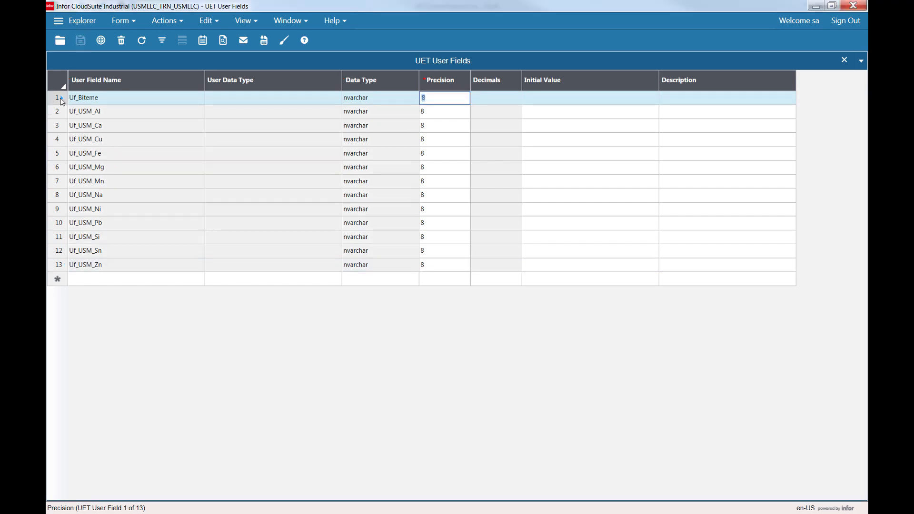
pyautogui.hotkey('ctrl', 'd')
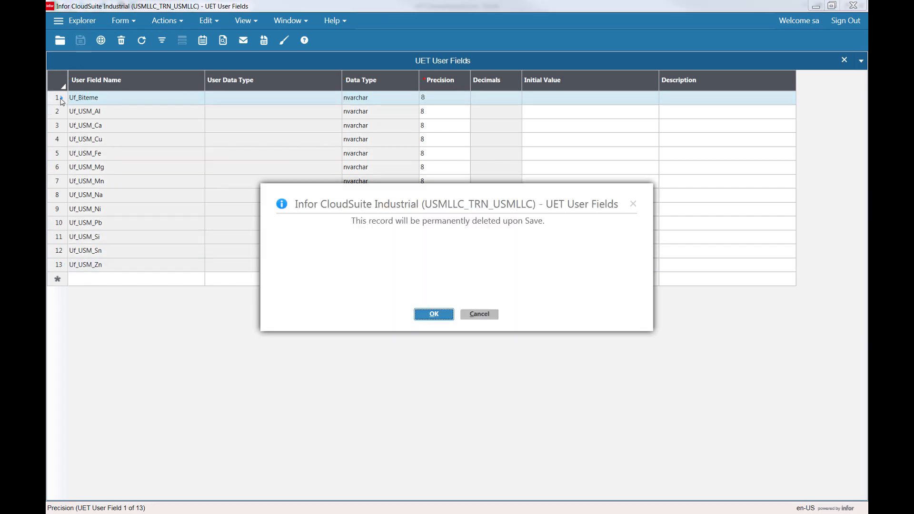
pyautogui.click(445, 314)
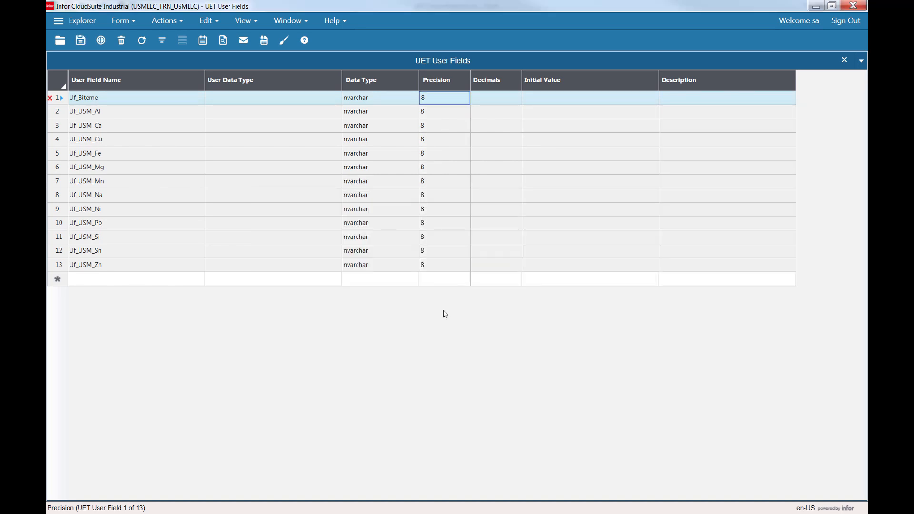
pyautogui.hotkey('ctrl', 's')
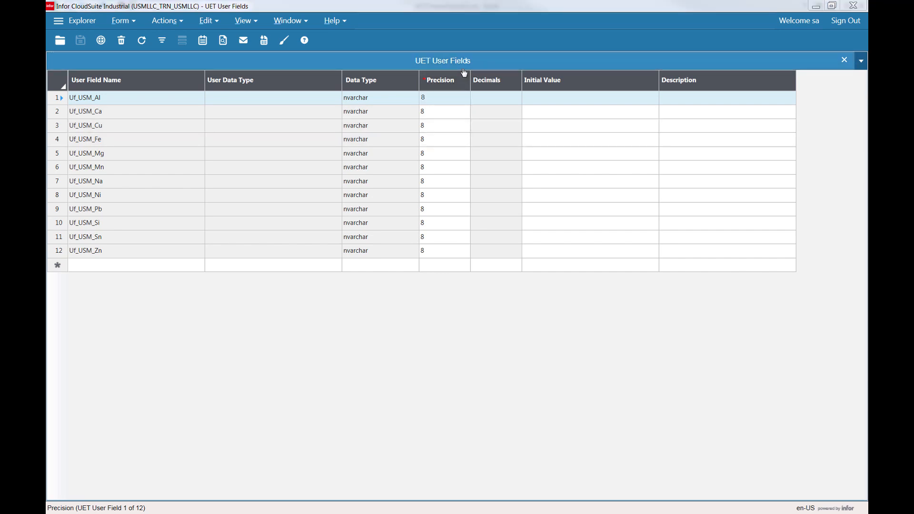
pyautogui.hotkey('alt', 'Tab')
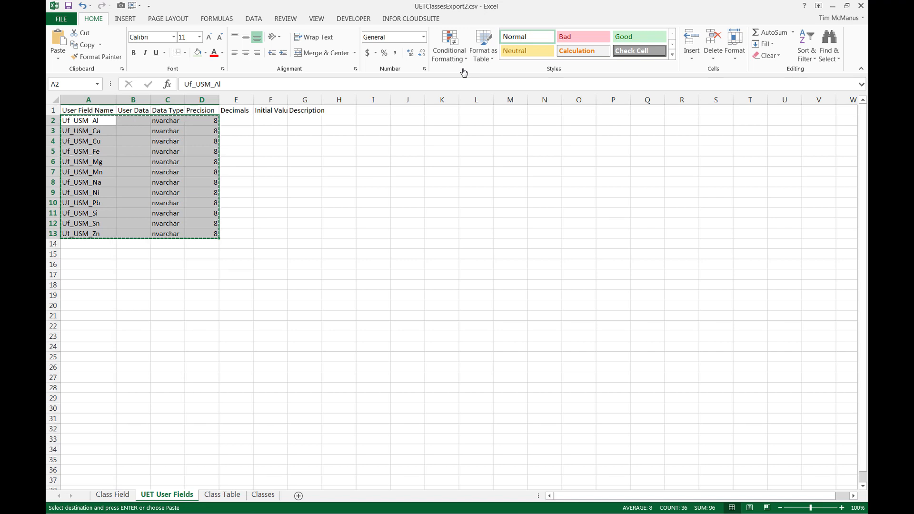
pyautogui.hotkey('ctrl', 'pagedown')
pyautogui.hotkey('ctrl', 'pagedown')
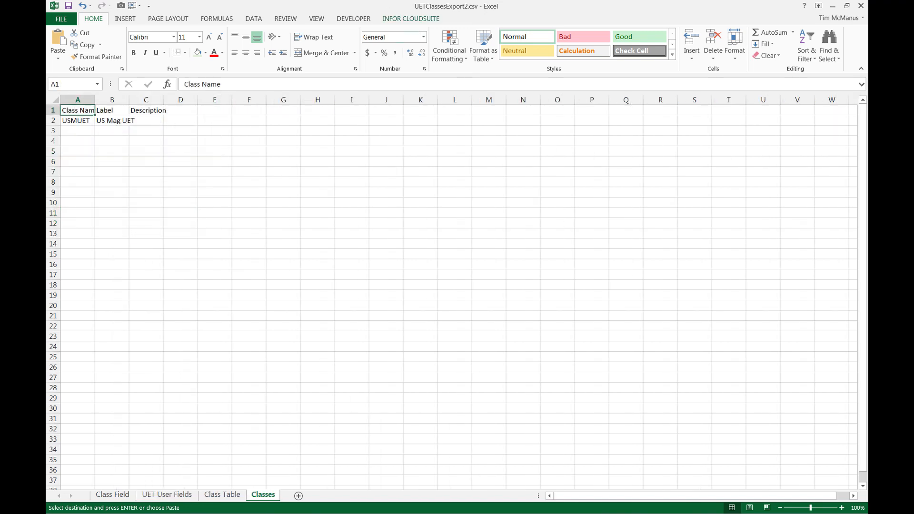
pyautogui.press('Down')
pyautogui.hotkey('ctrl', 'v')
pyautogui.press('Return')
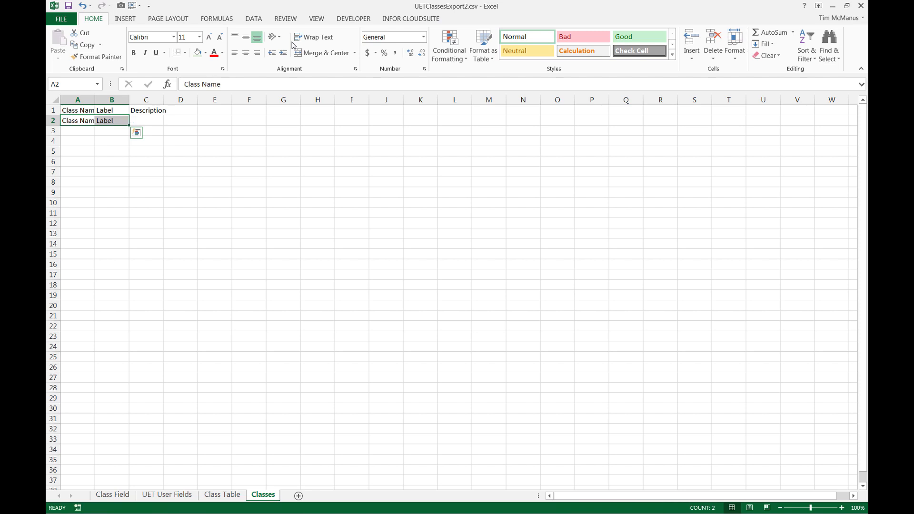
pyautogui.hotkey('ctrl', 'c')
pyautogui.press('Escape')
pyautogui.hotkey('ctrl', 'c')
pyautogui.hotkey('ctrl', 'z')
# Copy the USMUET class row A2:B2 from the Classes worksheet.
pyautogui.hotkey('ctrl', 'pageup')
pyautogui.hotkey('ctrl', 'pageup')
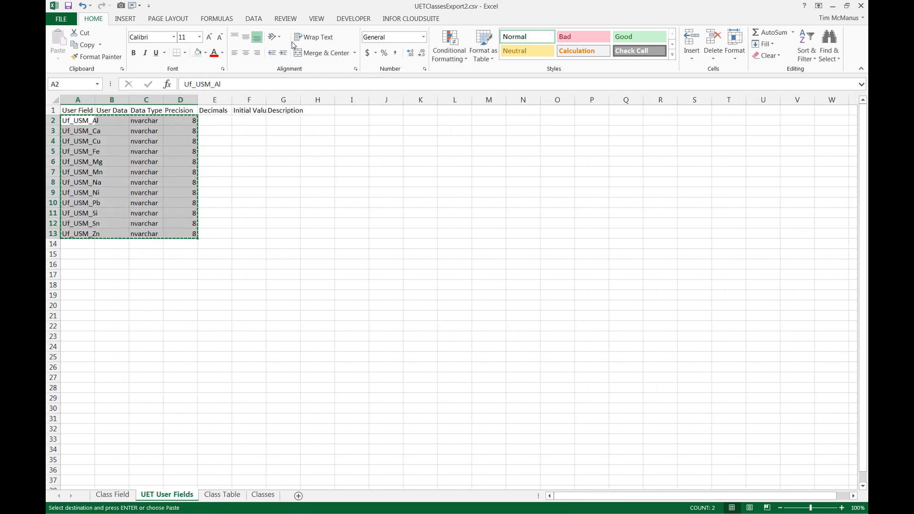
pyautogui.hotkey('ctrl', 'v')
pyautogui.hotkey('ctrl', 'pagedown')
pyautogui.hotkey('ctrl', 'pagedown')
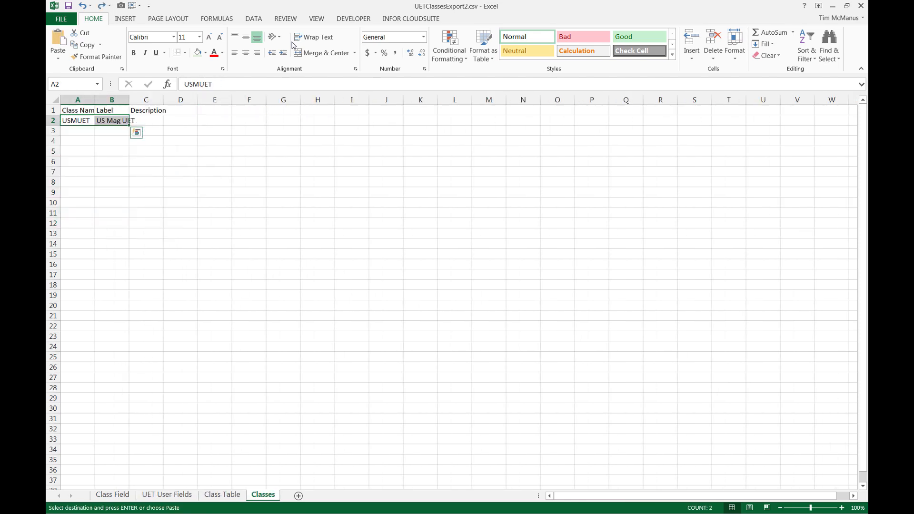
pyautogui.hotkey('ctrl', 'c')
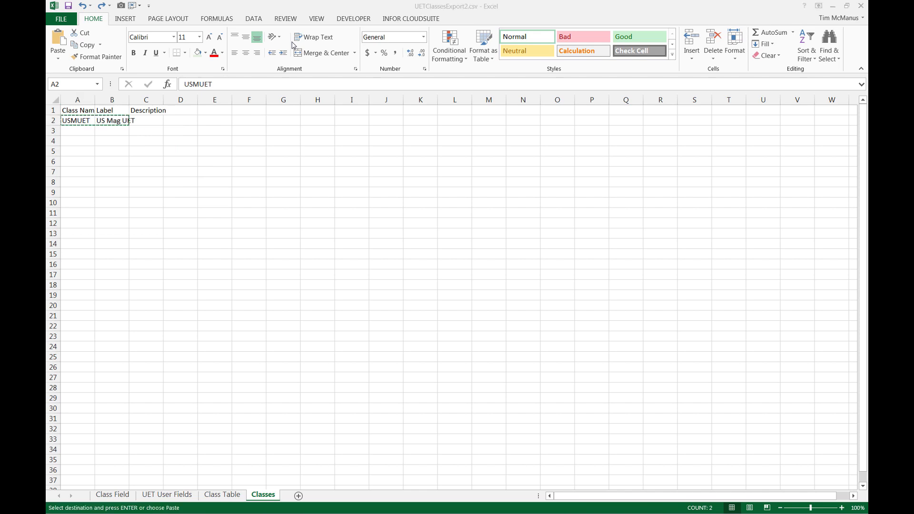
# Switch to Infor CloudSuite and open the UET Classes form.
pyautogui.hotkey('alt', 'Tab')
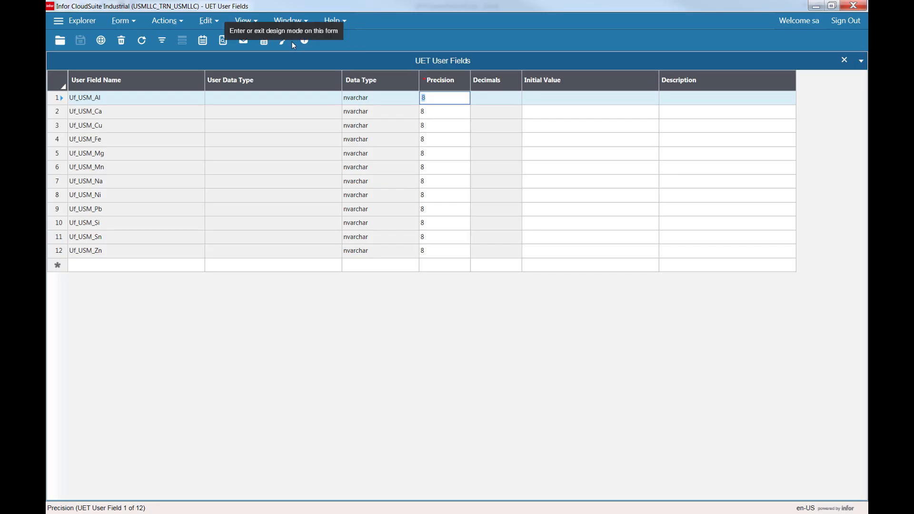
pyautogui.hotkey('ctrl', 'o')
pyautogui.press('u')
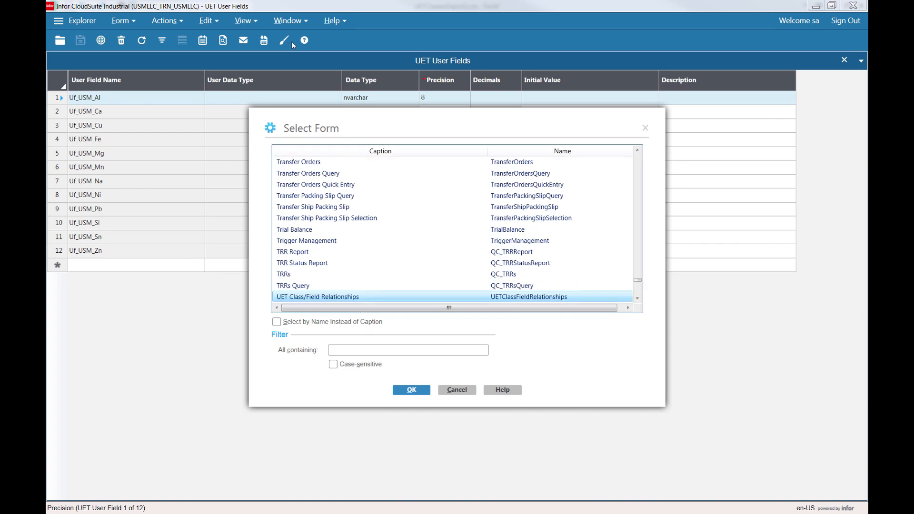
pyautogui.press('Down')
pyautogui.press('Down')
pyautogui.press('Down')
pyautogui.press('Down')
pyautogui.press('Down')
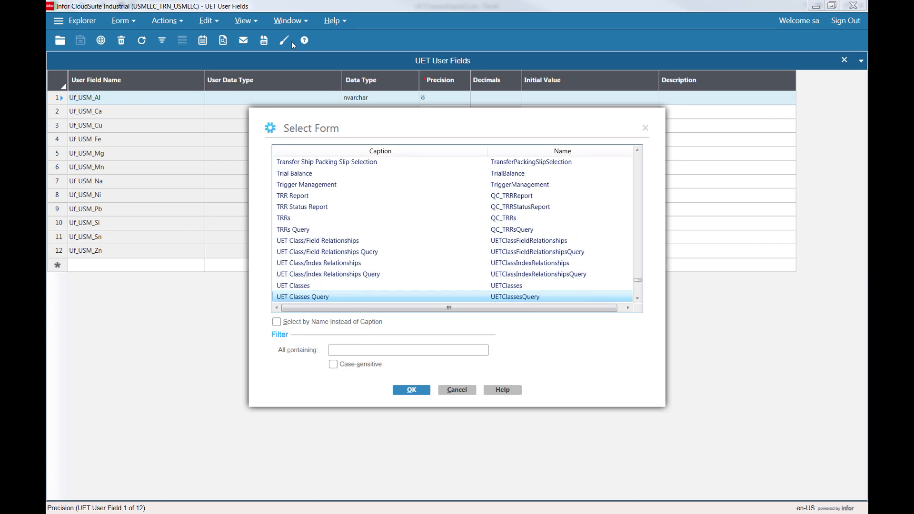
pyautogui.press('Up')
pyautogui.press('Return')
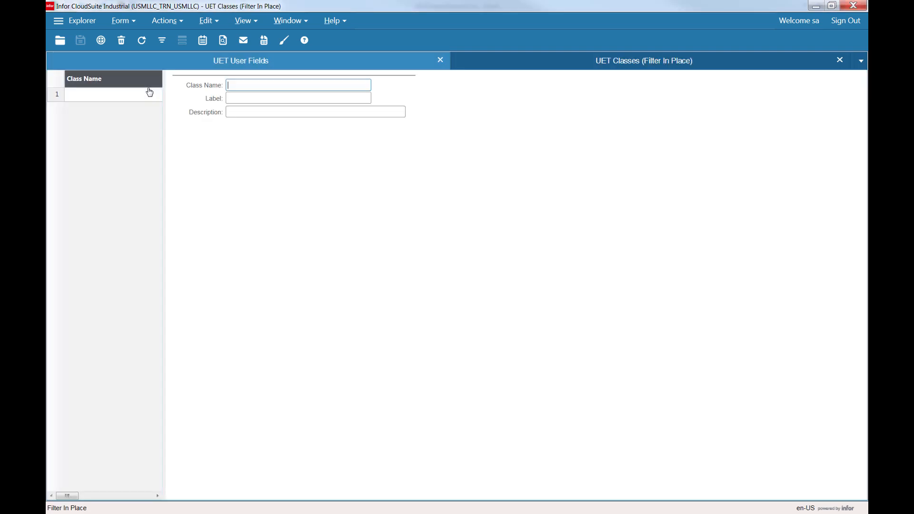
# Append the copied USMUET class row as a new UET Classes record and save it.
pyautogui.press('F4')
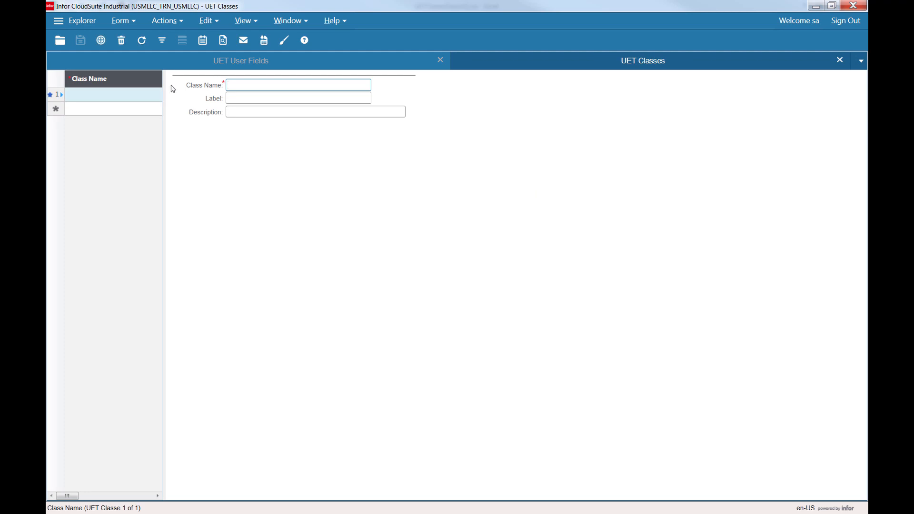
pyautogui.hotkey('alt', 'e')
pyautogui.click(240, 115)
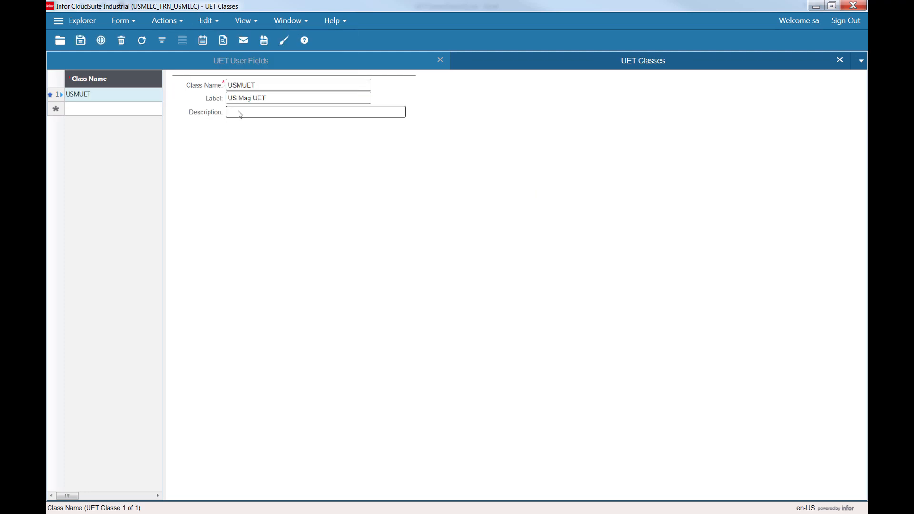
pyautogui.hotkey('ctrl', 's')
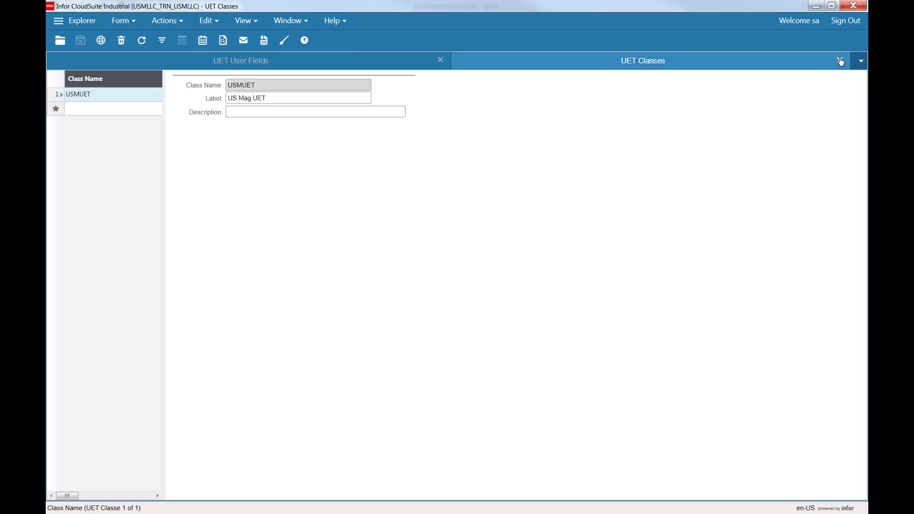
# Close the UET Classes and UET User Fields forms.
pyautogui.click(840, 61)
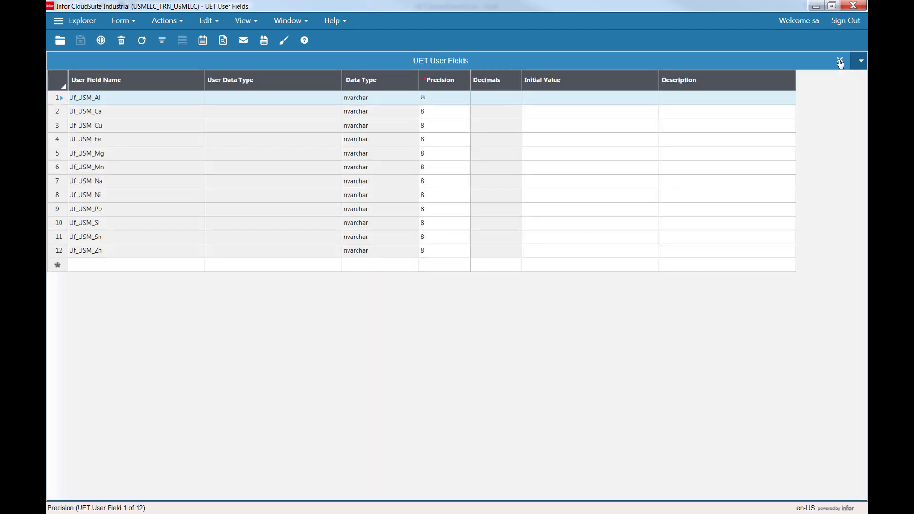
pyautogui.click(840, 60)
# Copy the lot_mst row A2:D2 from the Class Table worksheet in Excel.
pyautogui.hotkey('alt', 'Tab')
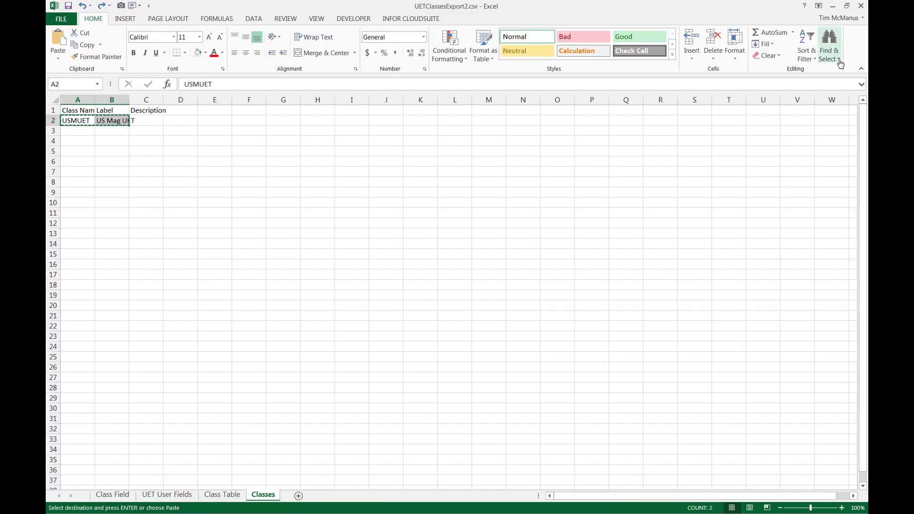
pyautogui.hotkey('ctrl', 'pageup')
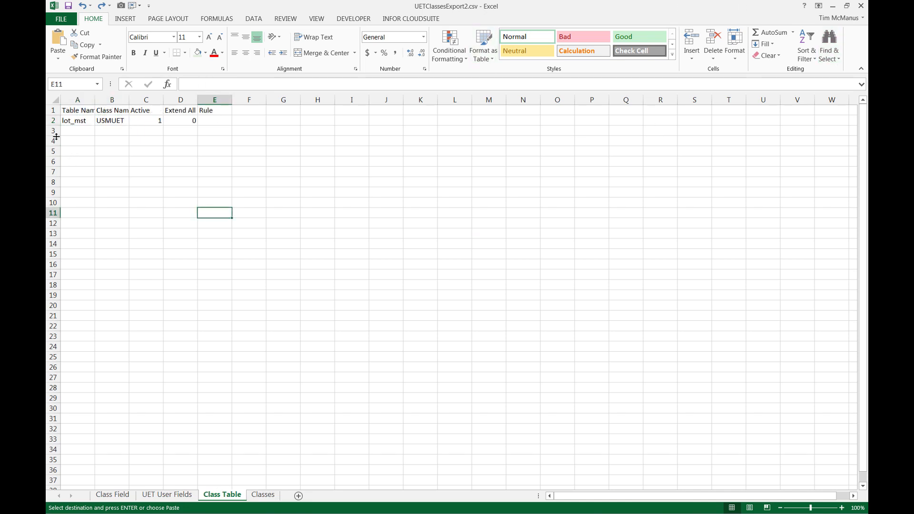
pyautogui.moveTo(77, 120); pyautogui.dragTo(181, 121)
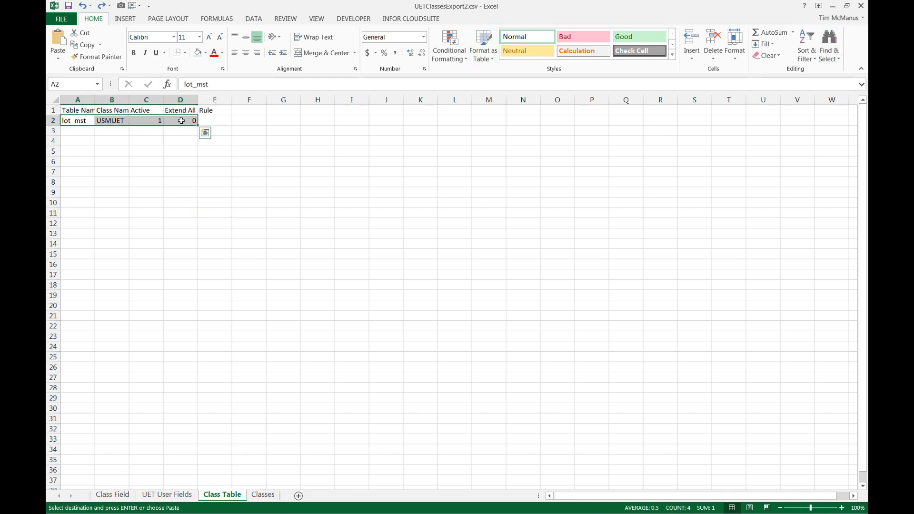
# Switch to Infor CloudSuite and open the UET Table/Class Relationships form.
pyautogui.hotkey('alt', 'Tab')
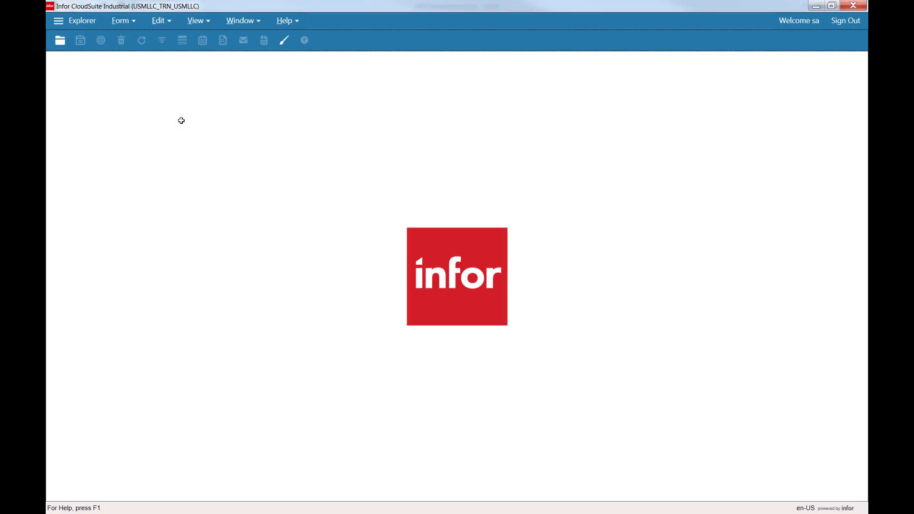
pyautogui.hotkey('ctrl', 'o')
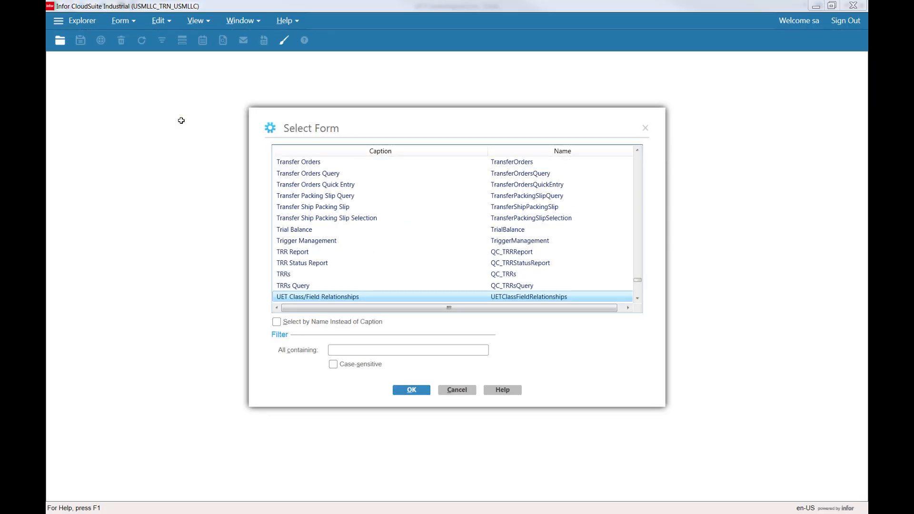
pyautogui.press('Down')
pyautogui.press('Down')
pyautogui.press('Down')
pyautogui.press('Down')
pyautogui.press('Down')
pyautogui.press('Down')
pyautogui.press('Down')
pyautogui.press('Down')
pyautogui.press('Down')
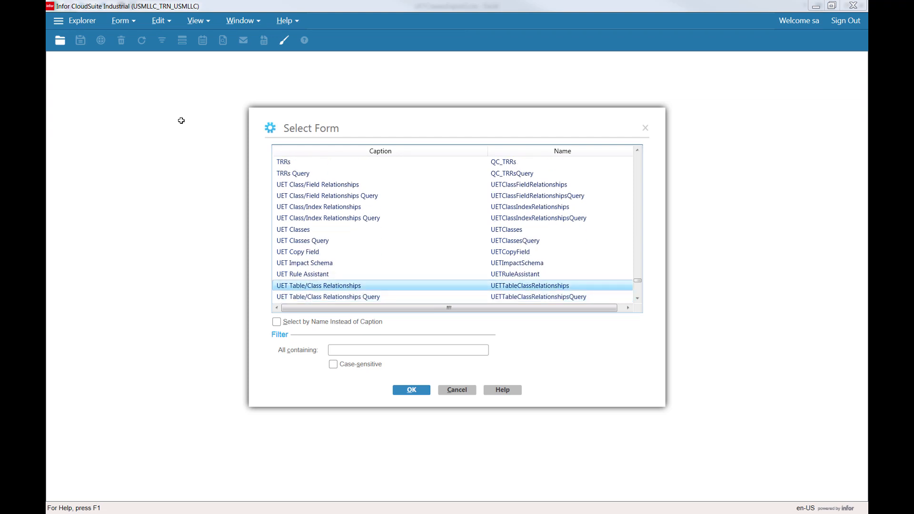
pyautogui.press('Return')
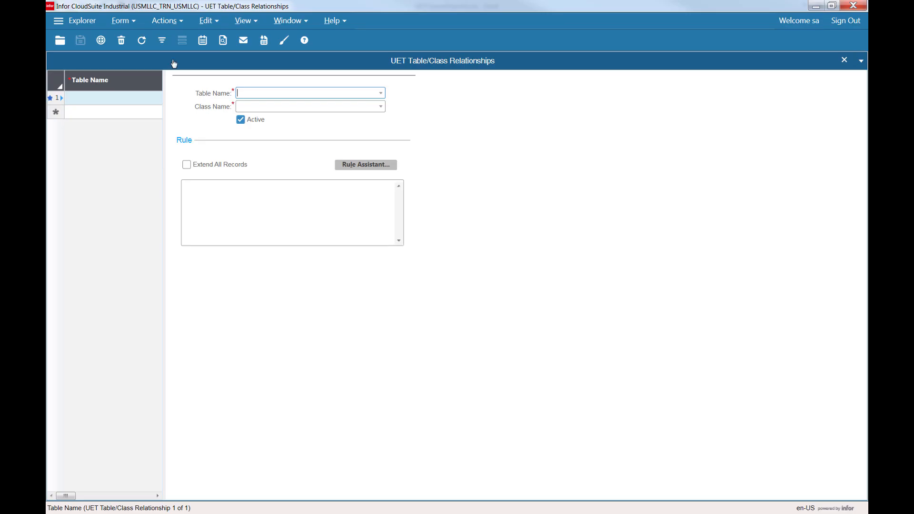
# Append the copied lot_mst / USMUET row as a table-class relationship, save it, and close the form.
pyautogui.click(211, 19)
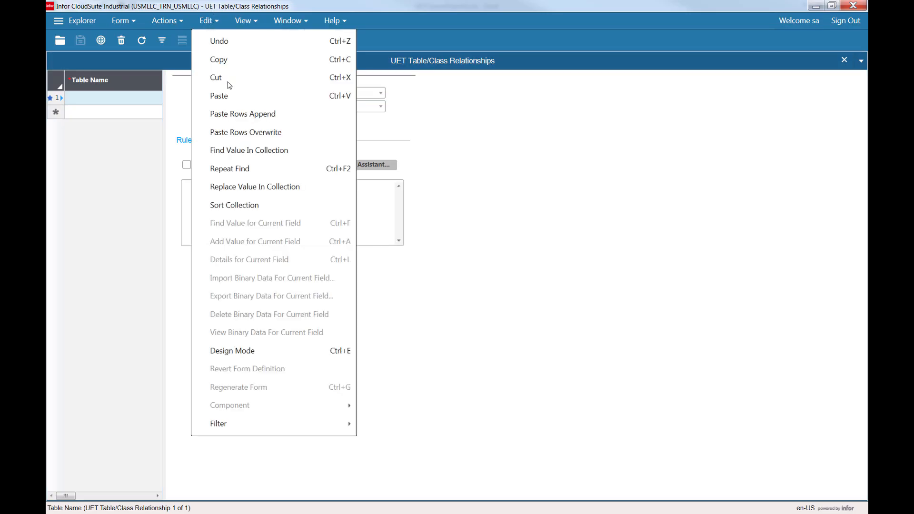
pyautogui.click(255, 116)
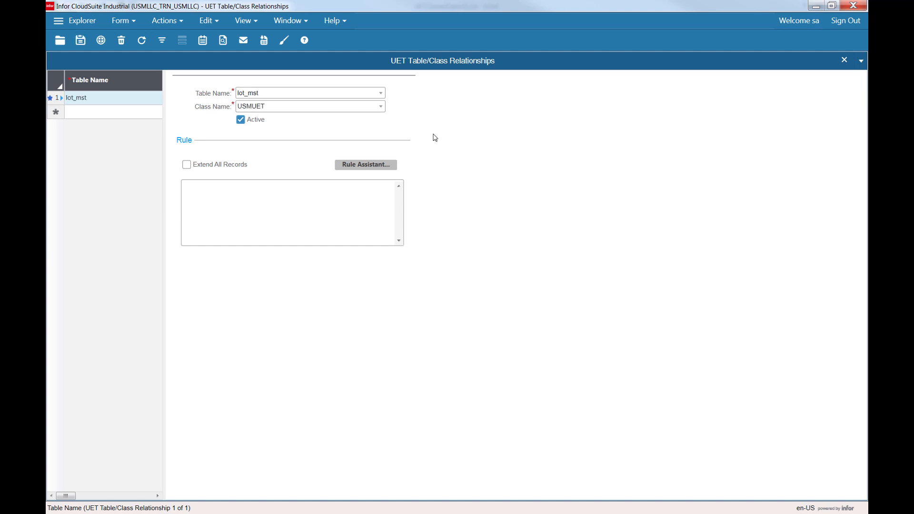
pyautogui.hotkey('ctrl', 's')
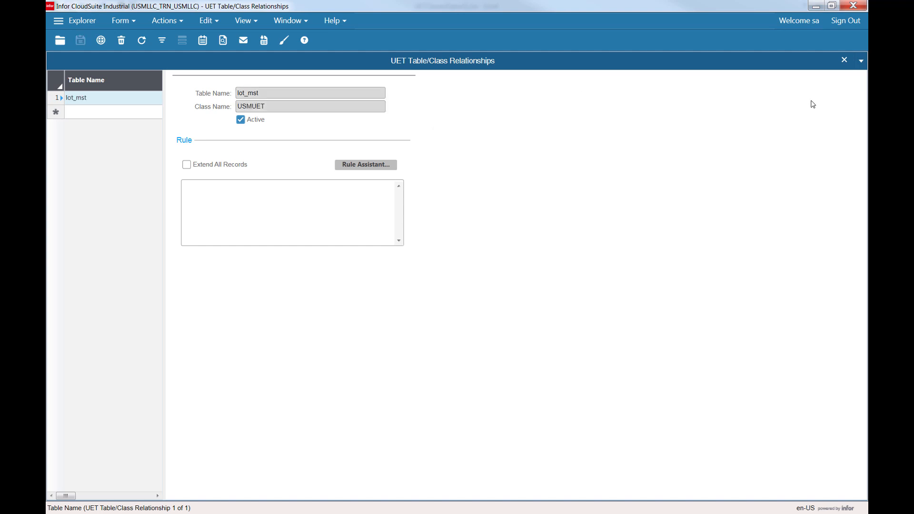
pyautogui.click(846, 60)
# Copy the class/field rows A2:B13 from the Class Field worksheet in Excel.
pyautogui.hotkey('alt', 'Tab')
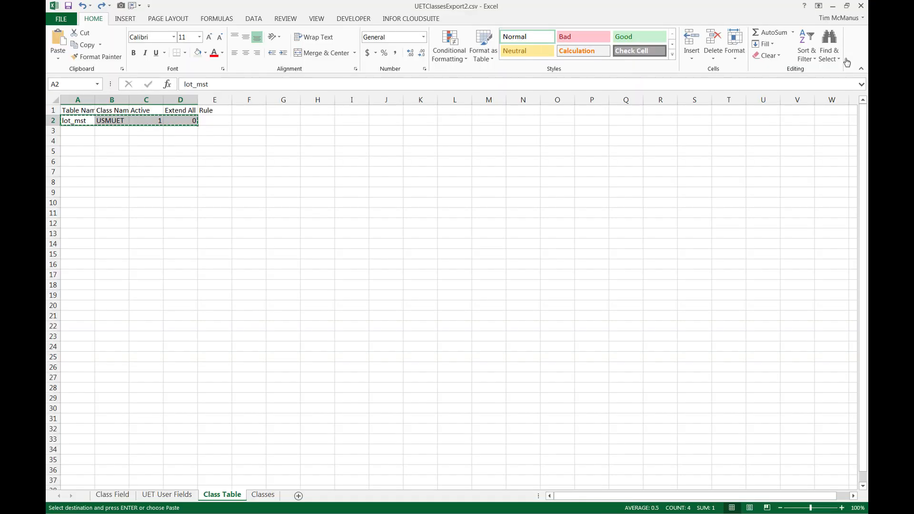
pyautogui.hotkey('ctrl', 'pageup')
pyautogui.hotkey('ctrl', 'pageup')
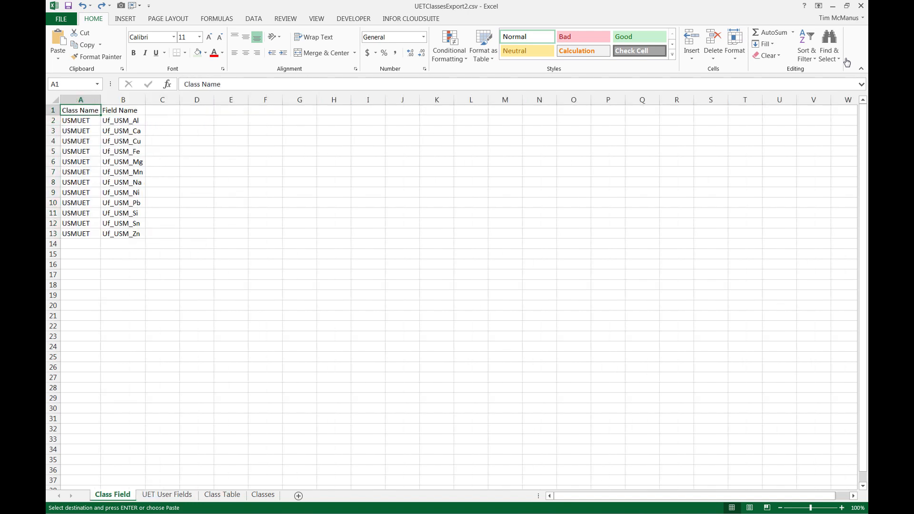
pyautogui.press('Down')
pyautogui.hotkey('shift', 'Right')
pyautogui.hotkey('ctrl', 'shift', 'Down')
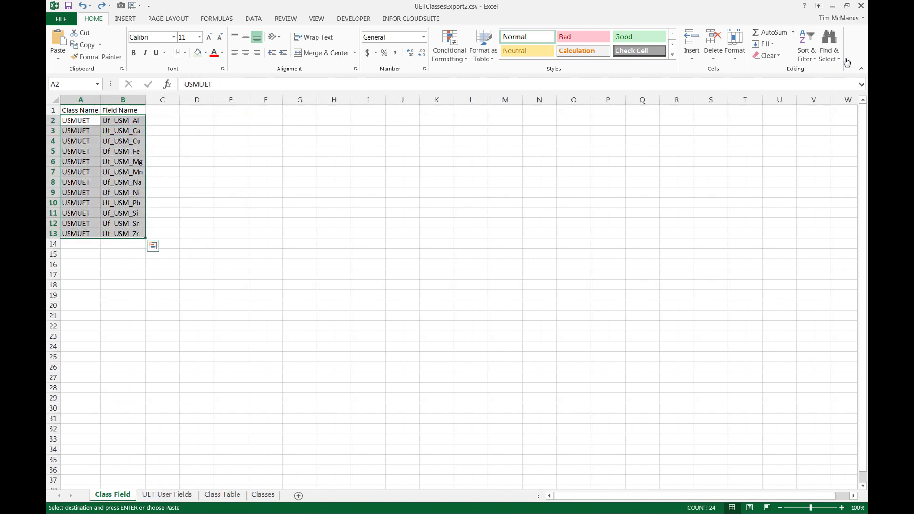
pyautogui.hotkey('ctrl', 'c')
# Switch to Infor CloudSuite and open the UET Class/Field Relationships form.
pyautogui.hotkey('alt', 'Tab')
pyautogui.hotkey('alt', 'Tab')
pyautogui.hotkey('alt', 'Tab')
pyautogui.hotkey('ctrl', 'o')
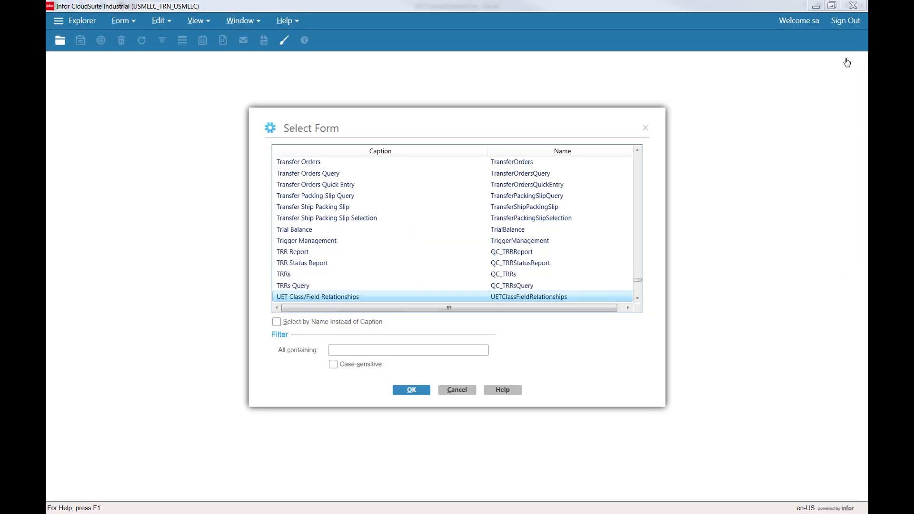
pyautogui.press('Down')
pyautogui.press('Up')
pyautogui.press('Return')
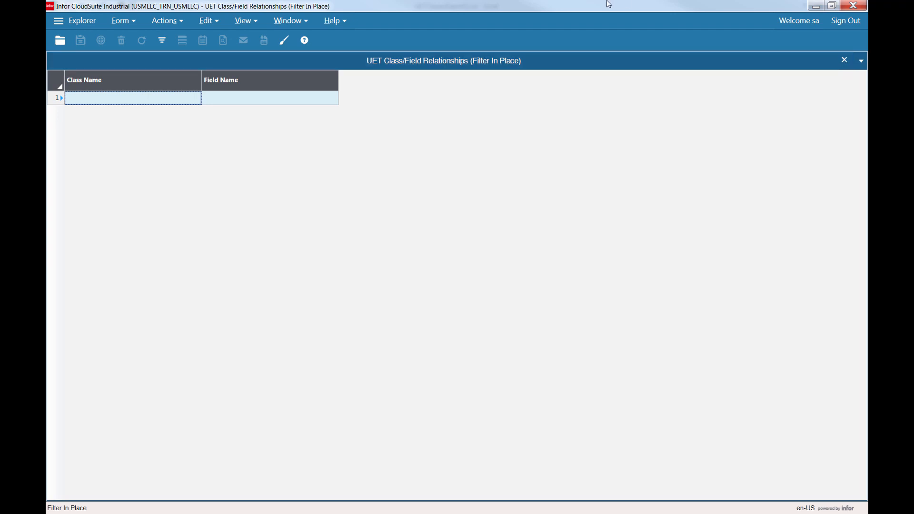
# Append the copied USMUET class/field rows into the form, save them, and close the form.
pyautogui.press('F4')
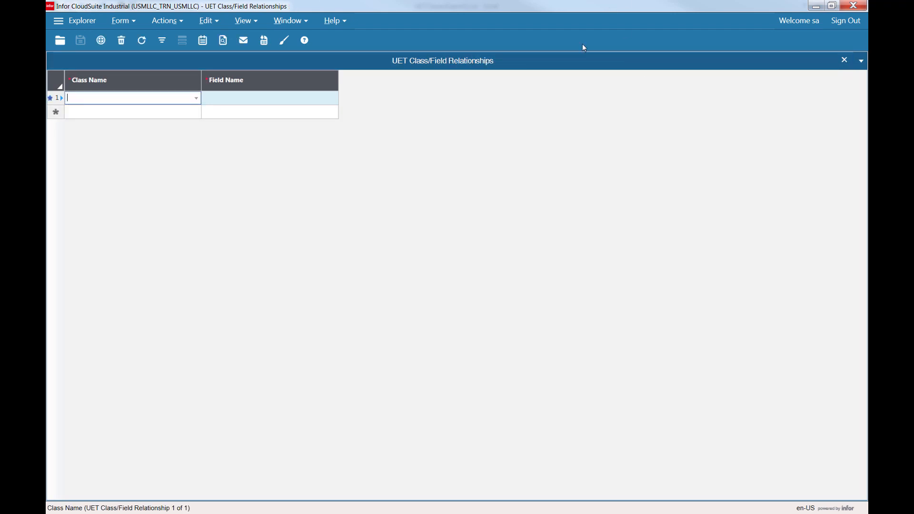
pyautogui.click(210, 21)
pyautogui.click(268, 113)
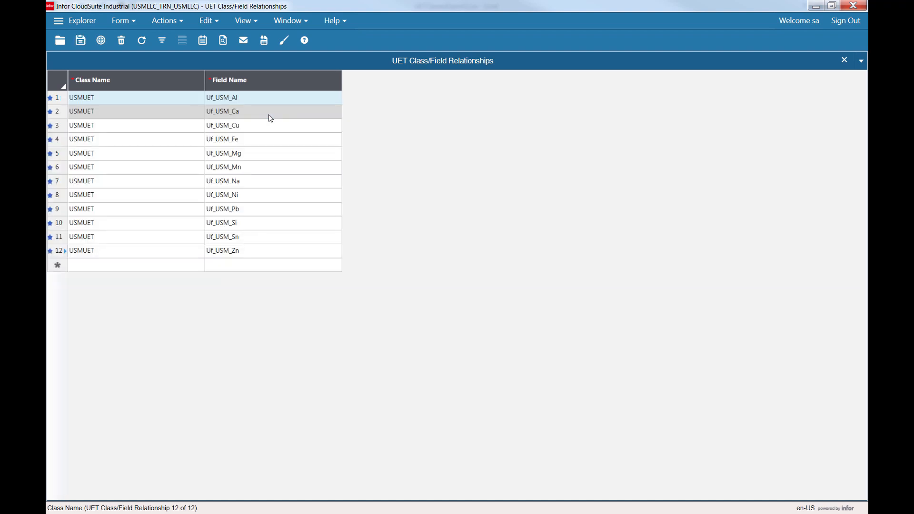
pyautogui.click(80, 41)
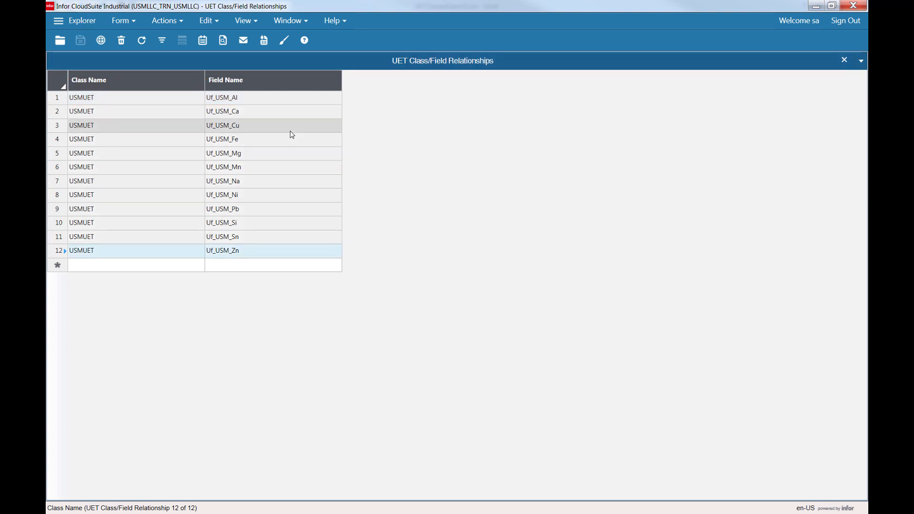
pyautogui.click(844, 60)
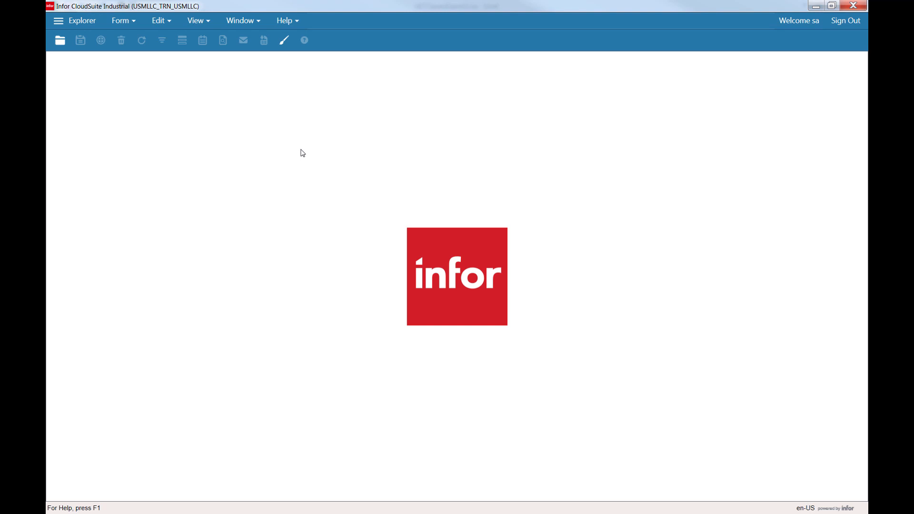
# Open the UET Impact Schema form.
pyautogui.hotkey('ctrl', 'o')
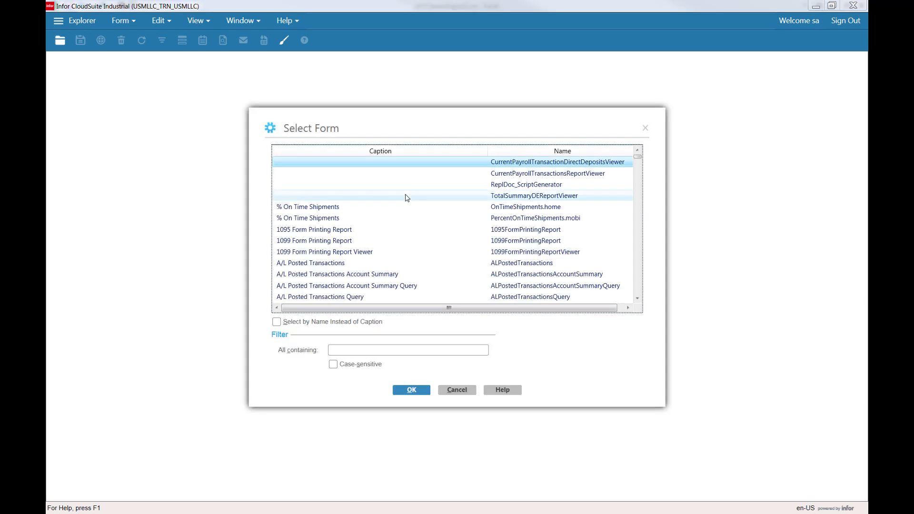
pyautogui.press('u')
pyautogui.press('Down')
pyautogui.press('Down')
pyautogui.press('Down')
pyautogui.press('Down')
pyautogui.press('Down')
pyautogui.press('Down')
pyautogui.press('Down')
pyautogui.press('Down')
pyautogui.press('Down')
pyautogui.press('Down')
pyautogui.press('Down')
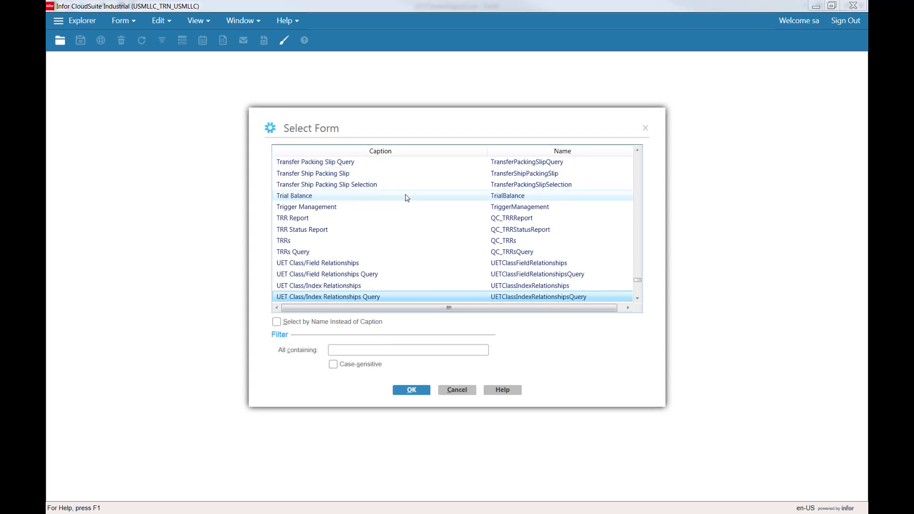
pyautogui.press('Up')
pyautogui.press('Up')
pyautogui.press('Up')
pyautogui.press('Up')
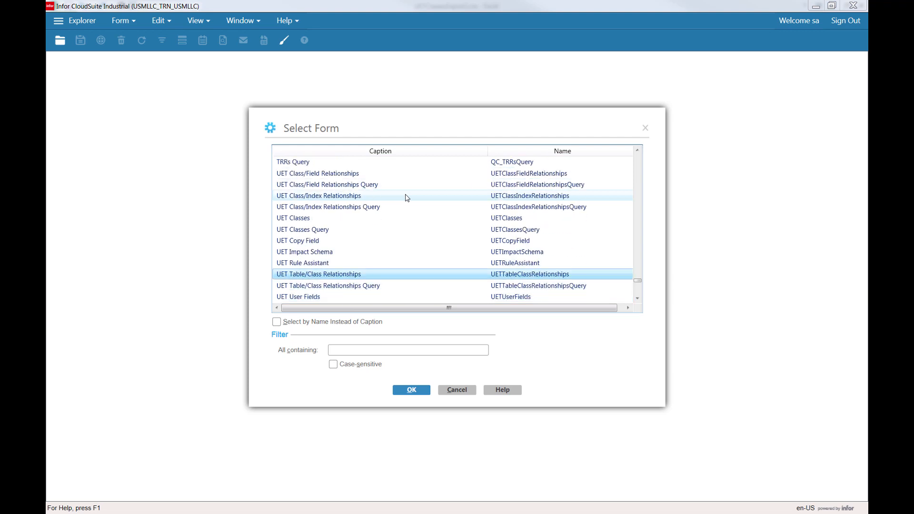
pyautogui.doubleClick(348, 253)
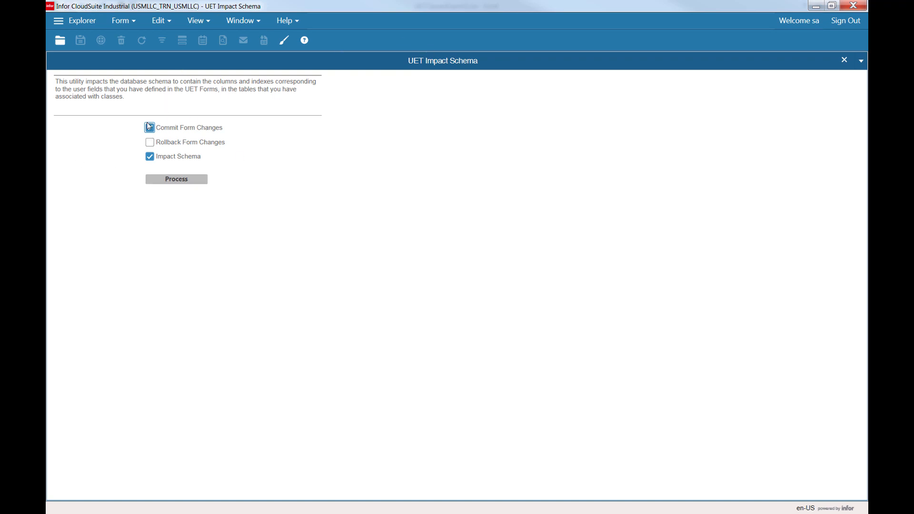
# Process the impact schema with Commit Form Changes and Impact Schema checked, acknowledge the messages, and close the form.
pyautogui.click(191, 184)
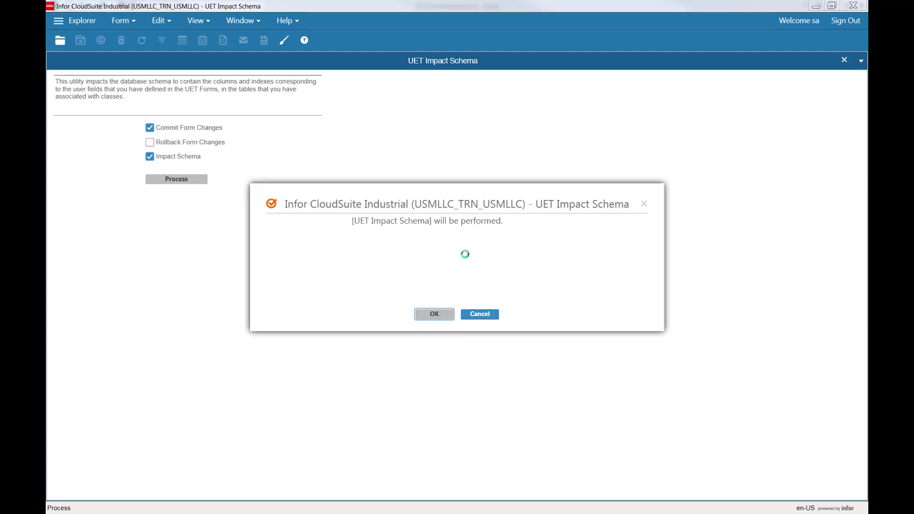
pyautogui.click(446, 316)
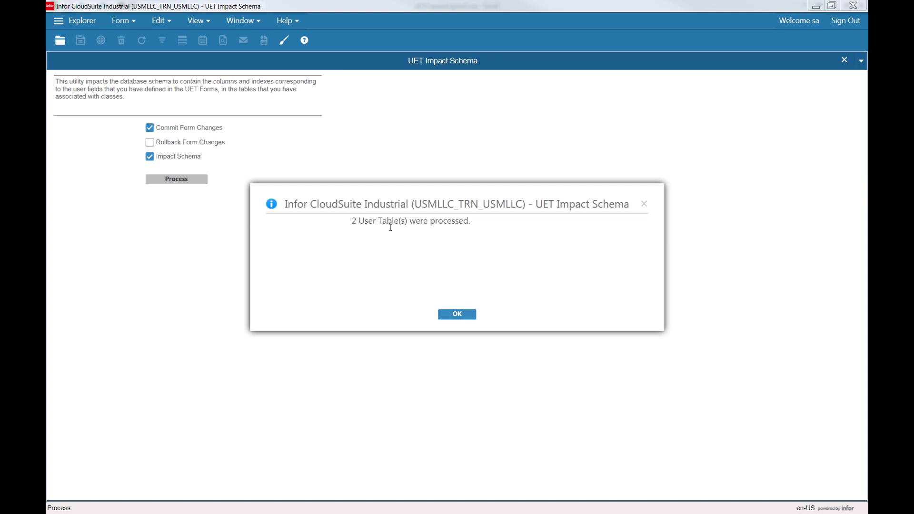
pyautogui.moveTo(353, 221); pyautogui.dragTo(415, 222)
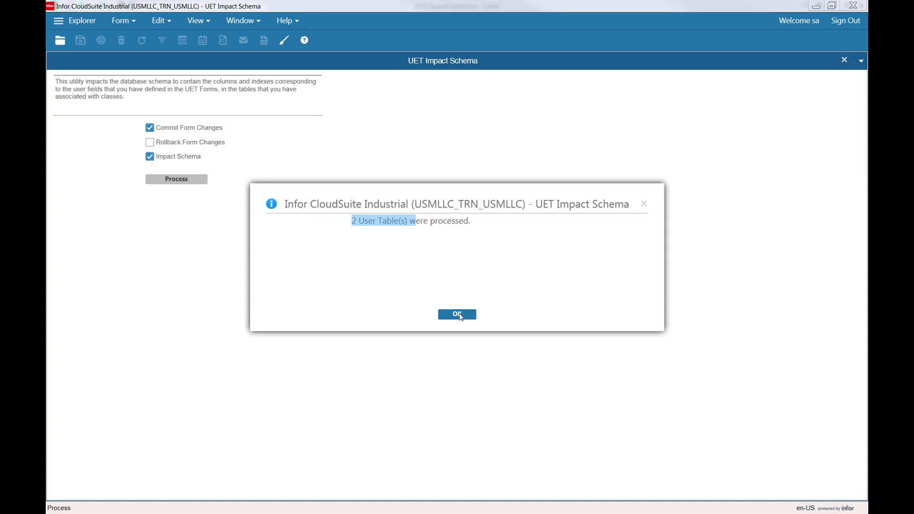
pyautogui.click(450, 252)
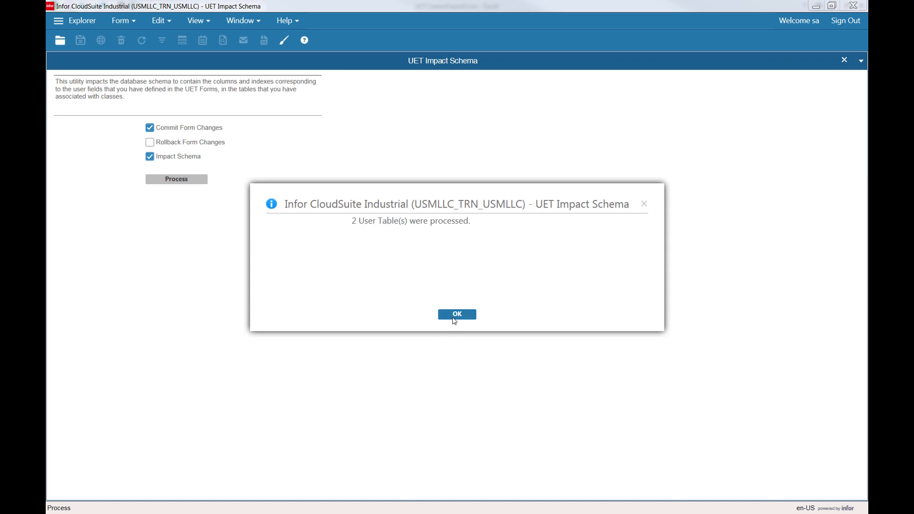
pyautogui.click(453, 317)
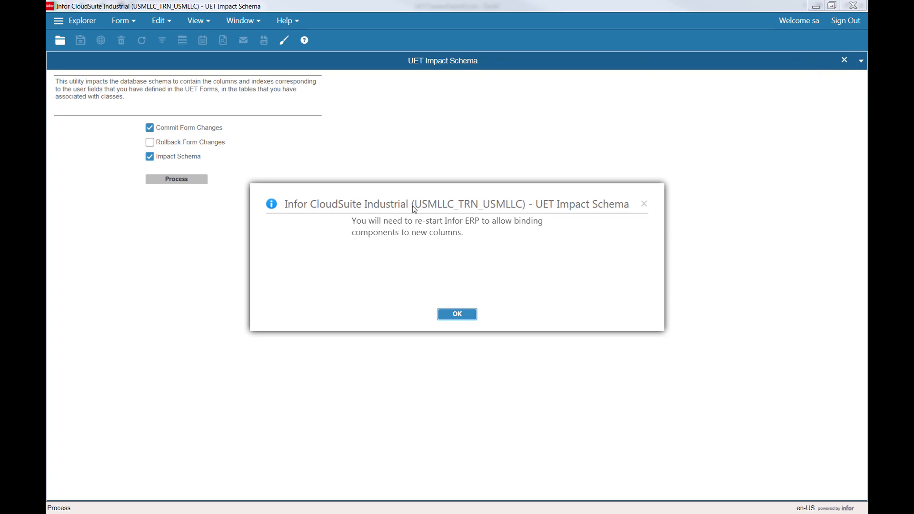
pyautogui.moveTo(413, 220); pyautogui.dragTo(511, 212)
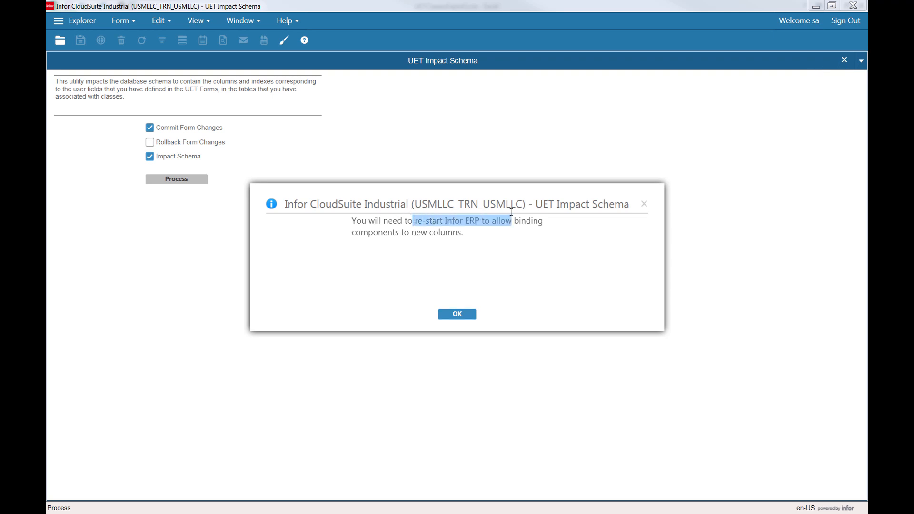
pyautogui.press('Escape')
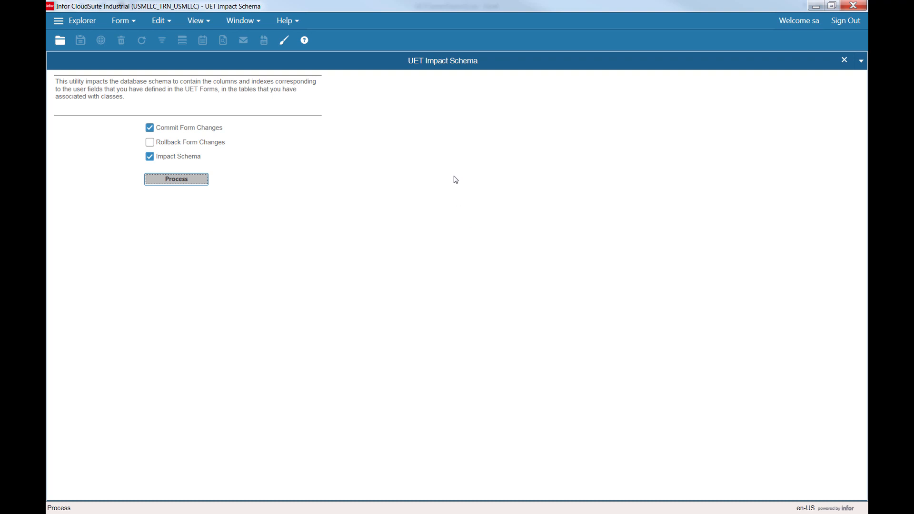
pyautogui.click(844, 60)
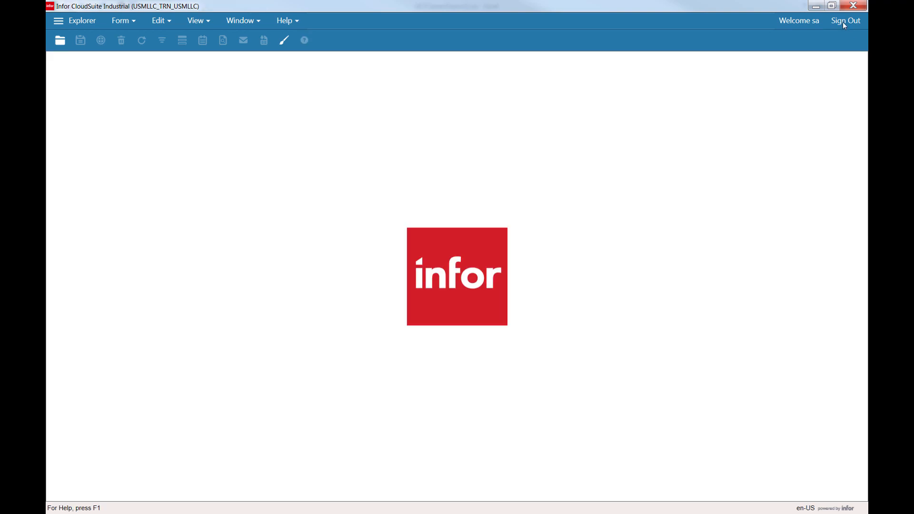
# Sign out and sign back in as sa by pasting the account password.
pyautogui.click(843, 22)
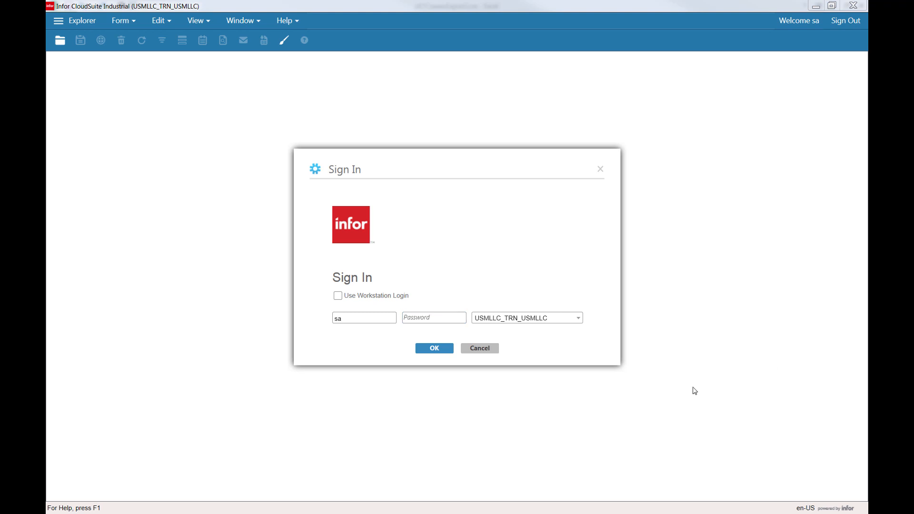
pyautogui.click(430, 318)
pyautogui.hotkey('ctrl', 'v')
pyautogui.click(444, 350)
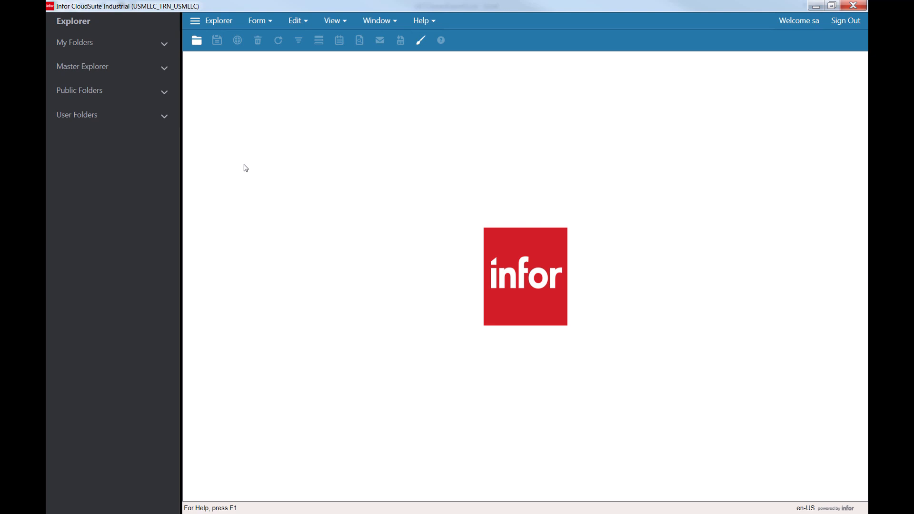
pyautogui.click(195, 22)
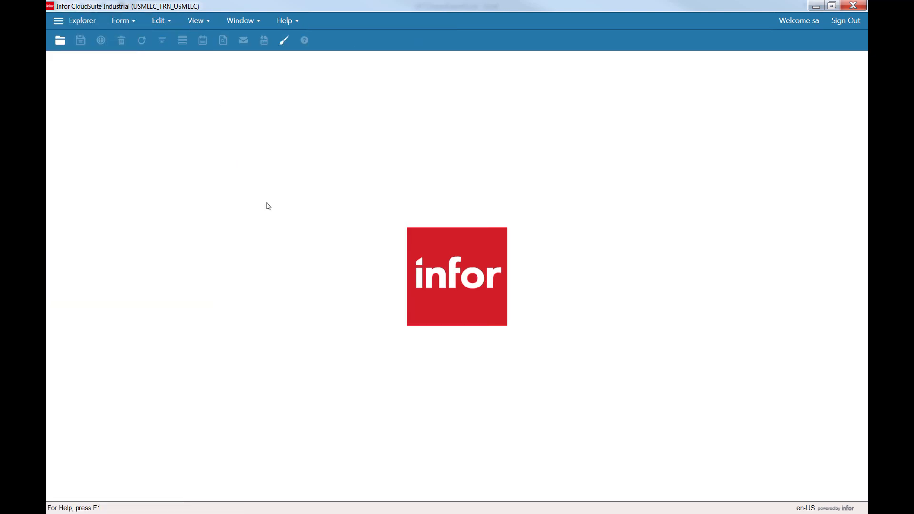
pyautogui.hotkey('ctrl', 'o')
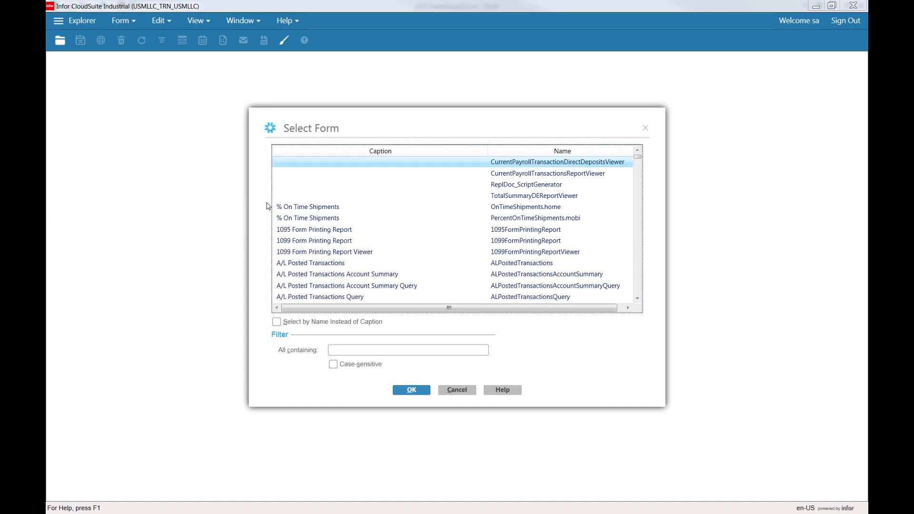
pyautogui.press('Escape')
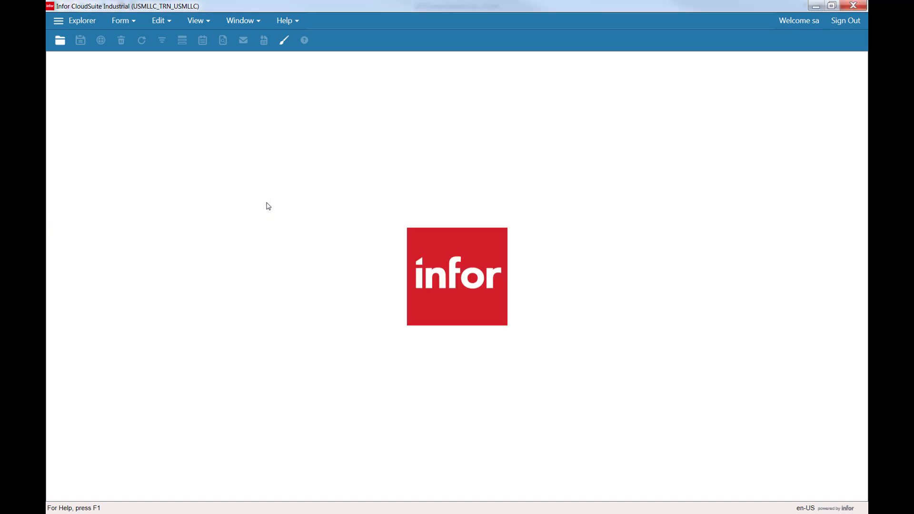
# Start Site Developer Impersonation with the editing scope set to Site Default.
pyautogui.click(159, 21)
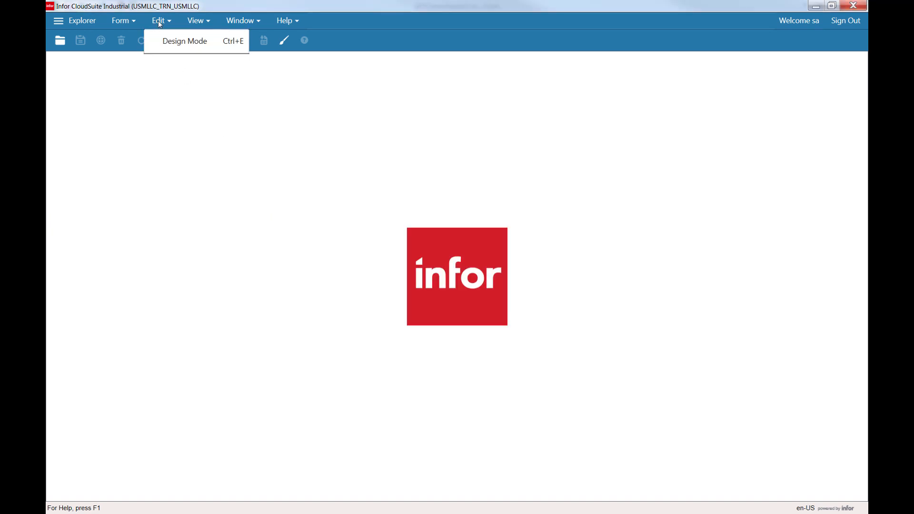
pyautogui.click(125, 24)
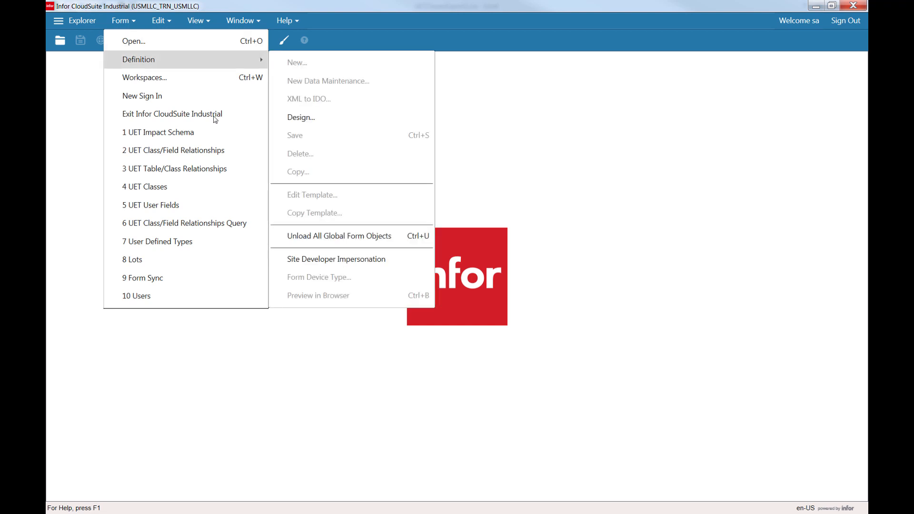
pyautogui.click(304, 259)
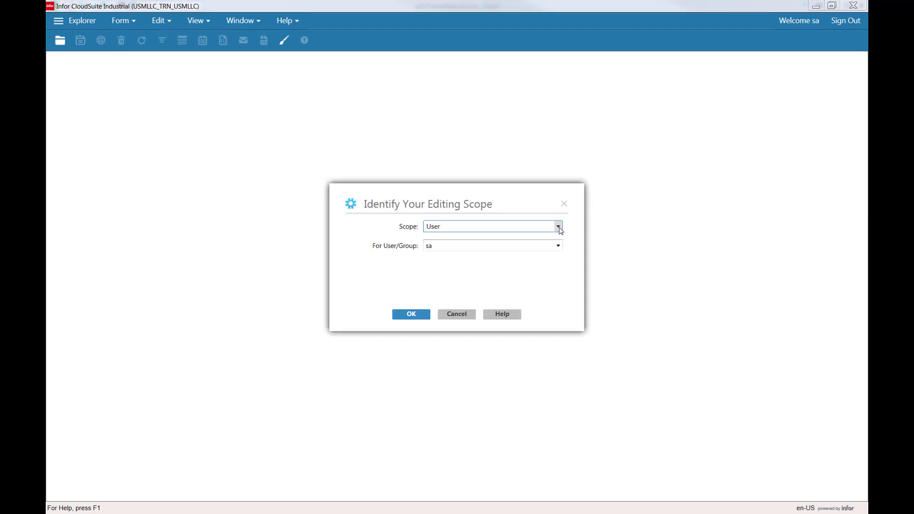
pyautogui.click(558, 227)
pyautogui.click(441, 255)
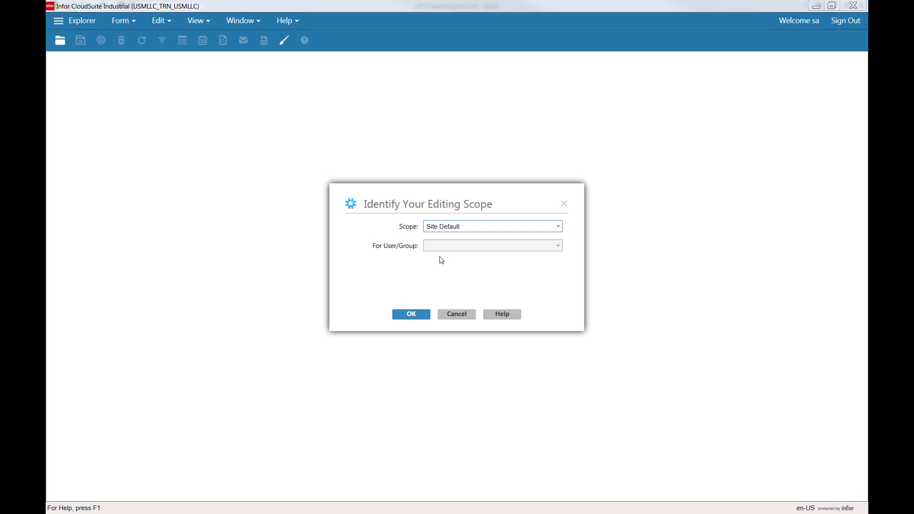
pyautogui.click(423, 313)
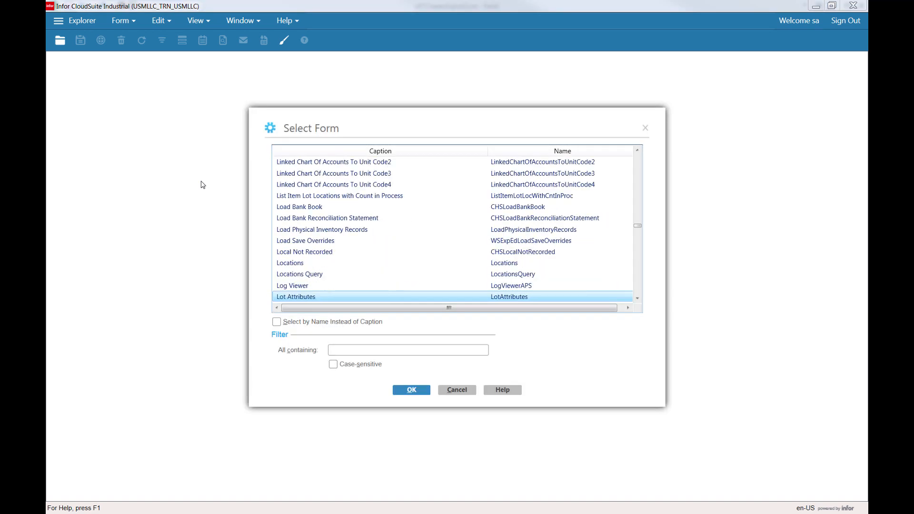
# Open the Lots form and switch it into Design Mode.
pyautogui.press('Down')
pyautogui.press('Down')
pyautogui.press('Return')
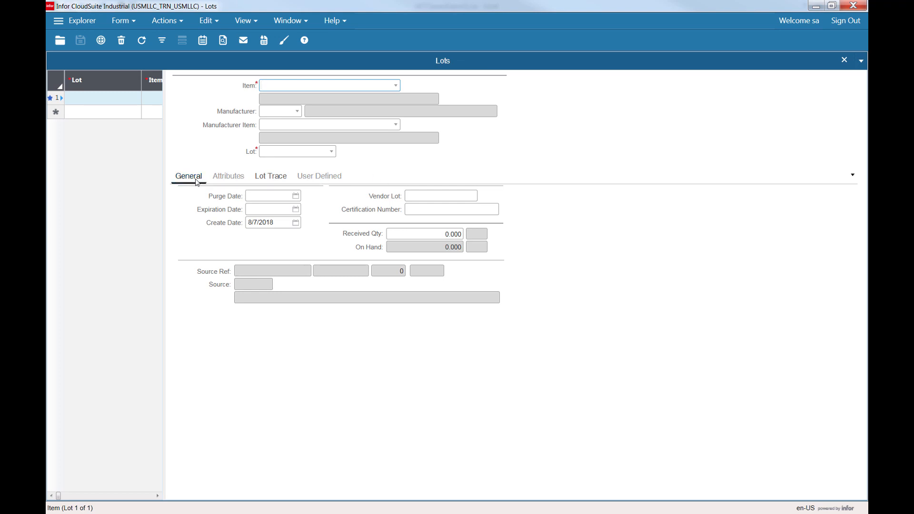
pyautogui.click(285, 42)
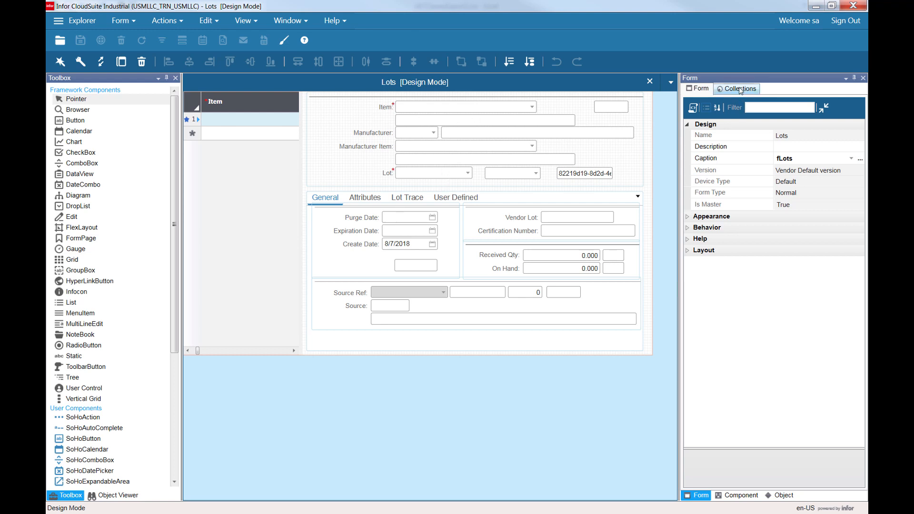
# Expand the form's primary collection SL.SLLots and scroll through its properties to examine the lotUf_USM user fields.
pyautogui.click(741, 89)
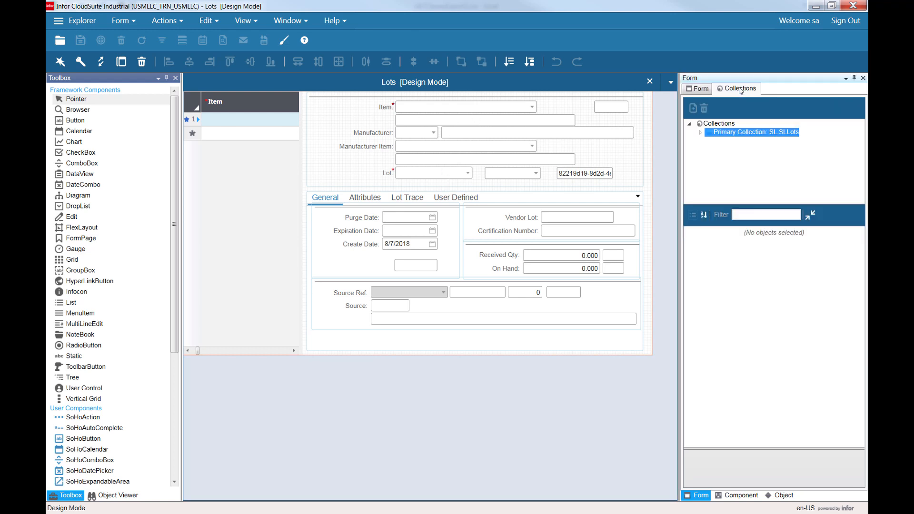
pyautogui.click(701, 134)
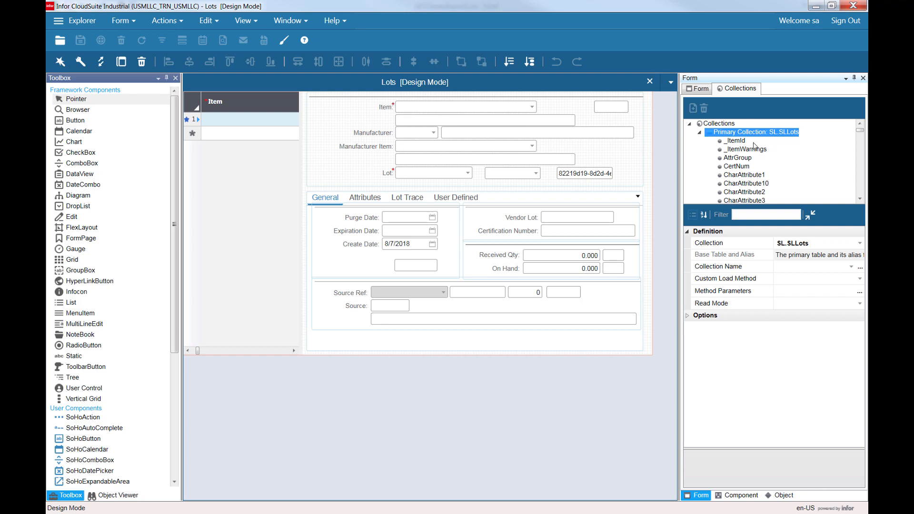
pyautogui.click(863, 145)
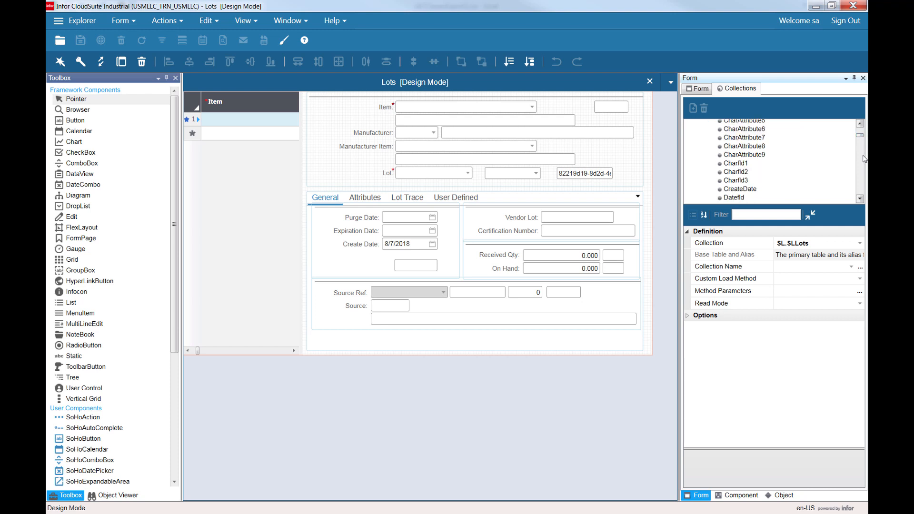
pyautogui.click(864, 164)
pyautogui.click(864, 164)
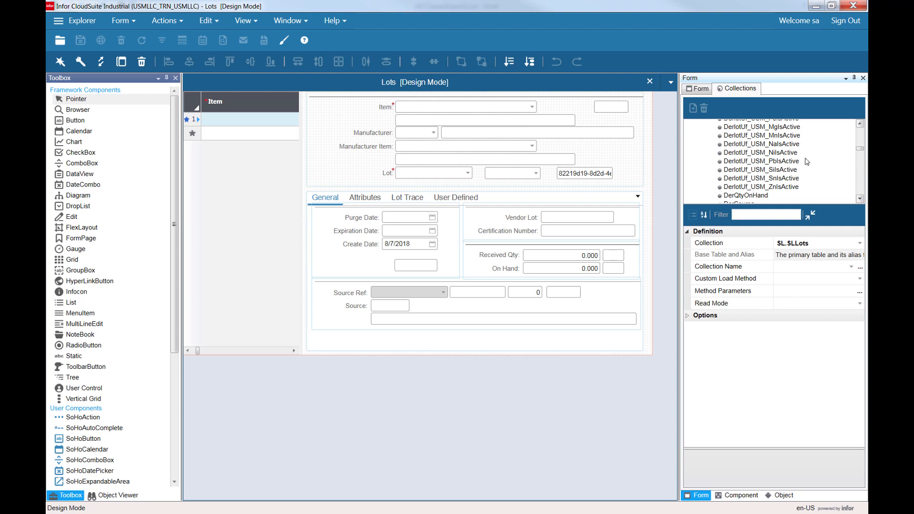
pyautogui.click(863, 180)
pyautogui.click(863, 180)
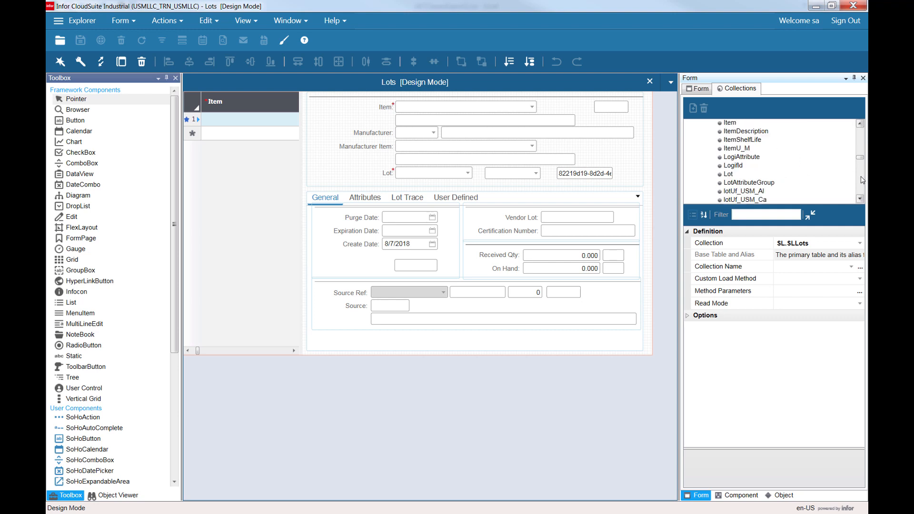
pyautogui.click(863, 180)
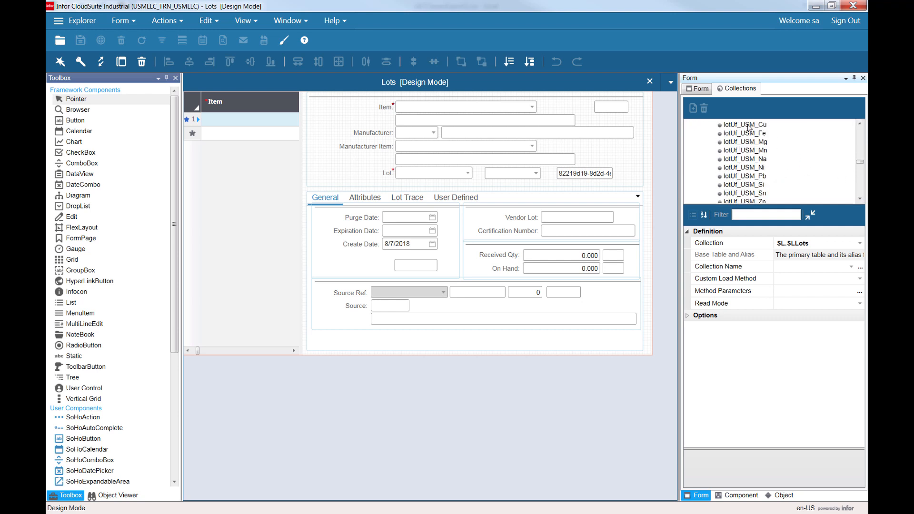
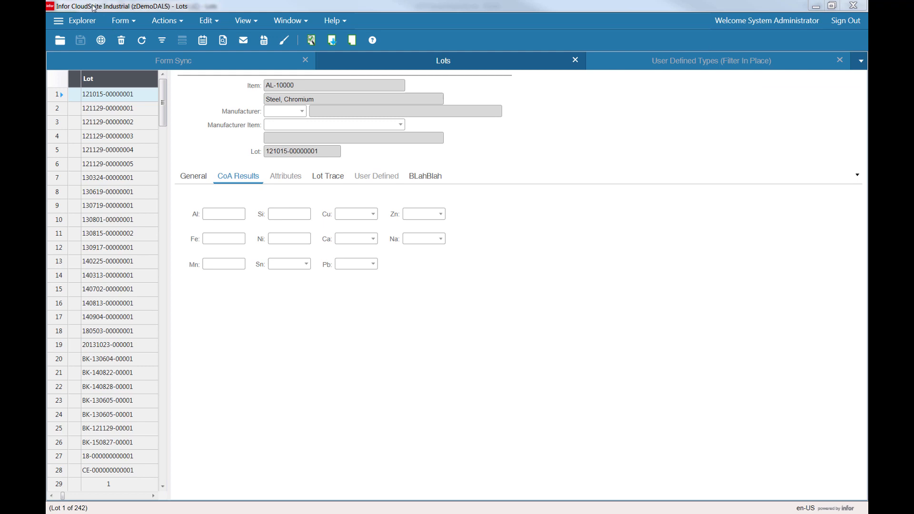
# Open the Form Sync form in the zDemoDALS session.
pyautogui.click(196, 65)
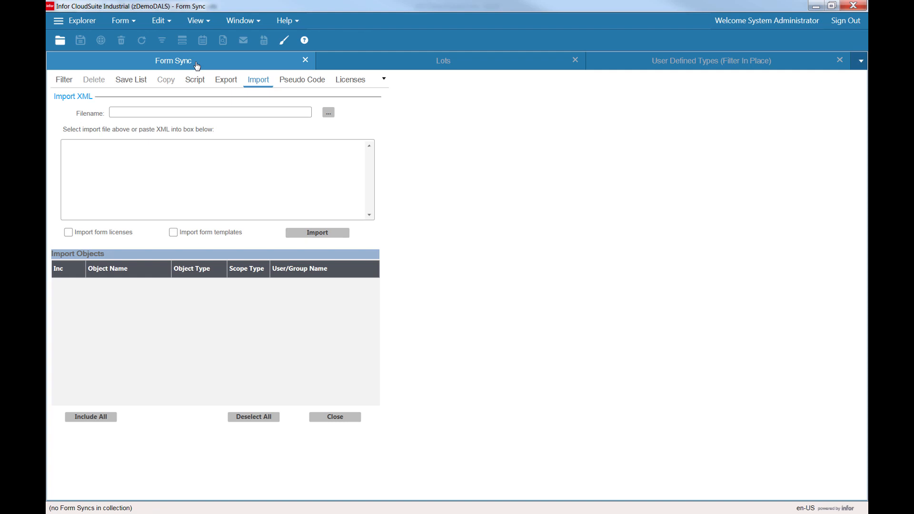
pyautogui.hotkey('ctrl', 'o')
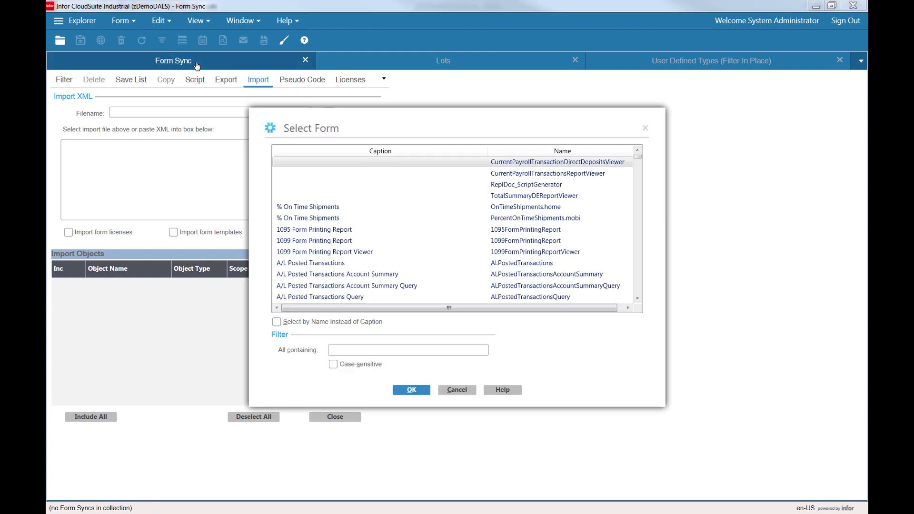
pyautogui.write('form')
pyautogui.press('Down')
pyautogui.press('Down')
pyautogui.press('Down')
pyautogui.press('Down')
pyautogui.press('Down')
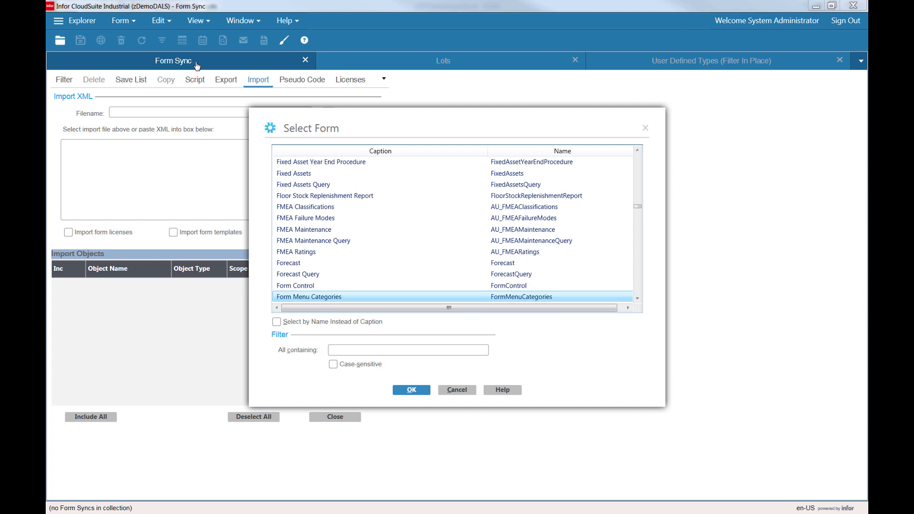
pyautogui.press('Up')
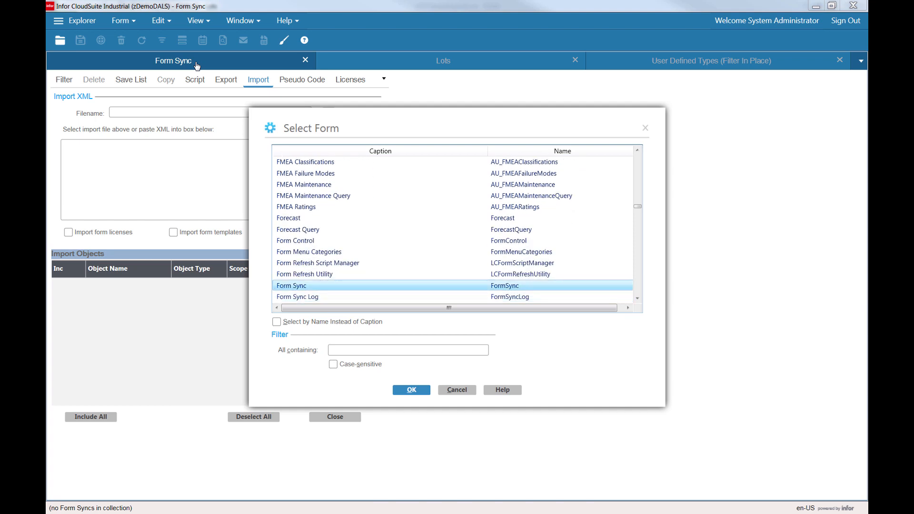
pyautogui.doubleClick(316, 292)
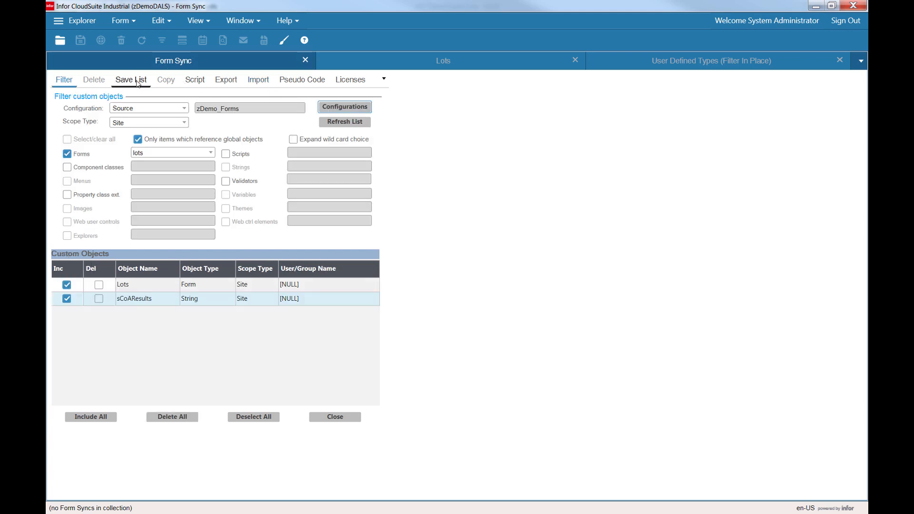
# Review the Lots form filter and the script output file path in Form Sync.
pyautogui.click(167, 154)
pyautogui.click(167, 154)
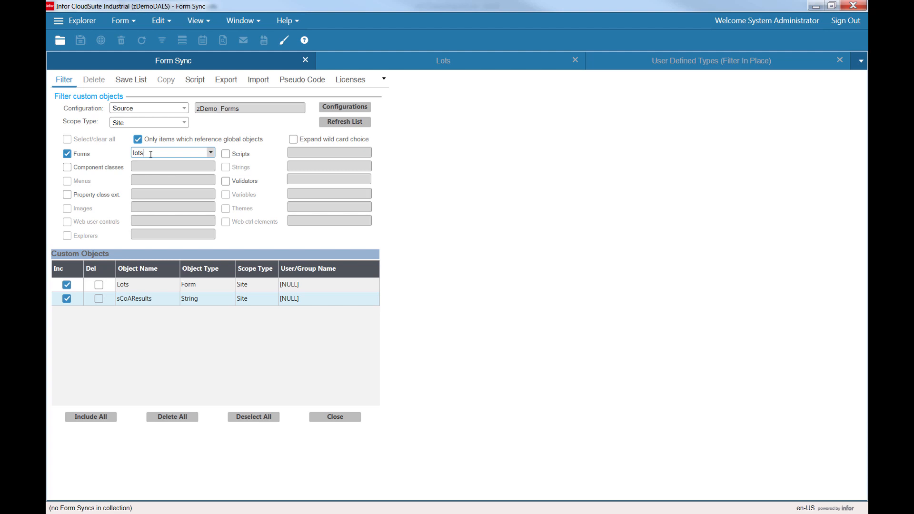
pyautogui.click(197, 80)
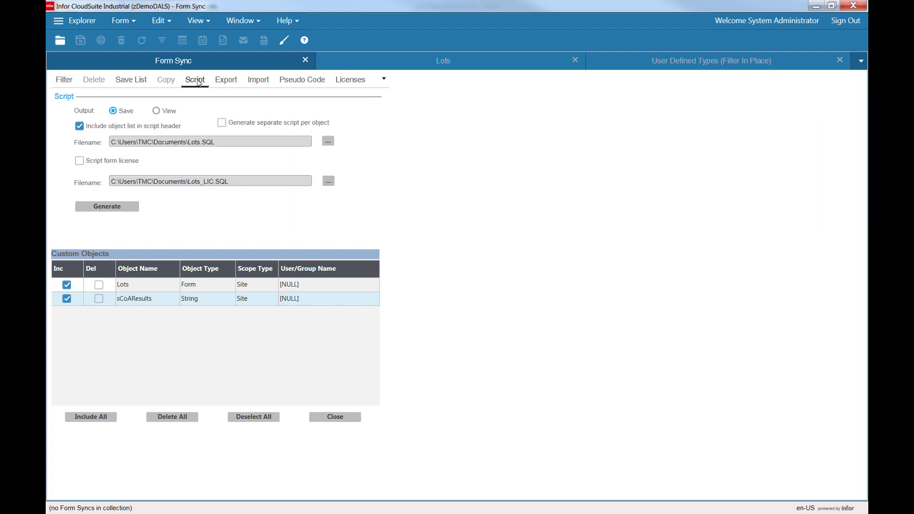
pyautogui.click(231, 141)
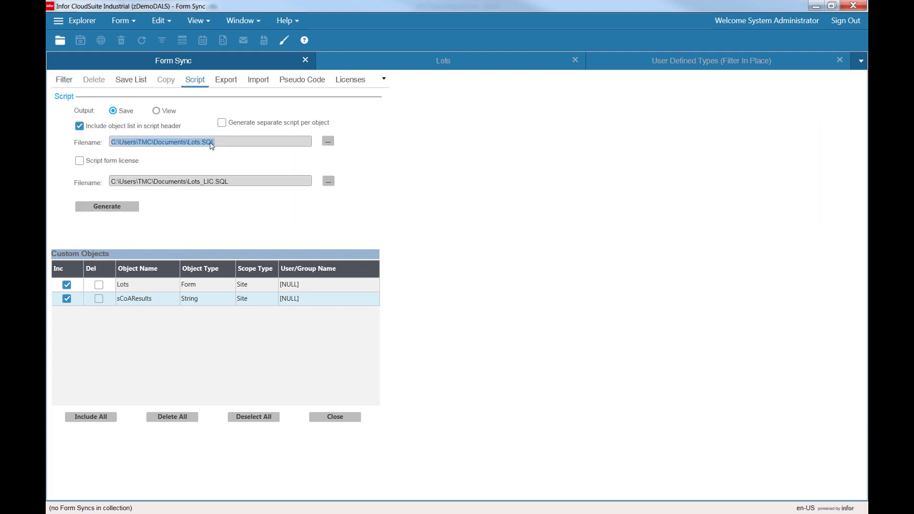
pyautogui.click(189, 143)
pyautogui.hotkey('shift', 'End')
pyautogui.hotkey('alt', 'Tab')
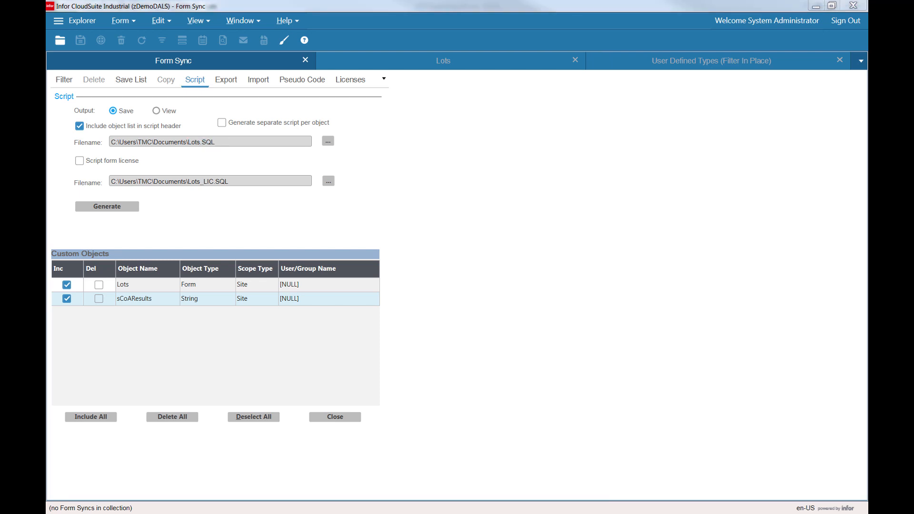
pyautogui.hotkey('alt', 'Tab')
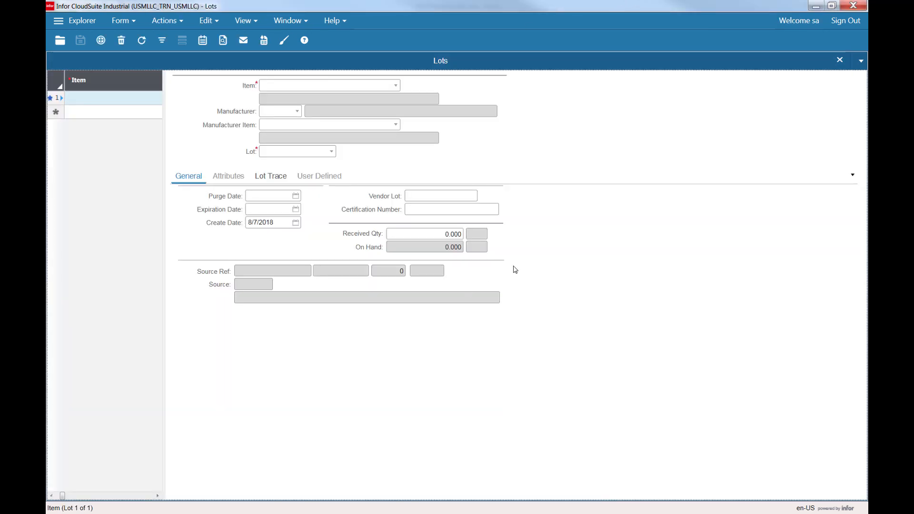
# Open Form Sync in the USMLLC_TRN_USMLLC session with both source and target configurations set to USMLLC_TRN_USMLLC.
pyautogui.hotkey('ctrl', 'o')
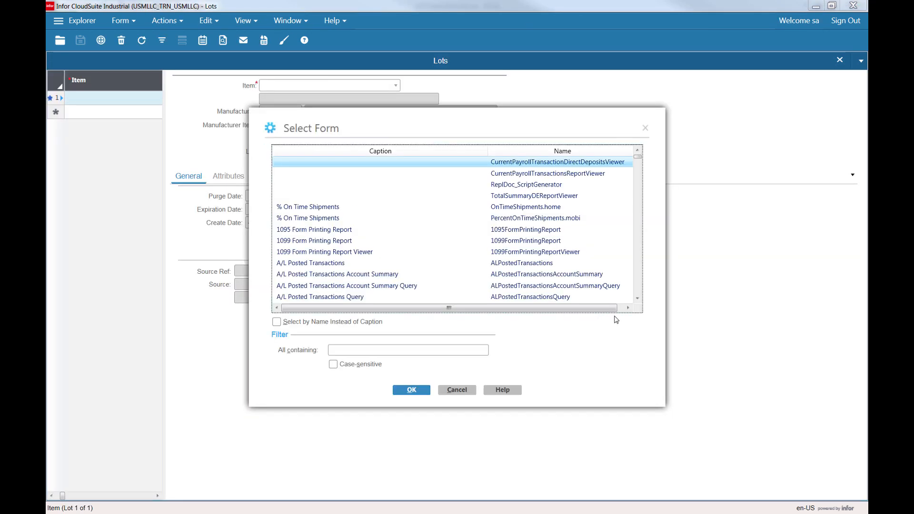
pyautogui.write('form')
pyautogui.press('Escape')
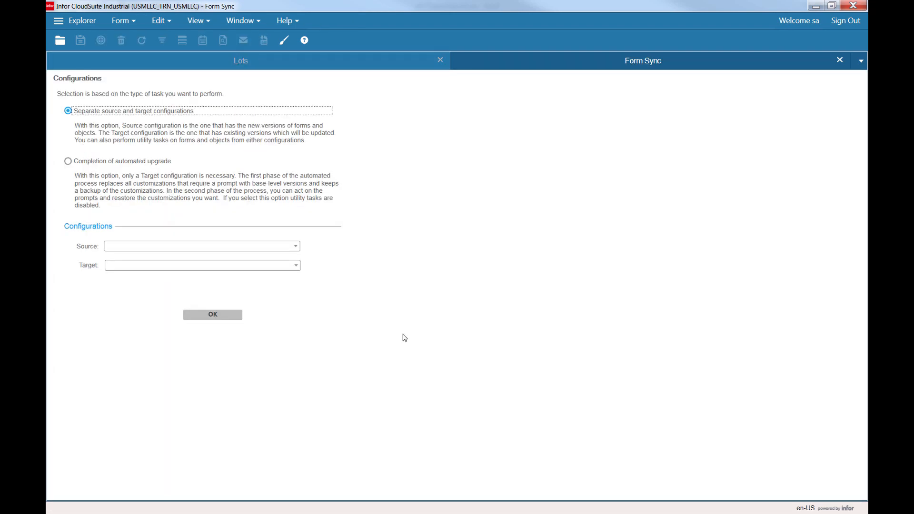
pyautogui.click(295, 247)
pyautogui.click(226, 260)
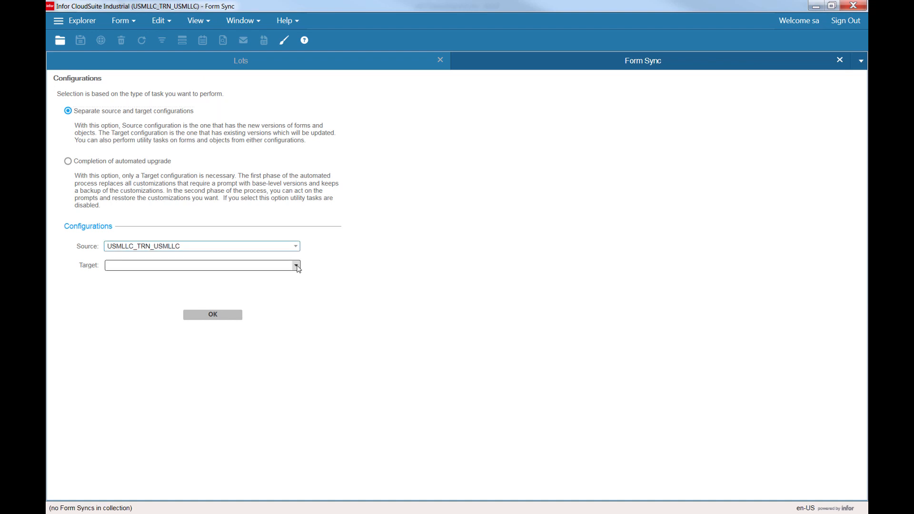
pyautogui.click(297, 266)
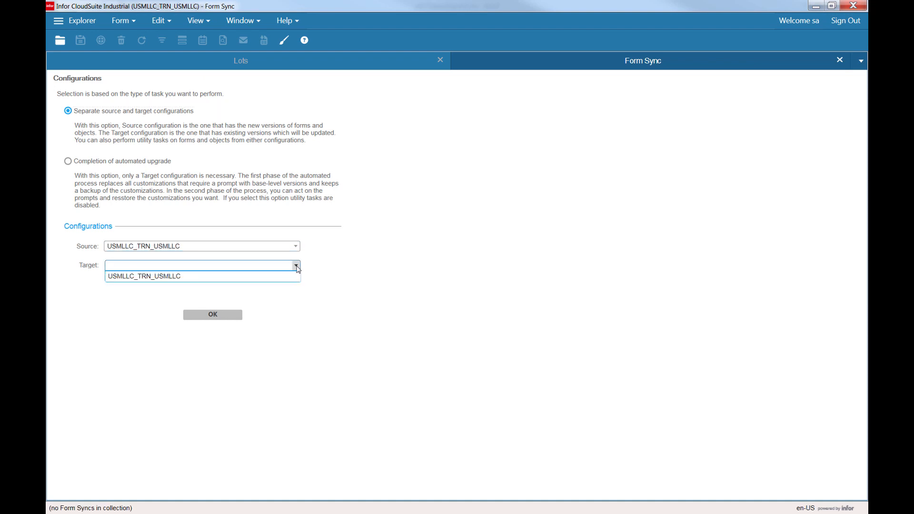
pyautogui.click(151, 278)
pyautogui.click(216, 318)
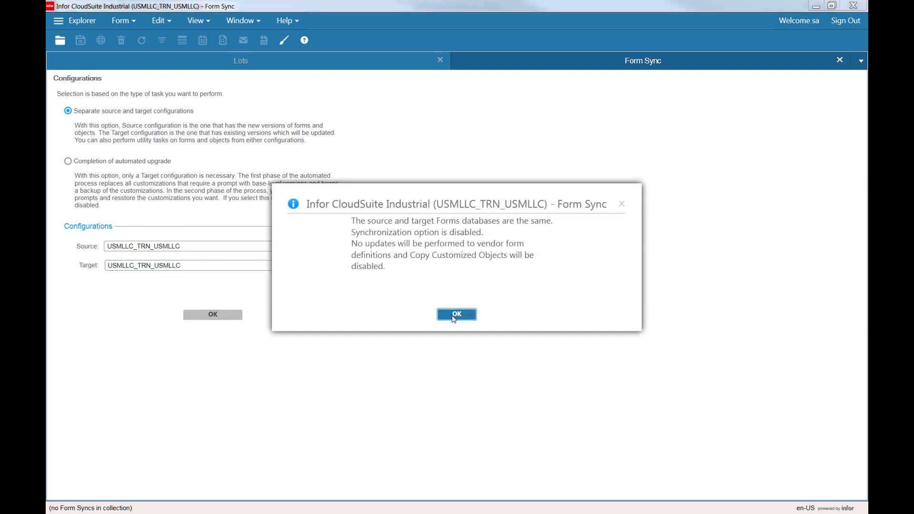
pyautogui.click(454, 317)
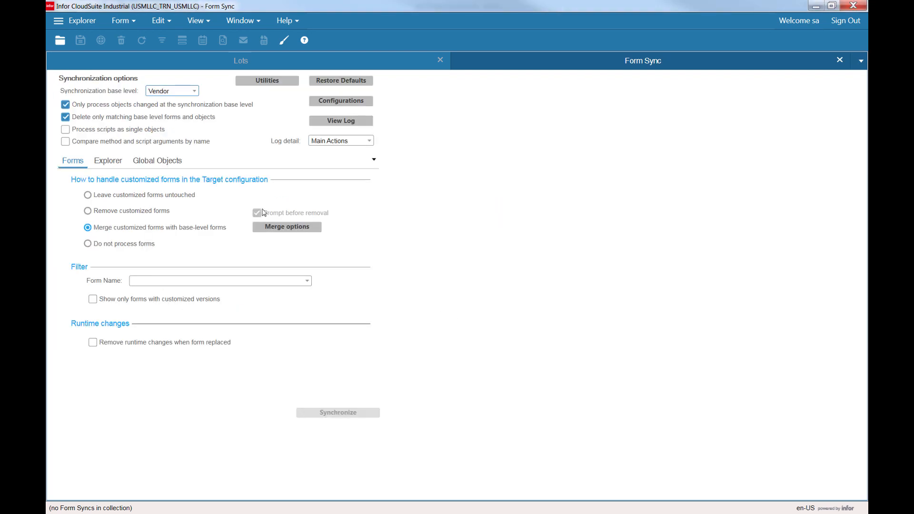
# Open the Import utility and browse the import file dialog to the C:\Users\TMC\Documents folder.
pyautogui.click(261, 81)
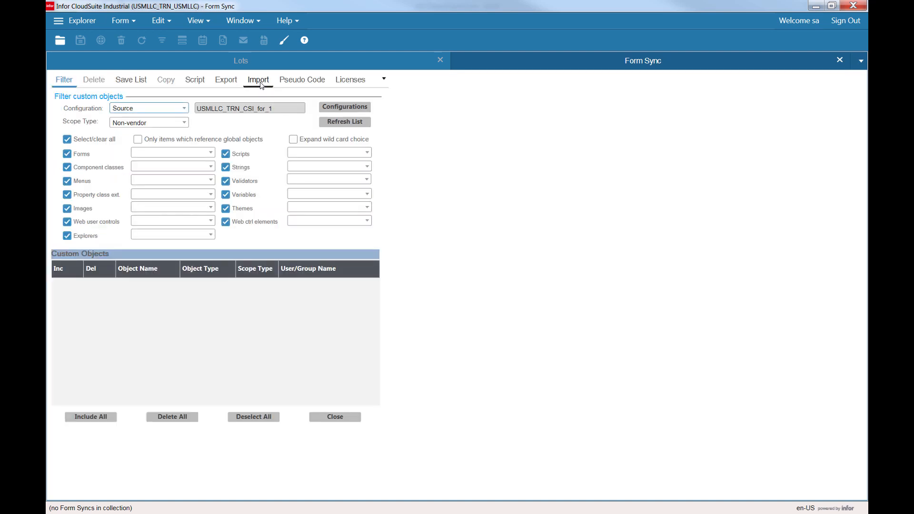
pyautogui.click(252, 80)
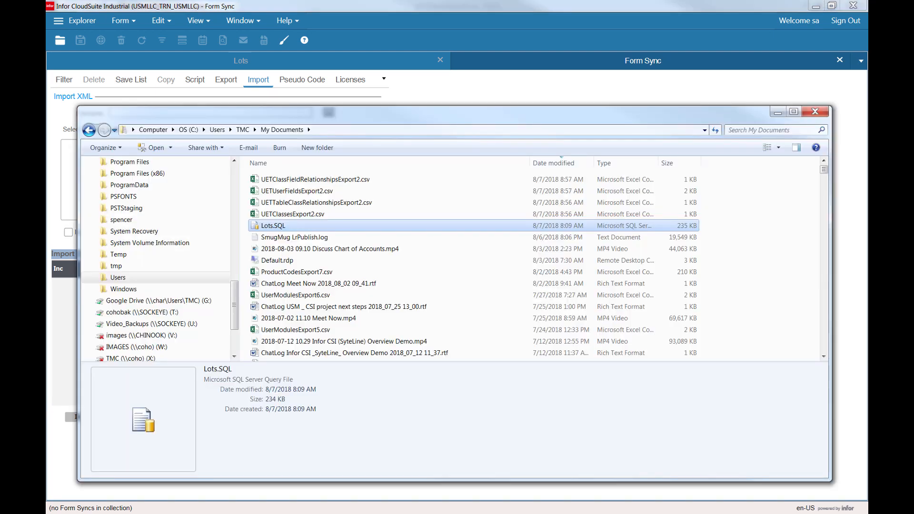
pyautogui.click(413, 132)
pyautogui.hotkey('ctrl', 'c')
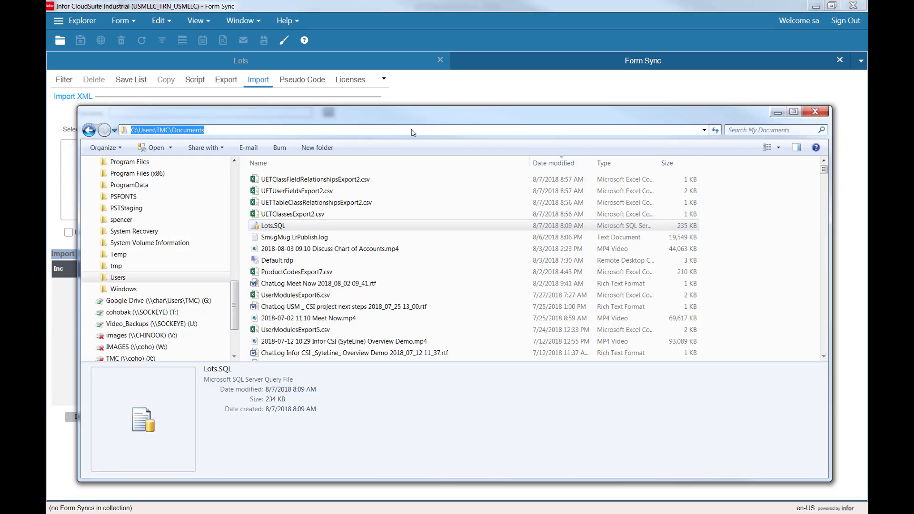
pyautogui.press('Escape')
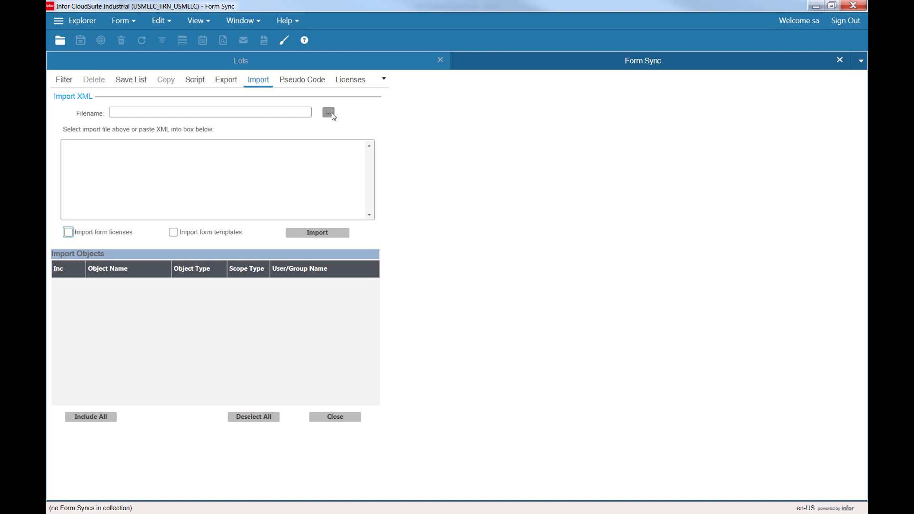
pyautogui.click(332, 116)
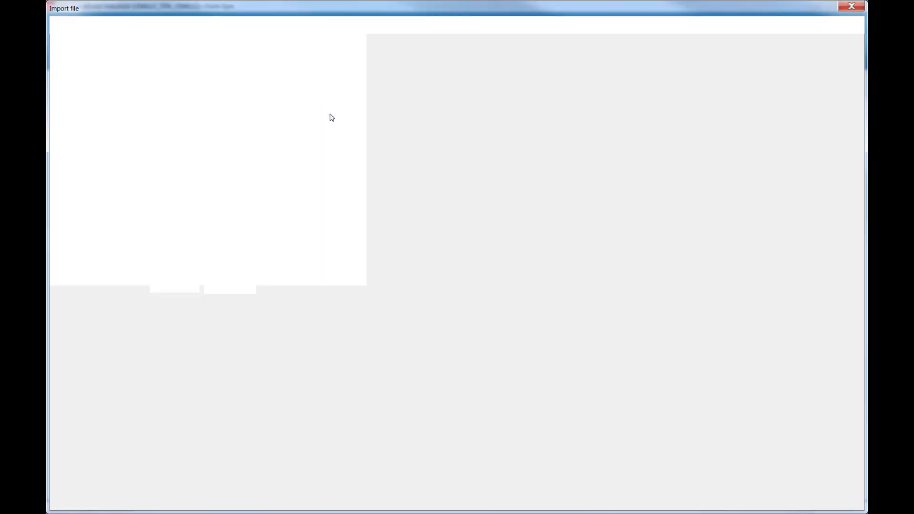
pyautogui.hotkey('ctrl', 'v')
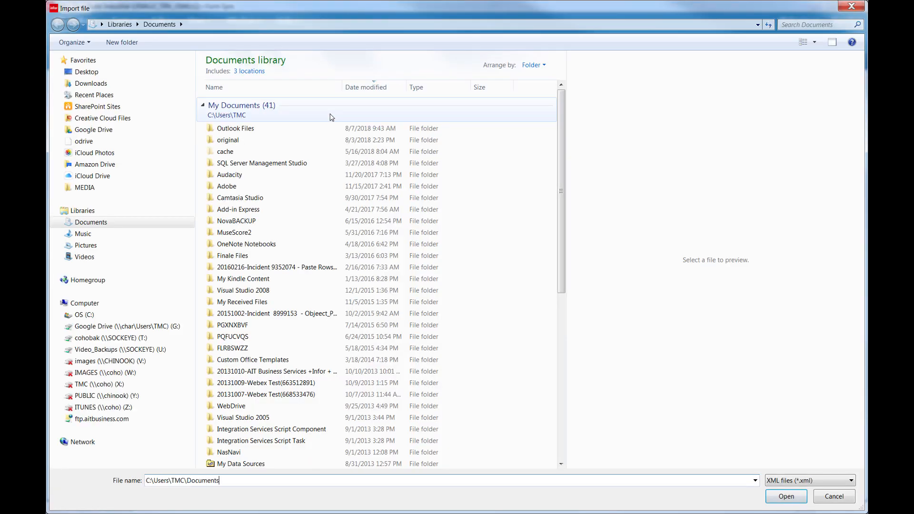
pyautogui.press('Return')
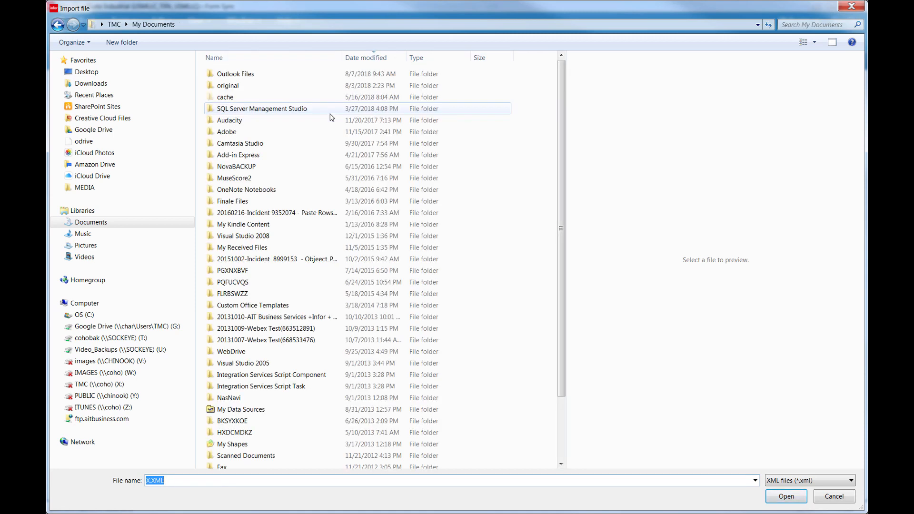
pyautogui.moveTo(566, 286); pyautogui.dragTo(567, 301)
pyautogui.scroll(-3, 567, 301)
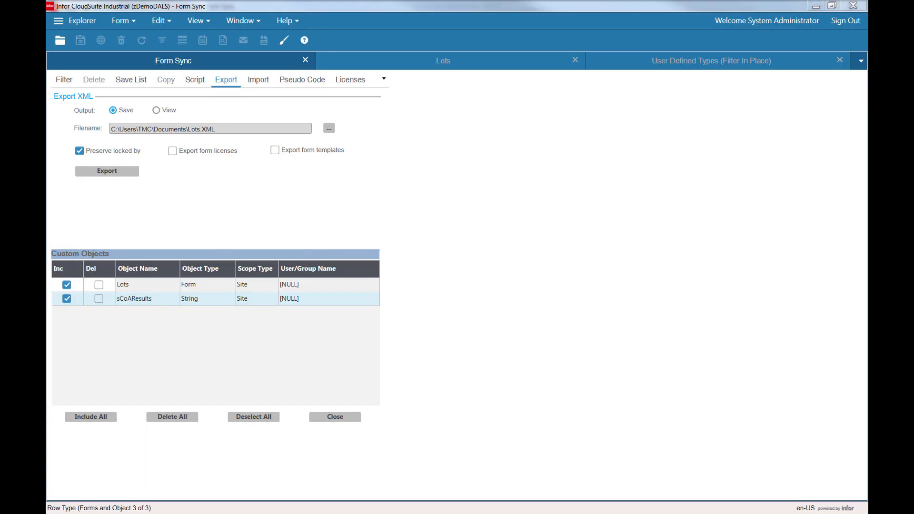
# Check the script and export file names for the Lots objects in the zDemoDALS Form Sync.
pyautogui.click(197, 91)
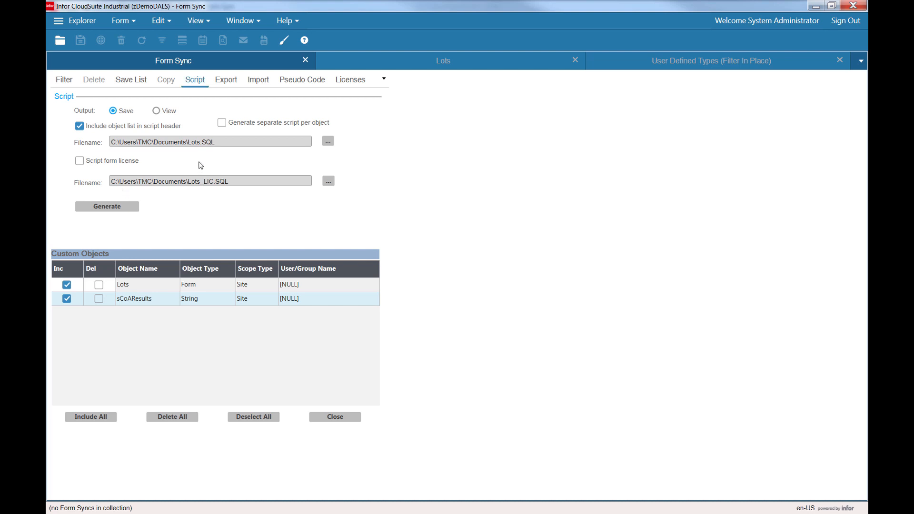
pyautogui.moveTo(189, 142); pyautogui.dragTo(215, 141)
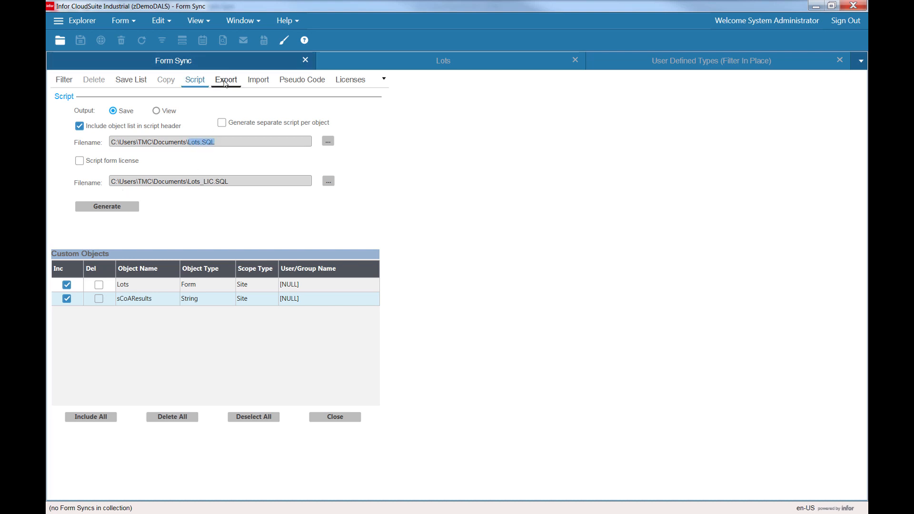
pyautogui.click(225, 81)
pyautogui.tripleClick(209, 136)
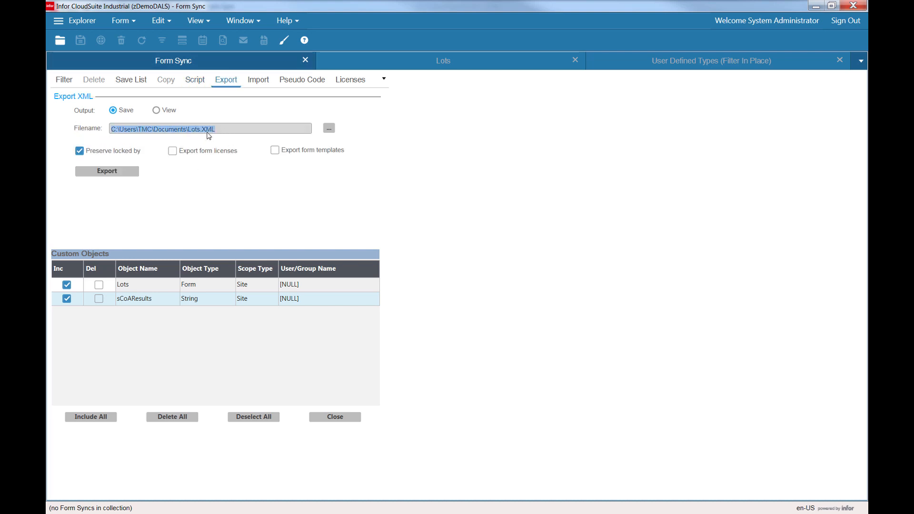
pyautogui.click(195, 82)
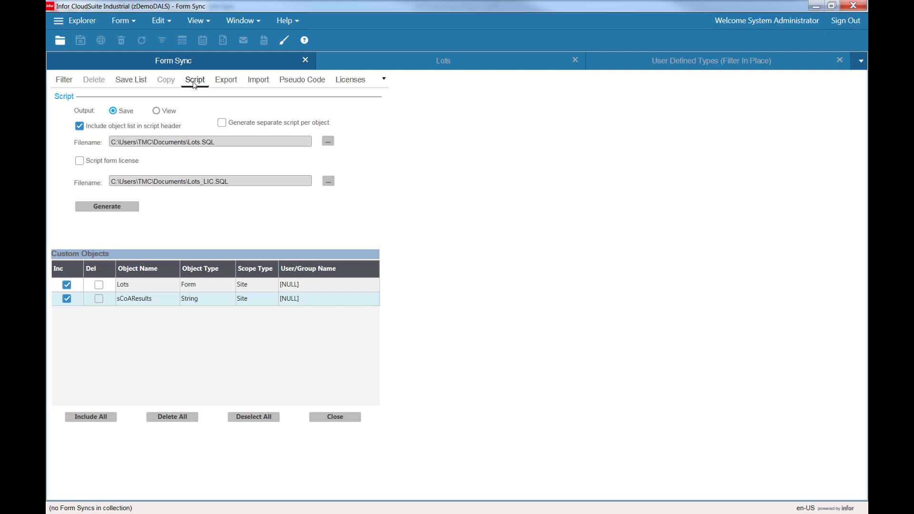
pyautogui.doubleClick(217, 142)
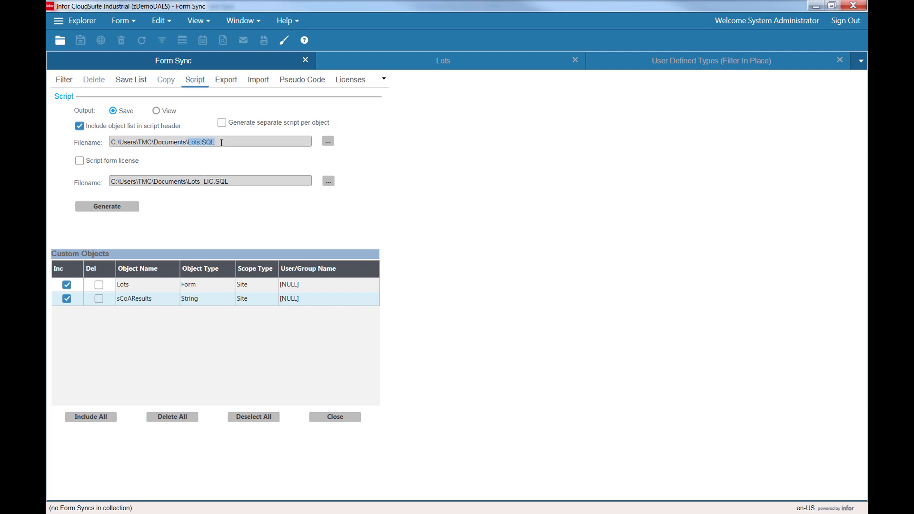
pyautogui.click(222, 88)
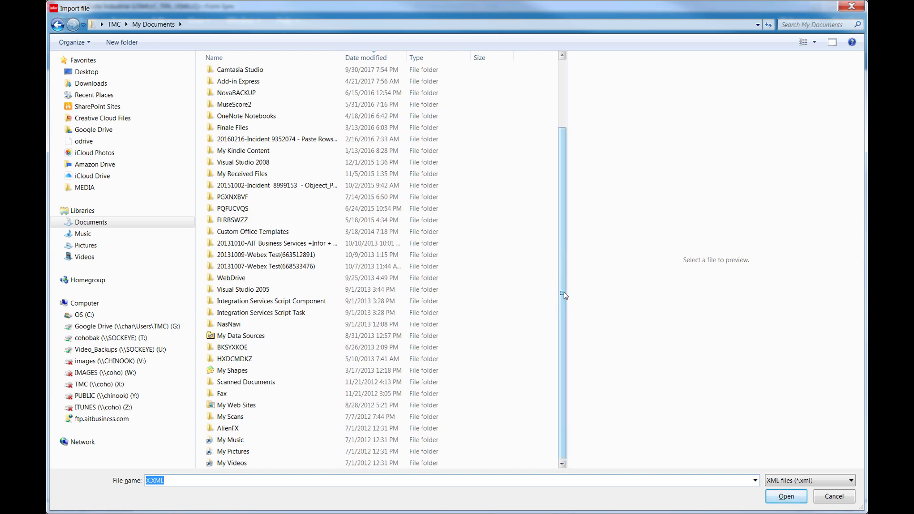
# Filter the import dialog to *.xml files and open Lots.XML.
pyautogui.write('*.xml')
pyautogui.press('Return')
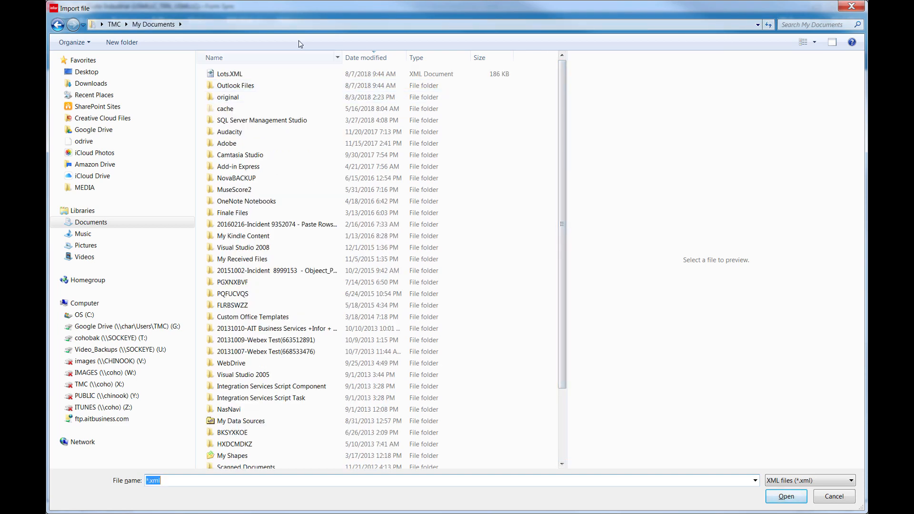
pyautogui.doubleClick(221, 76)
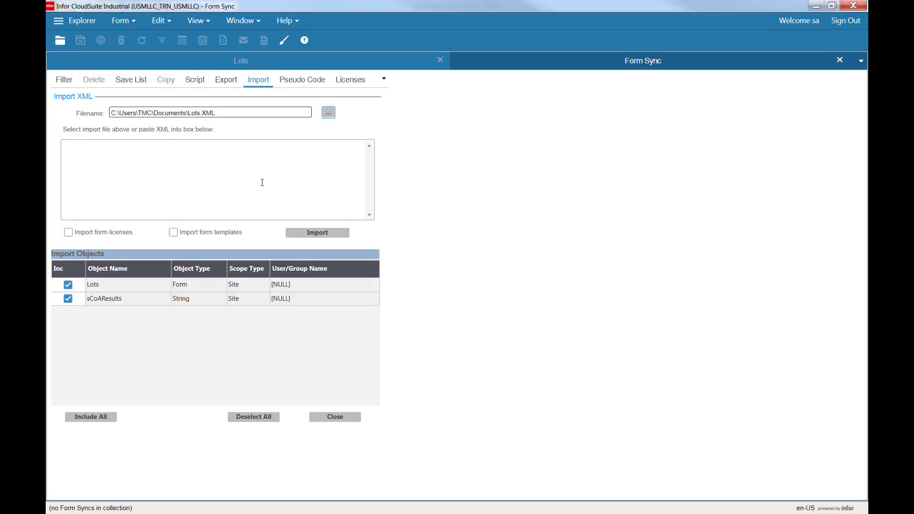
# Import the Lots form and sCoAResults string into the target database, then close the Lots form.
pyautogui.click(327, 237)
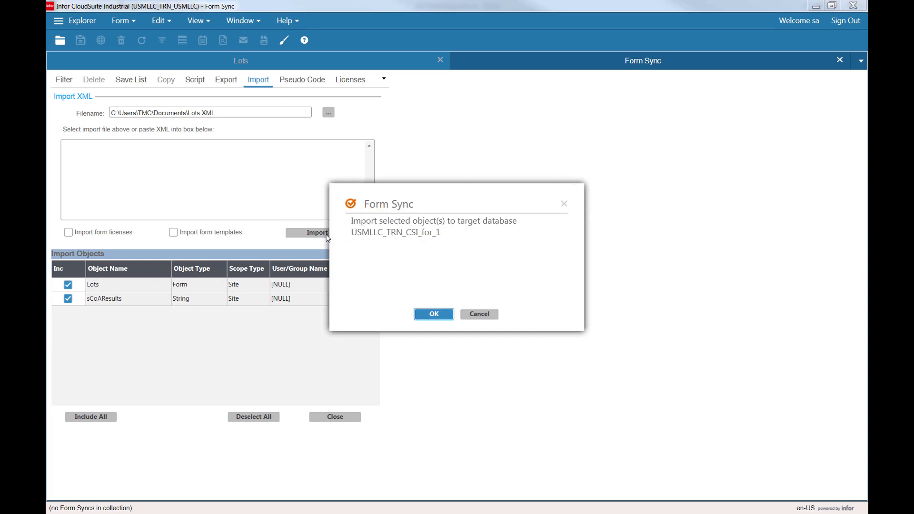
pyautogui.click(439, 317)
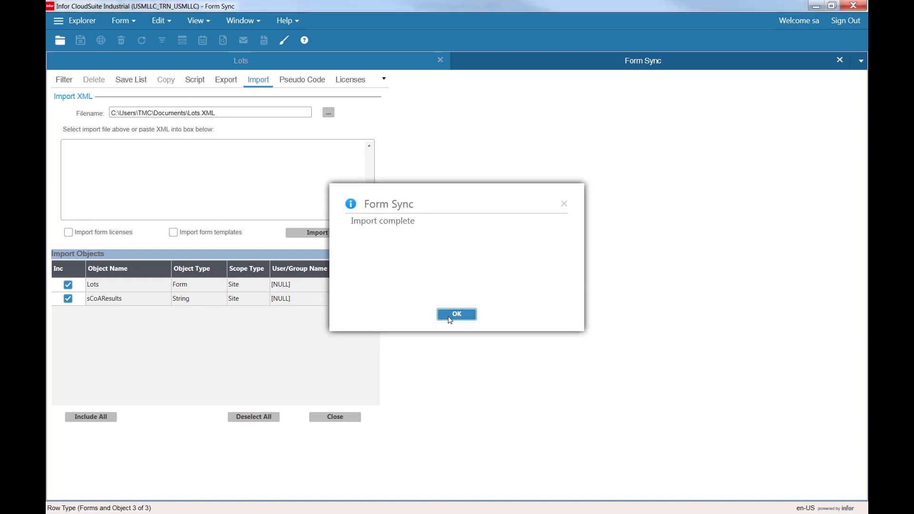
pyautogui.click(439, 317)
pyautogui.click(336, 61)
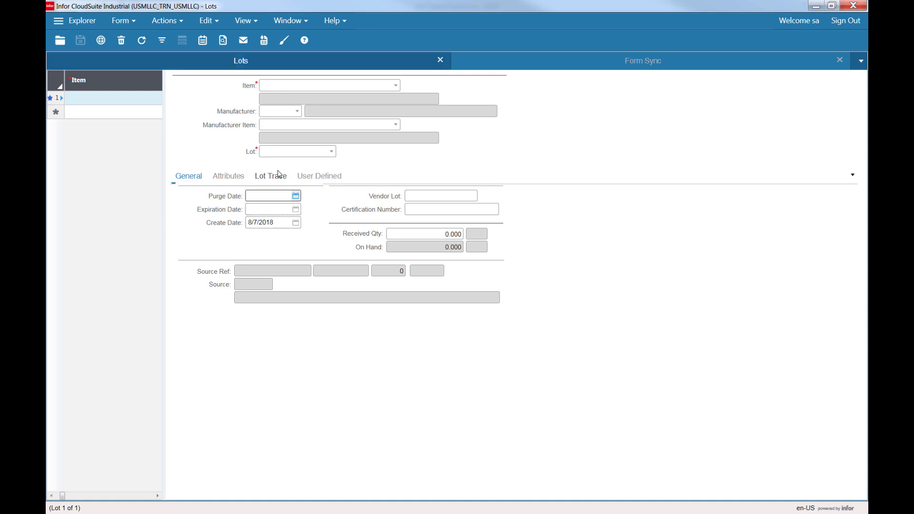
pyautogui.click(440, 60)
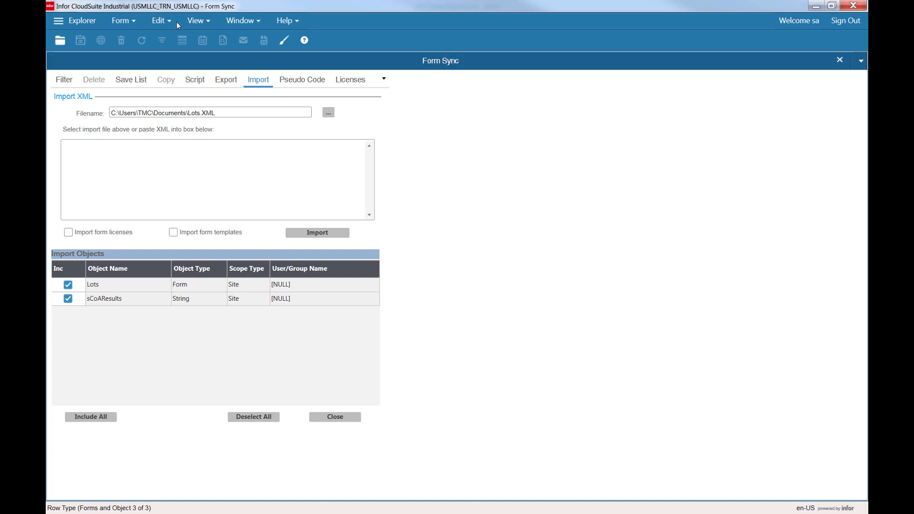
# Unload all global form objects and dismiss the resulting message.
pyautogui.click(123, 22)
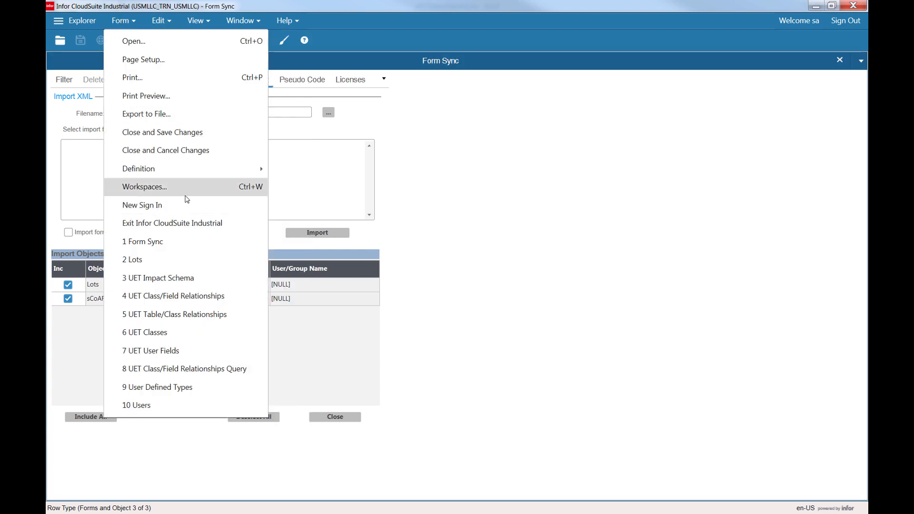
pyautogui.moveTo(183, 172)
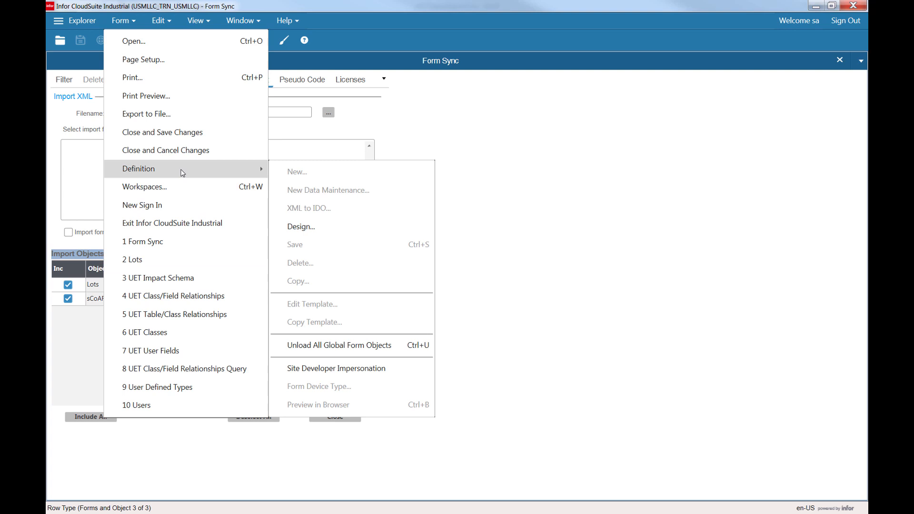
pyautogui.click(420, 350)
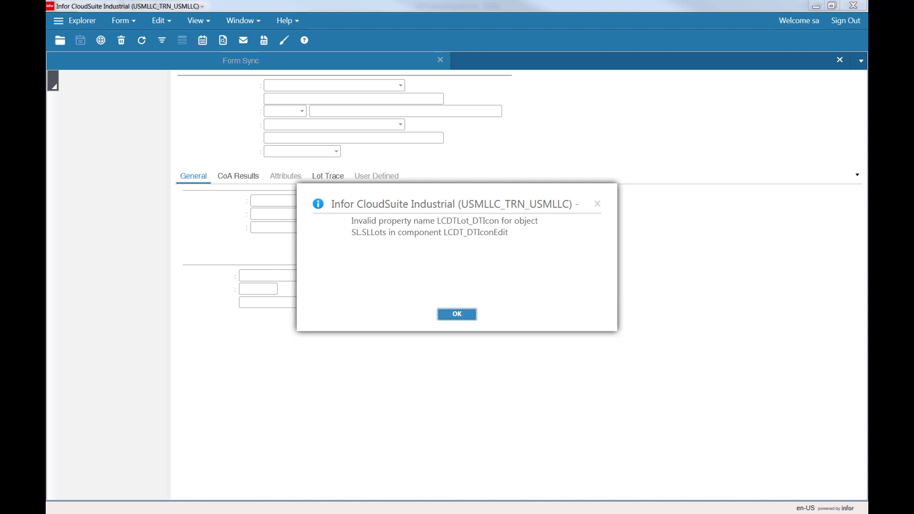
pyautogui.press('Return')
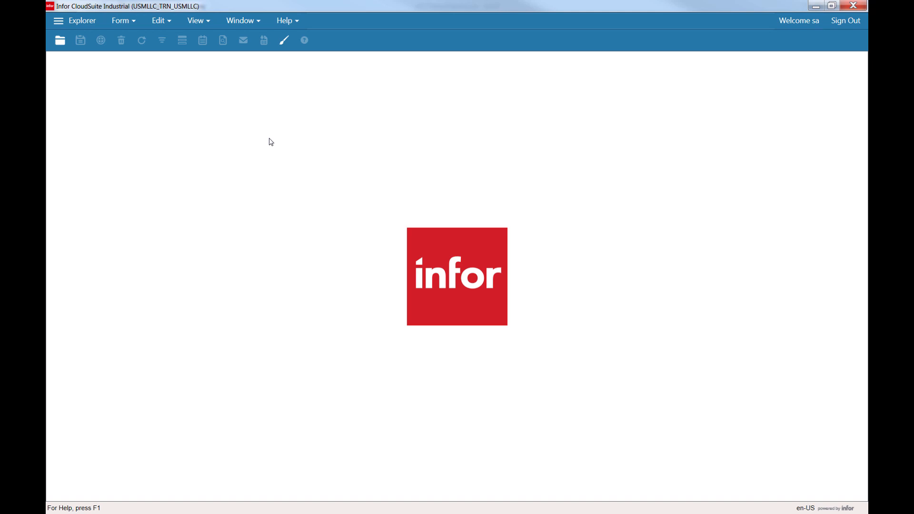
# Open the Lots form and dismiss the script compile error.
pyautogui.hotkey('ctrl', 'o')
pyautogui.write('lots')
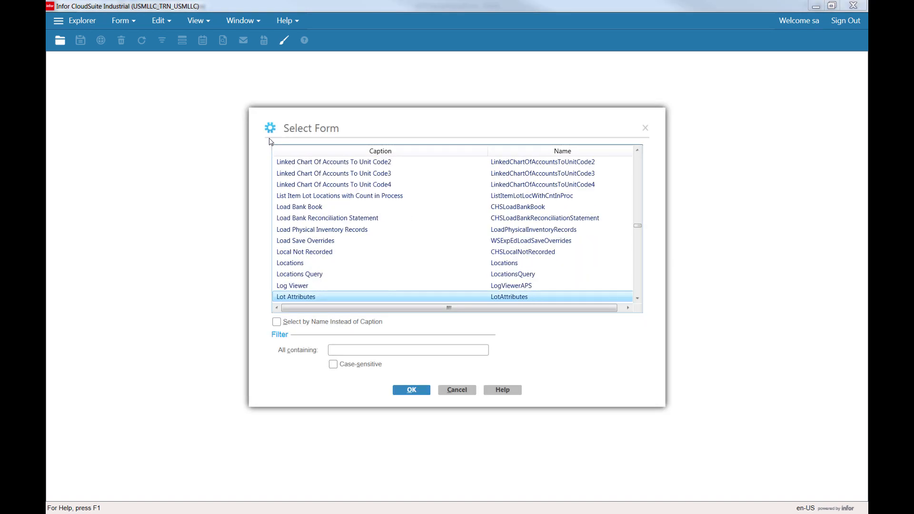
pyautogui.press('Down')
pyautogui.press('Up')
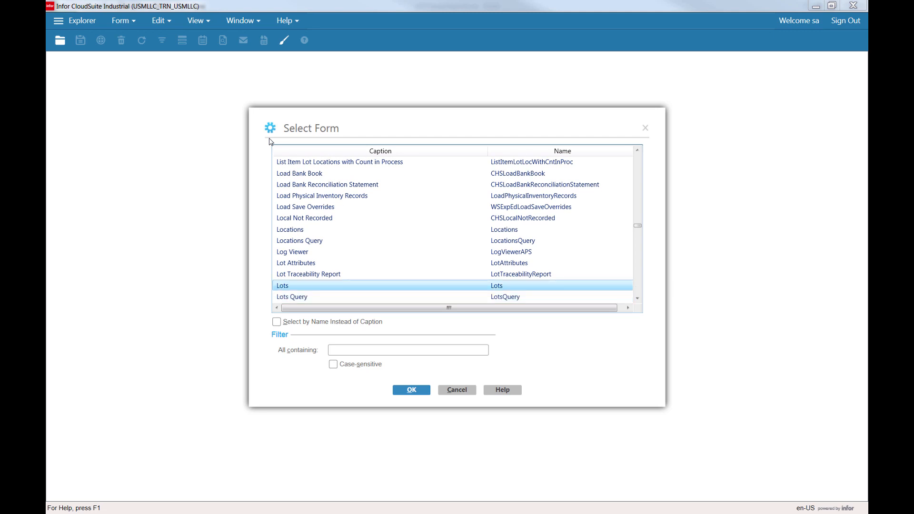
pyautogui.press('Return')
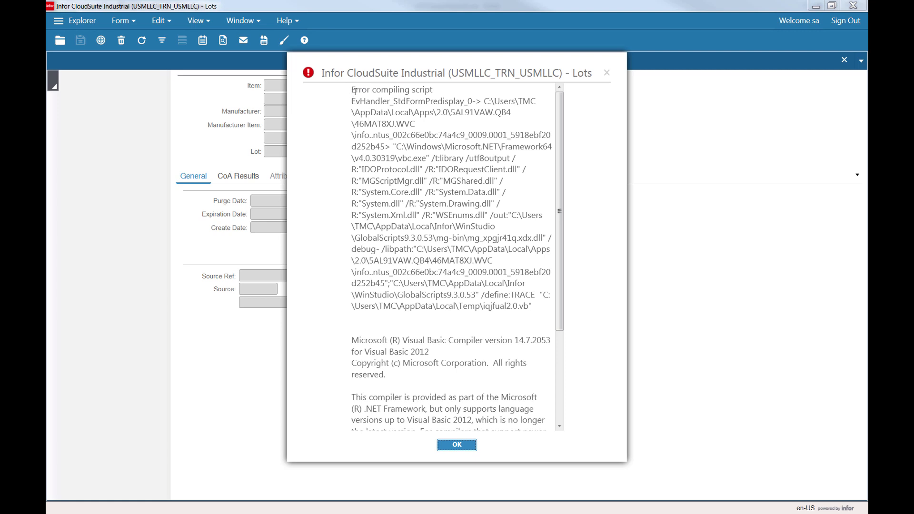
pyautogui.press('Return')
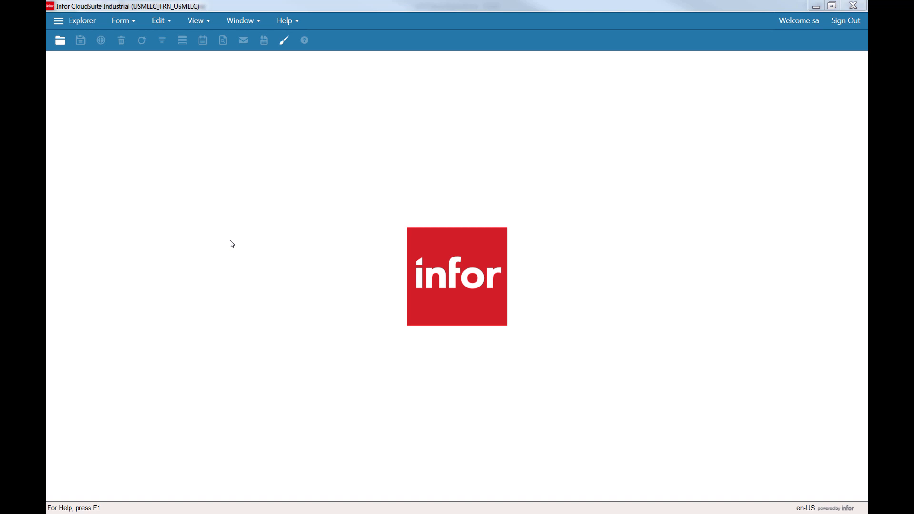
# Set the Site Developer Impersonation editing scope to User for the current user.
pyautogui.click(264, 202)
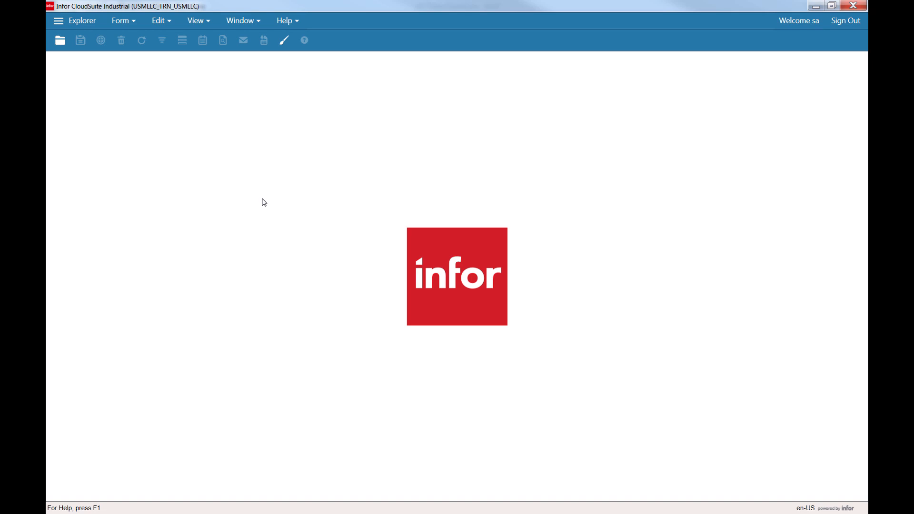
pyautogui.click(167, 22)
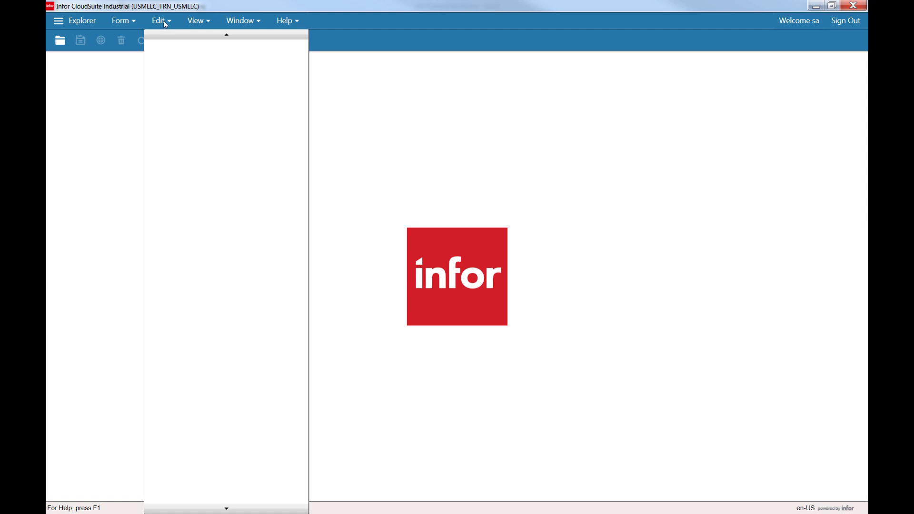
pyautogui.click(139, 11)
pyautogui.click(122, 22)
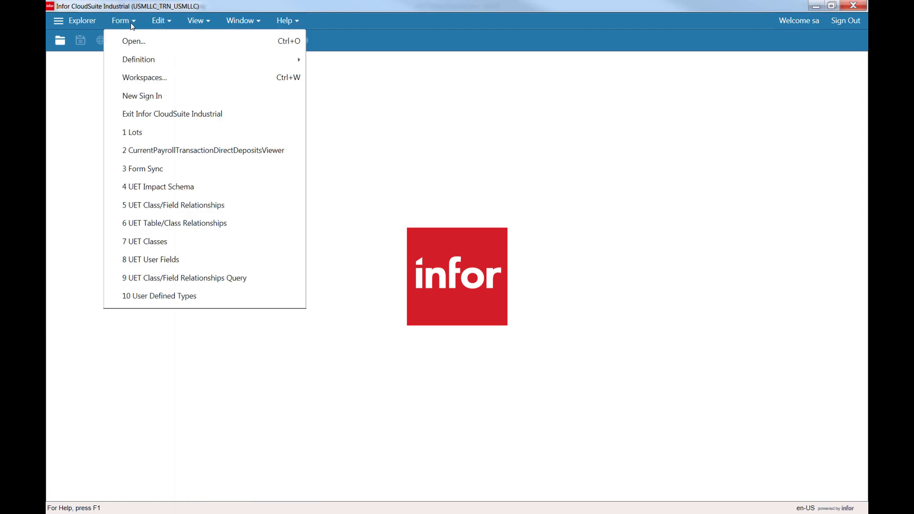
pyautogui.moveTo(175, 58)
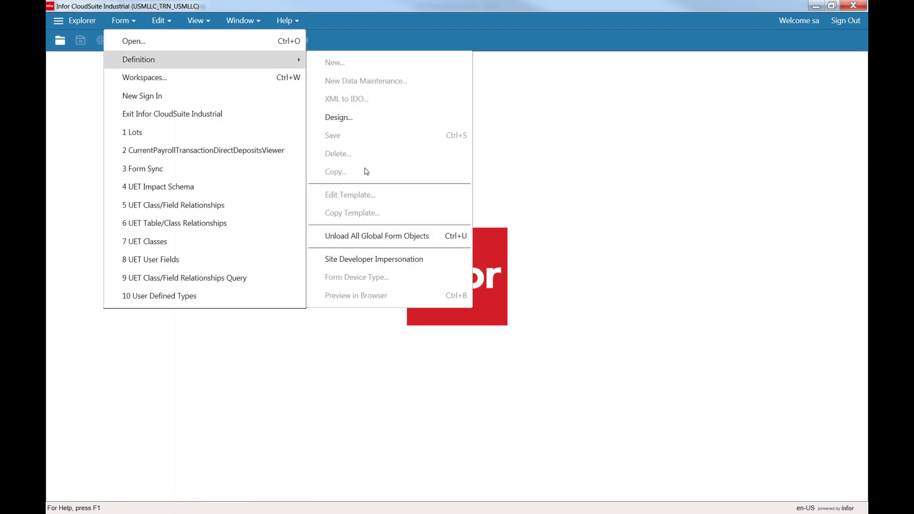
pyautogui.click(384, 258)
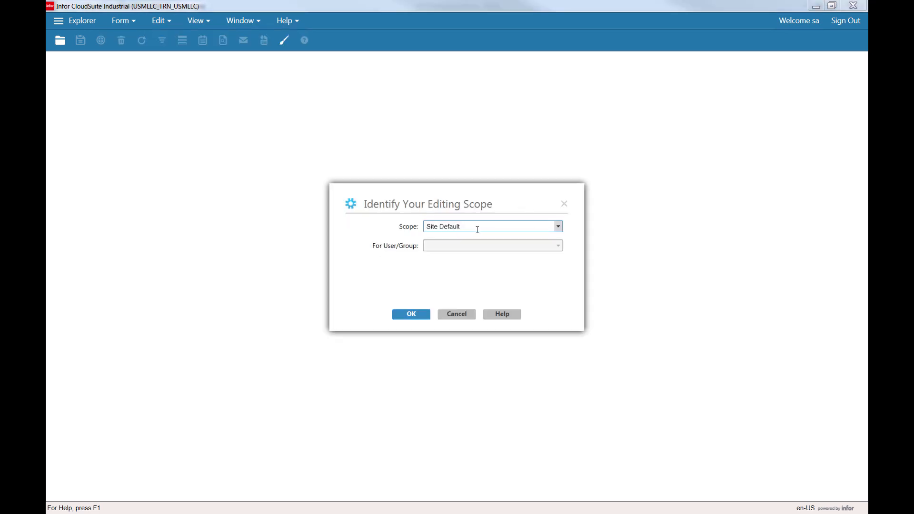
pyautogui.click(559, 227)
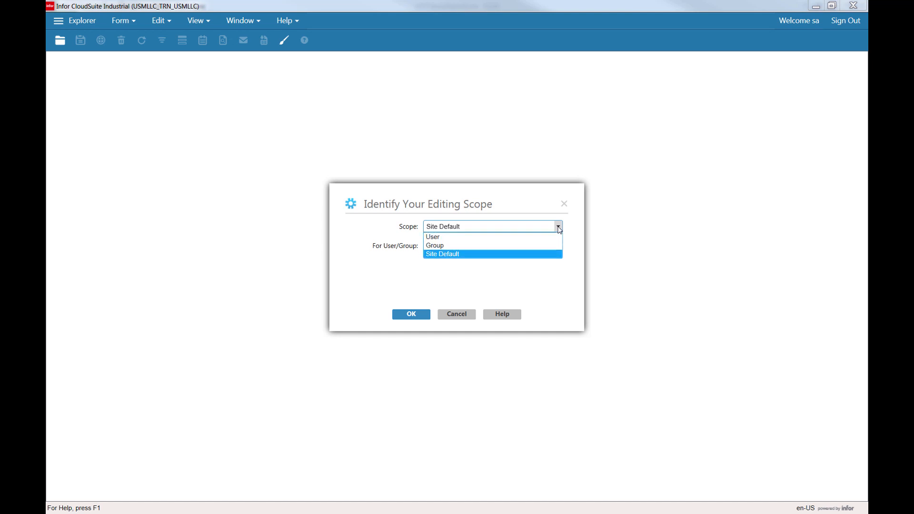
pyautogui.click(484, 237)
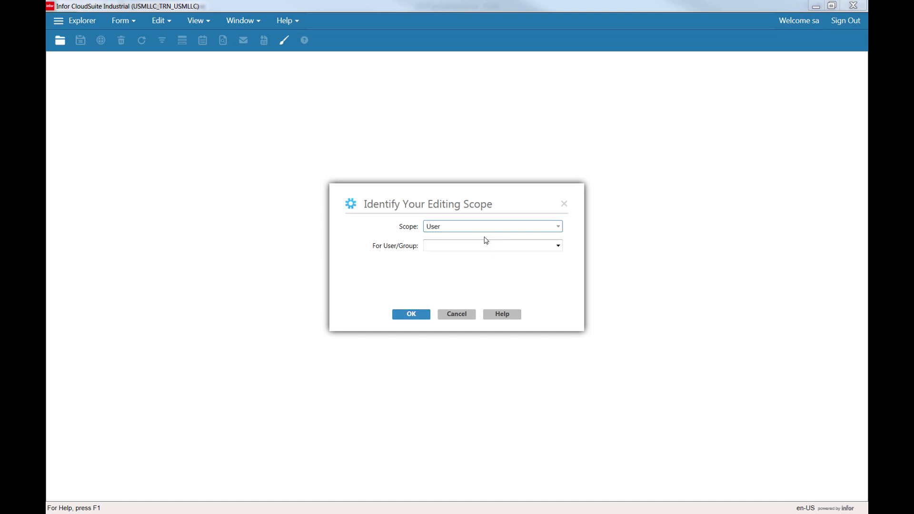
pyautogui.click(558, 246)
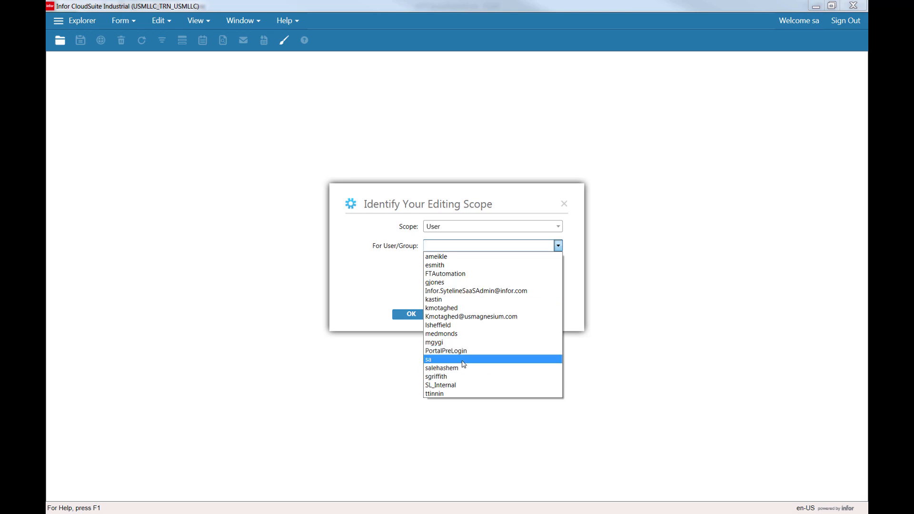
pyautogui.click(548, 360)
pyautogui.click(411, 315)
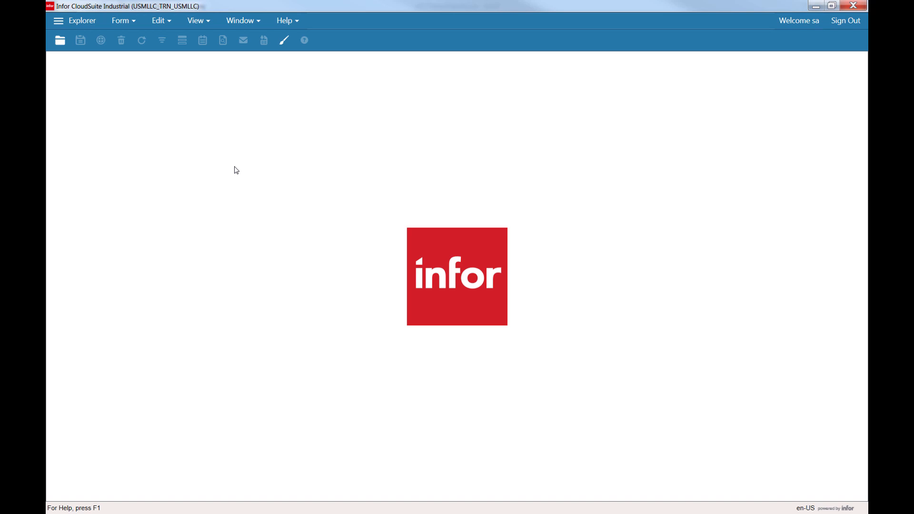
# Reopen the Lots form from the recent forms list and close the compile error.
pyautogui.click(129, 24)
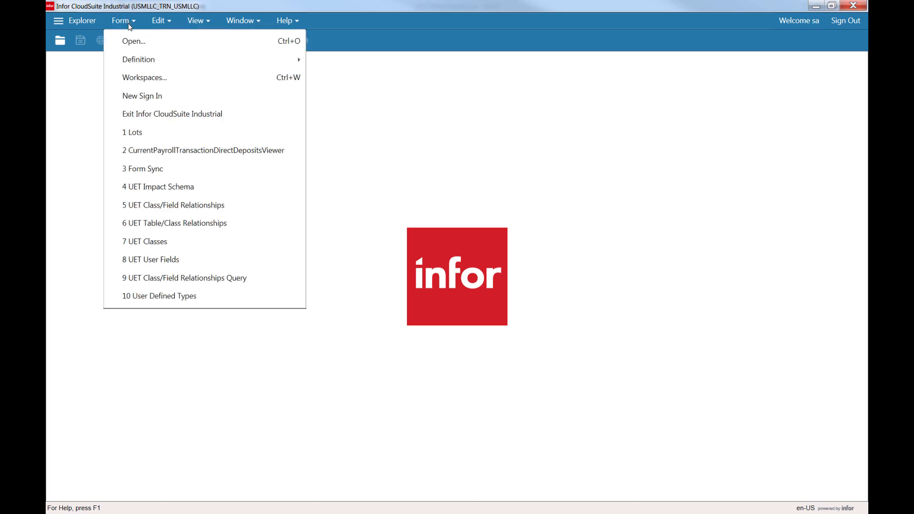
pyautogui.click(153, 132)
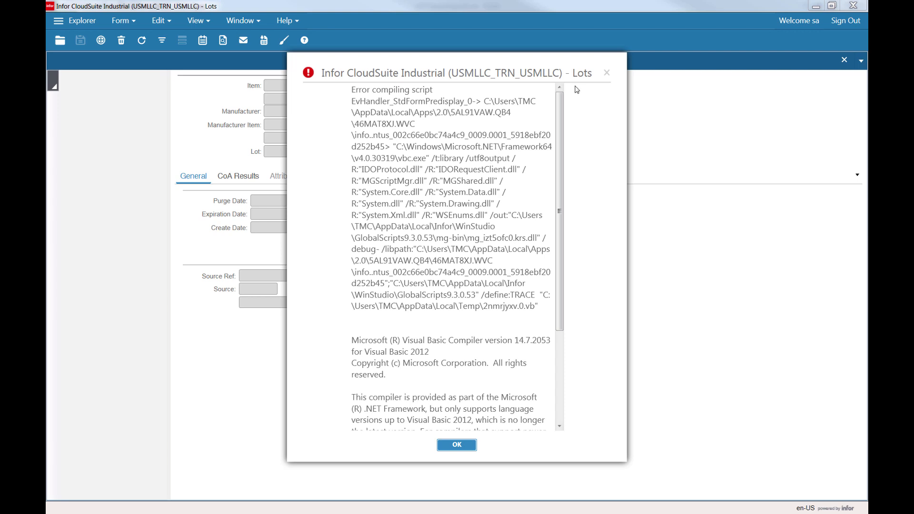
pyautogui.click(607, 74)
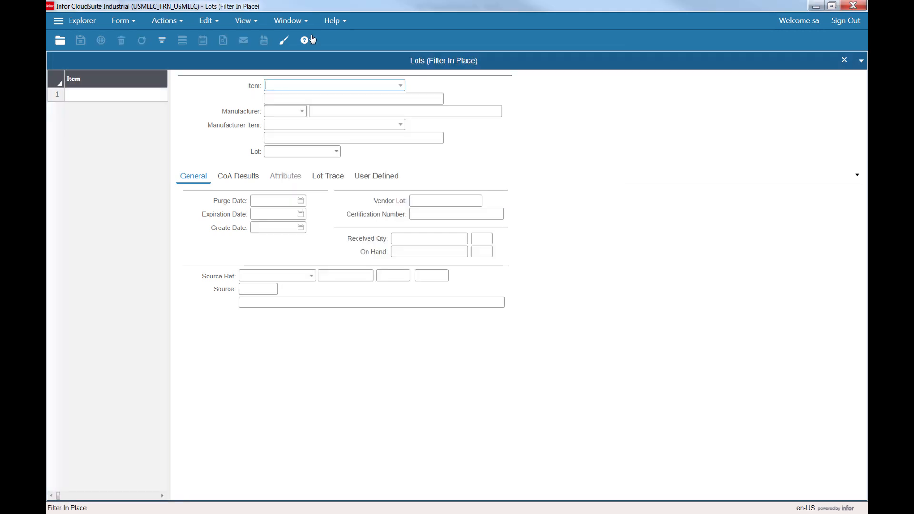
# Check the Lots form's version details in About This Form, then close the form.
pyautogui.click(345, 21)
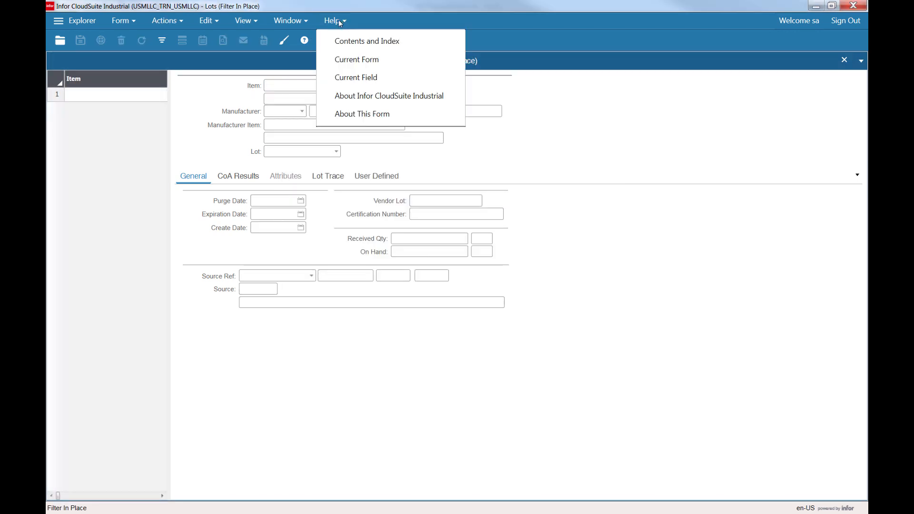
pyautogui.click(350, 114)
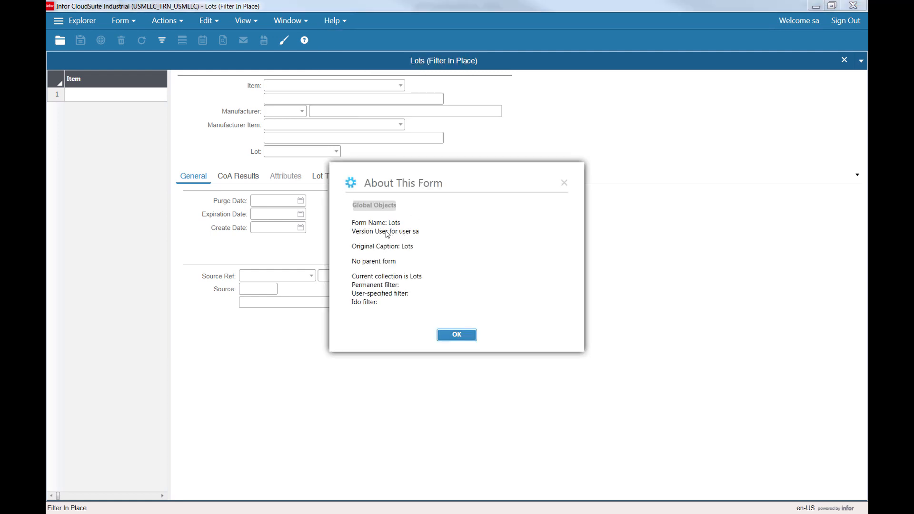
pyautogui.click(563, 183)
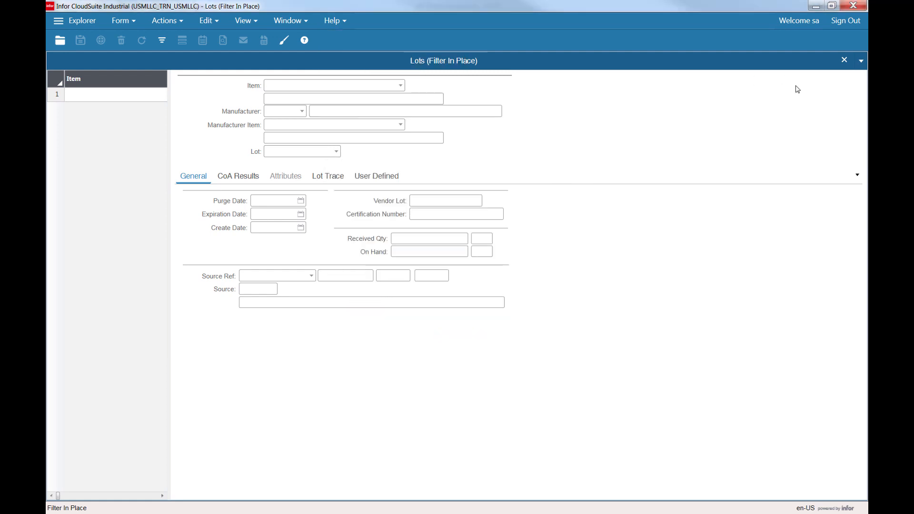
pyautogui.click(844, 61)
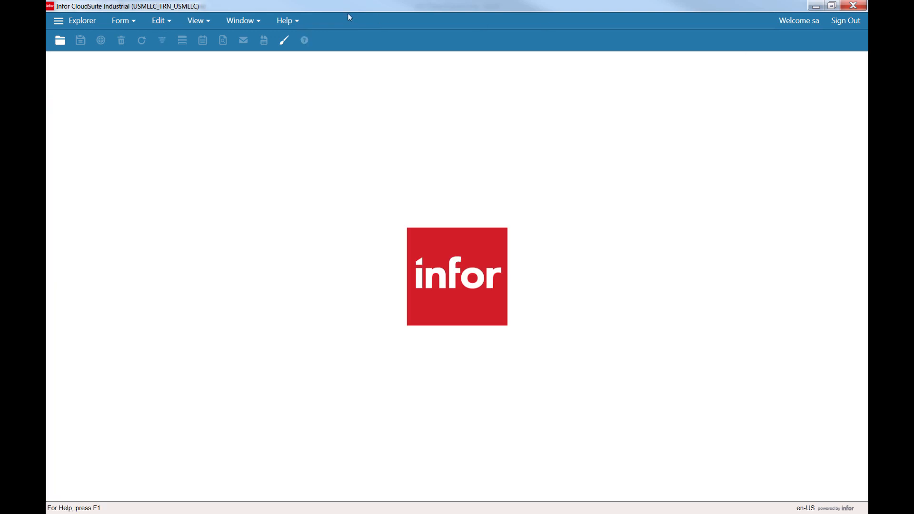
# Switch the editing scope back to Site Default and reopen the Lots form.
pyautogui.click(160, 21)
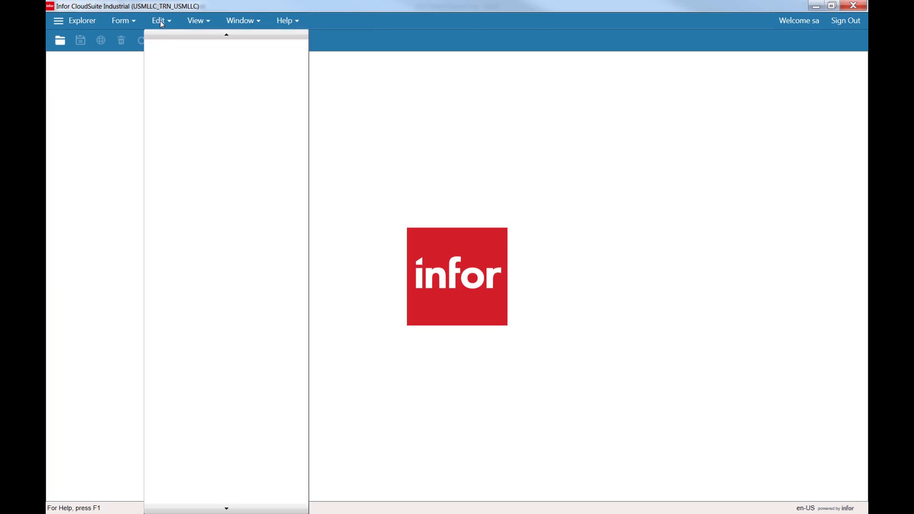
pyautogui.click(126, 22)
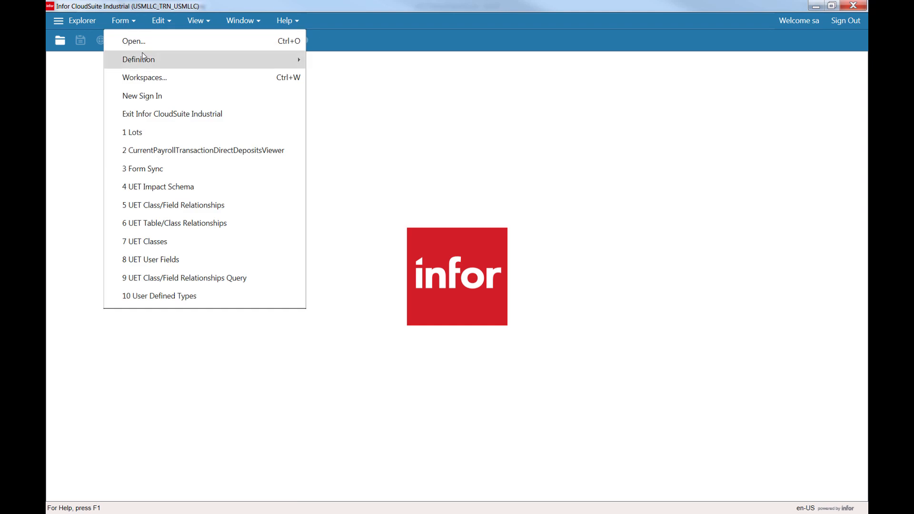
pyautogui.moveTo(145, 59)
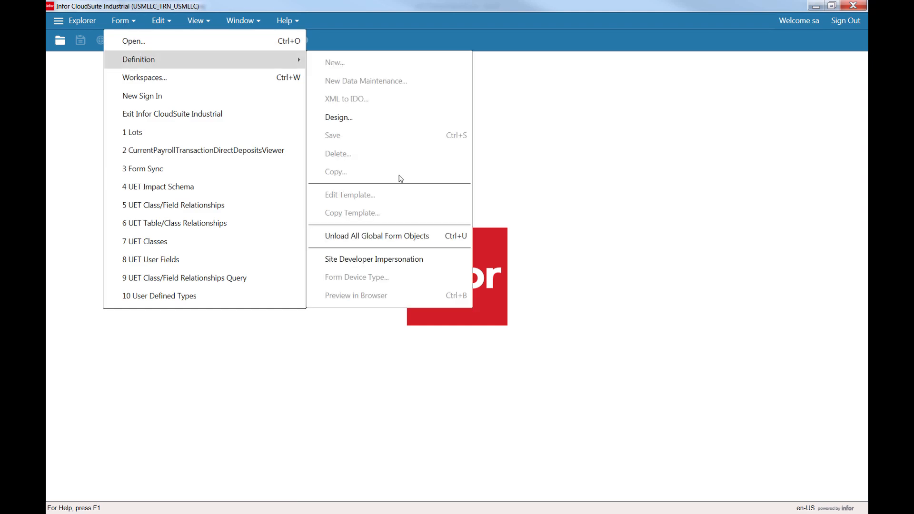
pyautogui.click(395, 258)
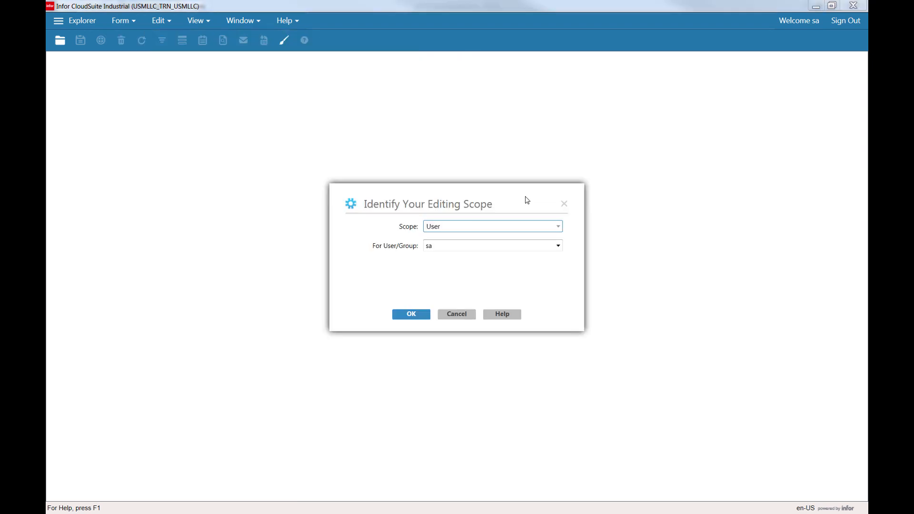
pyautogui.click(558, 226)
pyautogui.click(439, 255)
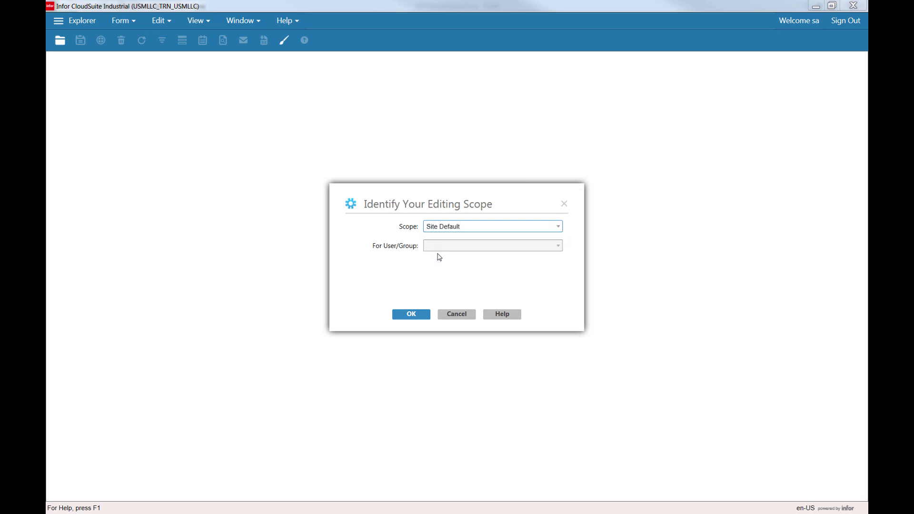
pyautogui.click(413, 316)
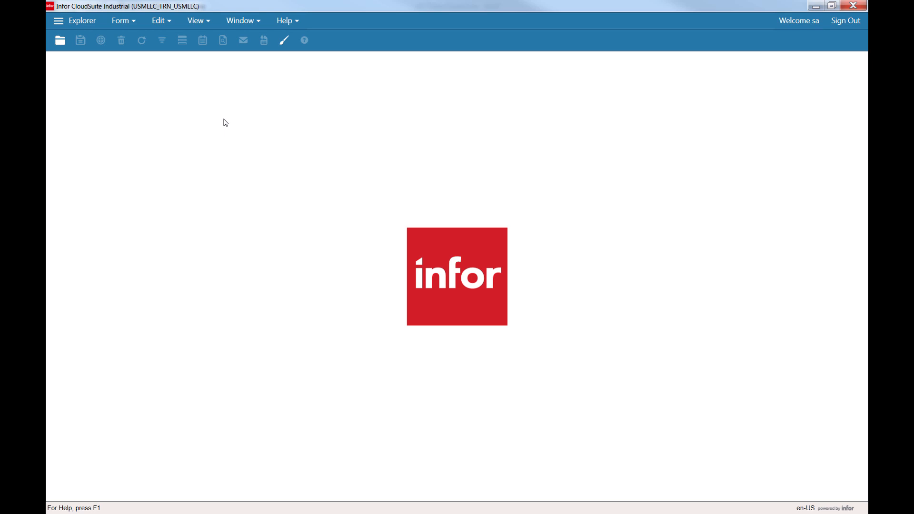
pyautogui.click(125, 21)
pyautogui.click(147, 133)
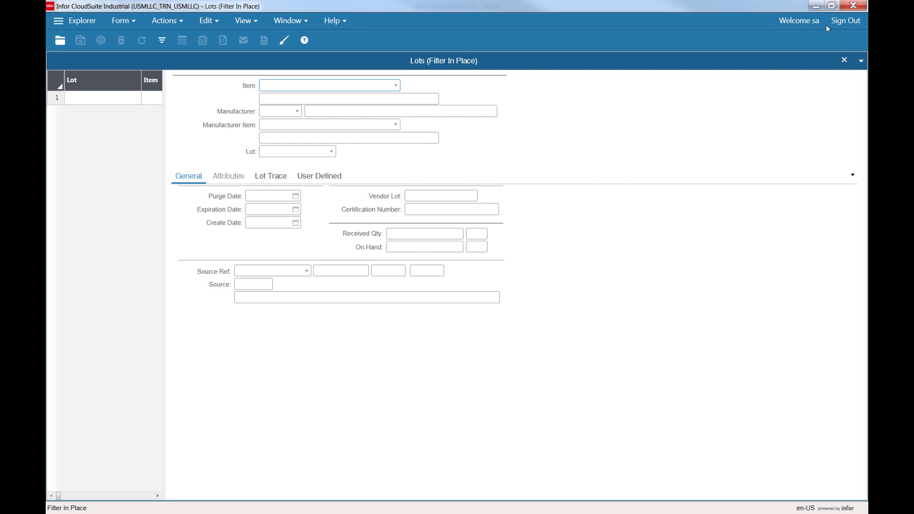
# Sign out and sign back in to USMLLC_TRN_USMLLC, entering the account password.
pyautogui.click(848, 22)
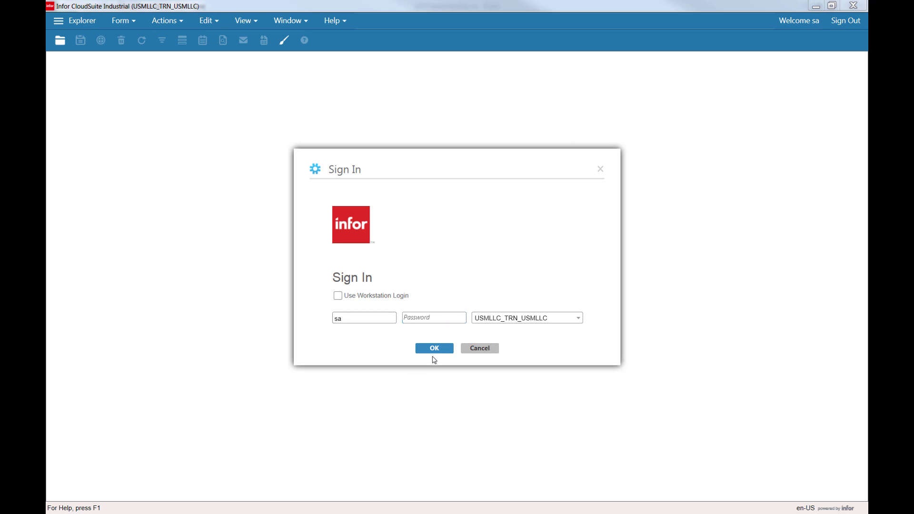
pyautogui.click(421, 318)
pyautogui.hotkey('ctrl', 'v')
pyautogui.doubleClick(436, 318)
pyautogui.write('••••••••••••')
pyautogui.click(419, 348)
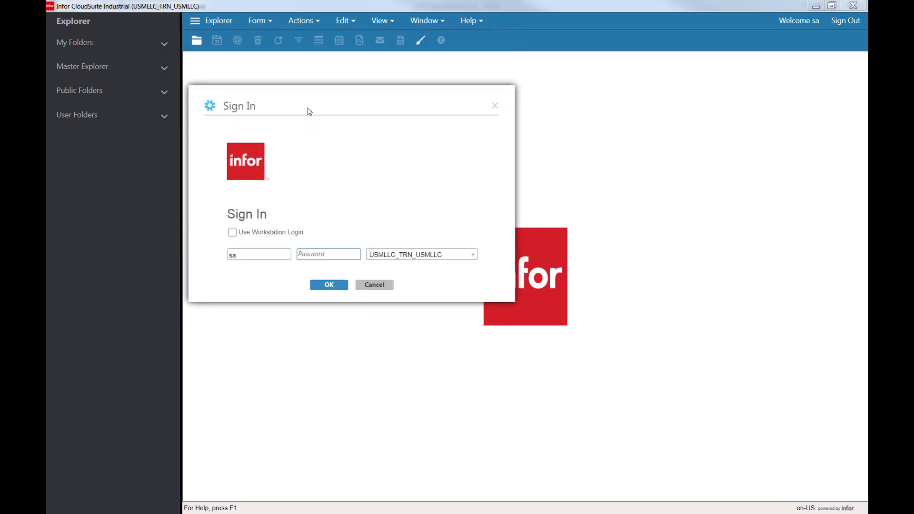
# Try signing in with the user name and account password, then dismiss the error.
pyautogui.doubleClick(241, 265)
pyautogui.write('aittmc')
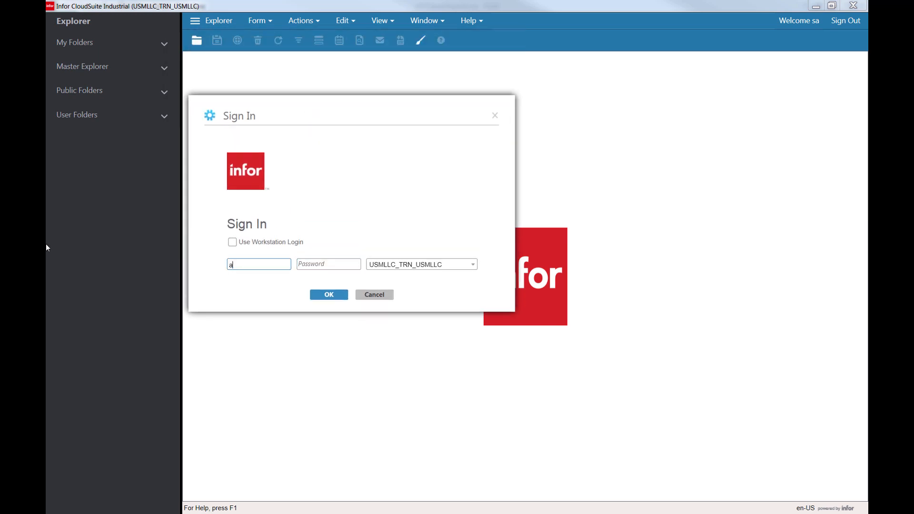
pyautogui.press('Tab')
pyautogui.write('********')
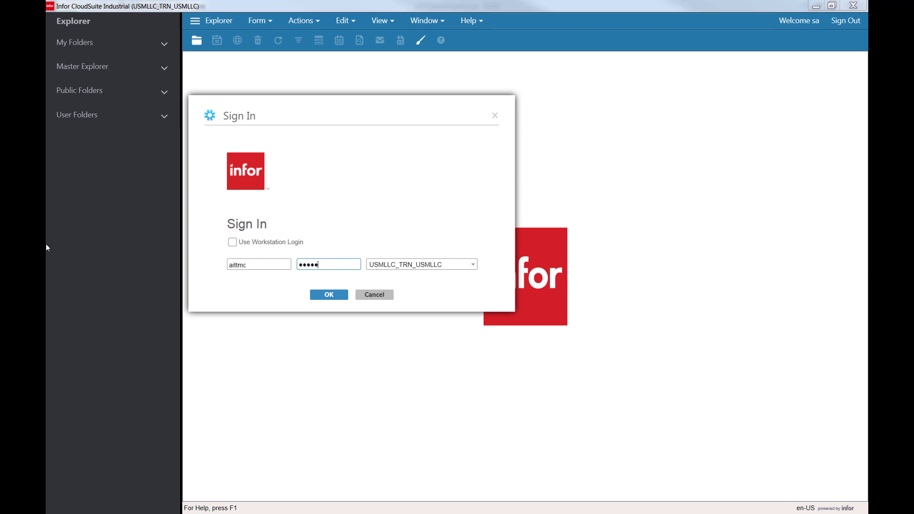
pyautogui.press('Return')
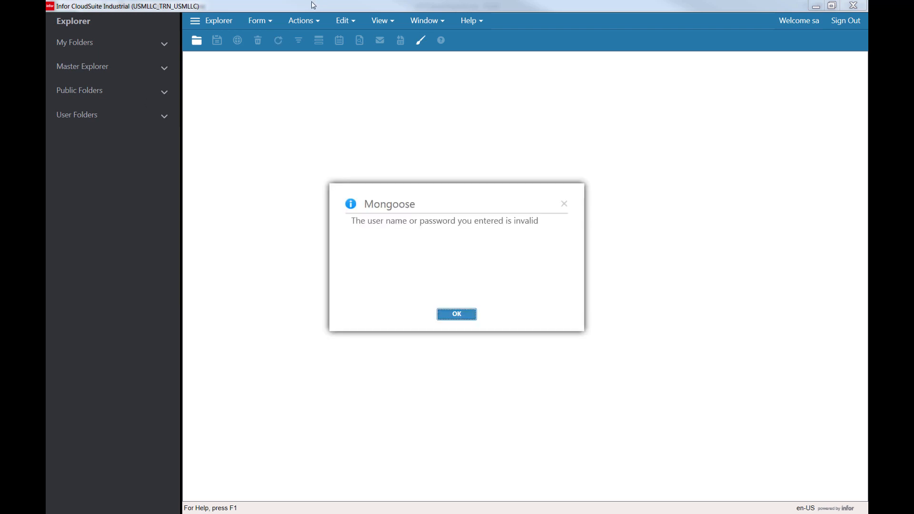
pyautogui.press('Return')
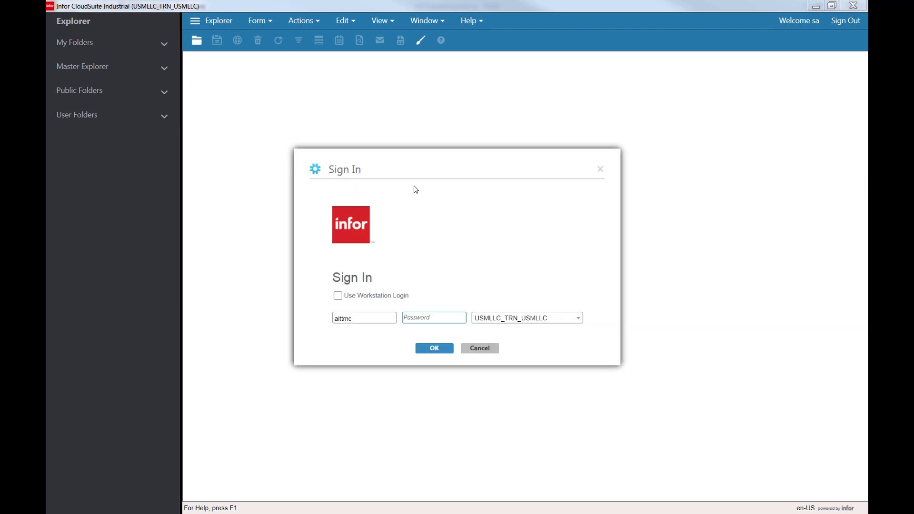
# Re-enter the account password and submit the sign-in again.
pyautogui.write('********')
pyautogui.press('Return')
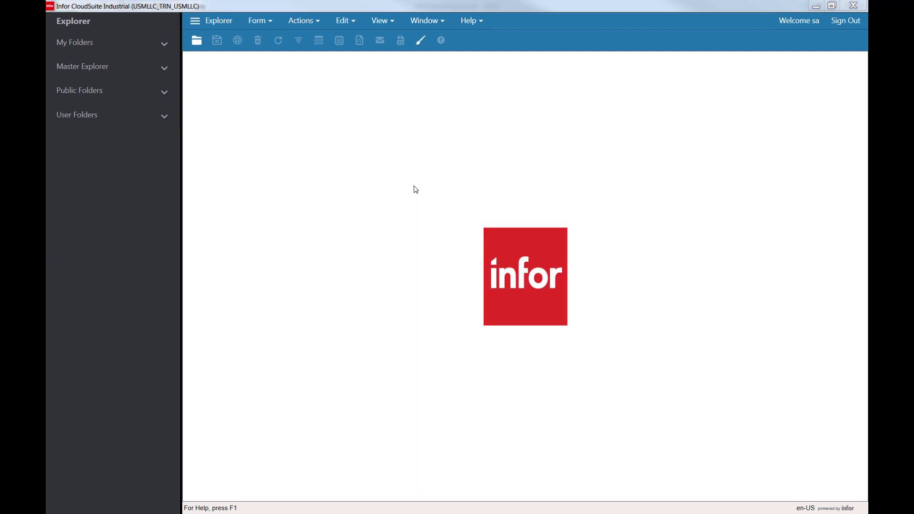
pyautogui.press('Return')
pyautogui.press('Return')
pyautogui.press('Return')
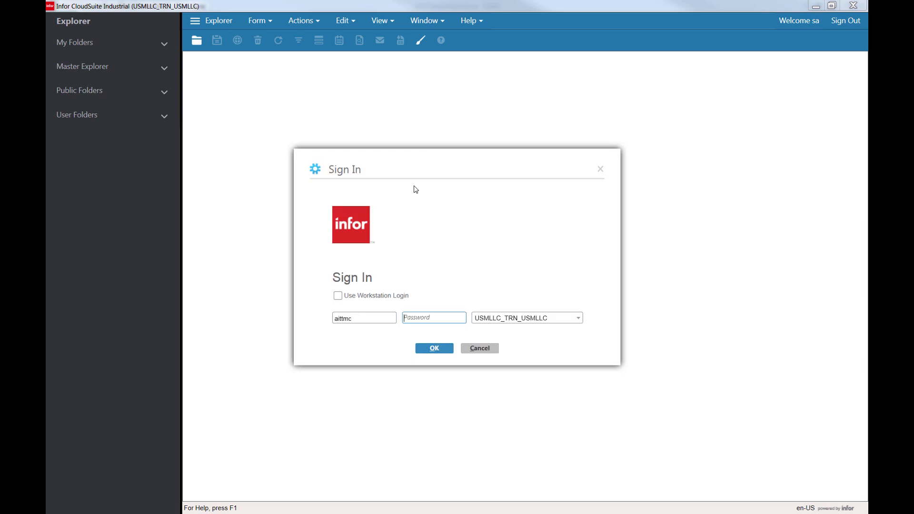
# Sign in to USMLLC_TRN_USMLLC in a new session, entering the account password.
pyautogui.press('Tab')
pyautogui.click(578, 320)
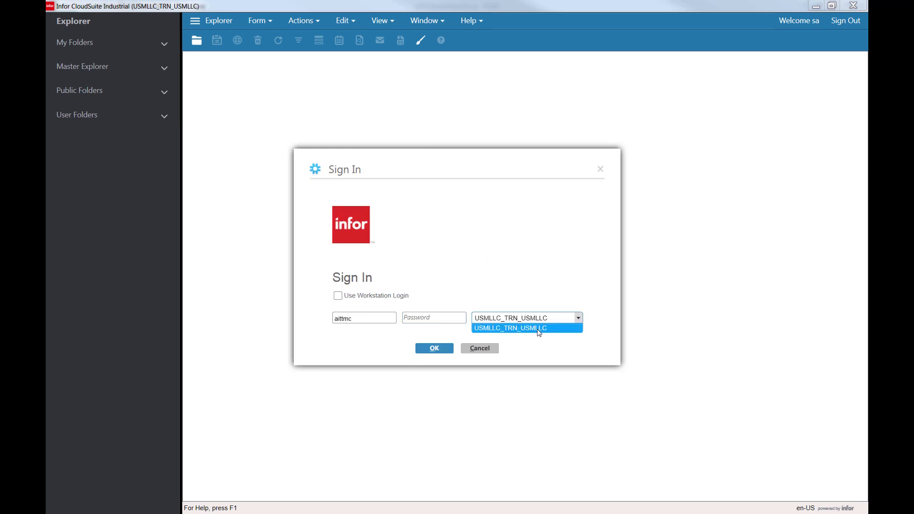
pyautogui.click(446, 317)
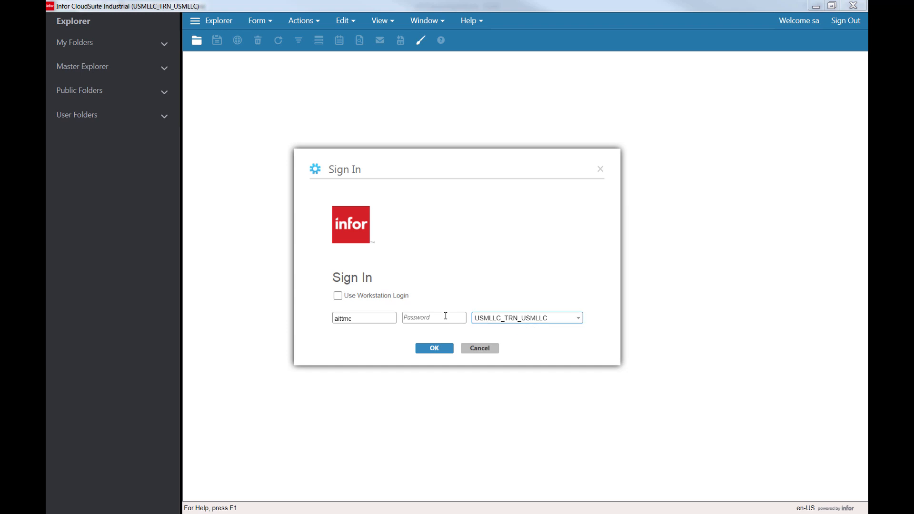
pyautogui.click(471, 351)
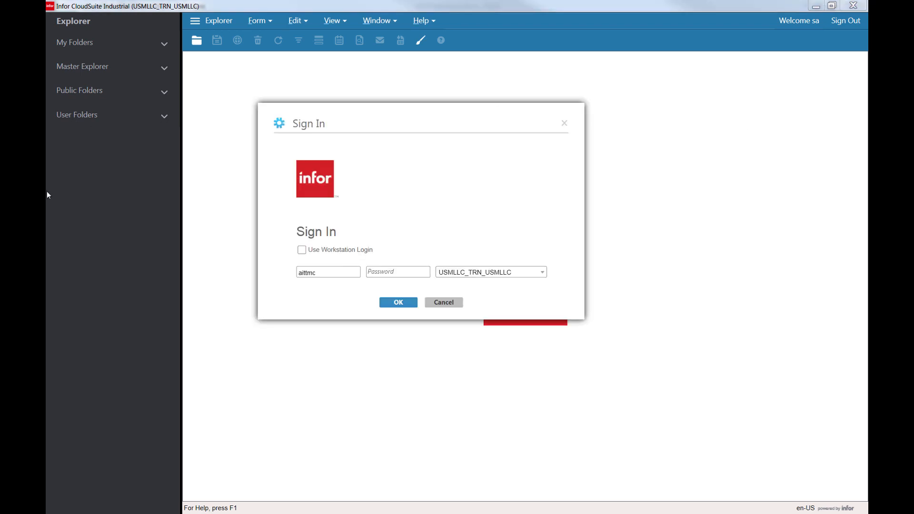
pyautogui.click(390, 273)
pyautogui.write('a********')
pyautogui.press('Return')
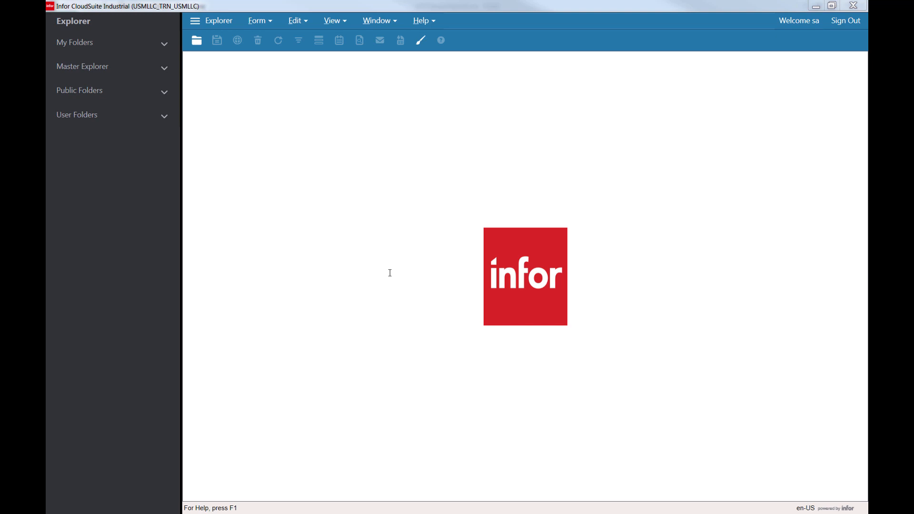
# Open the Lots form in the original session, dismiss the compile error, and close the form.
pyautogui.click(191, 21)
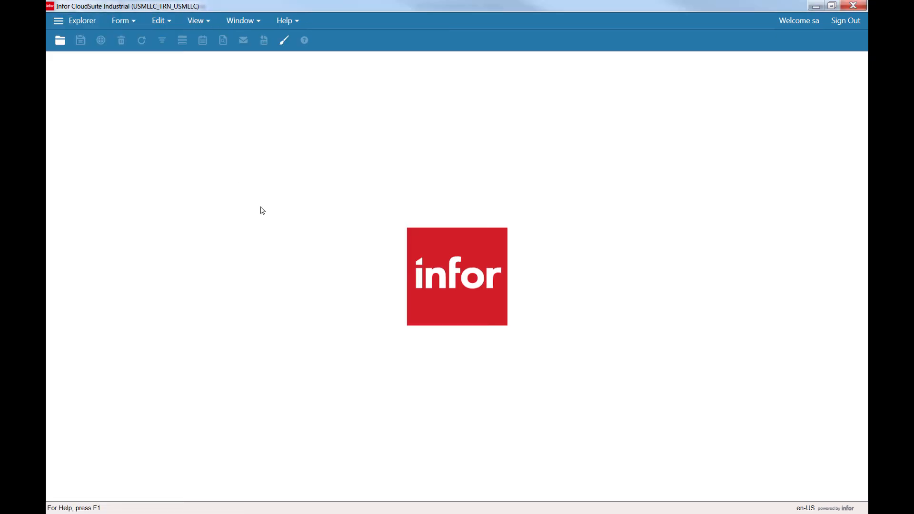
pyautogui.hotkey('ctrl', 'o')
pyautogui.write('lots')
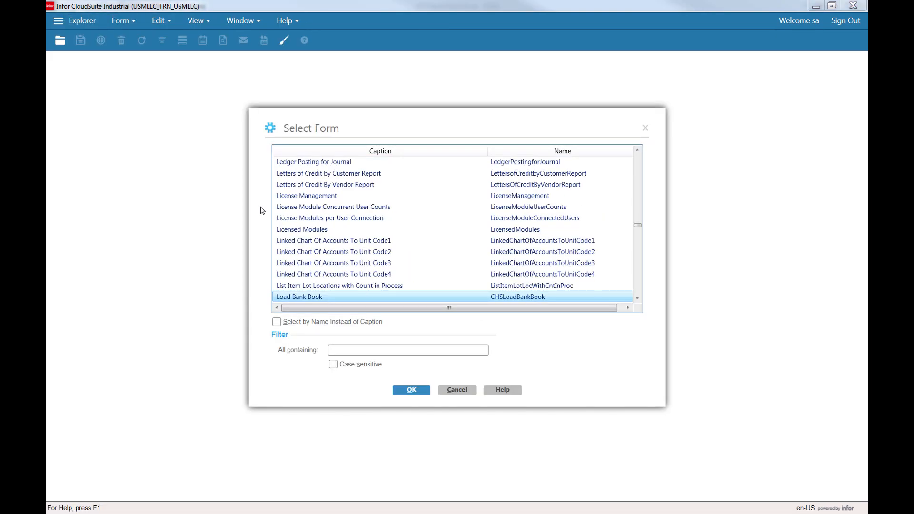
pyautogui.press('Down')
pyautogui.press('Up')
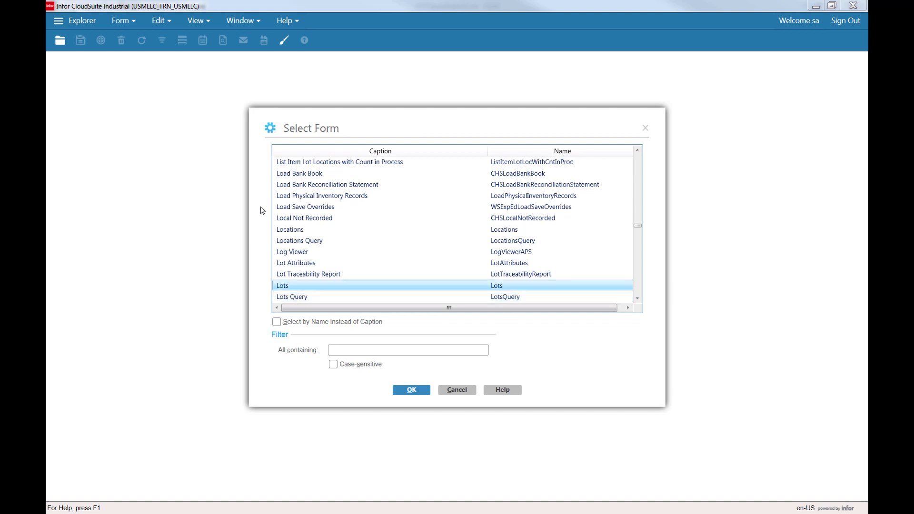
pyautogui.press('Return')
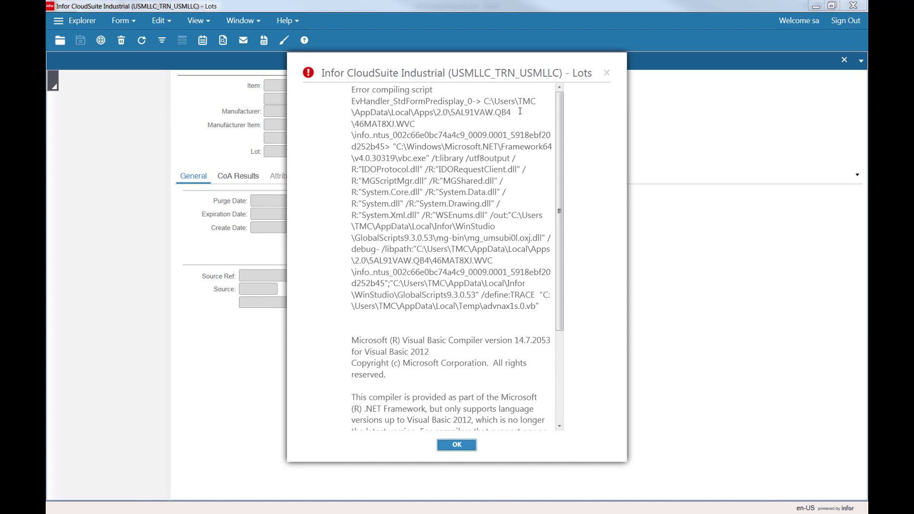
pyautogui.press('Return')
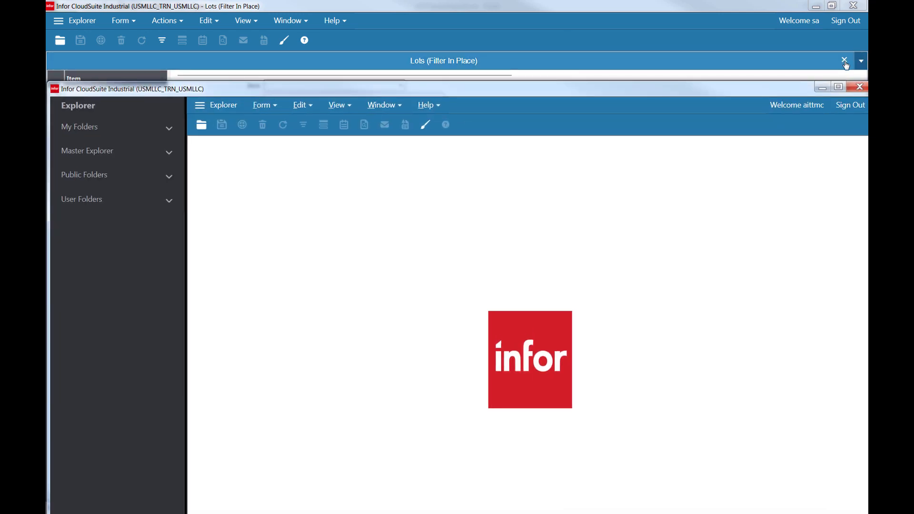
pyautogui.click(845, 61)
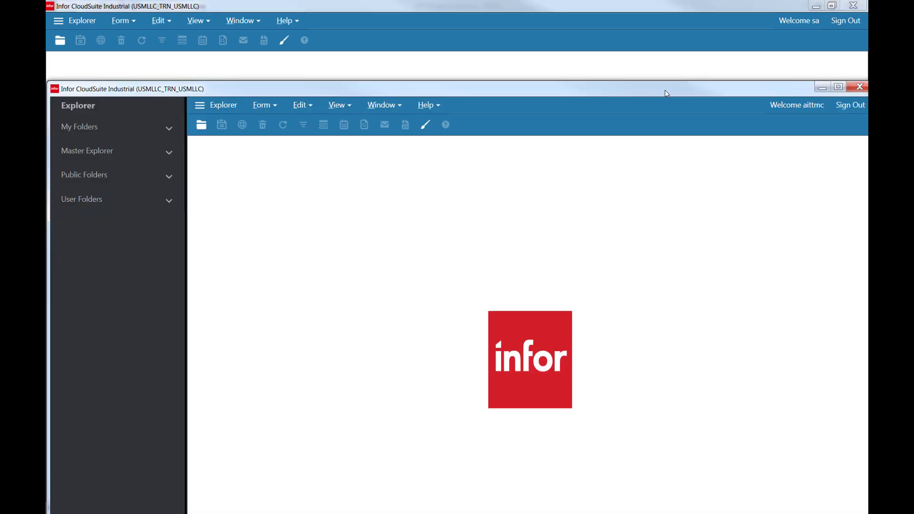
# Maximize the new session window and open the Lots form in it.
pyautogui.doubleClick(672, 90)
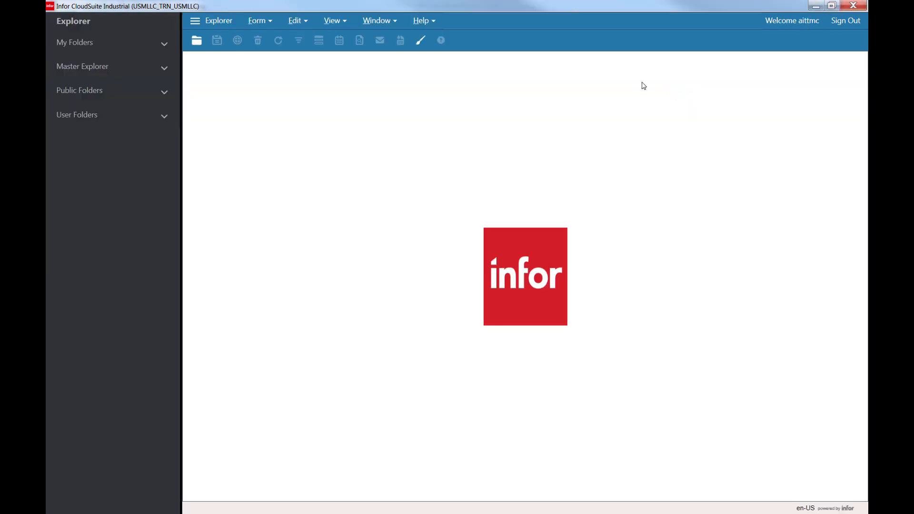
pyautogui.hotkey('ctrl', 'o')
pyautogui.write('lots')
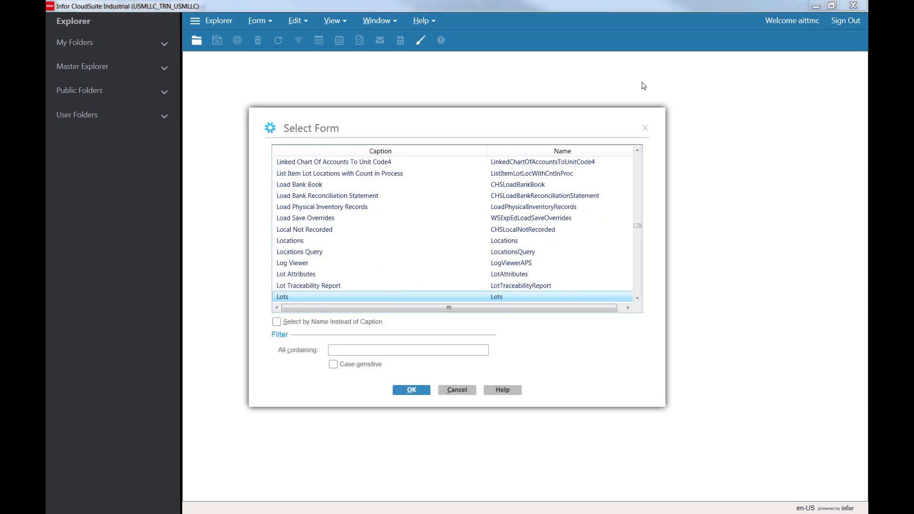
pyautogui.press('Return')
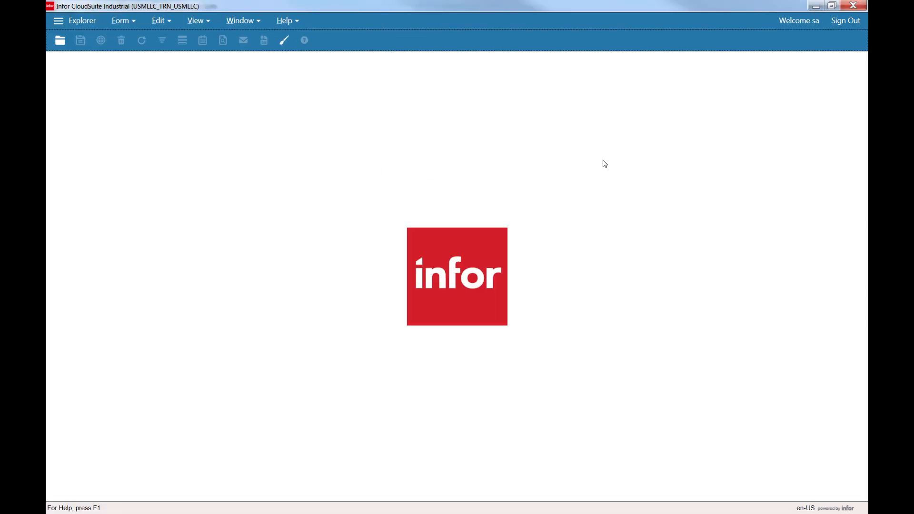
# Reopen the Lots form from the recent forms list in the original session and close the compile error.
pyautogui.click(153, 22)
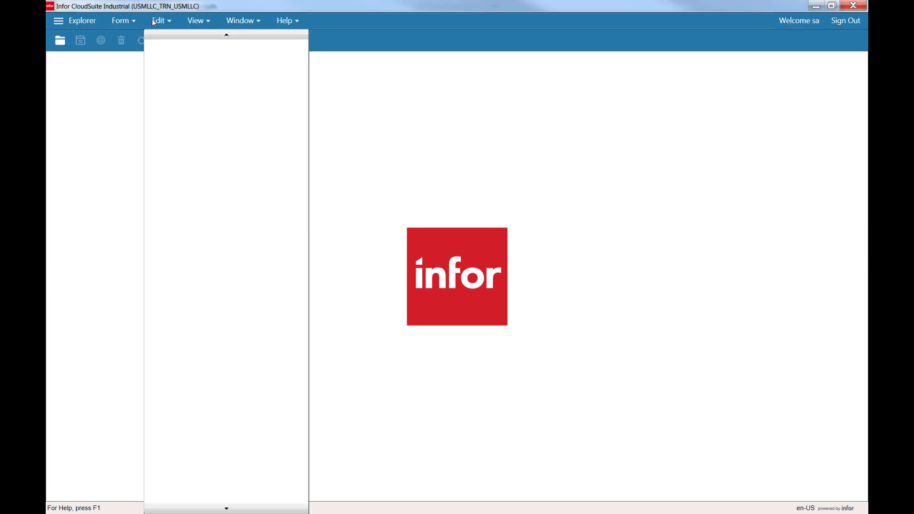
pyautogui.click(121, 21)
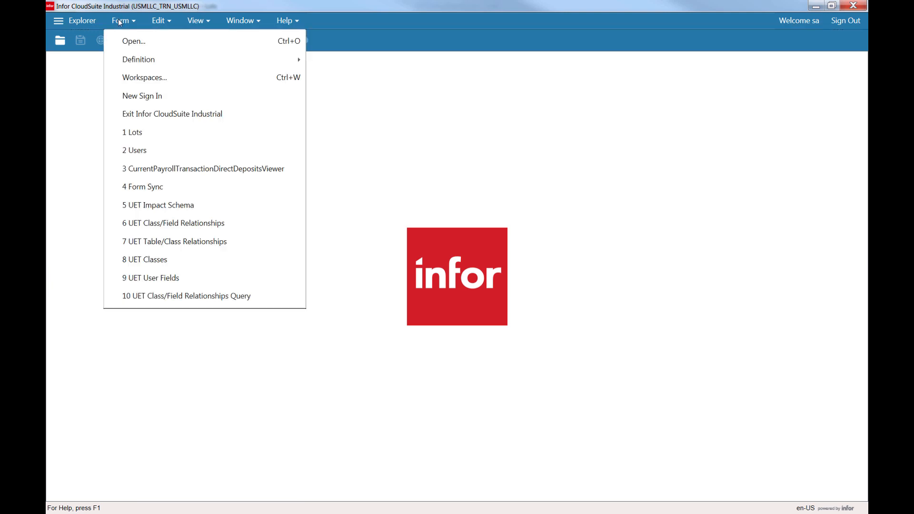
pyautogui.click(143, 137)
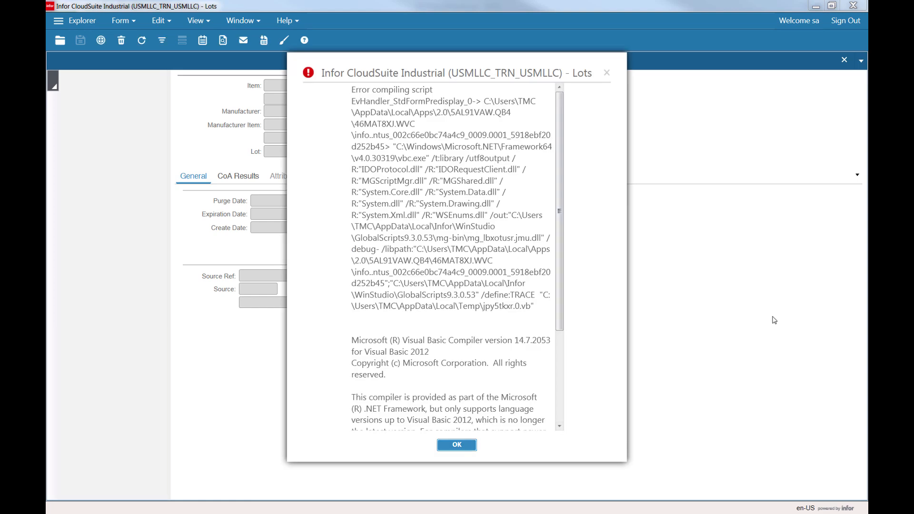
pyautogui.press('Return')
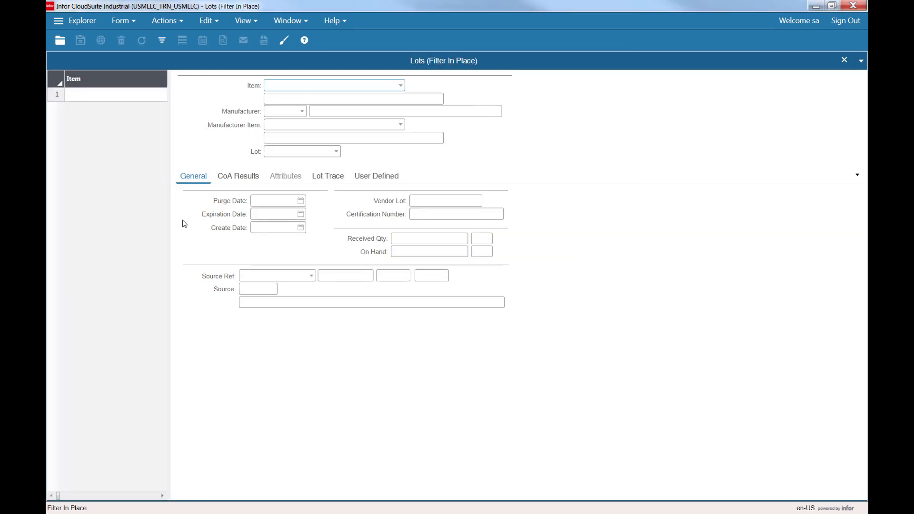
# Switch to the new session's Lots form and check its version in About This Form.
pyautogui.click(234, 178)
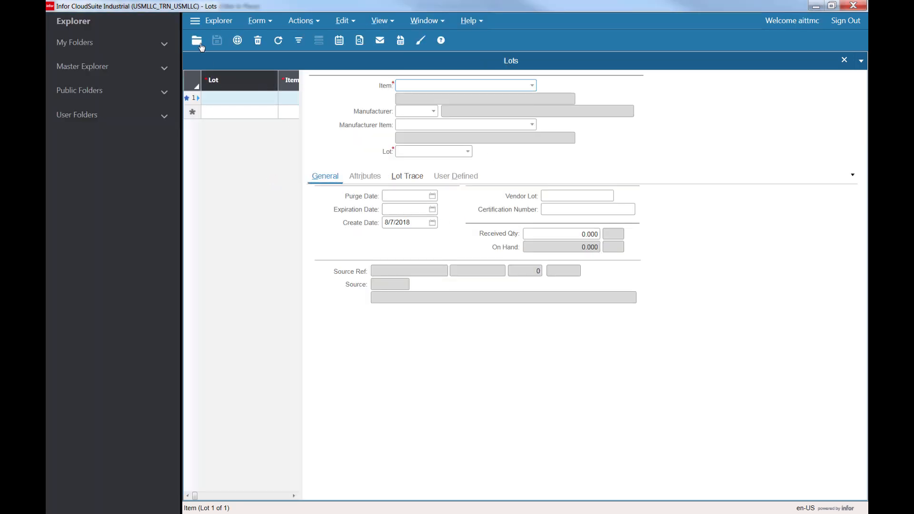
pyautogui.click(251, 323)
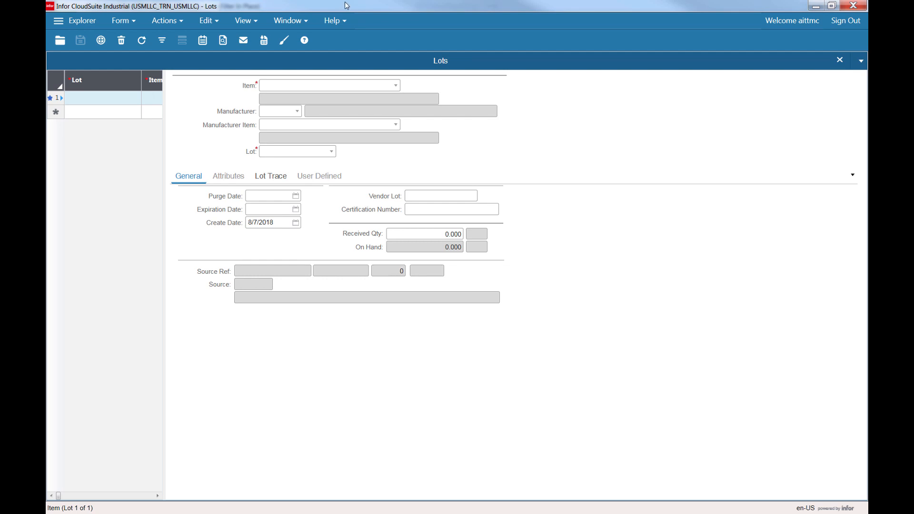
pyautogui.click(335, 24)
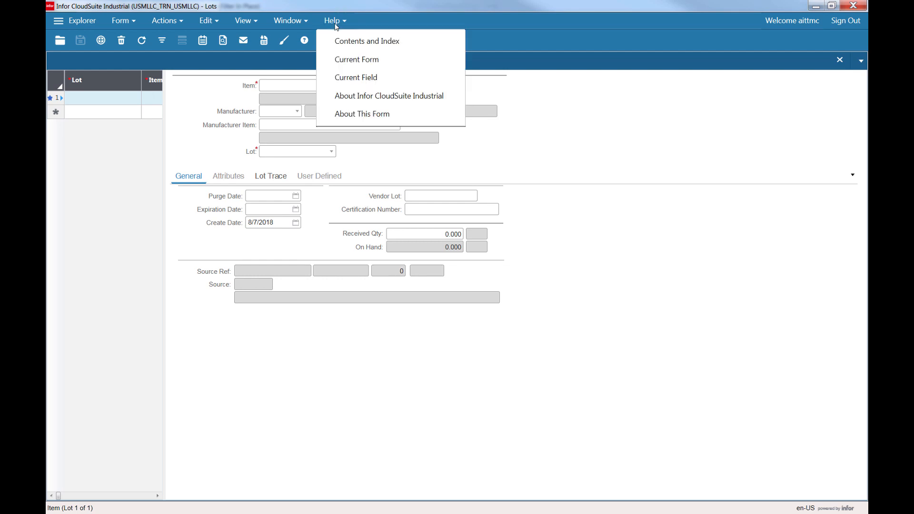
pyautogui.click(388, 116)
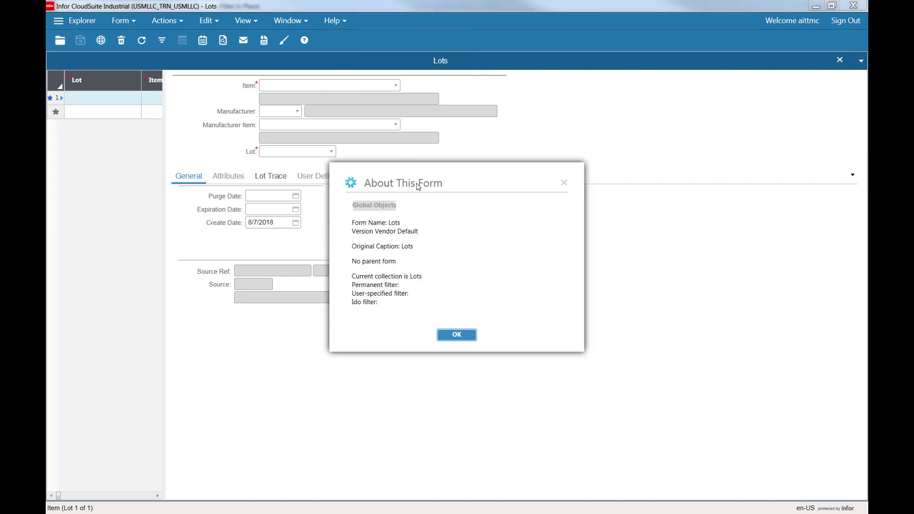
pyautogui.press('Return')
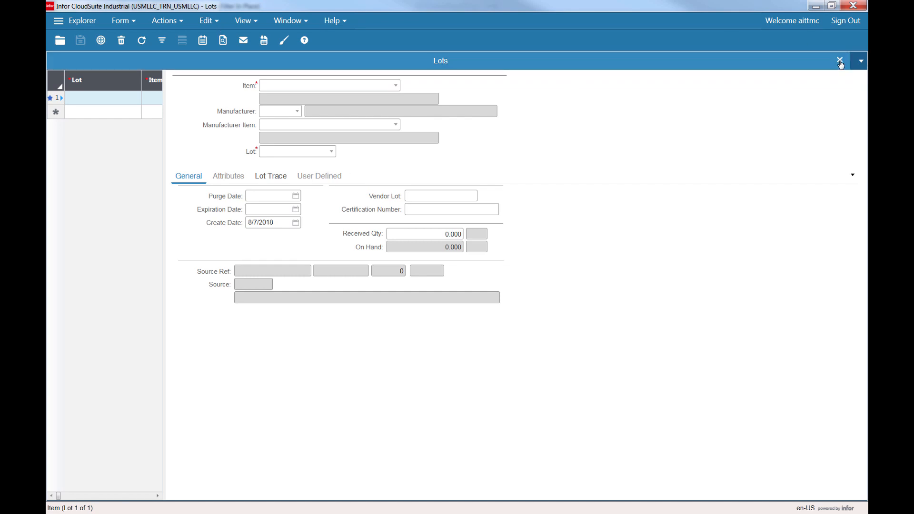
# Close the Lots form and set the editing scope to Site Default through Site Developer Impersonation.
pyautogui.click(842, 61)
pyautogui.click(159, 21)
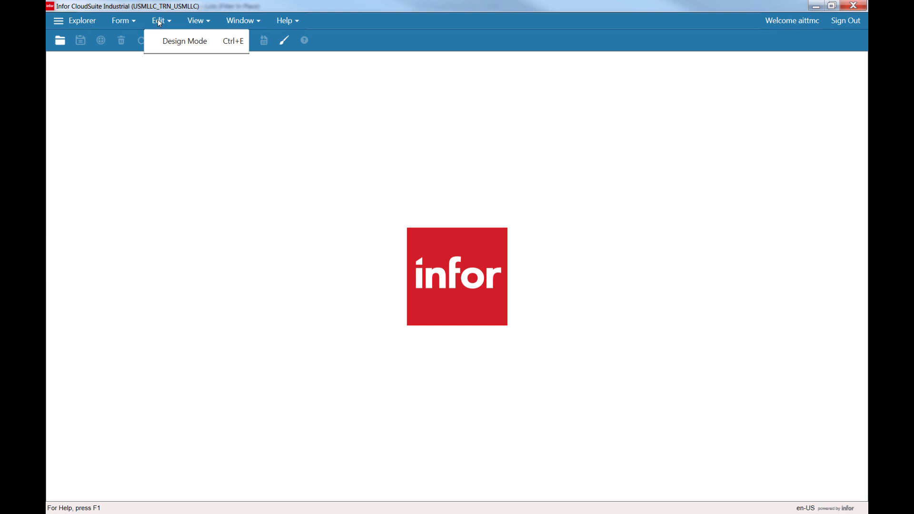
pyautogui.click(127, 20)
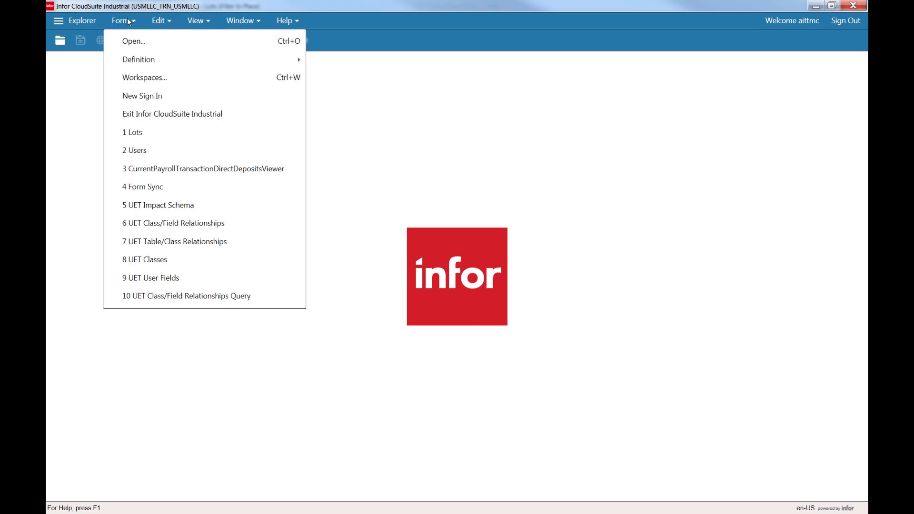
pyautogui.moveTo(298, 57)
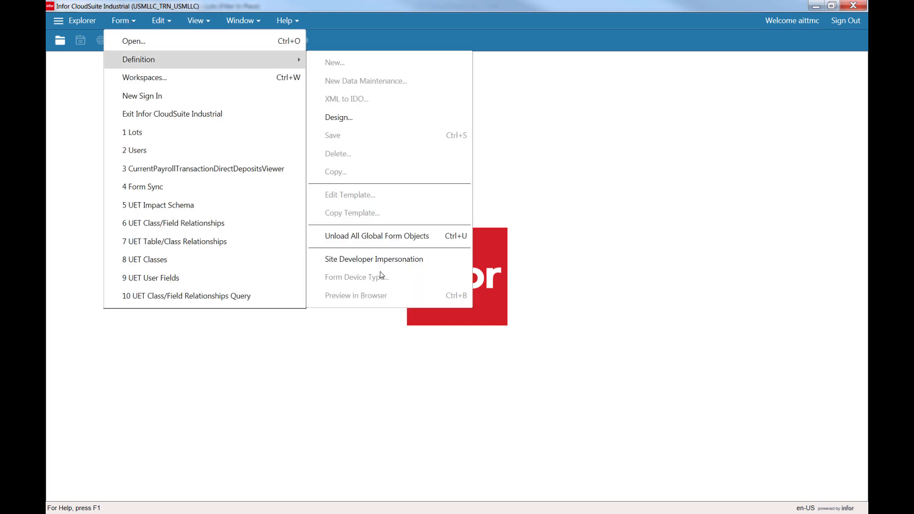
pyautogui.click(379, 264)
pyautogui.click(559, 227)
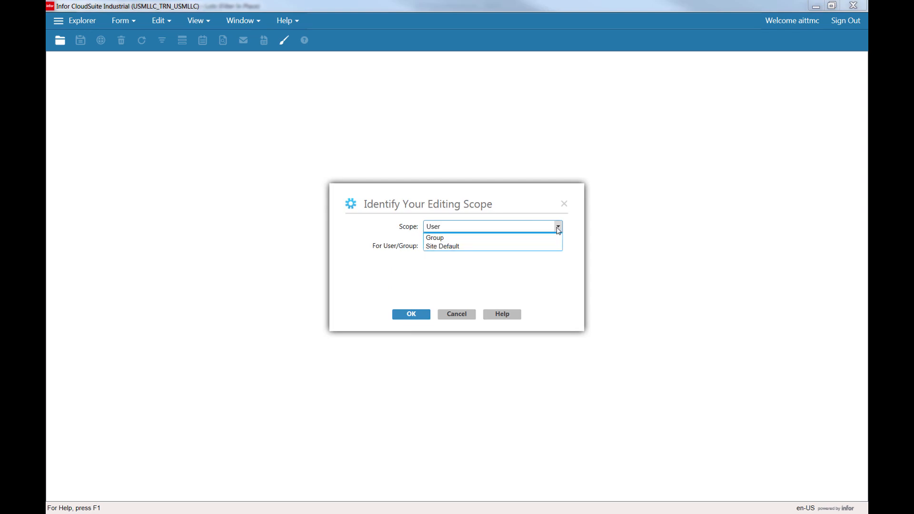
pyautogui.click(466, 254)
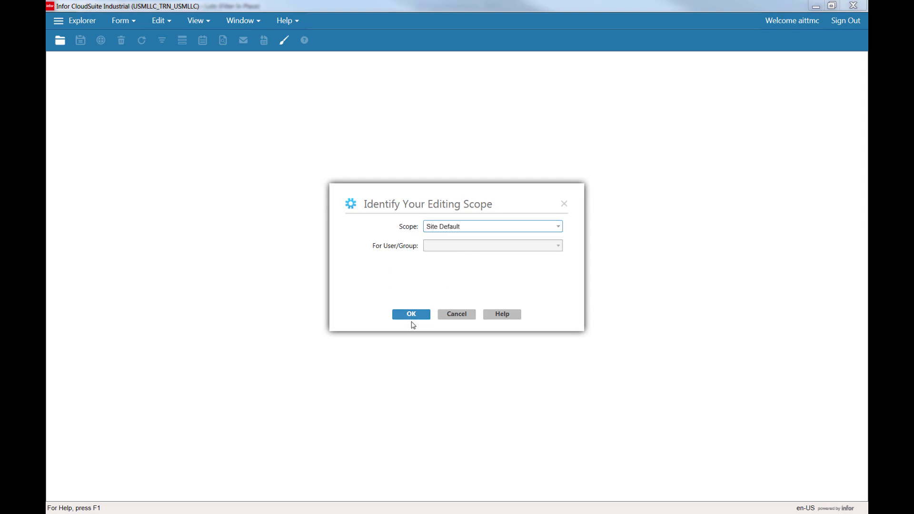
pyautogui.click(411, 316)
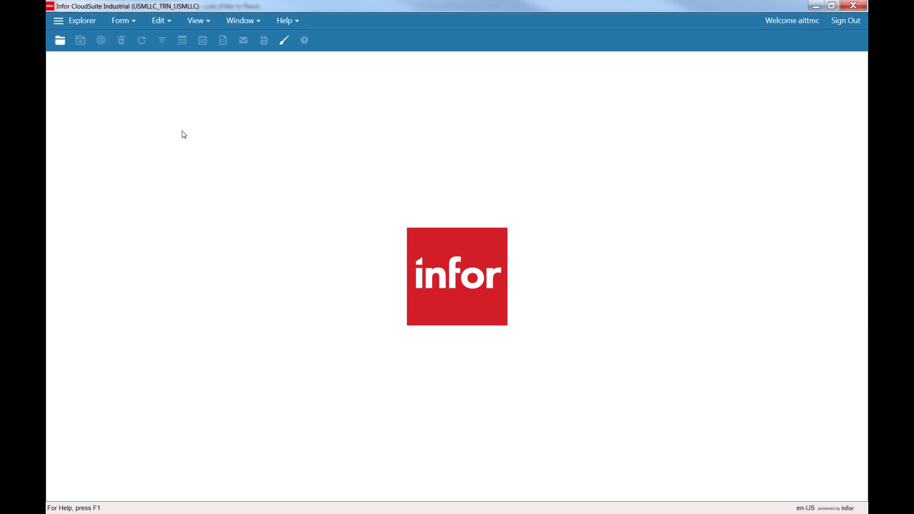
# Open the Lots form in the new session.
pyautogui.hotkey('ctrl', 'o')
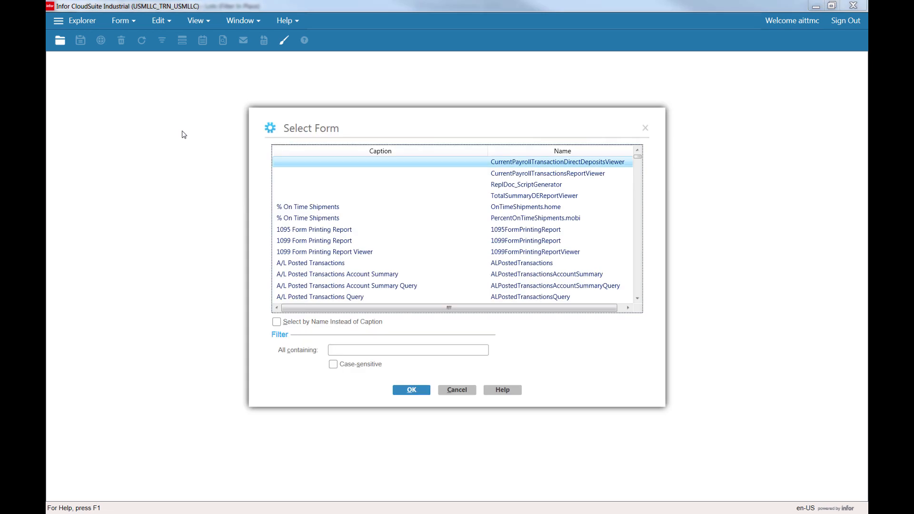
pyautogui.write('lots')
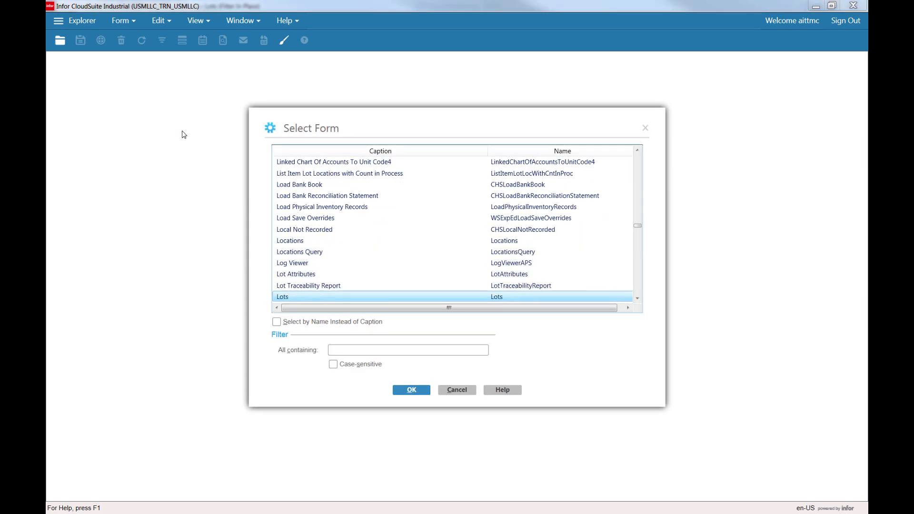
pyautogui.press('Return')
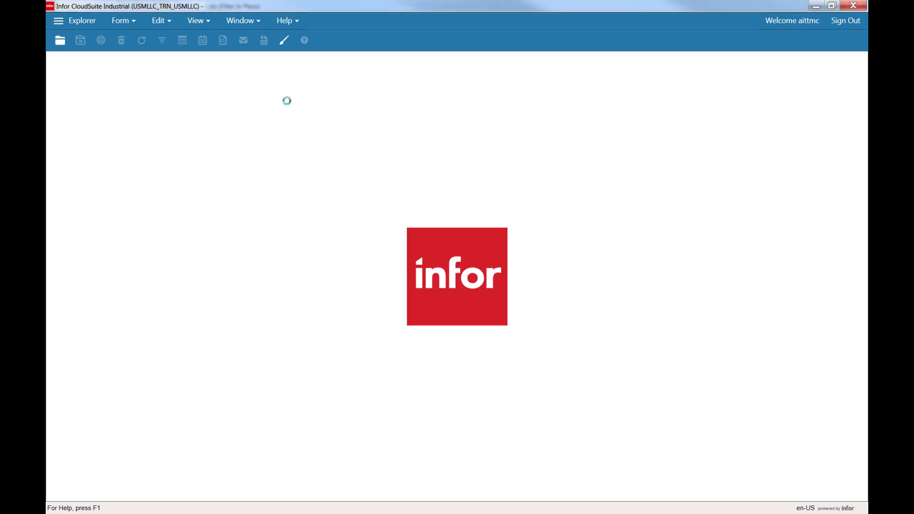
# Check the Lots form's version in About This Form and close the dialog.
pyautogui.click(288, 22)
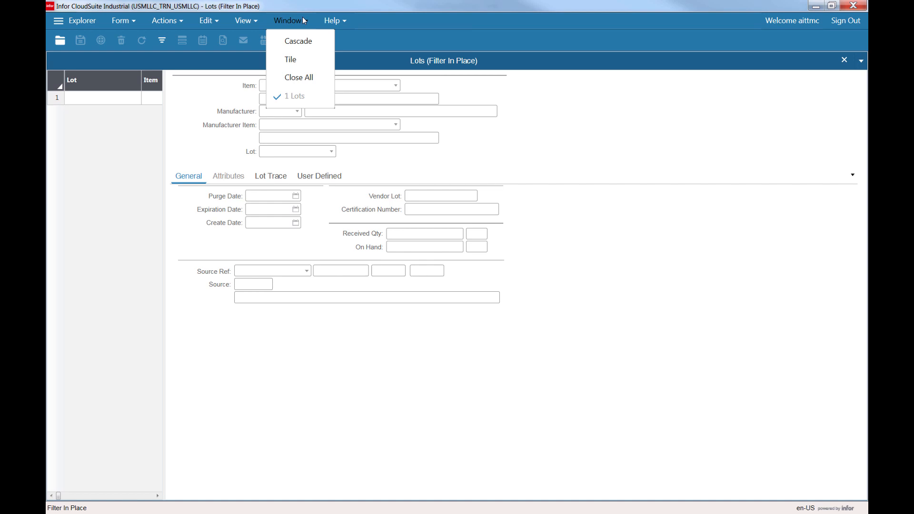
pyautogui.click(348, 113)
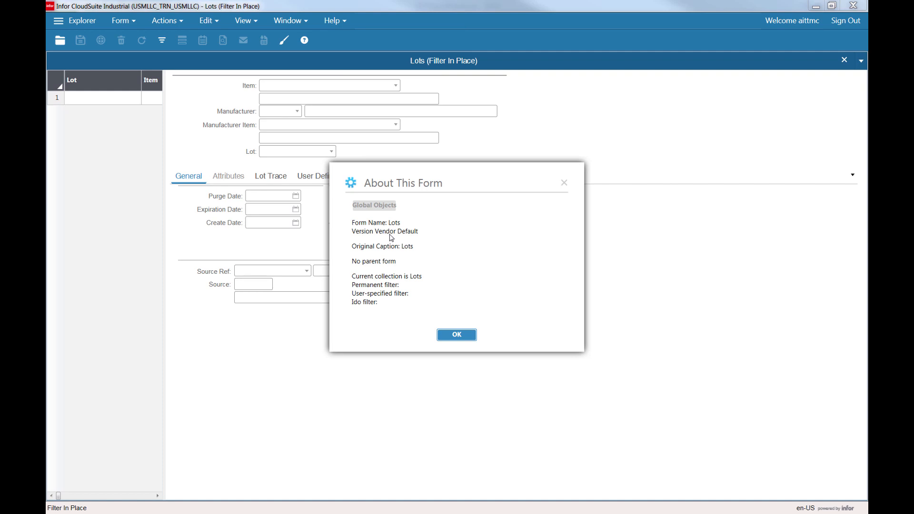
pyautogui.press('Return')
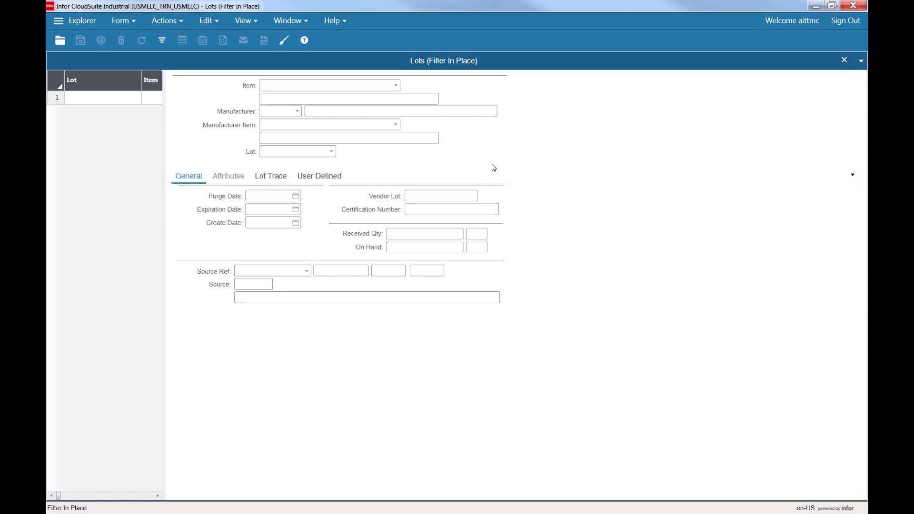
# Enter Design Mode and add a new tab to the form's notebook named CofATab.
pyautogui.click(283, 45)
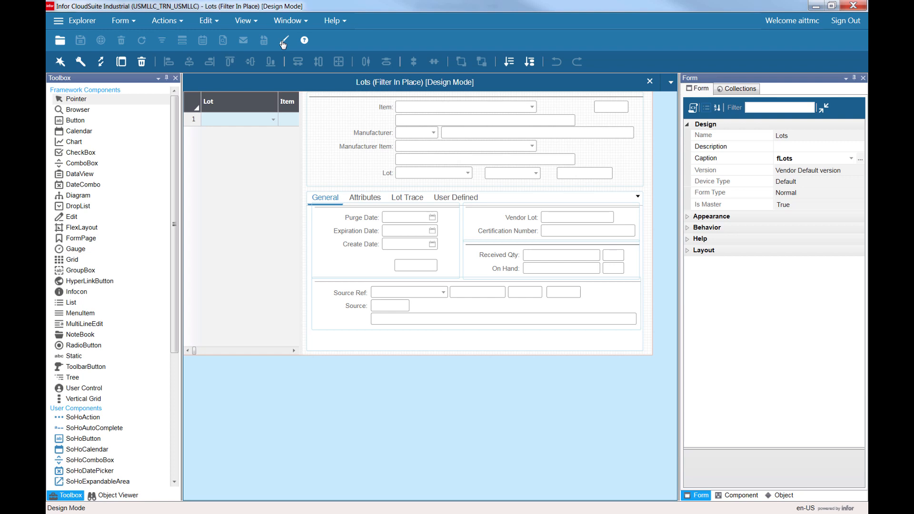
pyautogui.click(317, 203)
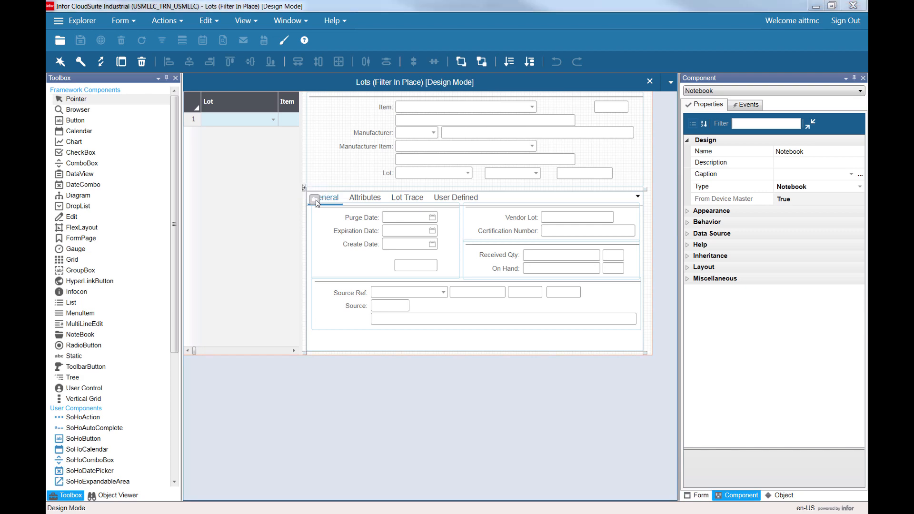
pyautogui.click(314, 200)
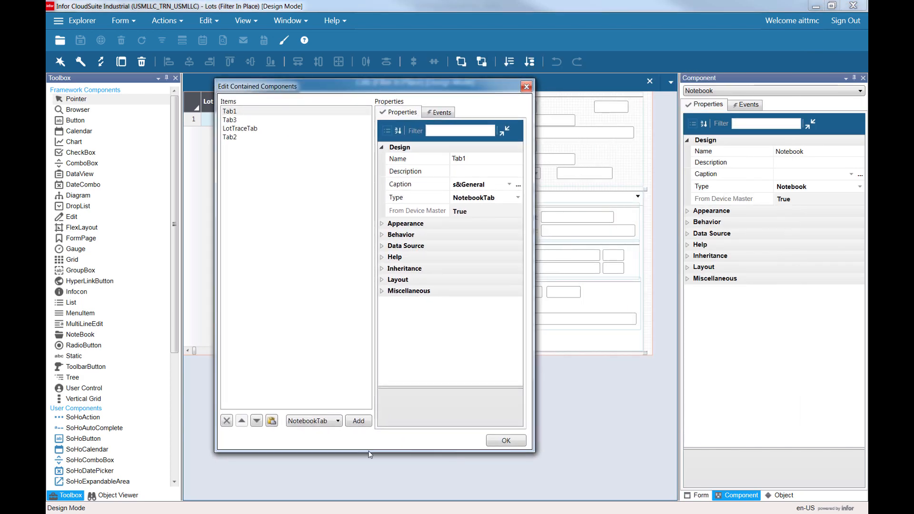
pyautogui.click(356, 424)
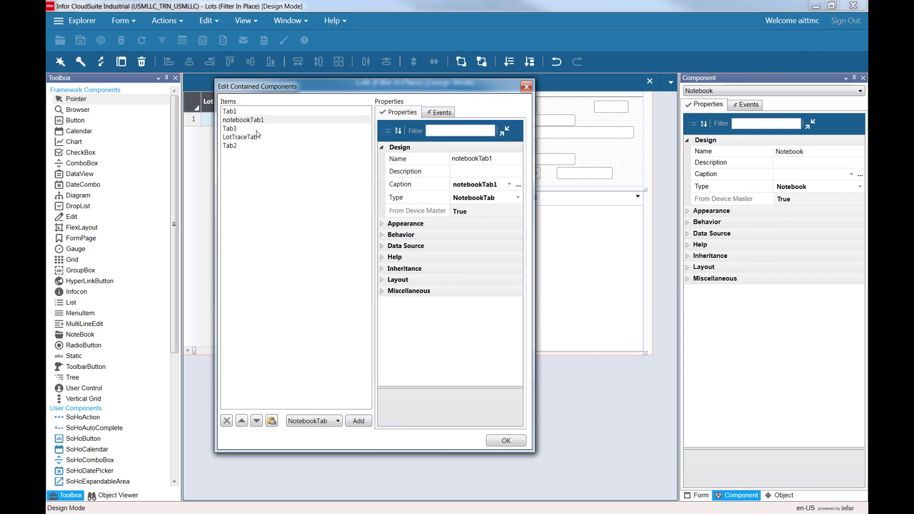
pyautogui.click(500, 158)
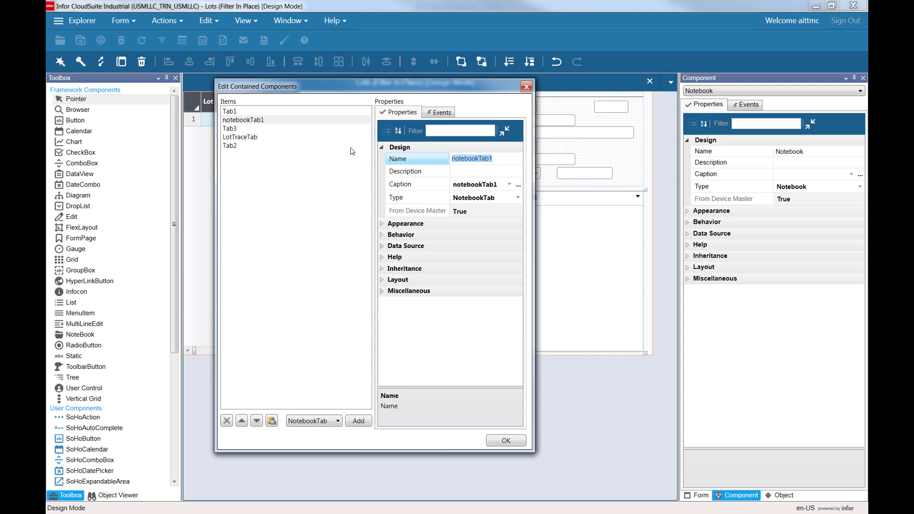
pyautogui.write('CofATab')
pyautogui.press('Tab')
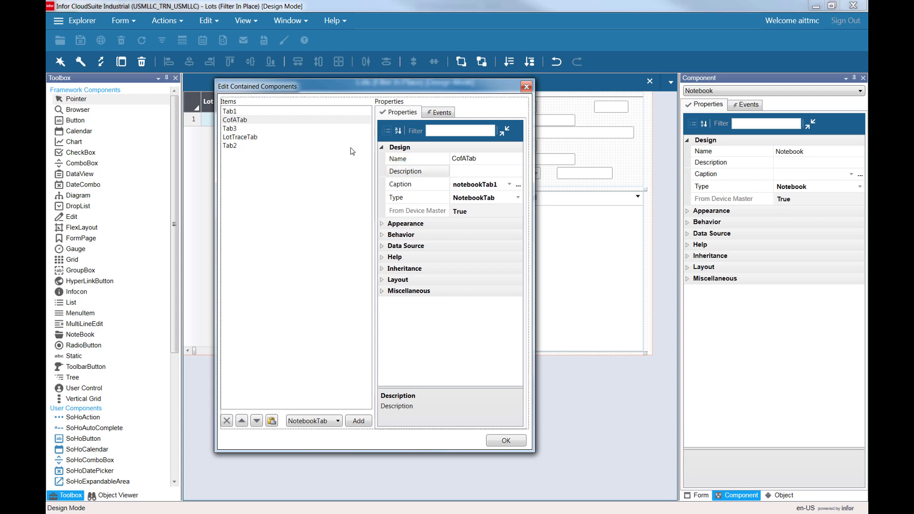
# Set the new tab's caption to Certs and apply the notebook changes.
pyautogui.click(473, 184)
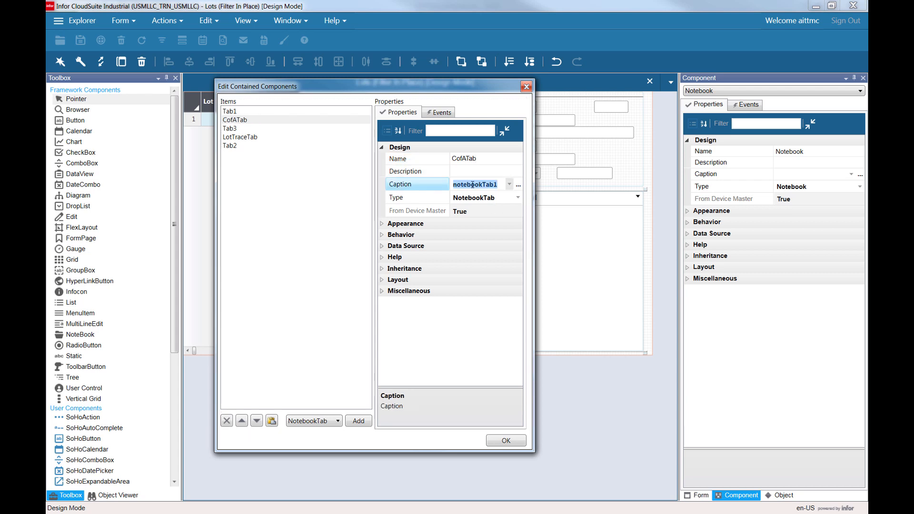
pyautogui.write('Certs')
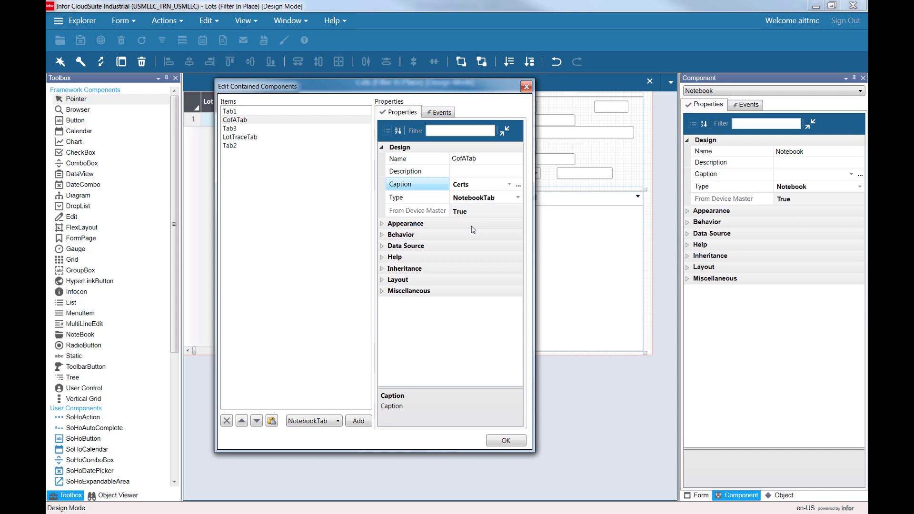
pyautogui.press('Tab')
pyautogui.click(506, 441)
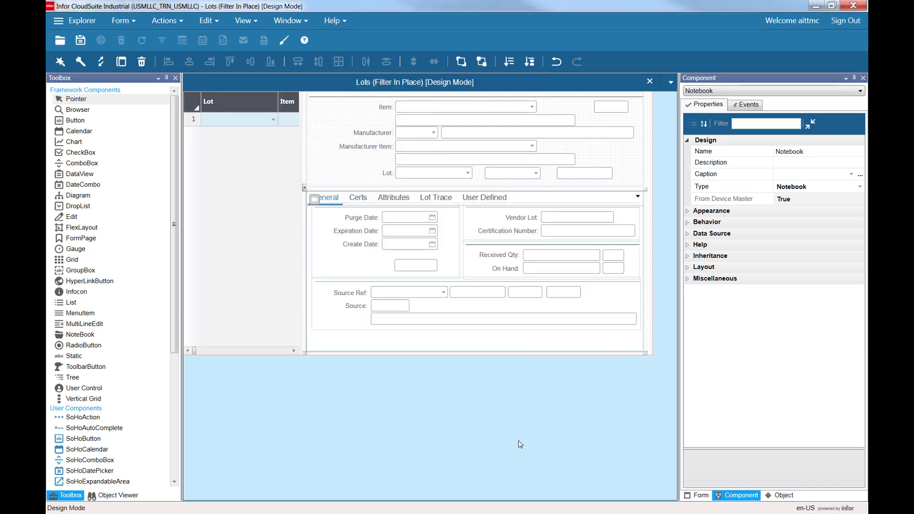
# Show the Certs tab and browse the properties of the form's SL.SLLots primary collection.
pyautogui.click(364, 202)
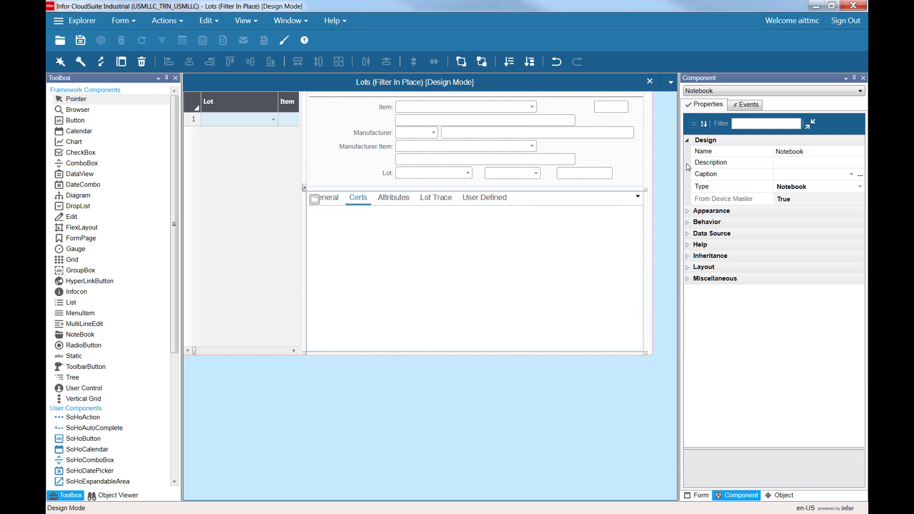
pyautogui.click(701, 497)
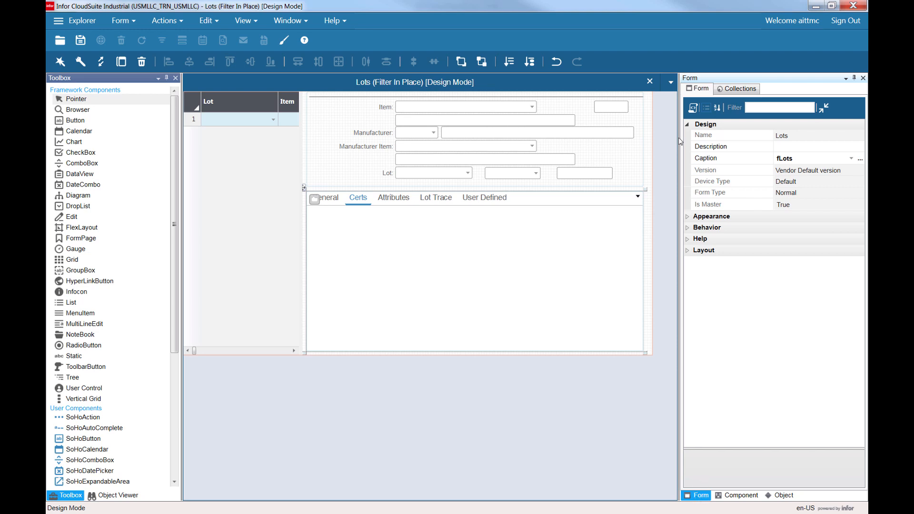
pyautogui.click(736, 90)
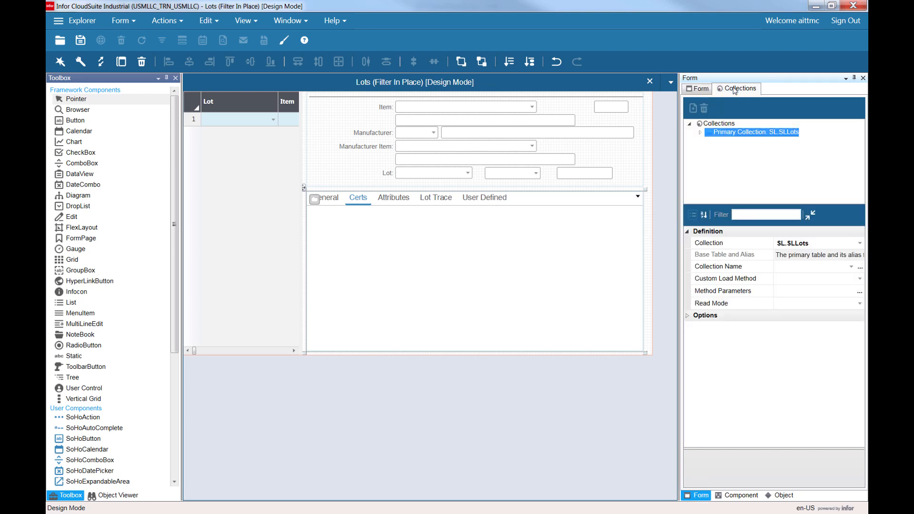
pyautogui.click(700, 133)
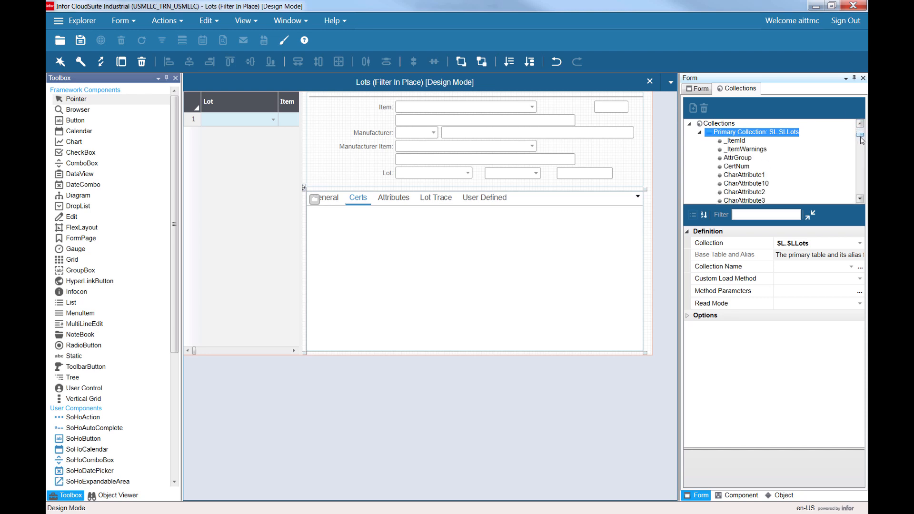
pyautogui.moveTo(862, 139); pyautogui.dragTo(862, 158)
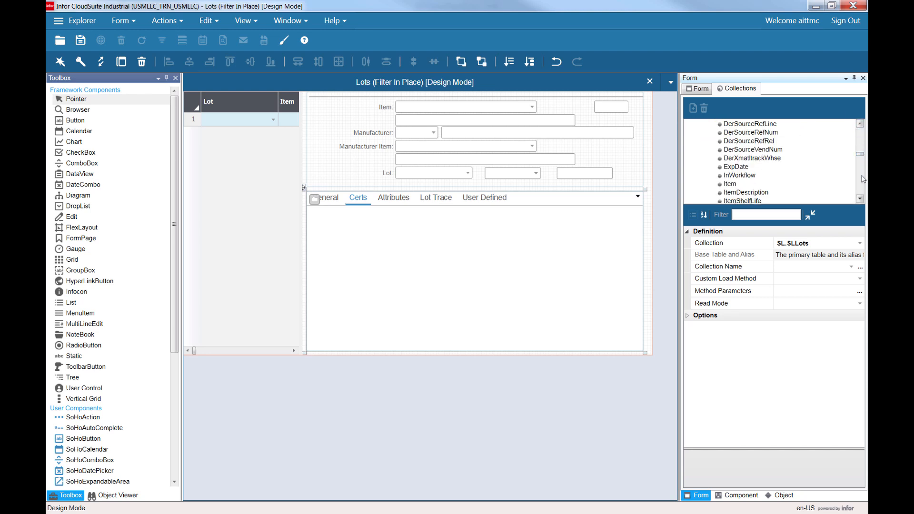
pyautogui.scroll(-5, 863, 178)
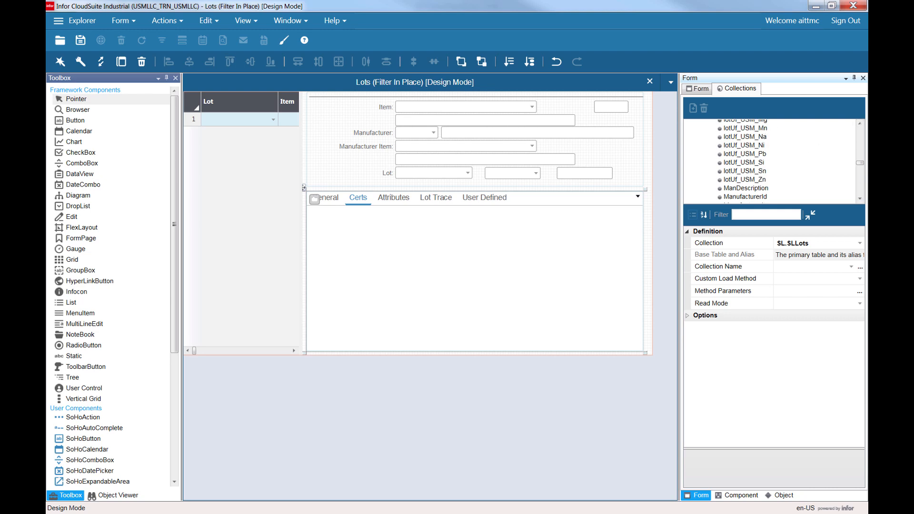
pyautogui.click(860, 123)
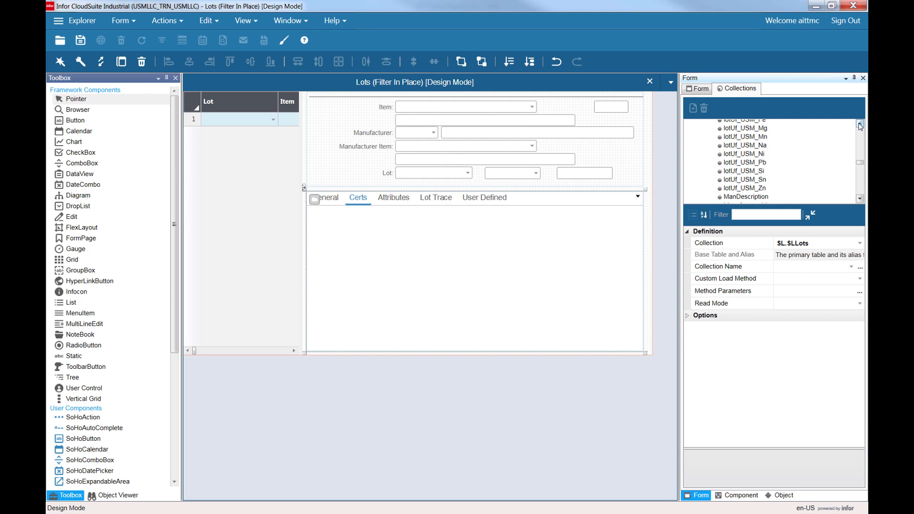
pyautogui.click(860, 124)
pyautogui.click(860, 124)
pyautogui.click(860, 124)
pyautogui.click(860, 124)
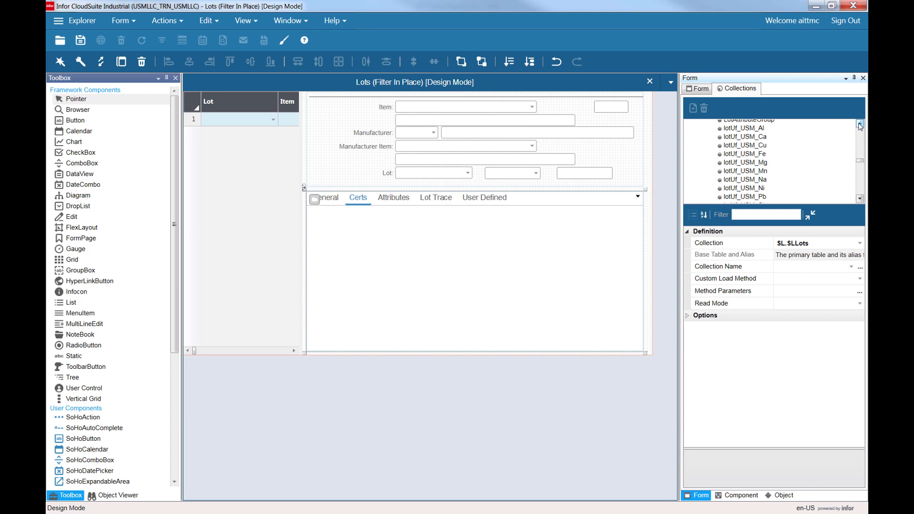
pyautogui.click(860, 124)
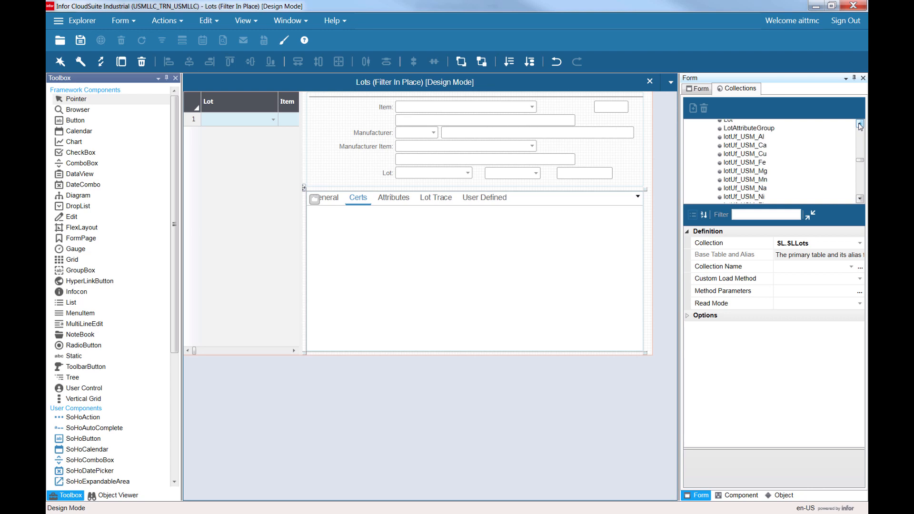
# Drag the lotUf_USM_Al property onto the Certs tab to add its field.
pyautogui.click(744, 138)
pyautogui.moveTo(744, 141); pyautogui.dragTo(727, 168)
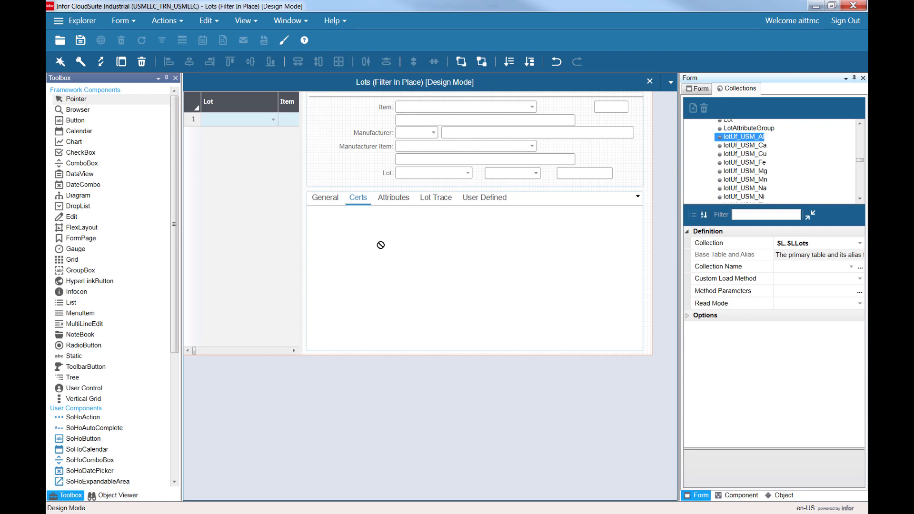
pyautogui.click(360, 200)
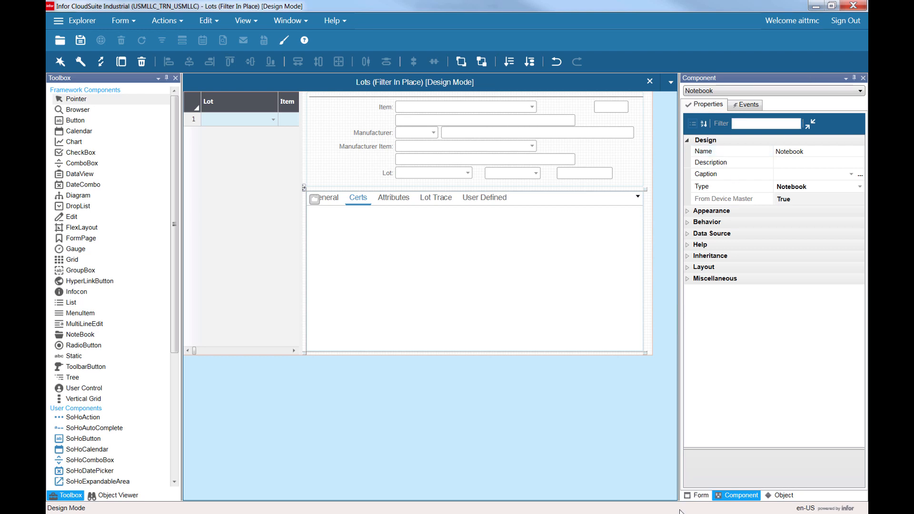
pyautogui.click(702, 495)
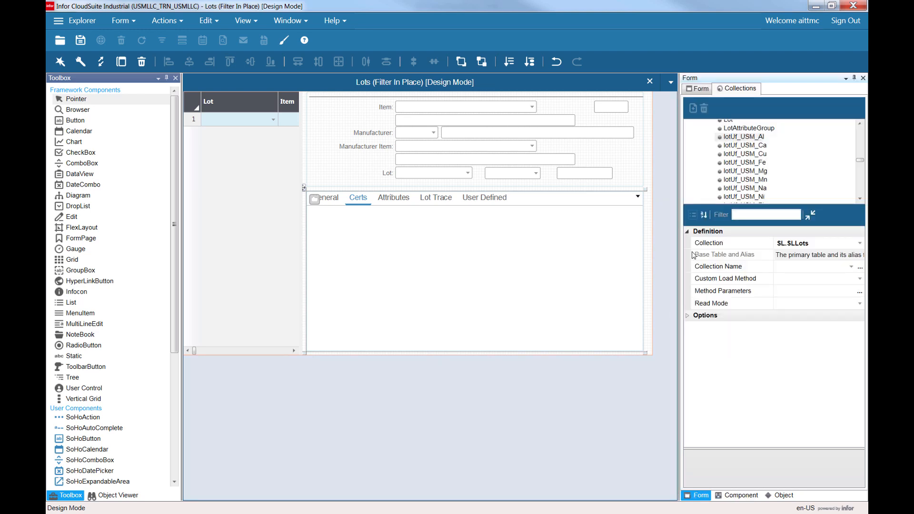
pyautogui.click(739, 137)
pyautogui.moveTo(739, 140); pyautogui.dragTo(711, 101)
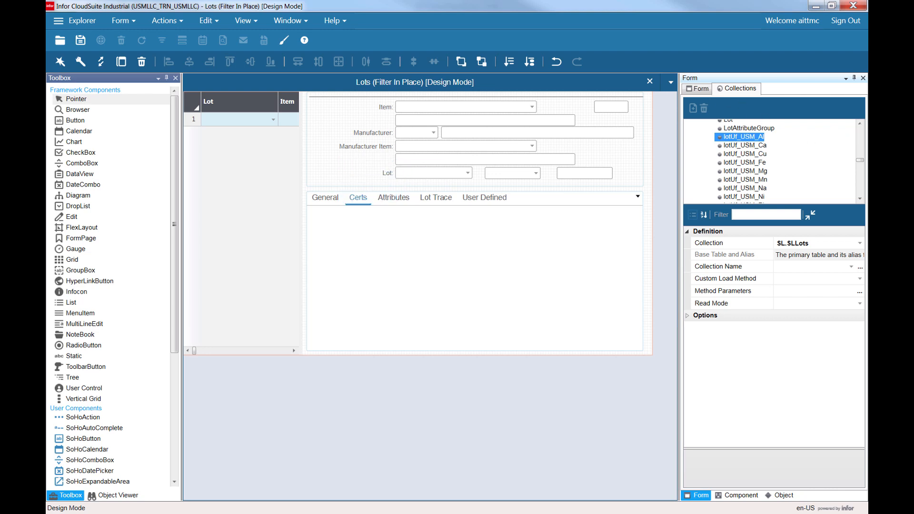
pyautogui.moveTo(744, 136); pyautogui.dragTo(367, 252)
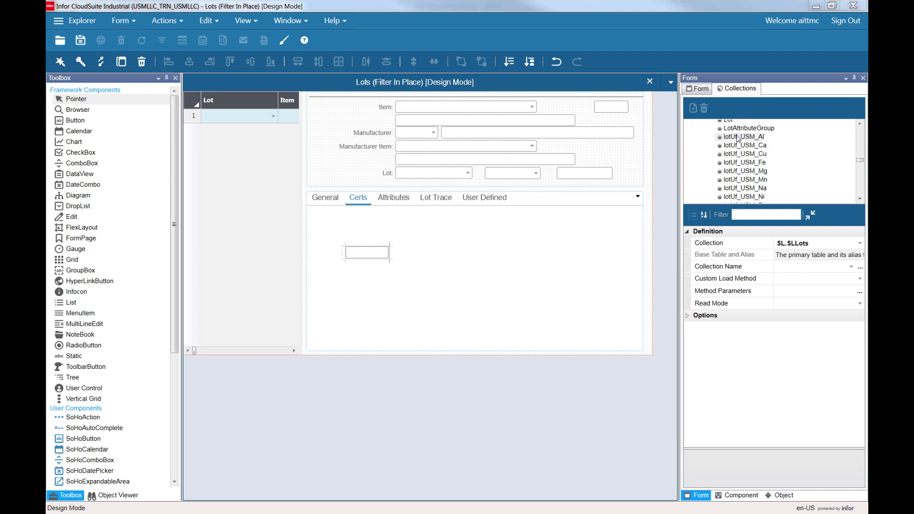
# Drag the lotUf_USM_Ca property onto the form beside the notebook tabs and dismiss the binding notice.
pyautogui.click(739, 146)
pyautogui.moveTo(739, 147); pyautogui.dragTo(572, 183)
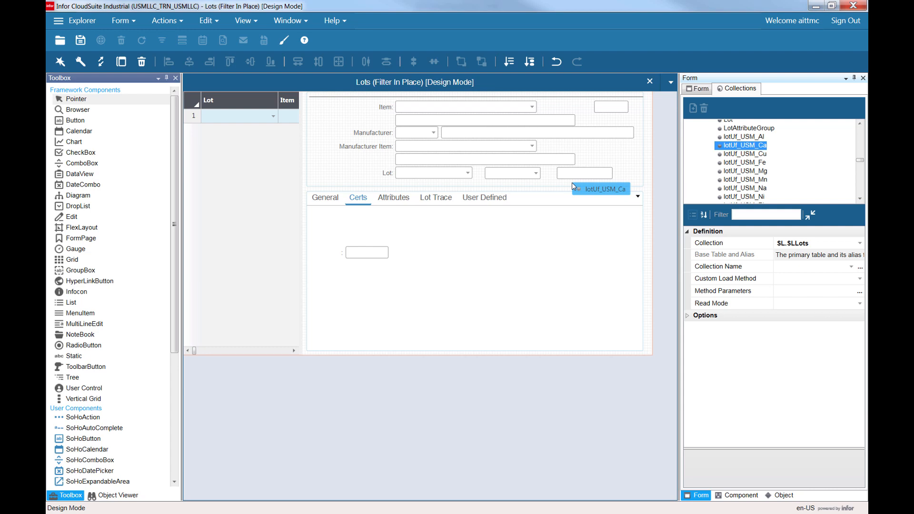
pyautogui.moveTo(572, 183)
pyautogui.mouseDown()
pyautogui.moveTo(563, 218)
pyautogui.moveTo(573, 186)
pyautogui.mouseUp()
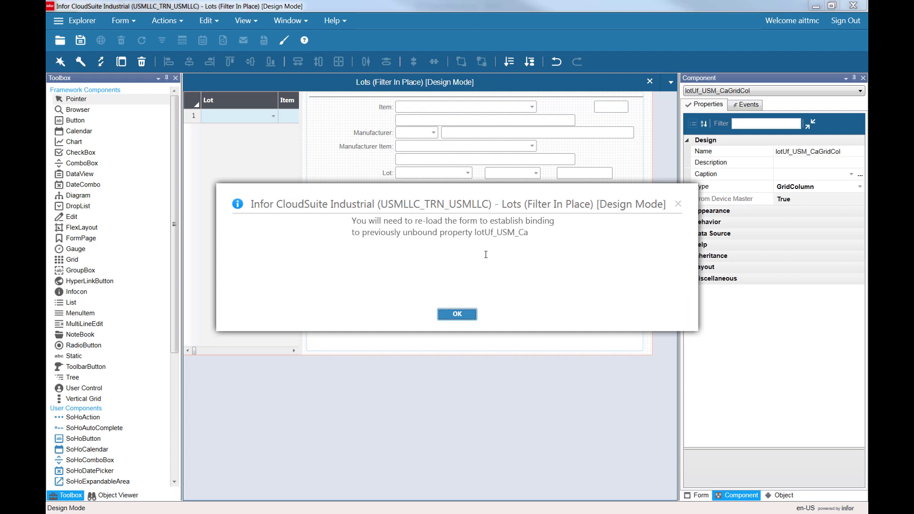
pyautogui.press('Return')
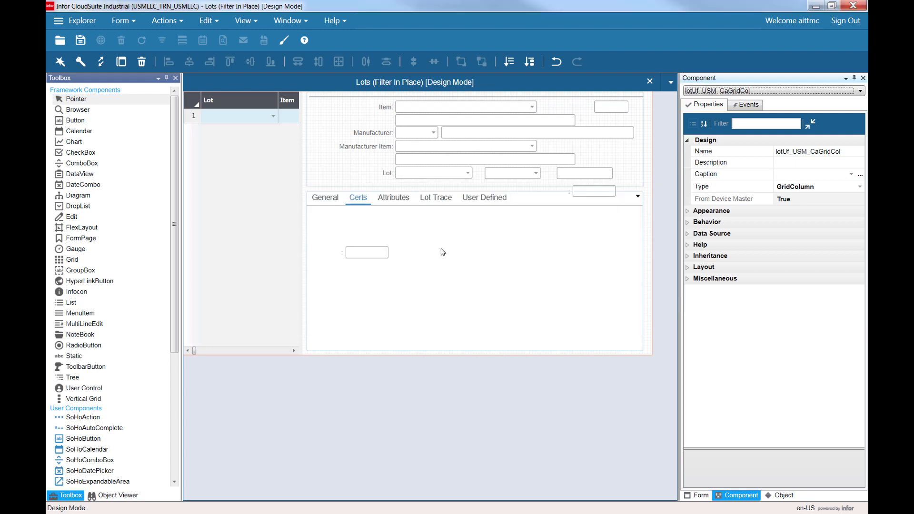
# Move the Ca field from beside the notebook tabs onto the Certs tab, above the Al field.
pyautogui.click(602, 195)
pyautogui.click(569, 196)
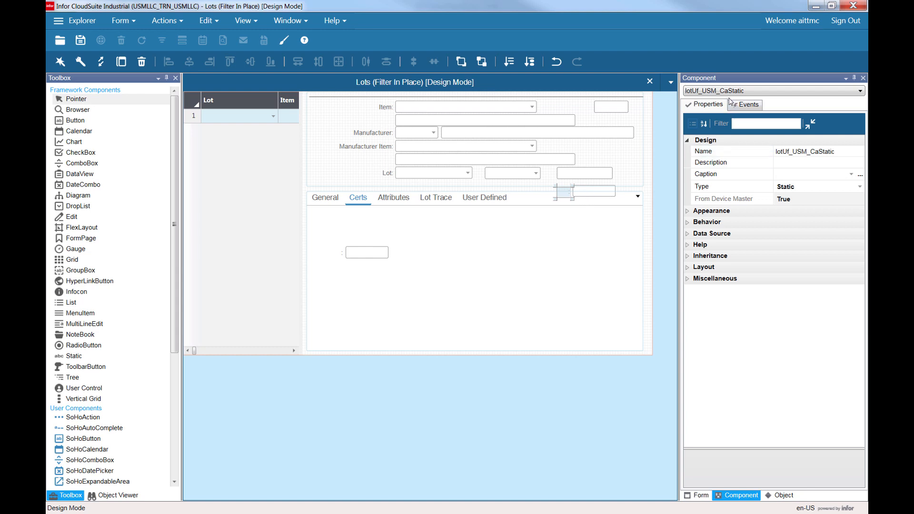
pyautogui.click(581, 194)
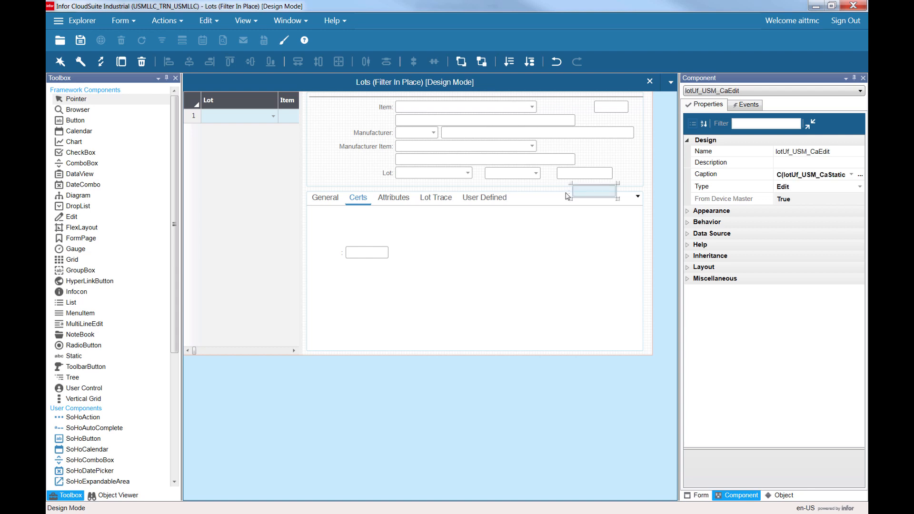
pyautogui.click(568, 196)
pyautogui.keyDown('ctrl'); pyautogui.click(600, 192); pyautogui.keyUp('ctrl')
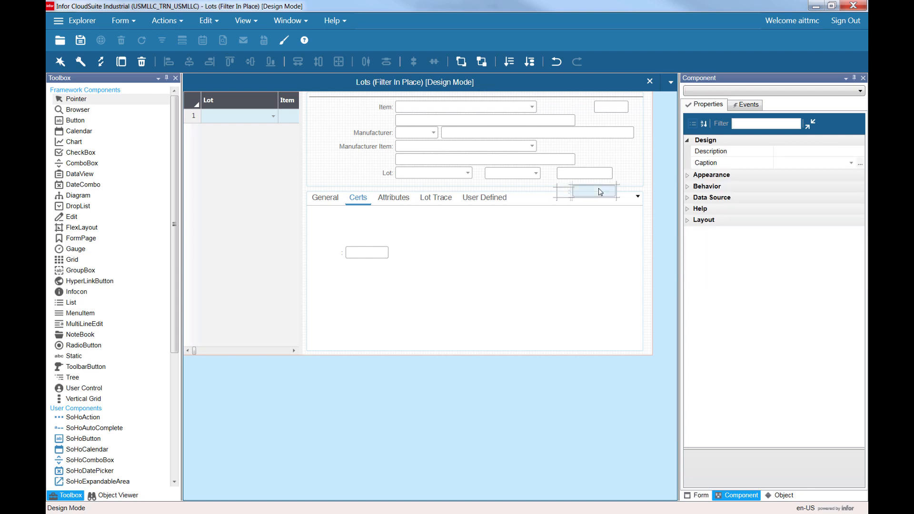
pyautogui.moveTo(600, 192); pyautogui.dragTo(373, 233)
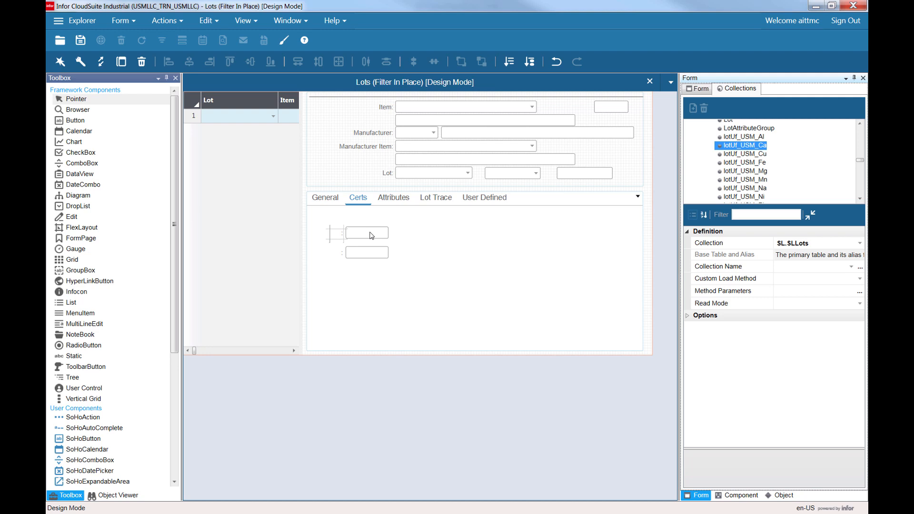
# Set the caption of the Ca field's label to Ca.
pyautogui.click(373, 235)
pyautogui.click(343, 235)
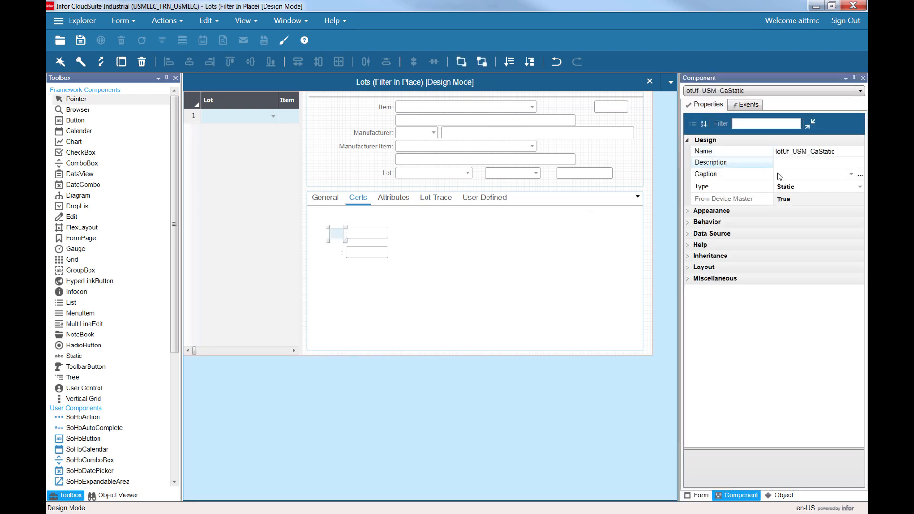
pyautogui.click(795, 174)
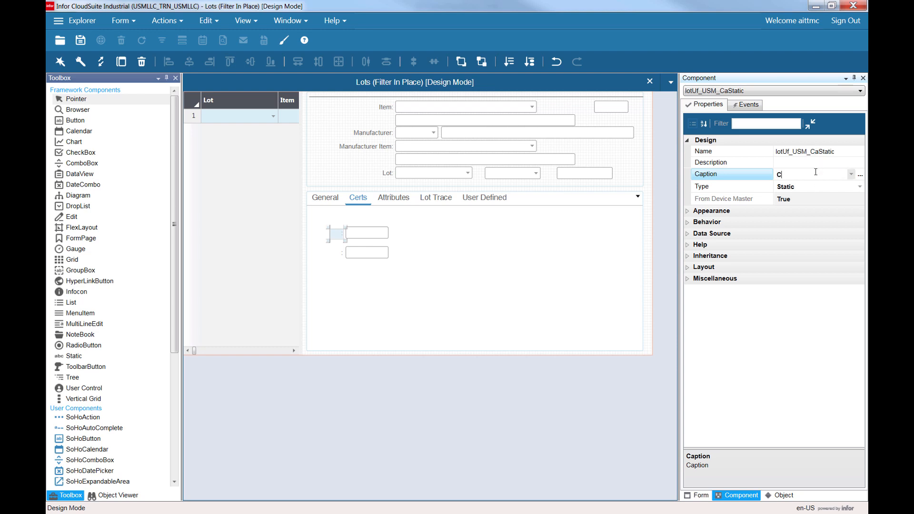
pyautogui.write('Ca')
pyautogui.press('Tab')
# Set the caption of the Al field's label to Al.
pyautogui.click(355, 255)
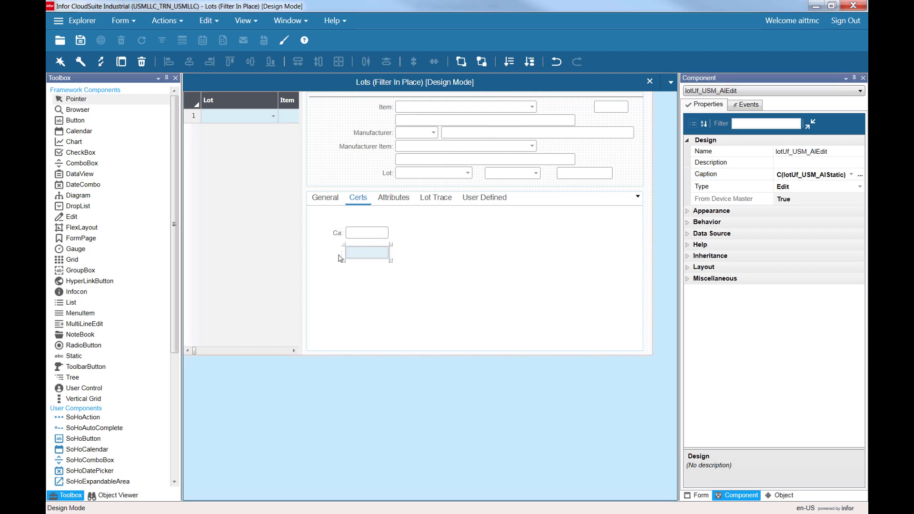
pyautogui.click(341, 258)
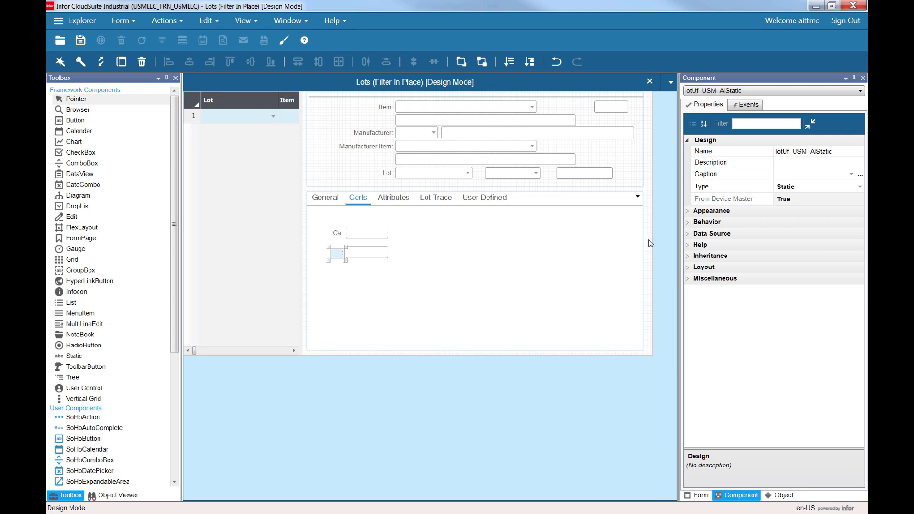
pyautogui.click(791, 175)
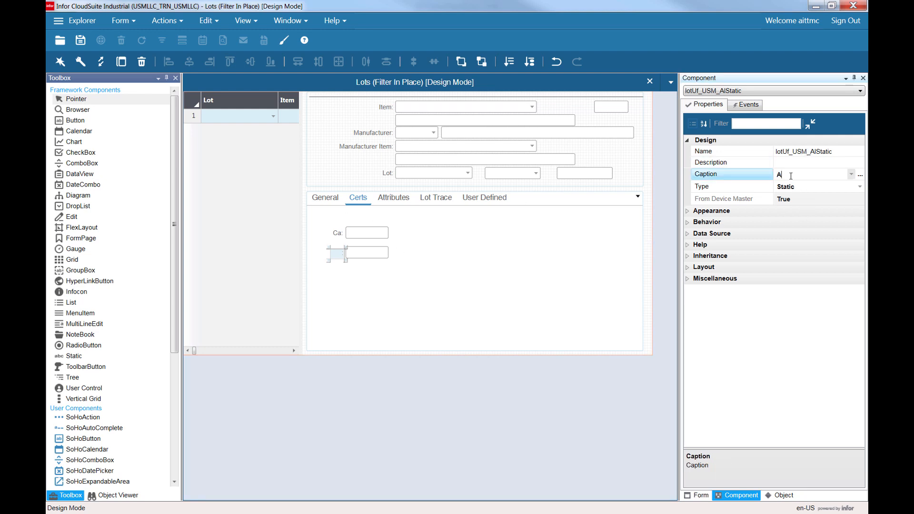
pyautogui.write('Al')
pyautogui.press('Tab')
# Compare with the reference Lots form's CoA Results tab, examining its fields and the Cu drop-down list values.
pyautogui.click(391, 270)
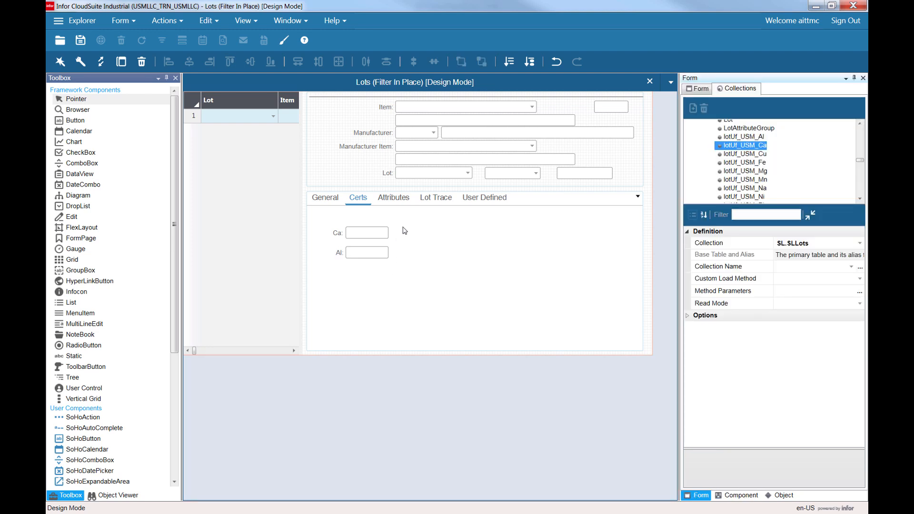
pyautogui.click(356, 202)
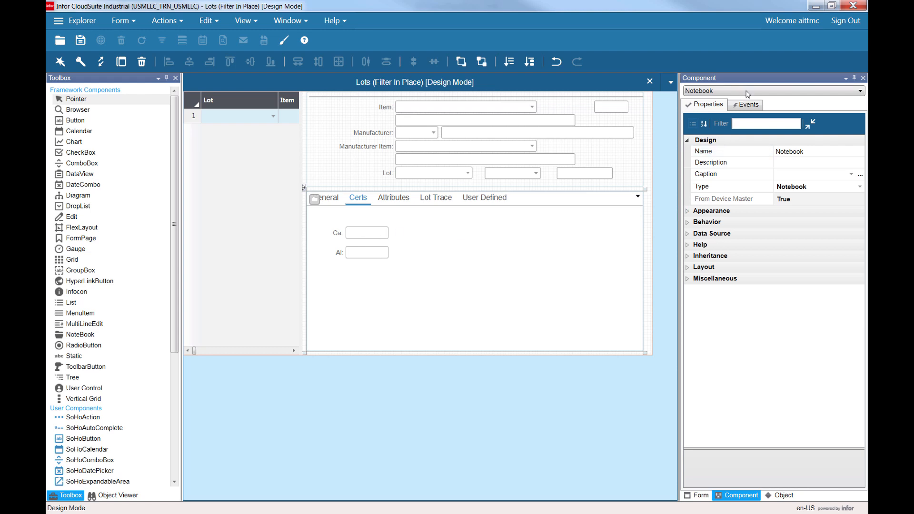
pyautogui.click(700, 497)
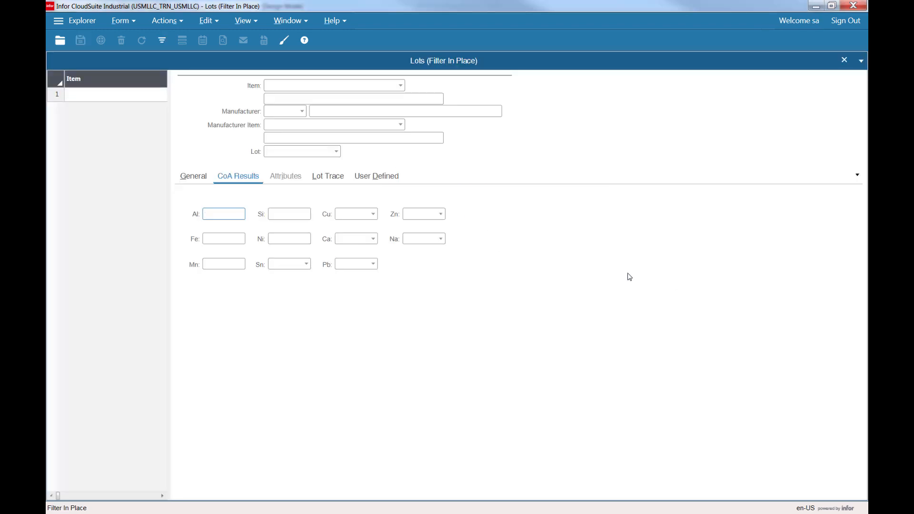
pyautogui.click(373, 215)
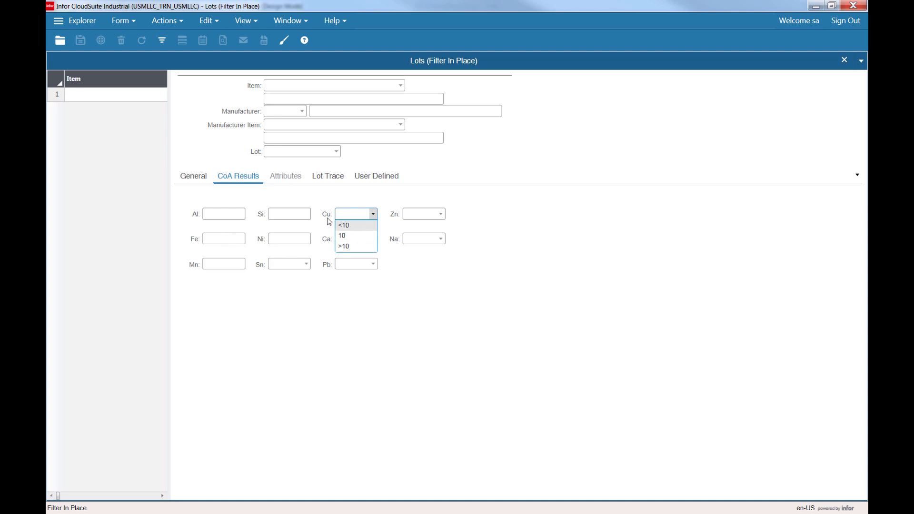
pyautogui.click(281, 215)
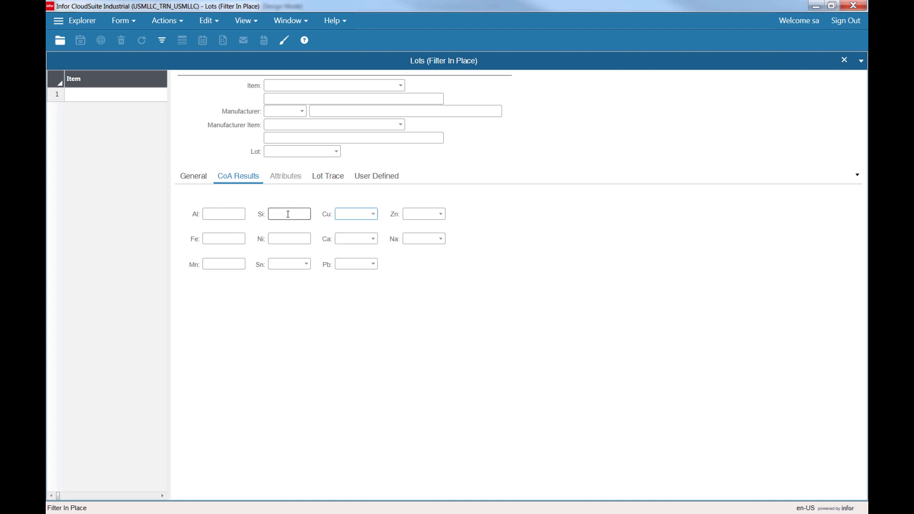
pyautogui.click(288, 214)
pyautogui.write('ws')
pyautogui.click(374, 215)
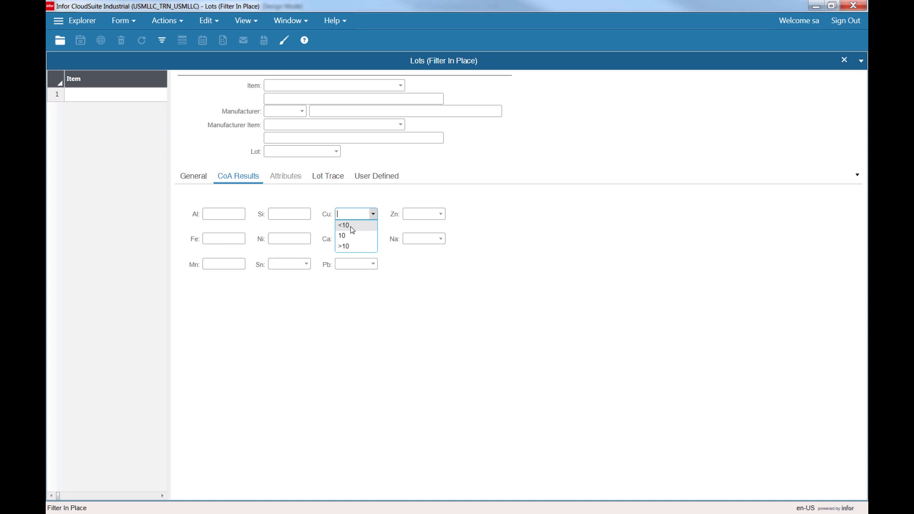
pyautogui.click(530, 228)
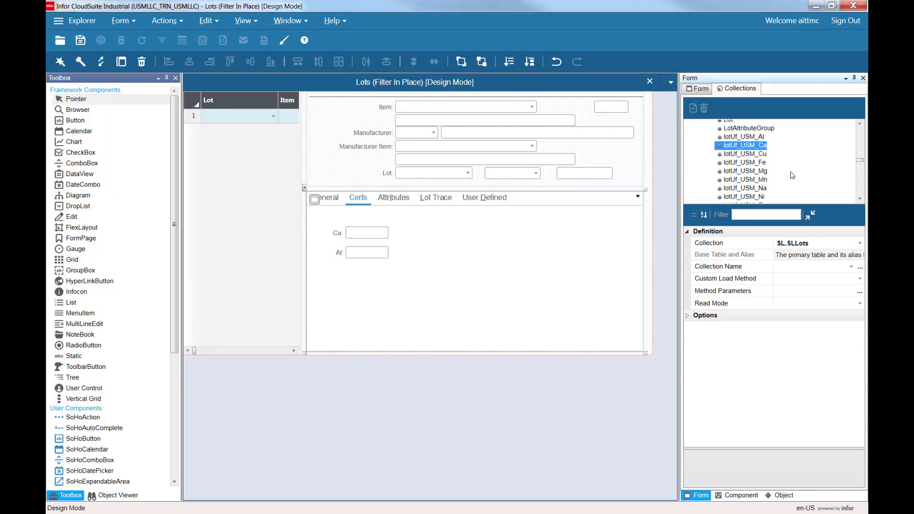
# Drag the lotUf_USM_Cu property onto the form, dismiss the binding notice, and place its field right of Ca on Certs.
pyautogui.click(754, 155)
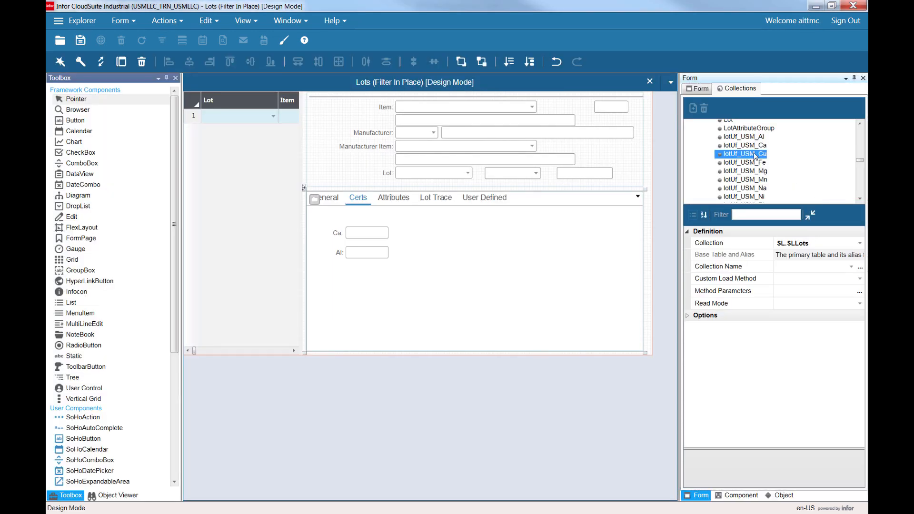
pyautogui.moveTo(754, 155); pyautogui.dragTo(599, 186)
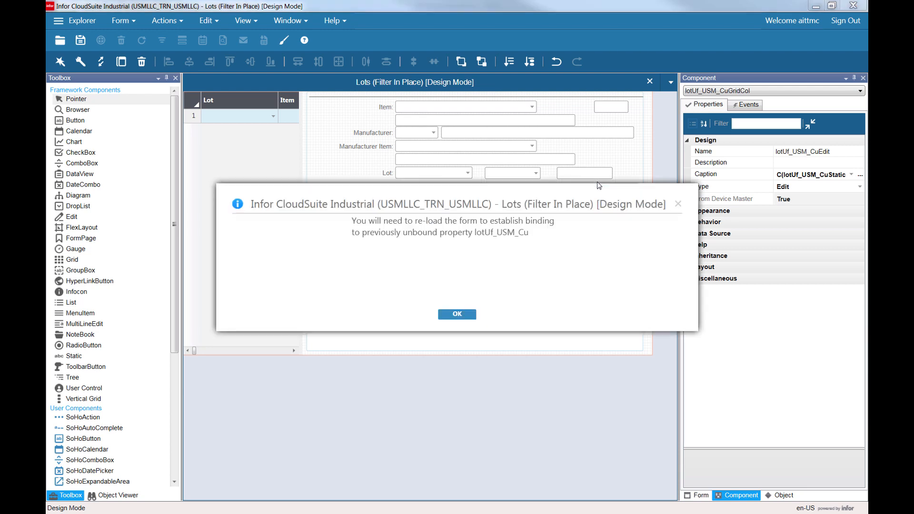
pyautogui.press('Return')
pyautogui.click(604, 190)
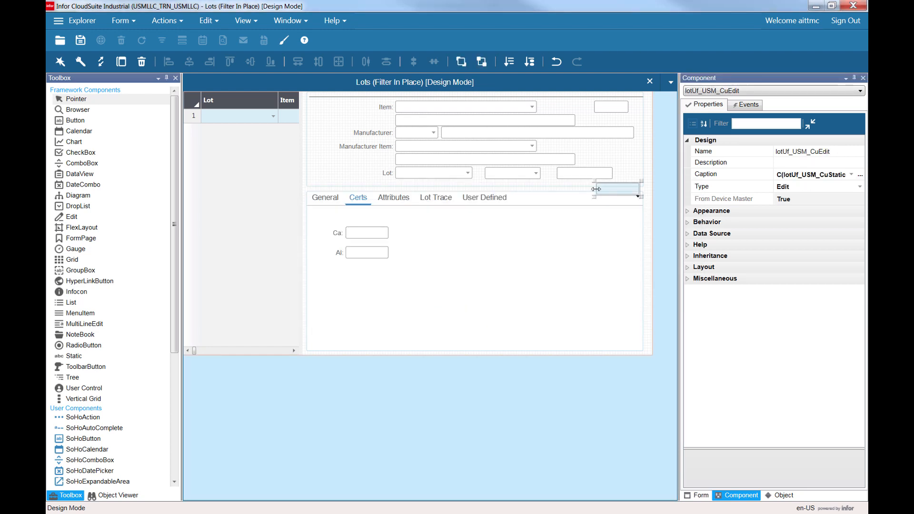
pyautogui.keyDown('ctrl'); pyautogui.click(593, 193); pyautogui.keyUp('ctrl')
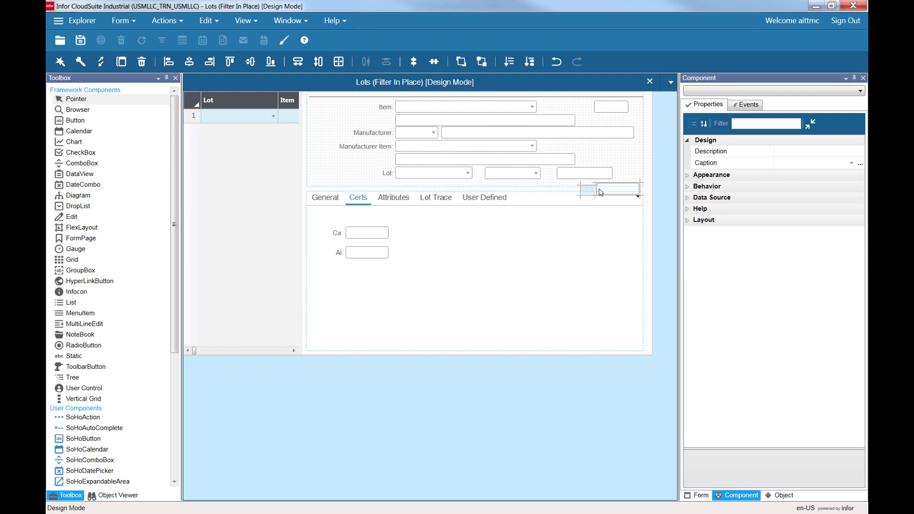
pyautogui.moveTo(604, 193); pyautogui.dragTo(424, 236)
# Set the caption of the Cu field's label to Cu.
pyautogui.click(410, 233)
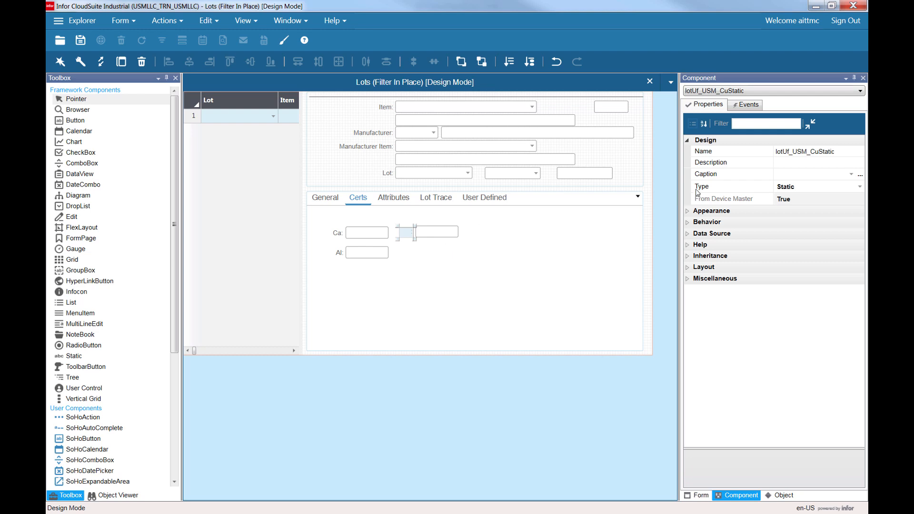
pyautogui.click(795, 177)
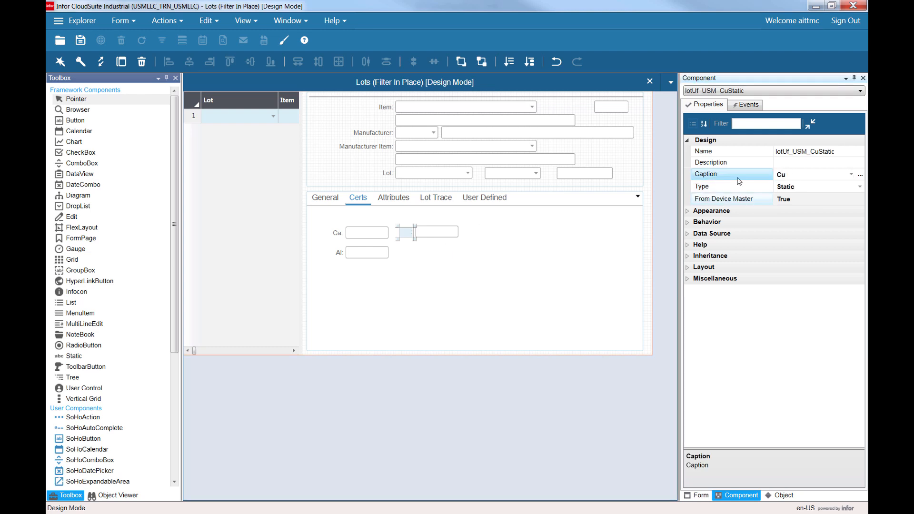
pyautogui.press('Tab')
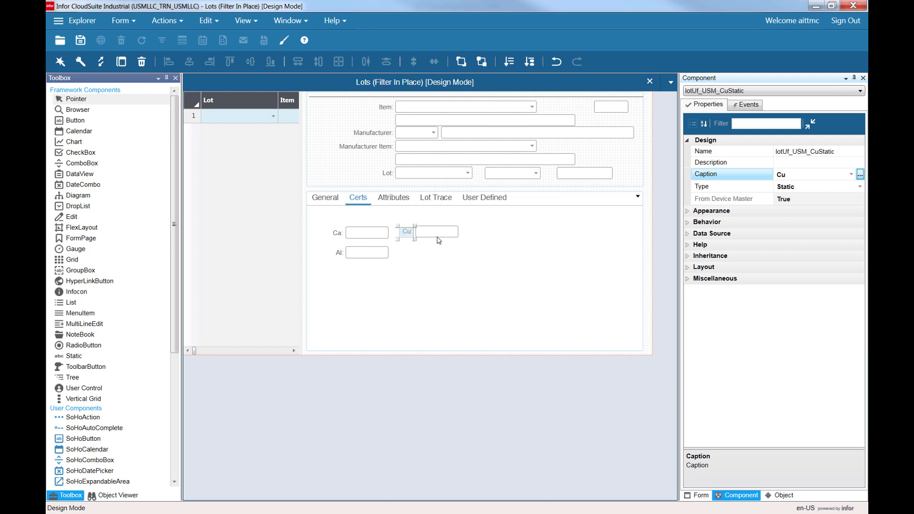
# Change the Cu field's component type to ComboBox, dismiss the binding notice, and save the form.
pyautogui.click(437, 235)
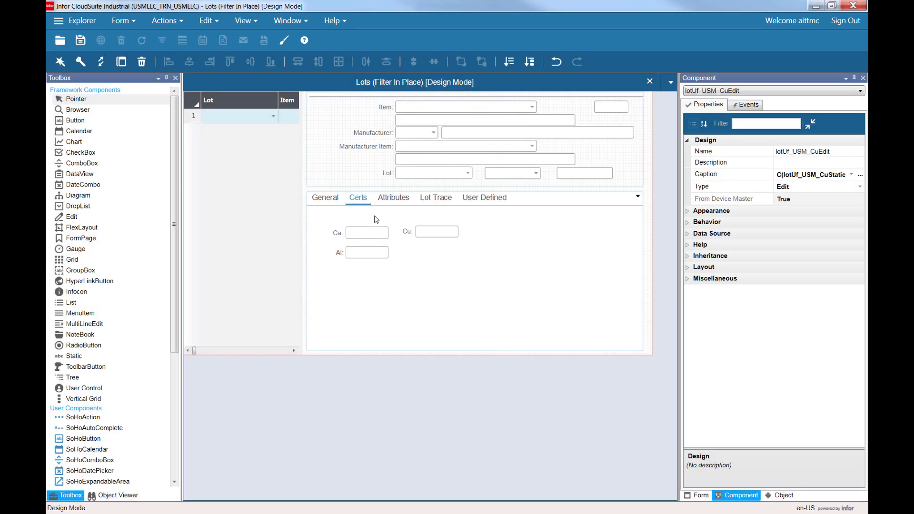
pyautogui.click(432, 234)
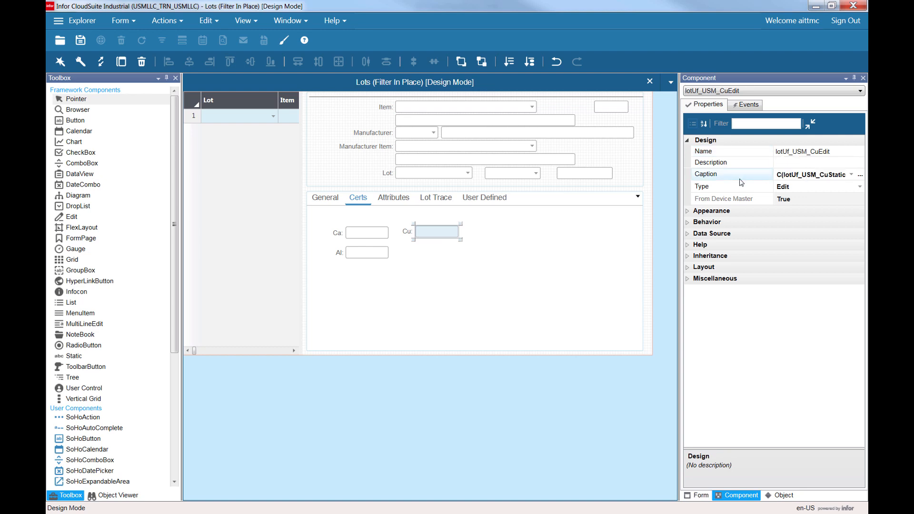
pyautogui.click(762, 187)
pyautogui.click(861, 188)
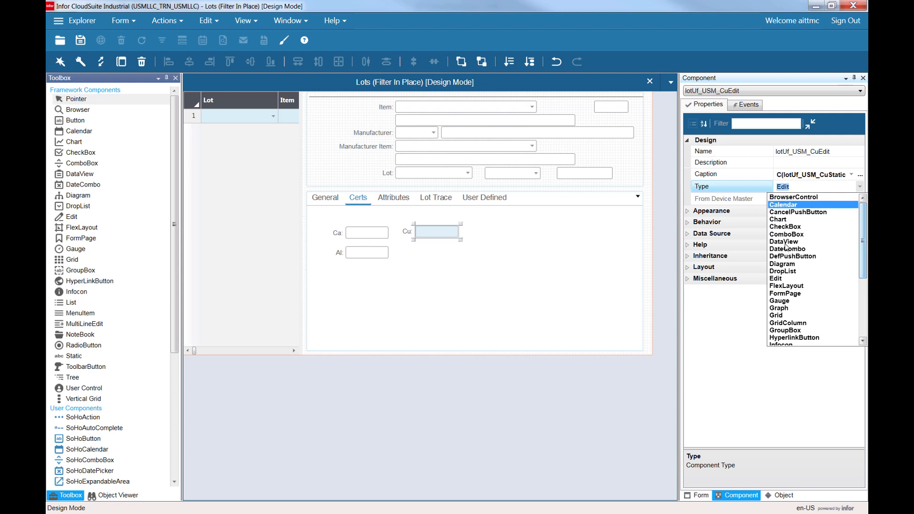
pyautogui.click(776, 278)
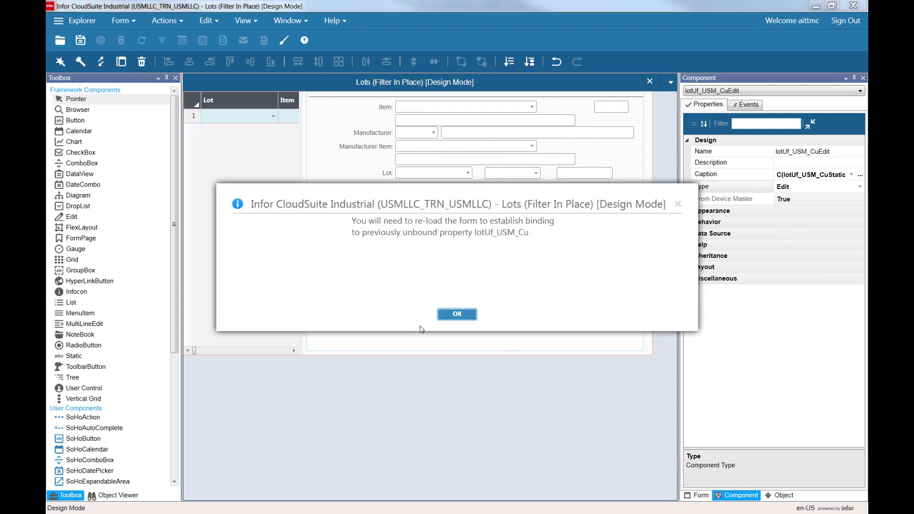
pyautogui.press('Return')
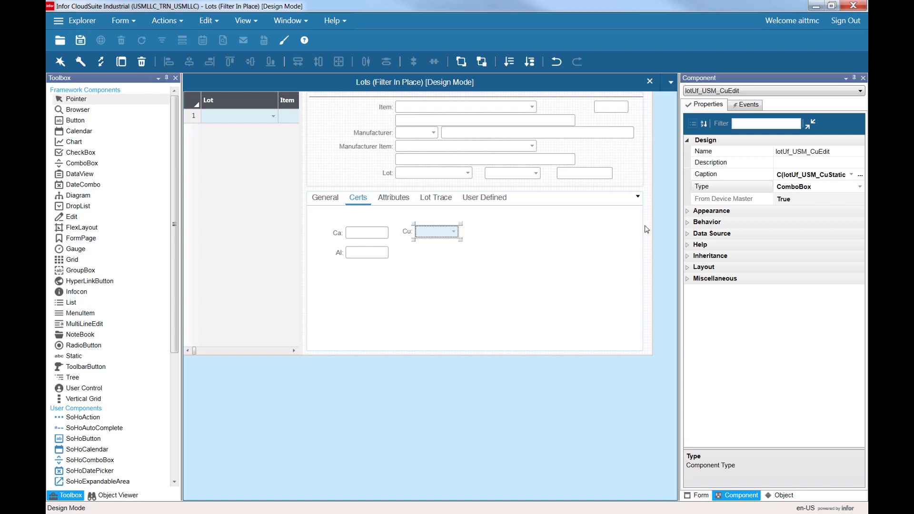
pyautogui.click(80, 42)
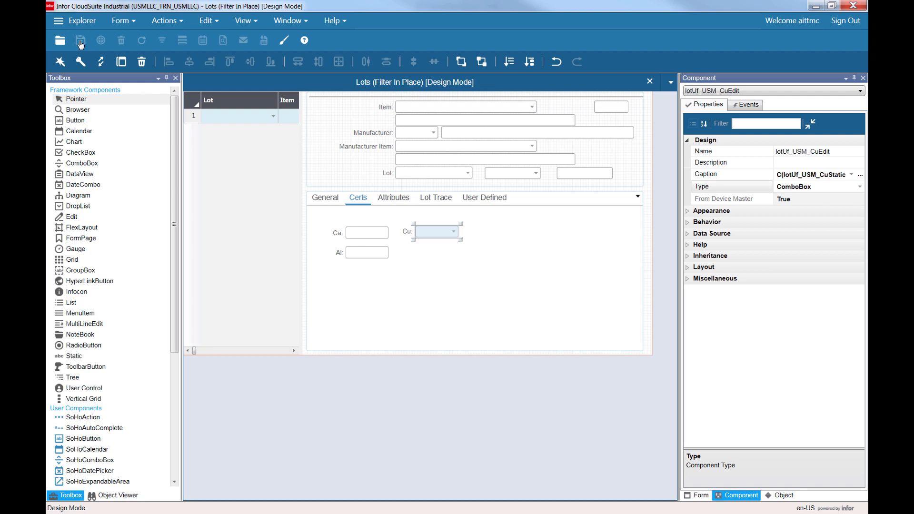
# Check the design-mode Lots form's version details in About This Form.
pyautogui.click(333, 21)
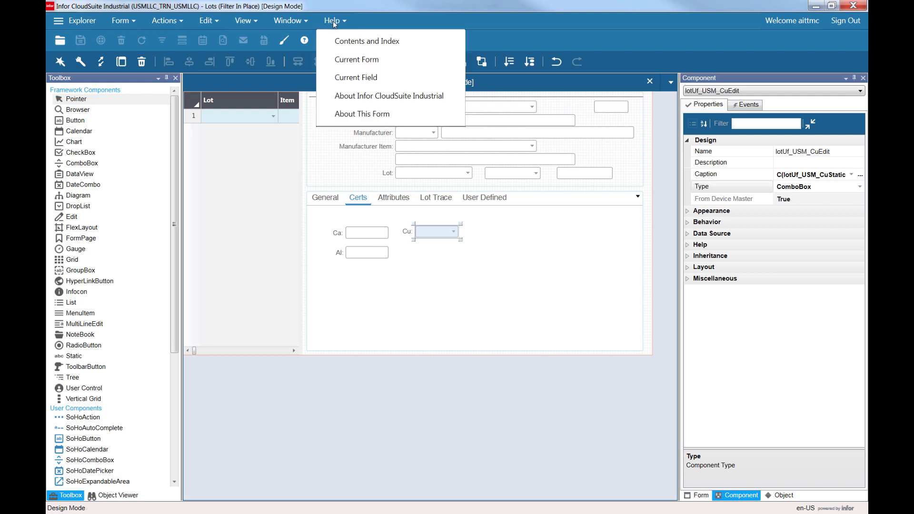
pyautogui.click(333, 21)
pyautogui.click(333, 21)
pyautogui.click(364, 116)
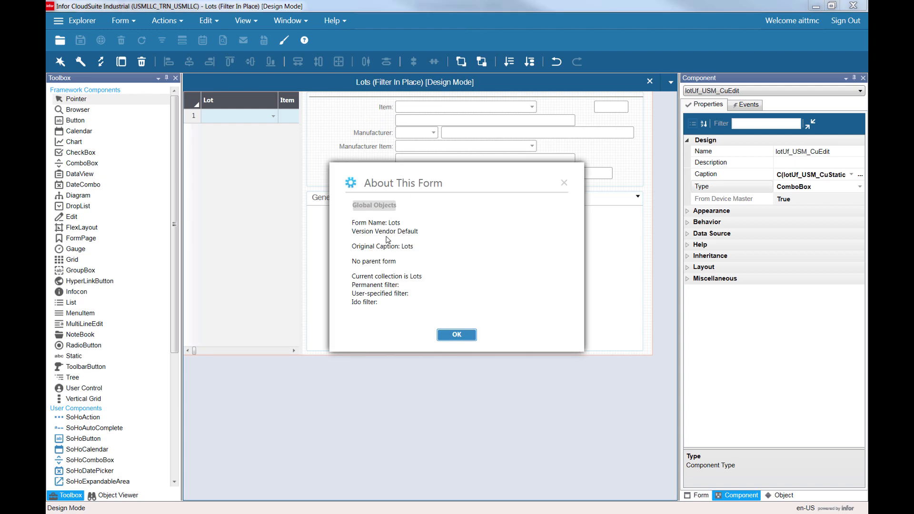
pyautogui.press('Escape')
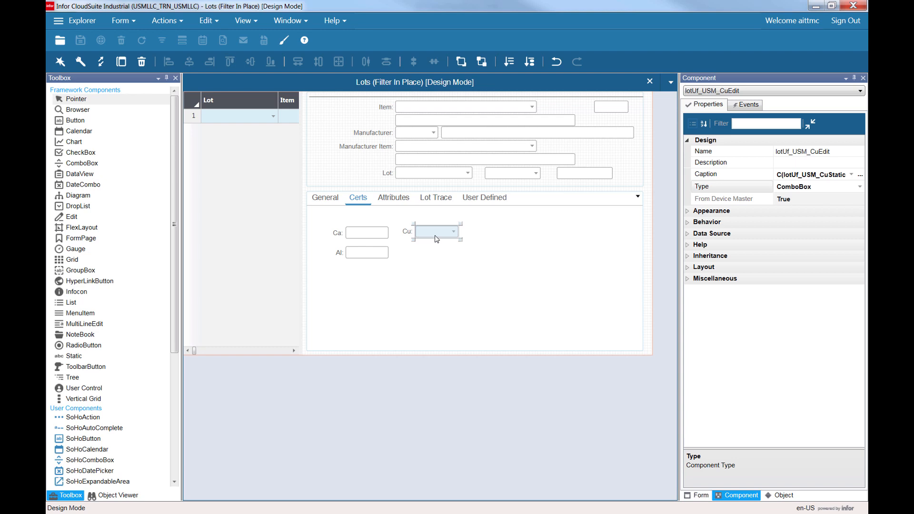
# Open the Lots form in run mode and check its version details in About This Form.
pyautogui.click(117, 23)
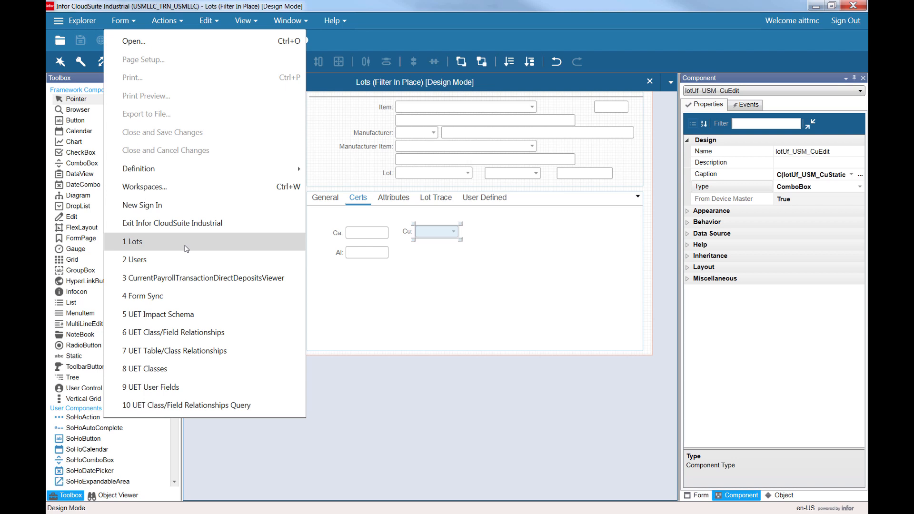
pyautogui.click(186, 249)
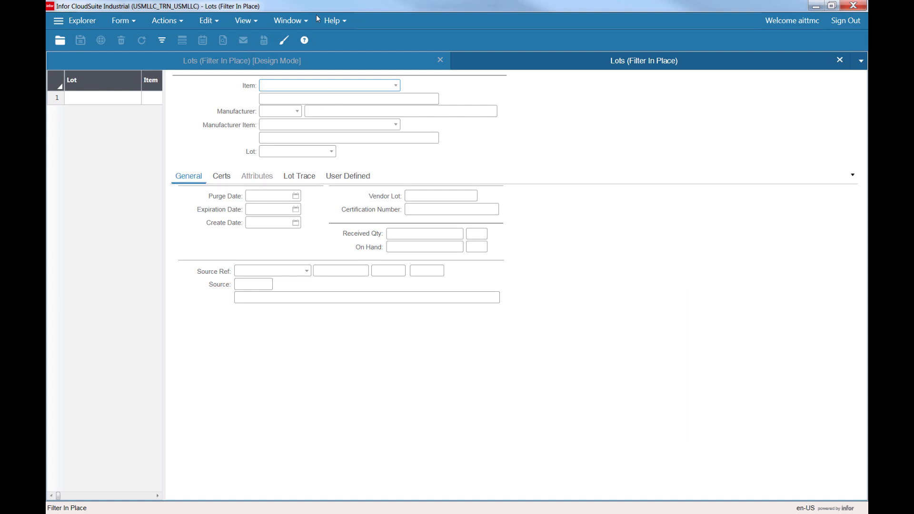
pyautogui.click(339, 22)
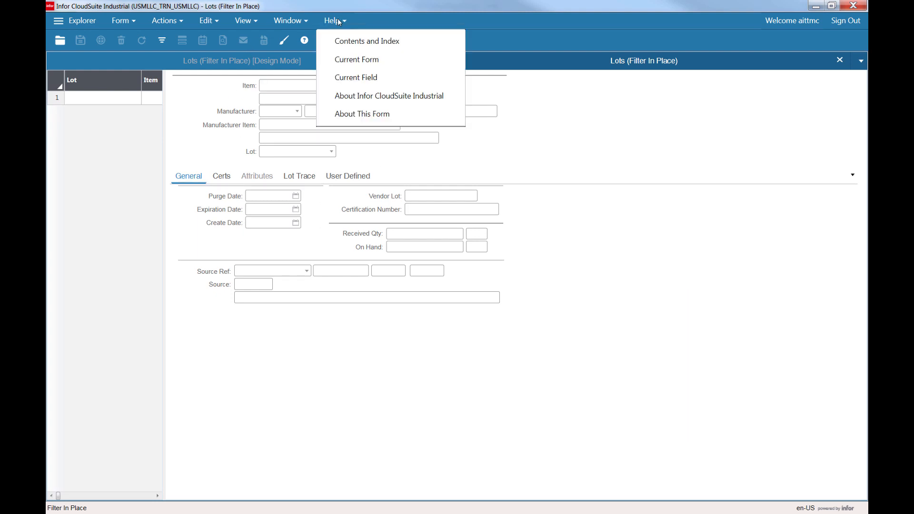
pyautogui.click(363, 116)
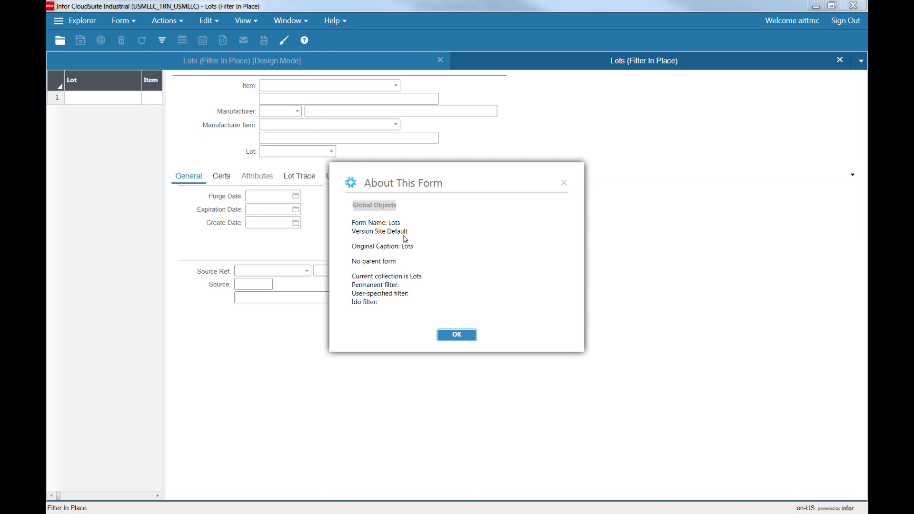
# Close the About This Form dialog and open the Cu drop-down on the run-mode Lots form's Certs tab.
pyautogui.press('Return')
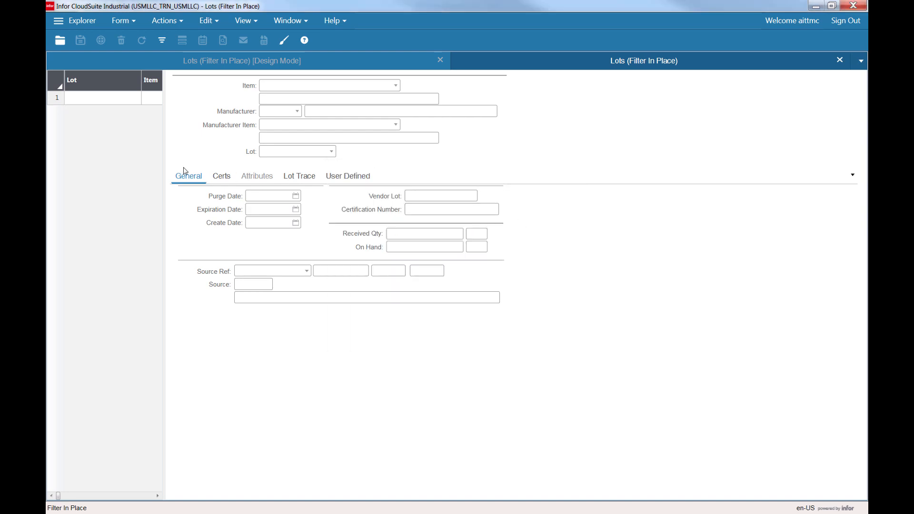
pyautogui.click(222, 179)
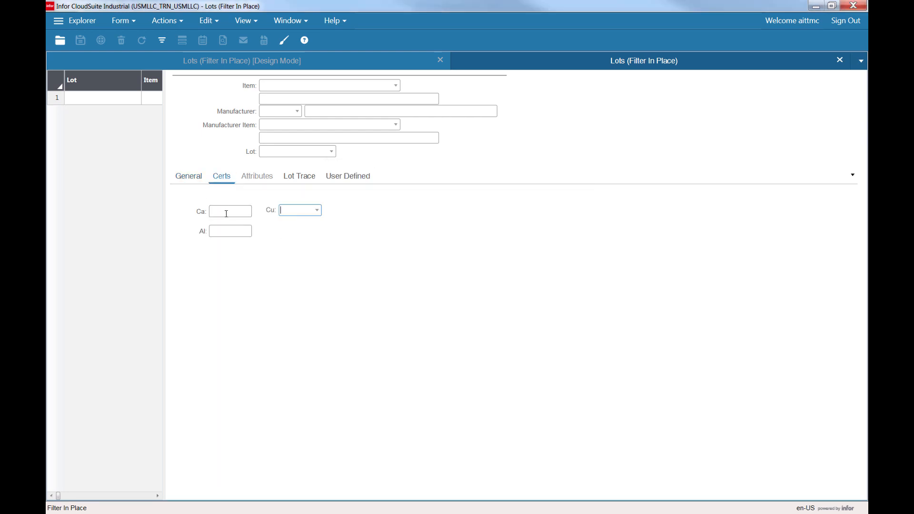
pyautogui.click(316, 211)
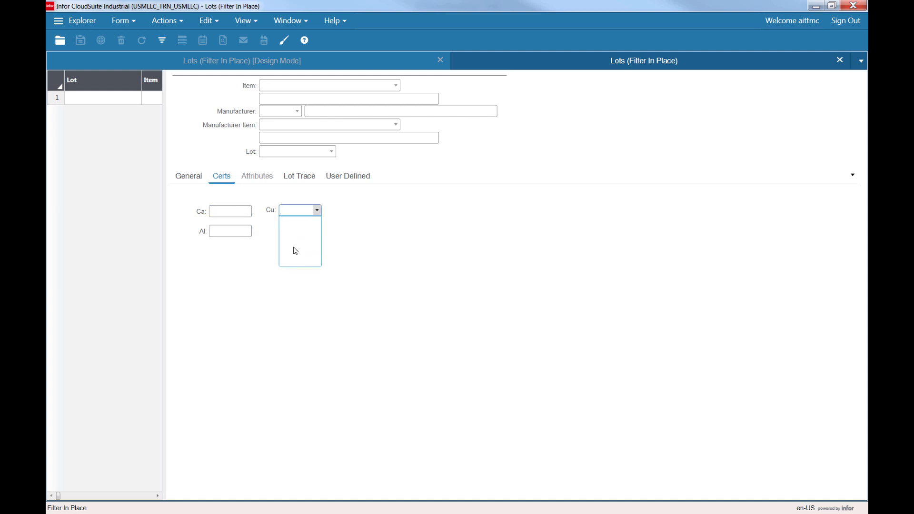
# In design mode, open the Cu combo box's List Source specification and set its type to Inline.
pyautogui.click(294, 62)
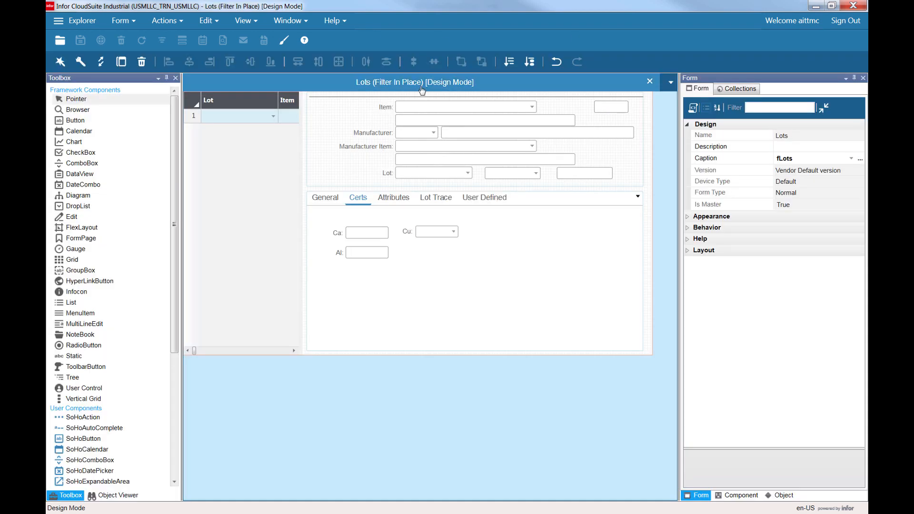
pyautogui.click(436, 233)
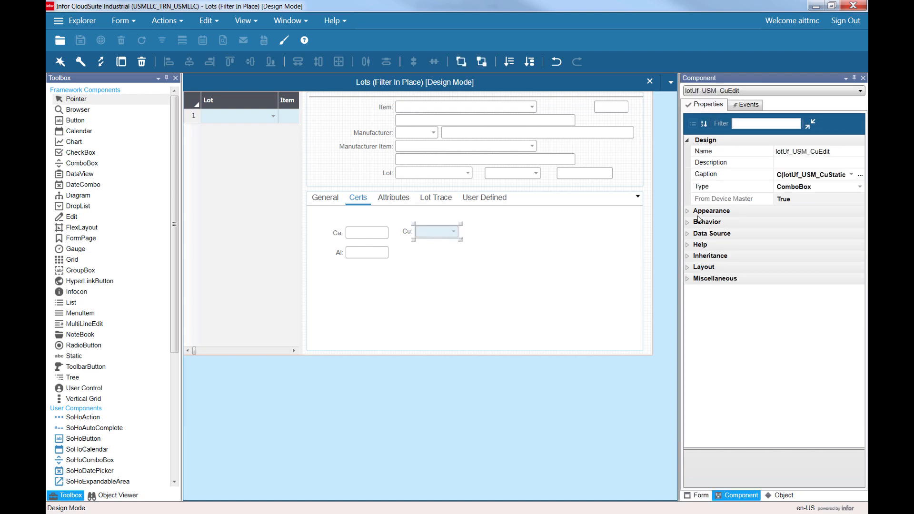
pyautogui.click(688, 234)
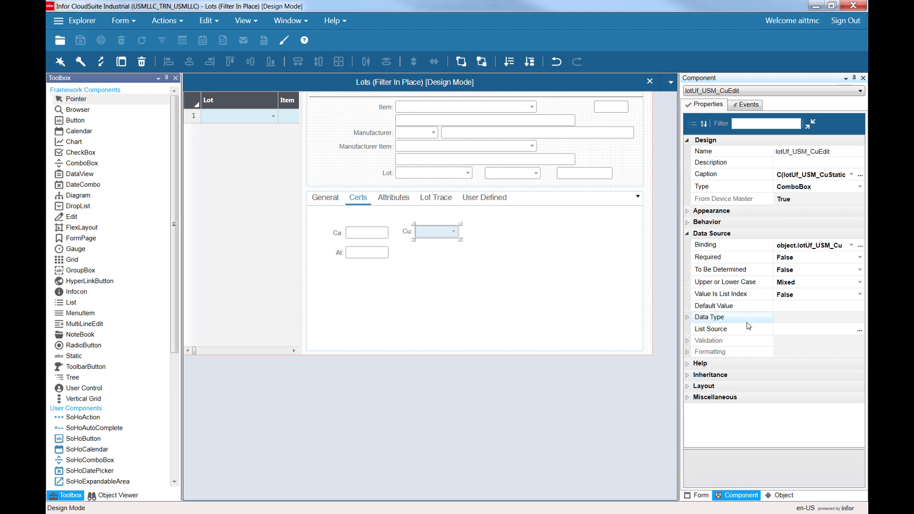
pyautogui.click(796, 332)
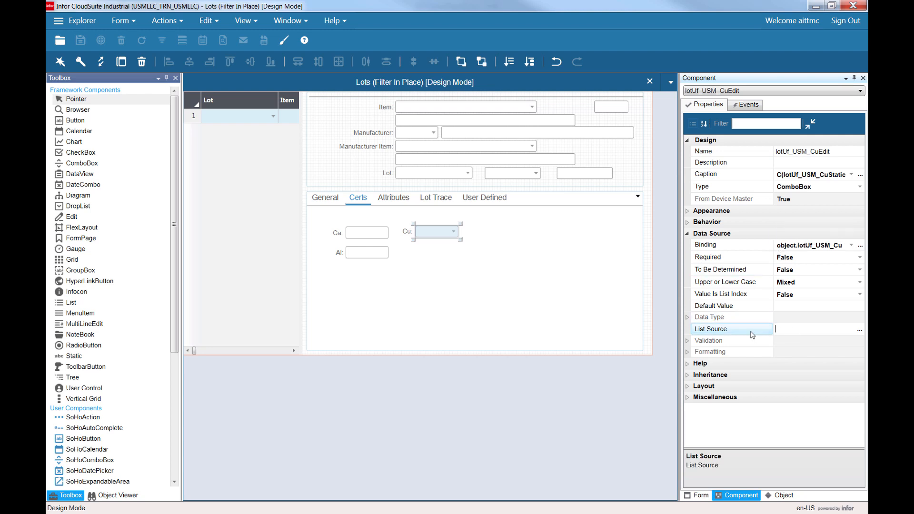
pyautogui.click(860, 331)
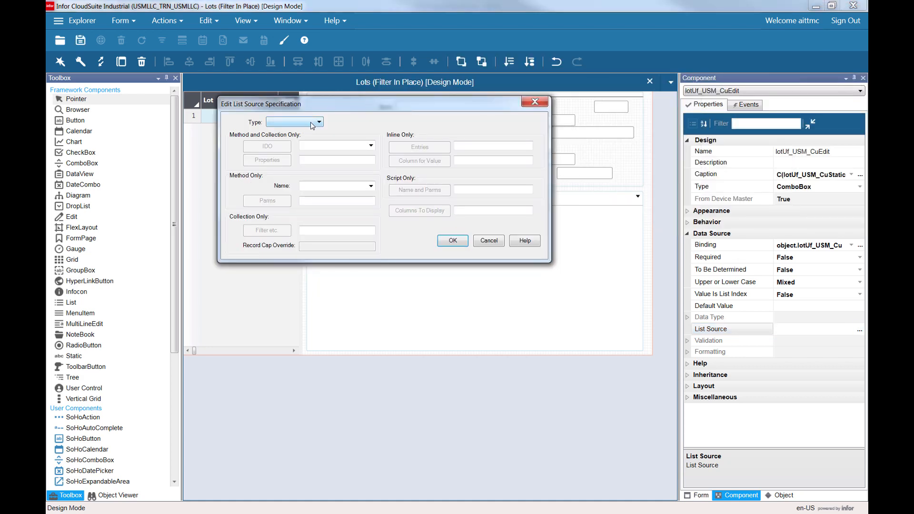
pyautogui.click(313, 125)
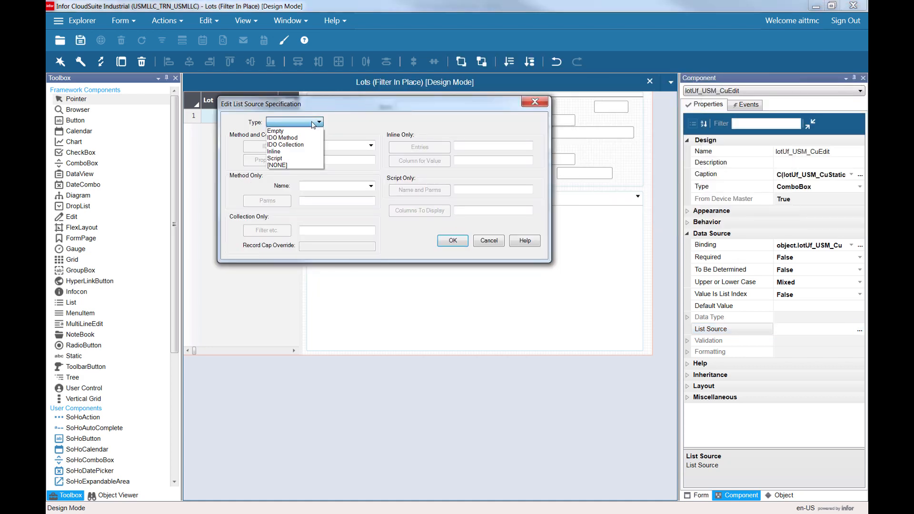
pyautogui.click(282, 151)
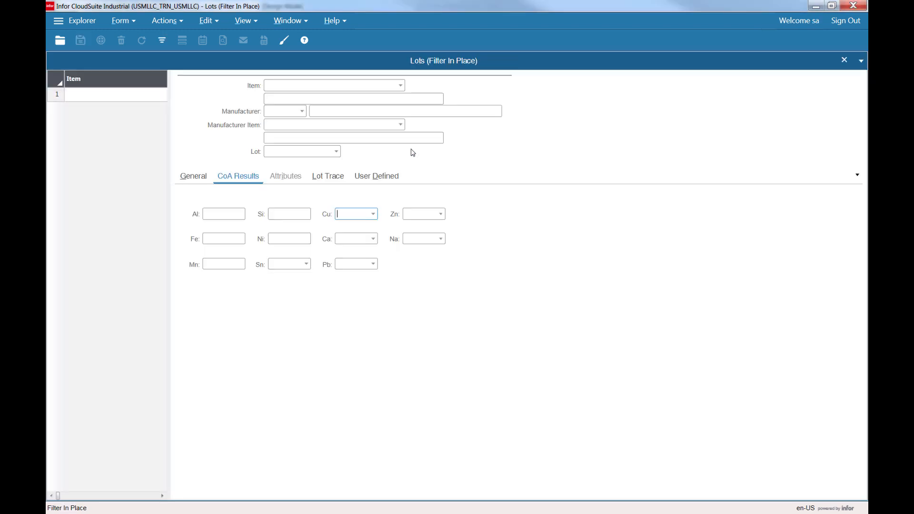
# Compare the reference form's Cu values, then enter inline list entries <10, 10 and >10 and accept the list source.
pyautogui.click(373, 214)
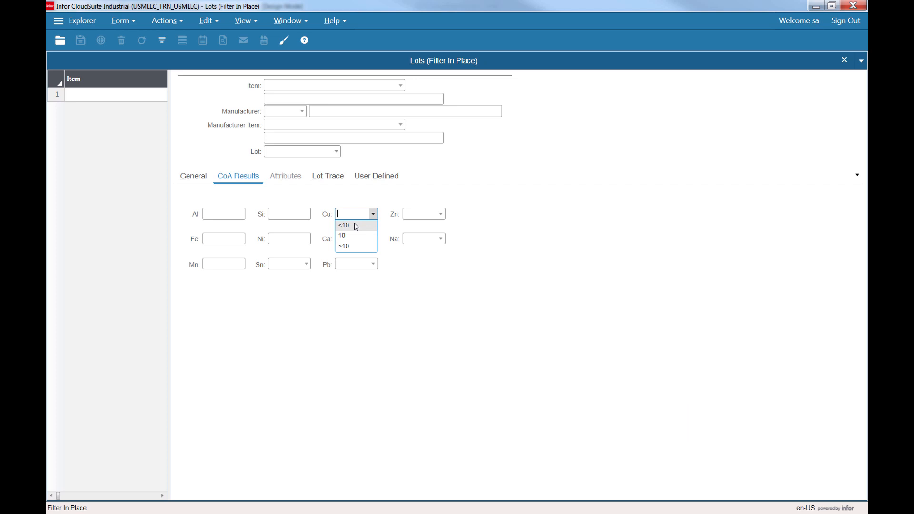
pyautogui.click(521, 178)
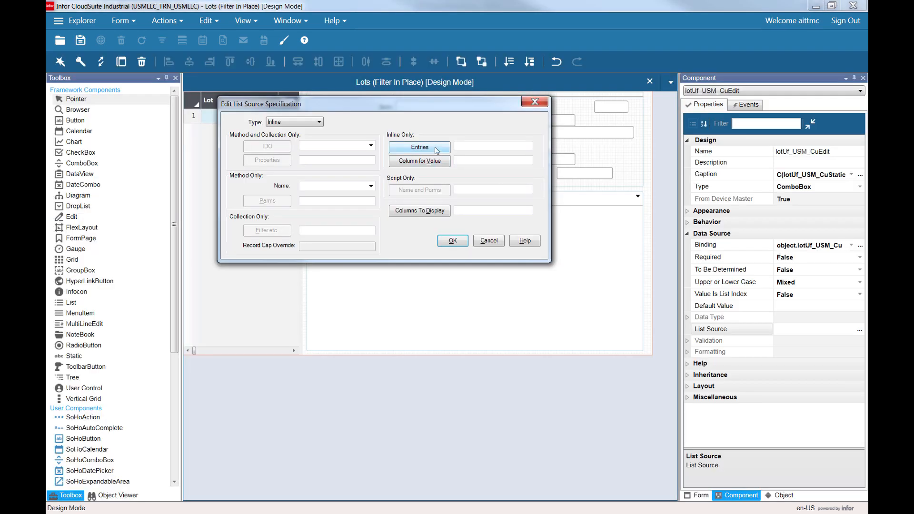
pyautogui.click(436, 148)
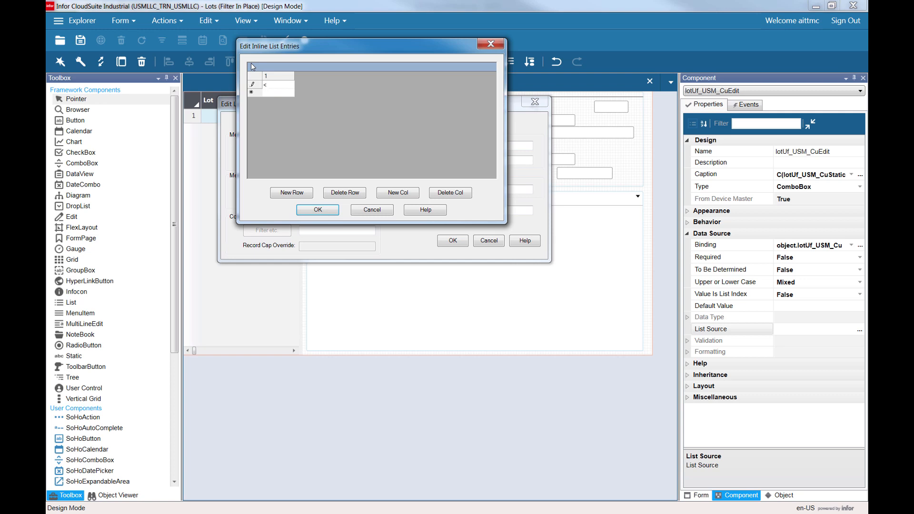
pyautogui.write('010')
pyautogui.click(274, 104)
pyautogui.write('>10')
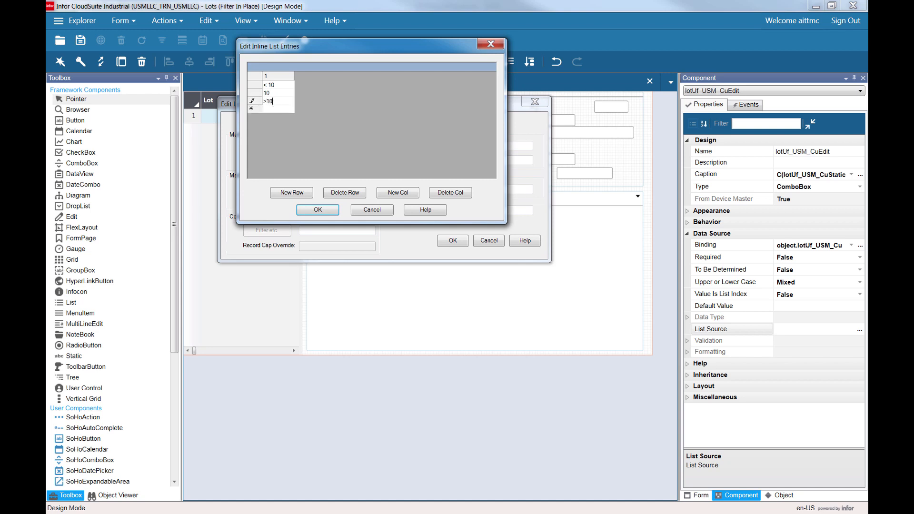
pyautogui.click(269, 84)
pyautogui.click(270, 85)
pyautogui.press('BackSpace')
pyautogui.click(319, 210)
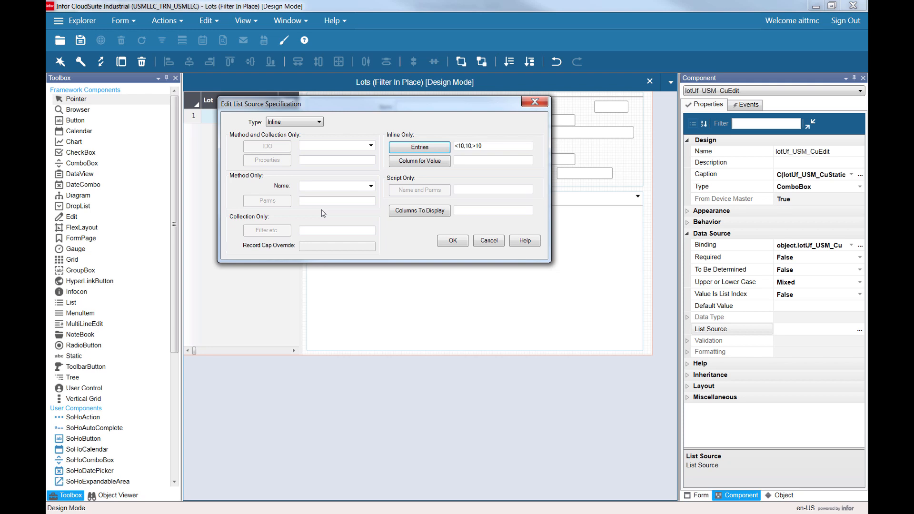
pyautogui.click(451, 240)
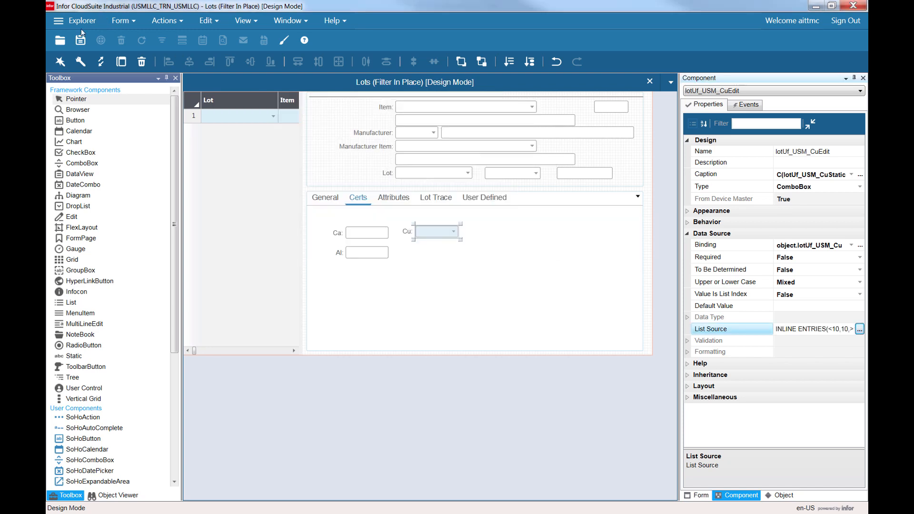
# Save the form and reopen the Lots form in run mode.
pyautogui.click(80, 42)
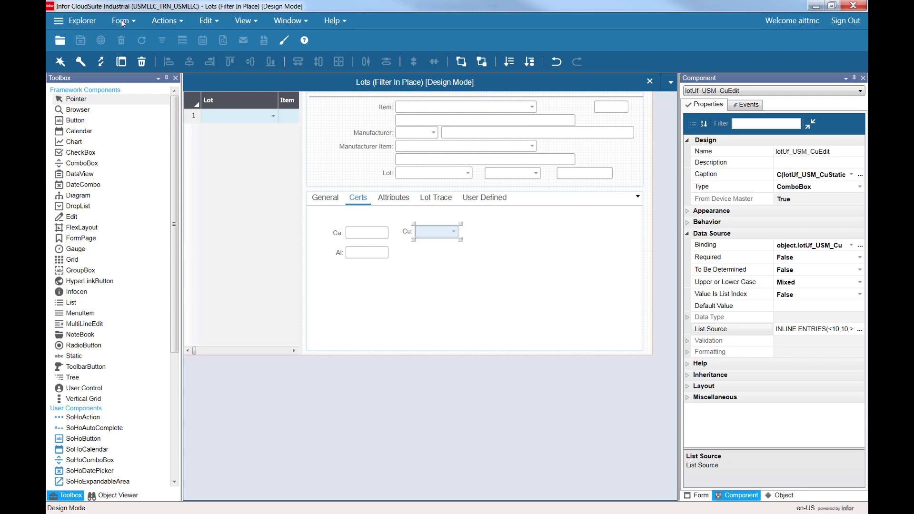
pyautogui.click(122, 22)
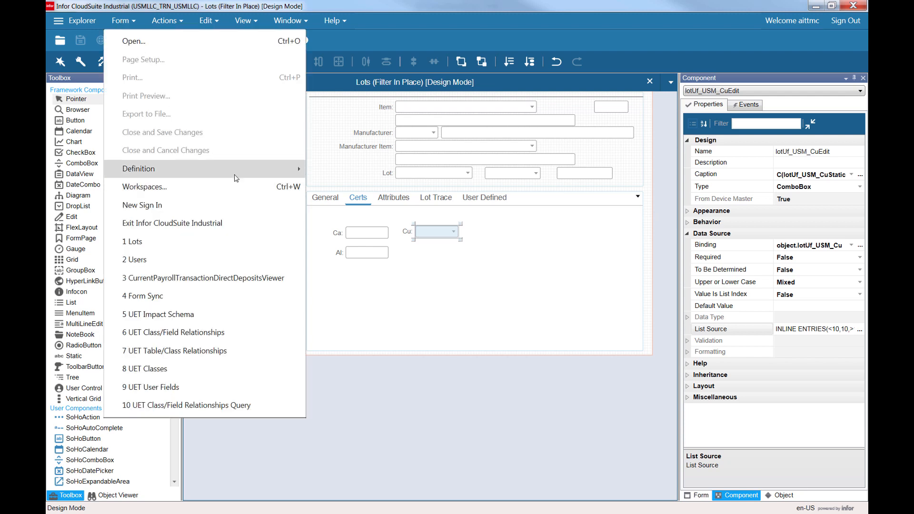
pyautogui.moveTo(295, 167)
pyautogui.click(405, 354)
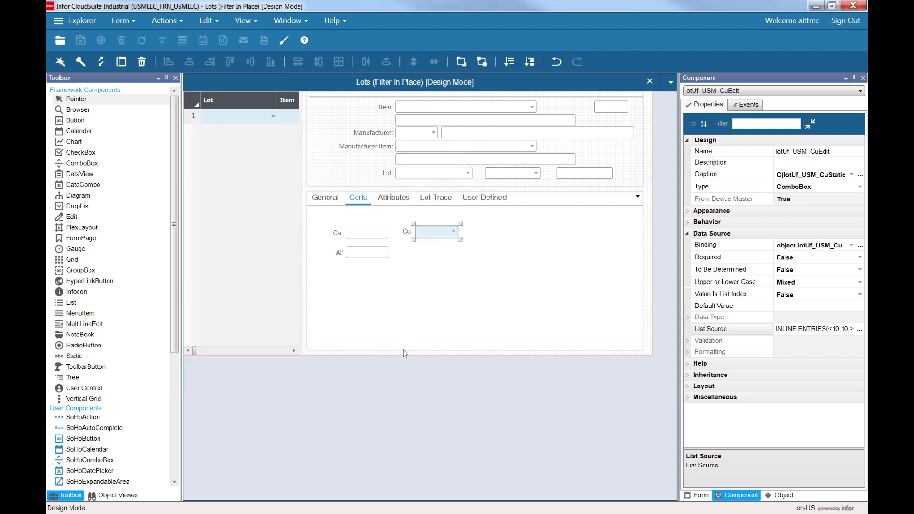
pyautogui.click(119, 21)
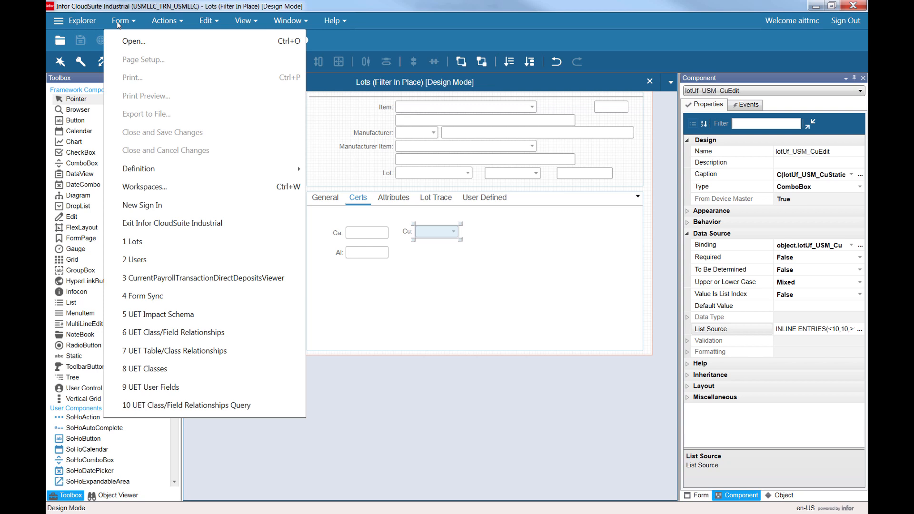
pyautogui.click(118, 23)
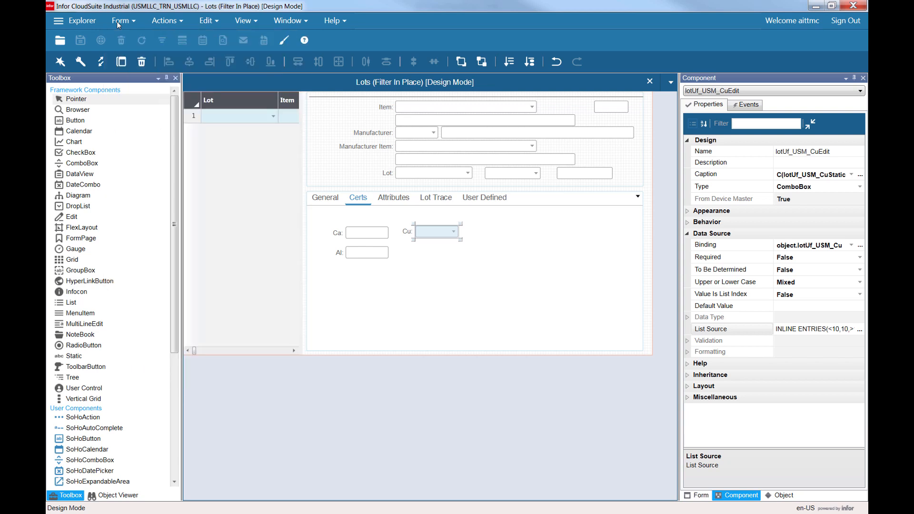
pyautogui.click(118, 23)
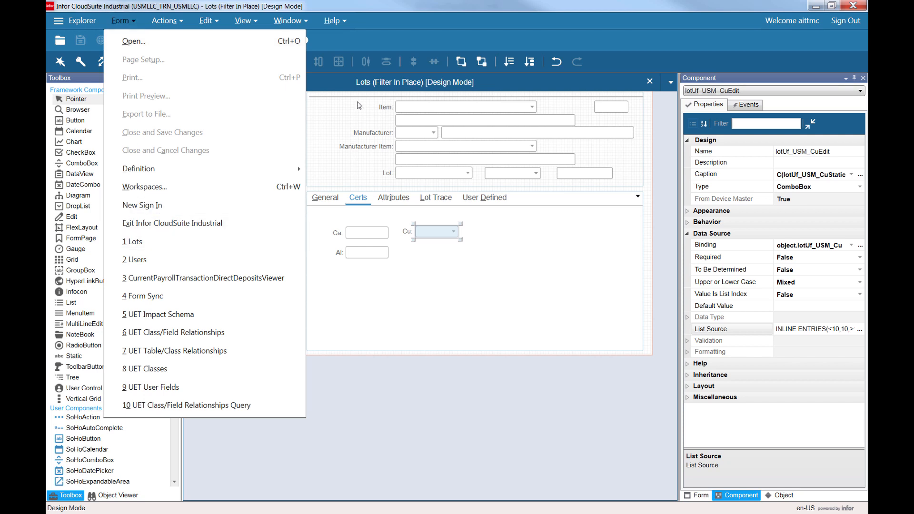
pyautogui.click(168, 240)
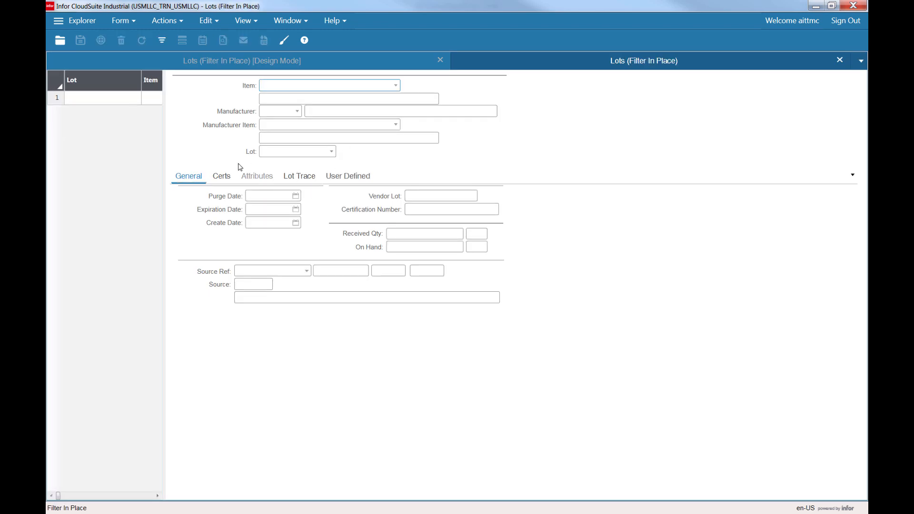
# Check the Cu drop-down values and browse the tabs of the run-mode Lots form.
pyautogui.click(222, 176)
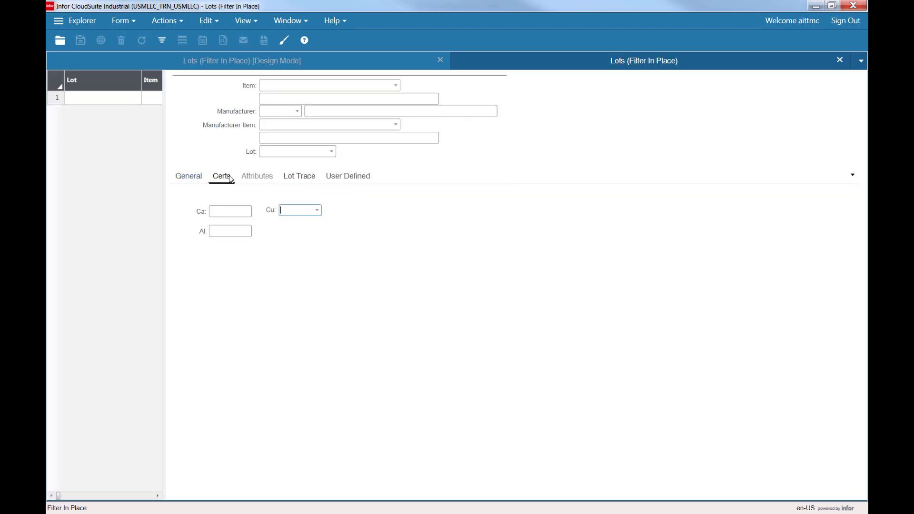
pyautogui.click(318, 210)
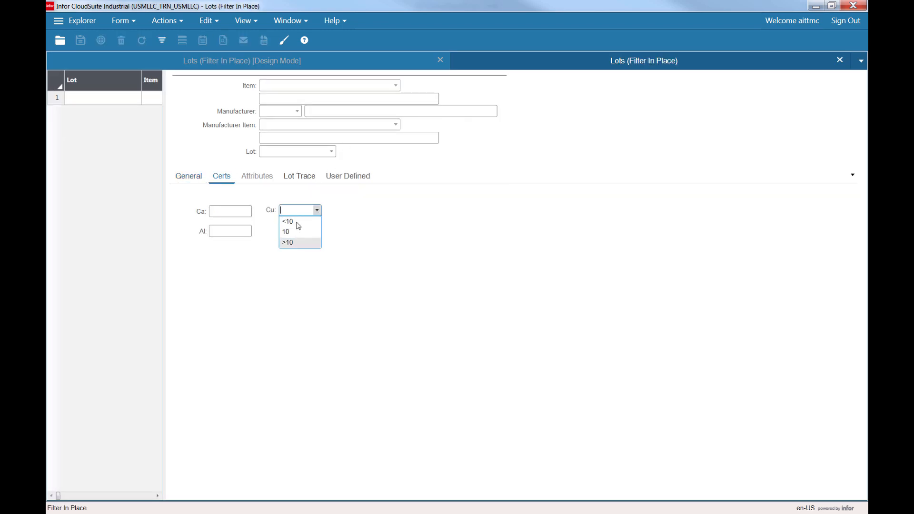
pyautogui.click(374, 217)
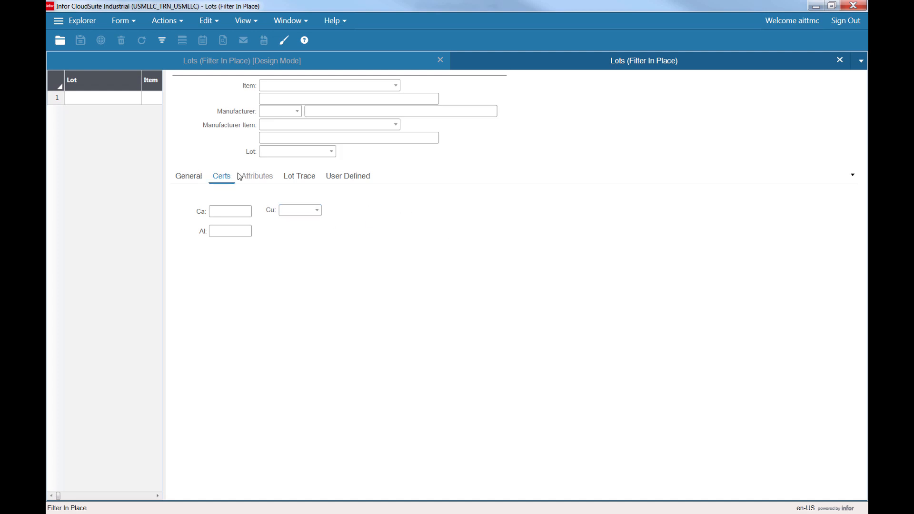
pyautogui.click(188, 177)
pyautogui.click(222, 177)
pyautogui.click(299, 177)
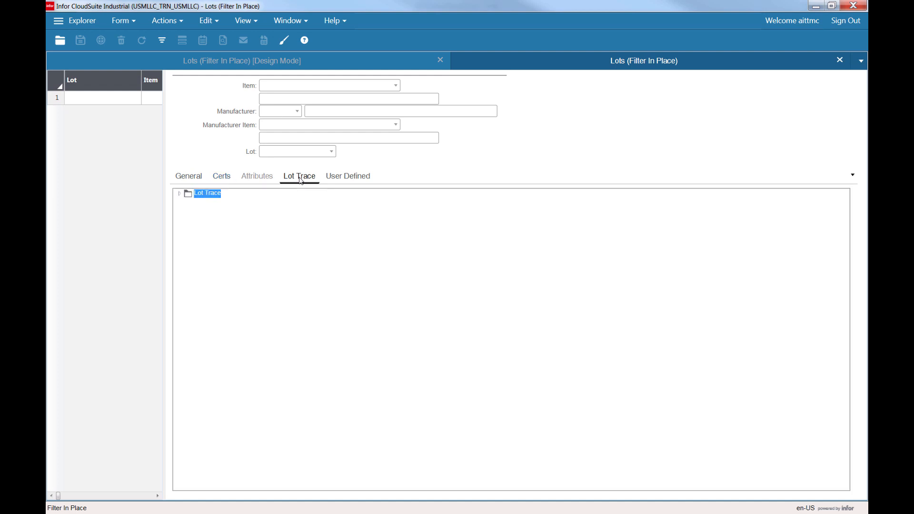
pyautogui.click(361, 180)
pyautogui.click(221, 177)
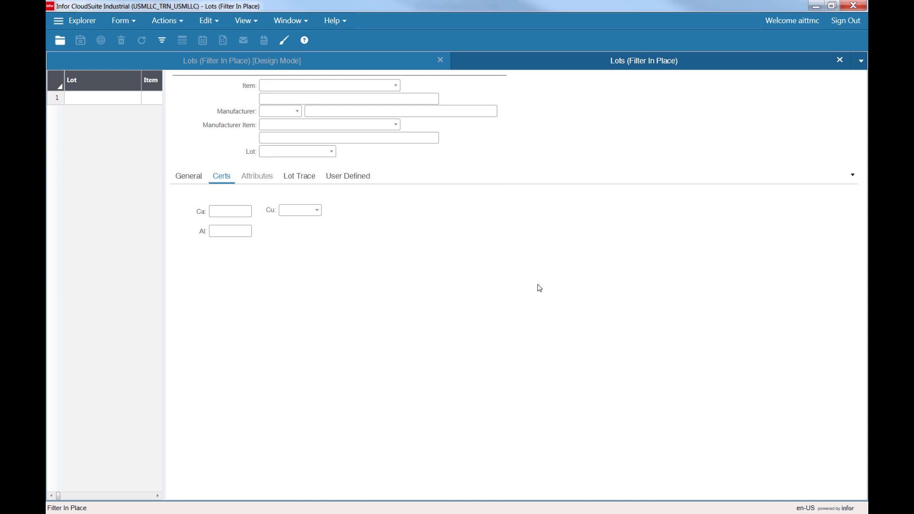
# Open the DataViews Setup form and start a new DataView record.
pyautogui.hotkey('ctrl', 'o')
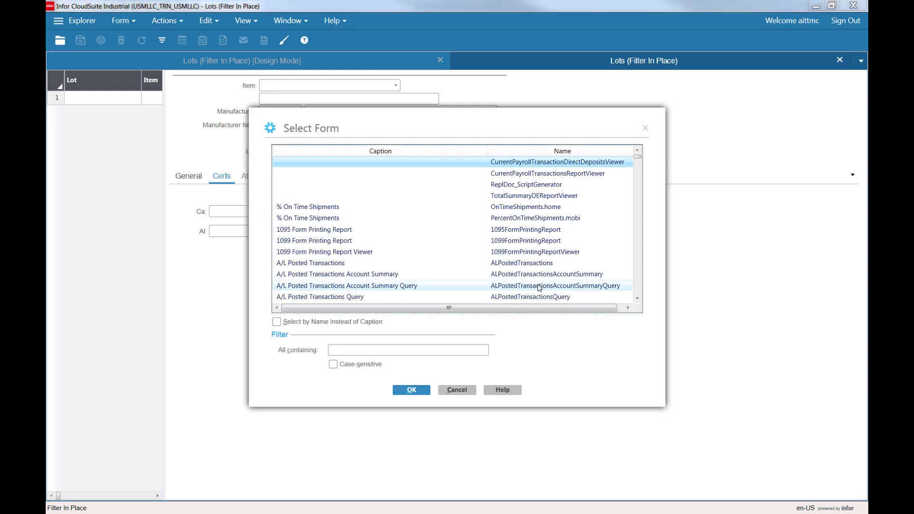
pyautogui.press('Down')
pyautogui.press('Down')
pyautogui.press('Down')
pyautogui.press('Down')
pyautogui.press('Down')
pyautogui.press('Down')
pyautogui.press('Down')
pyautogui.press('Down')
pyautogui.press('Down')
pyautogui.press('Down')
pyautogui.press('Down')
pyautogui.press('Down')
pyautogui.press('Down')
pyautogui.press('Down')
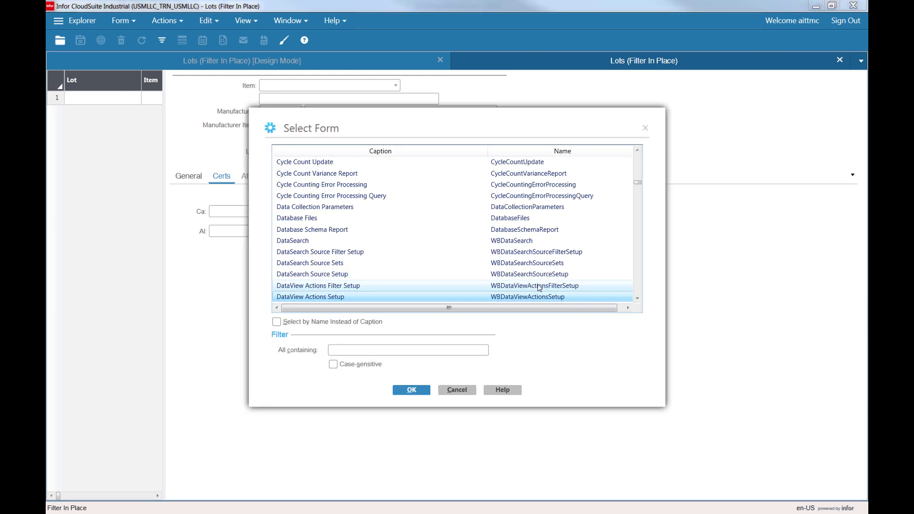
pyautogui.press('Down')
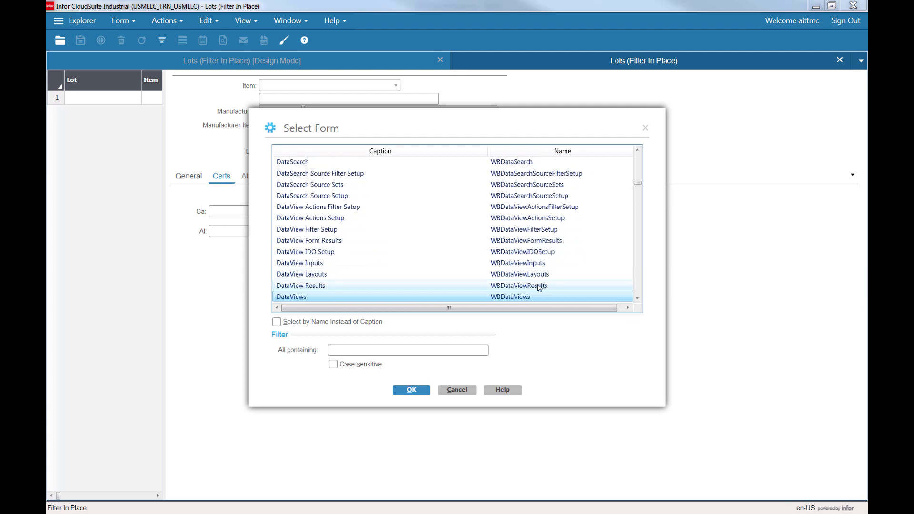
pyautogui.press('Down')
pyautogui.press('Down')
pyautogui.press('Down')
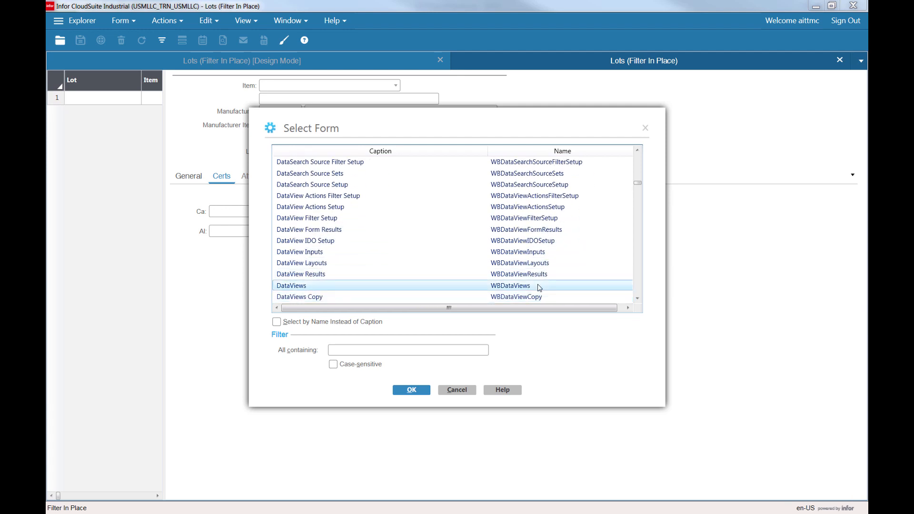
pyautogui.press('Return')
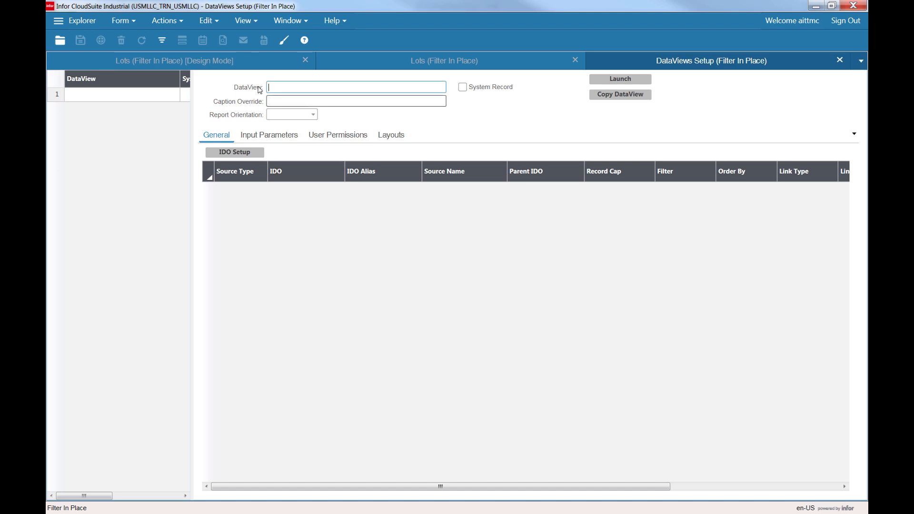
pyautogui.click(95, 86)
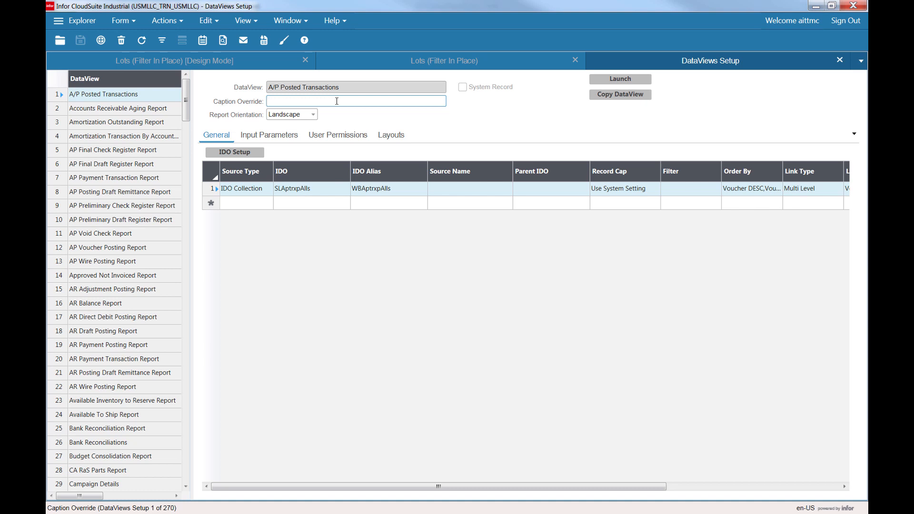
pyautogui.hotkey('ctrl', 'n')
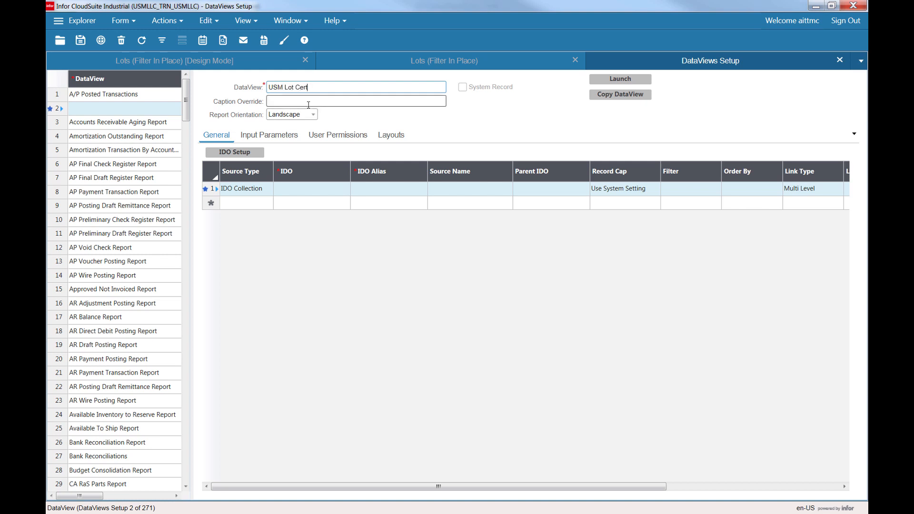
# Copy the DataView name USM Lot Cert into the caption override.
pyautogui.click(295, 87)
pyautogui.hotkey('ctrl', 'c')
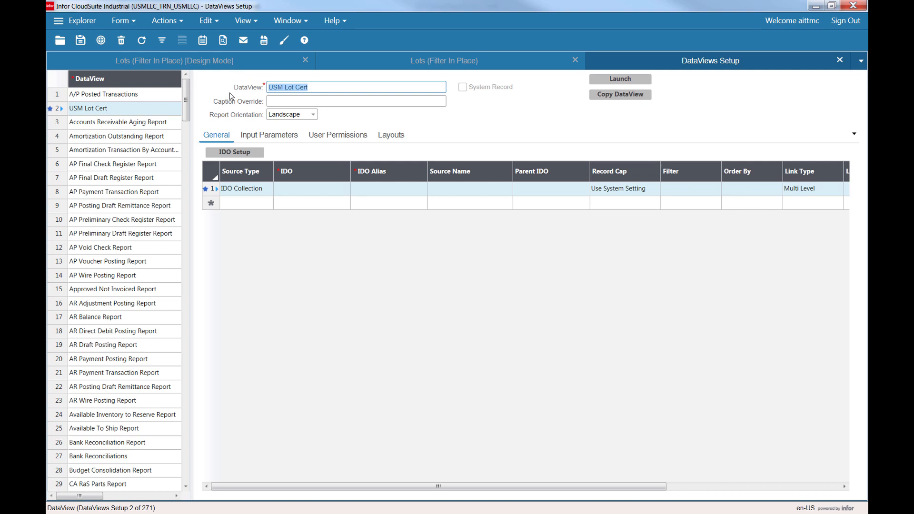
pyautogui.click(293, 102)
pyautogui.hotkey('ctrl', 'v')
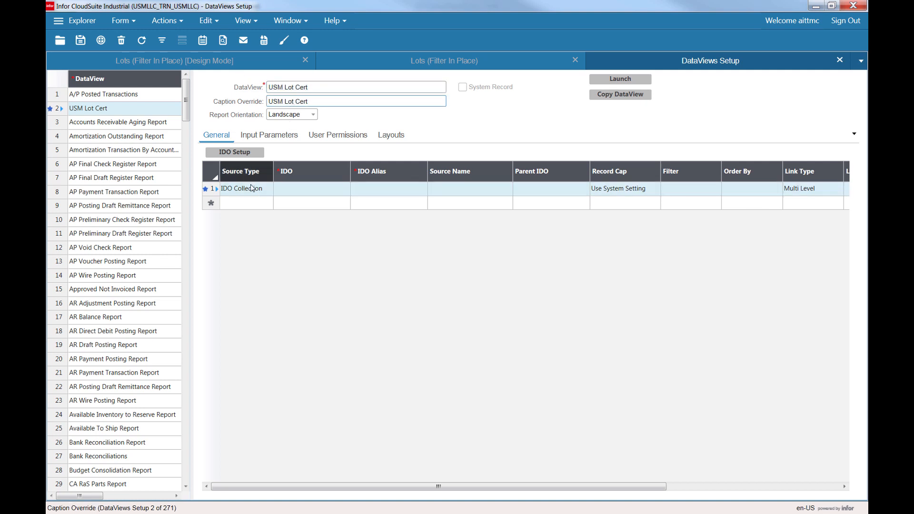
pyautogui.click(269, 191)
pyautogui.click(307, 189)
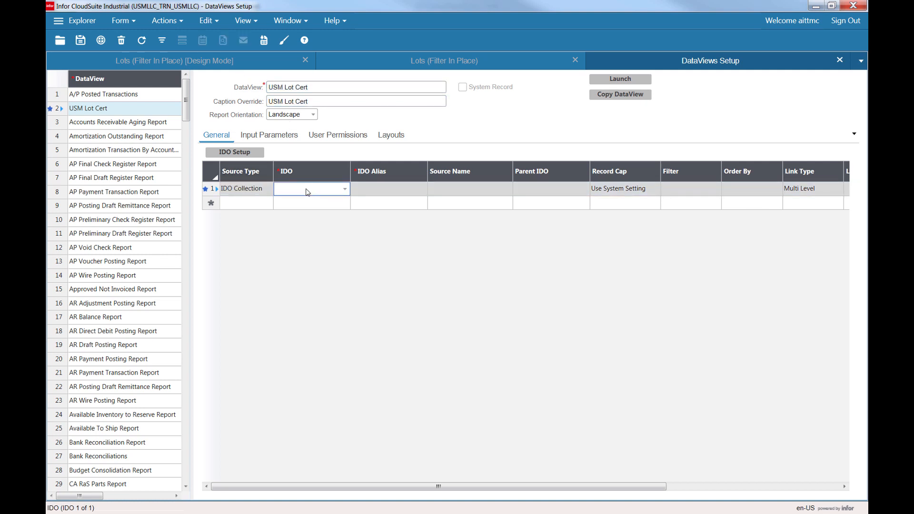
# Look up the Lots form's primary collection and a component's binding in design mode.
pyautogui.click(431, 61)
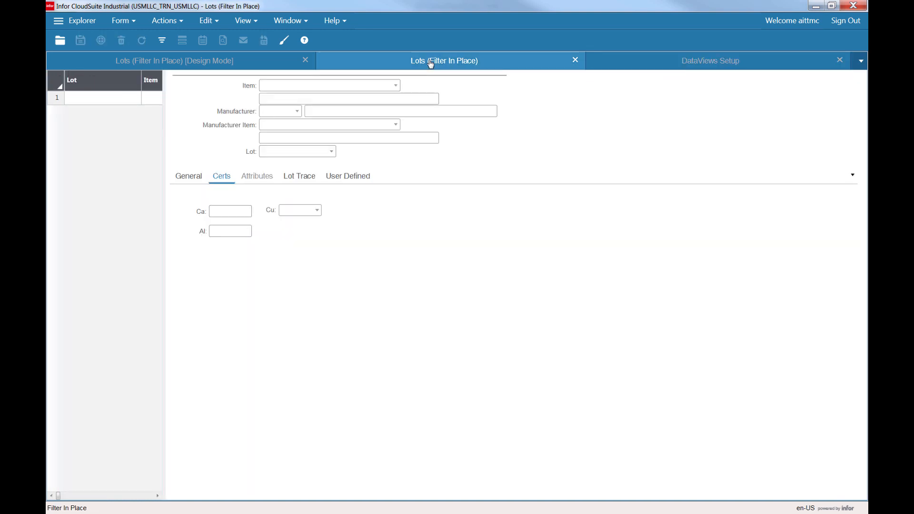
pyautogui.click(198, 61)
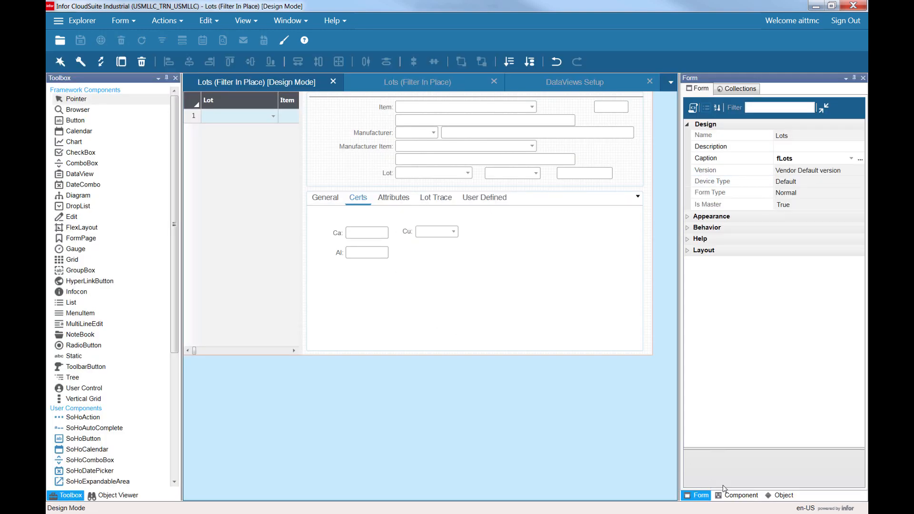
pyautogui.click(749, 90)
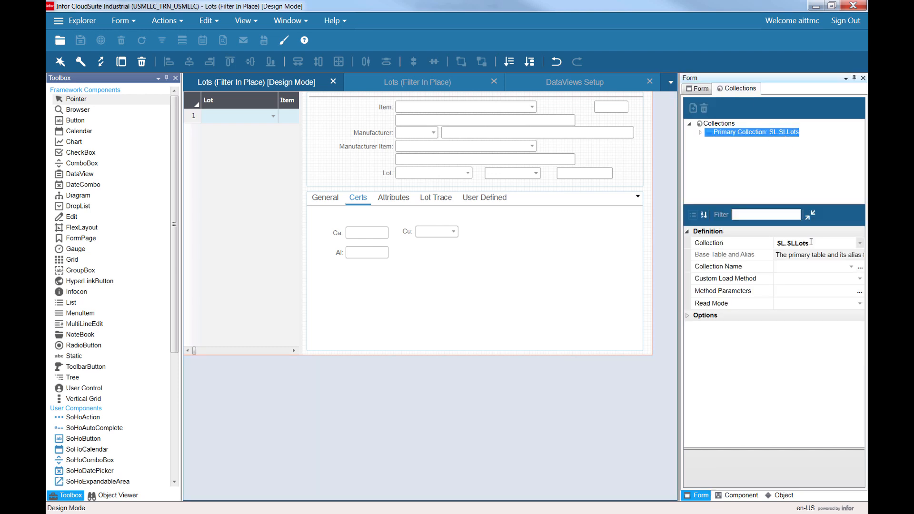
pyautogui.click(790, 245)
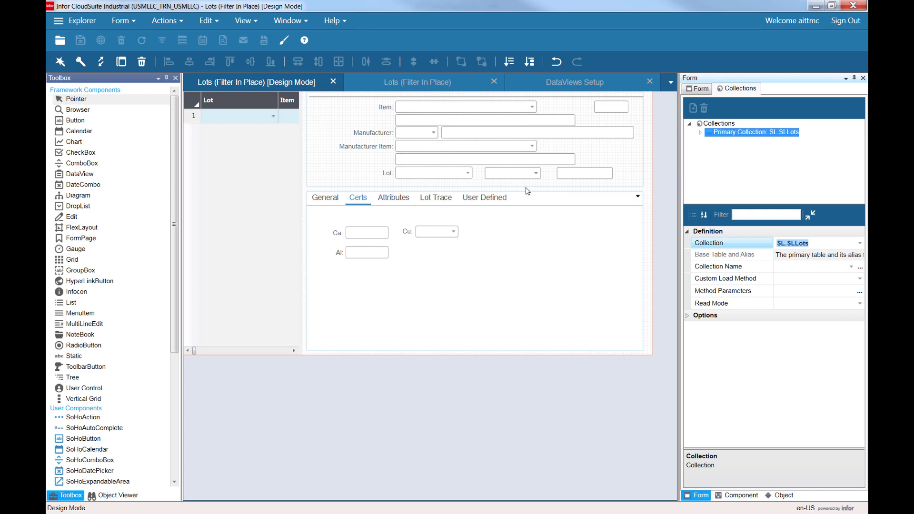
pyautogui.click(419, 136)
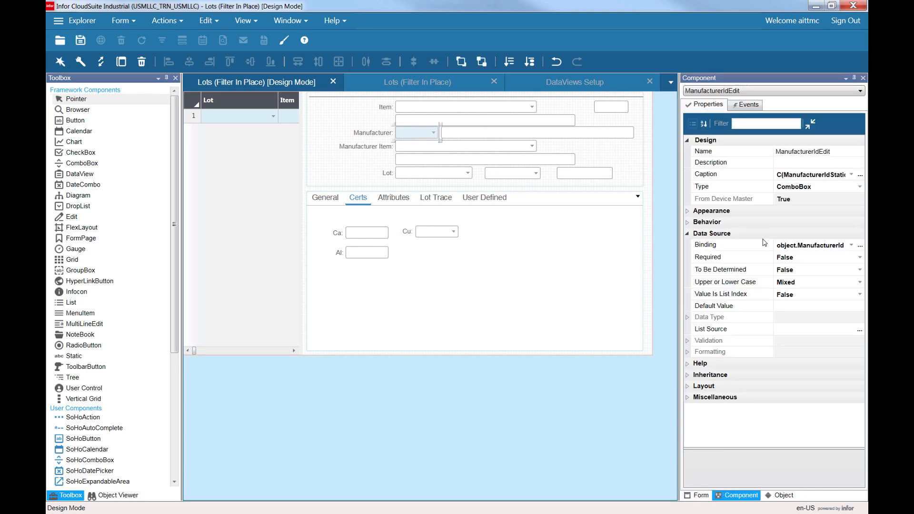
pyautogui.click(803, 245)
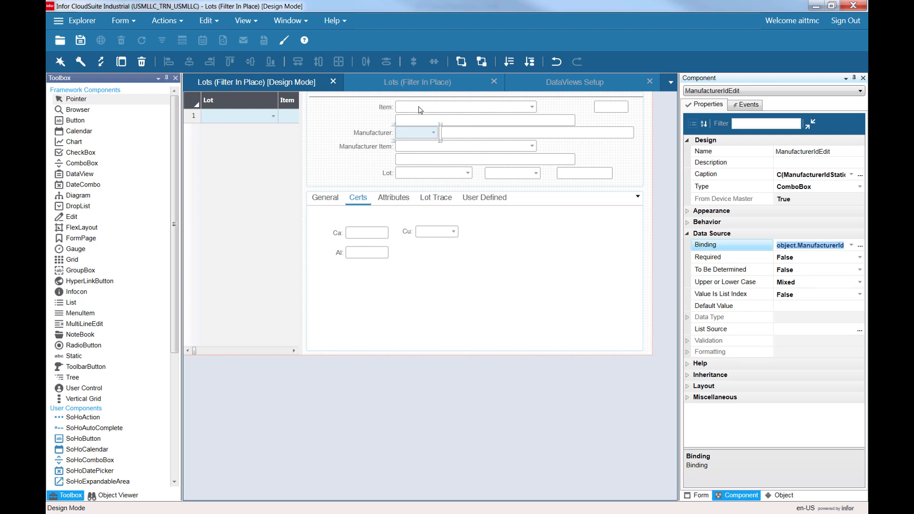
pyautogui.click(703, 498)
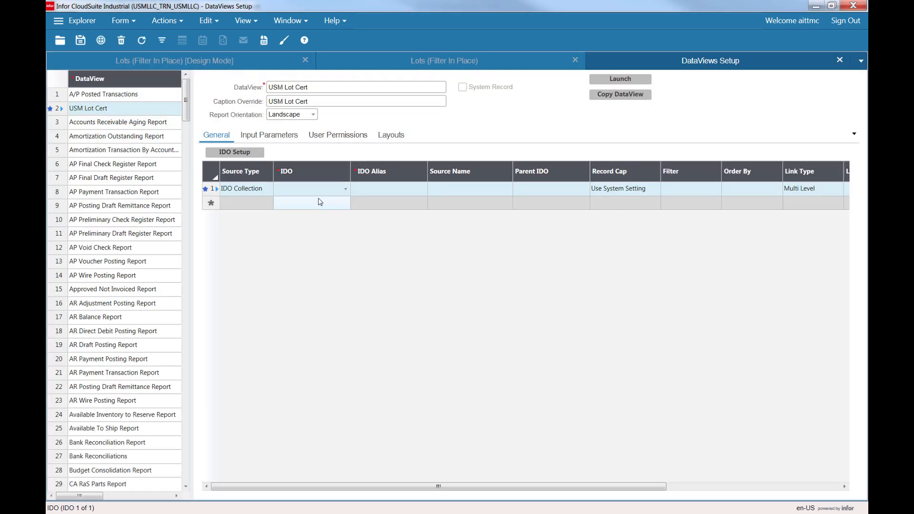
# Set the DataView's IDO to SLLots and save the record.
pyautogui.click(319, 189)
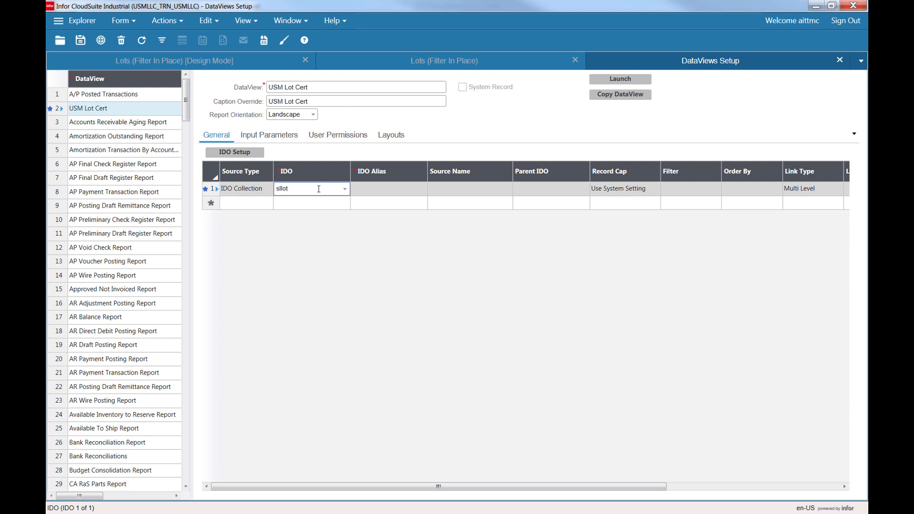
pyautogui.doubleClick(319, 189)
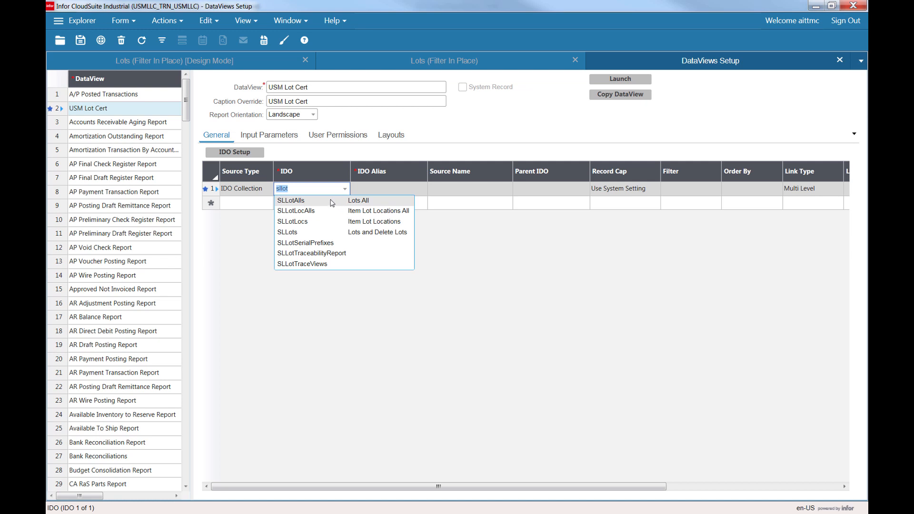
pyautogui.click(292, 234)
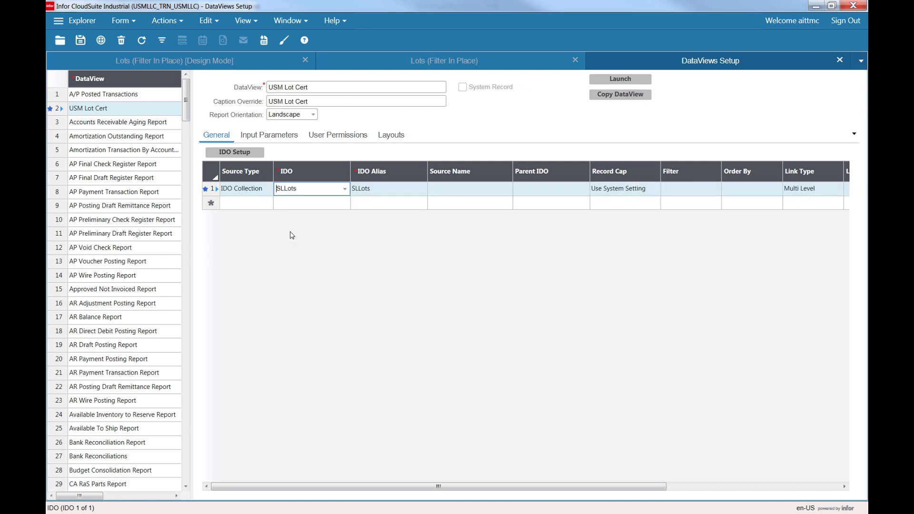
pyautogui.click(383, 191)
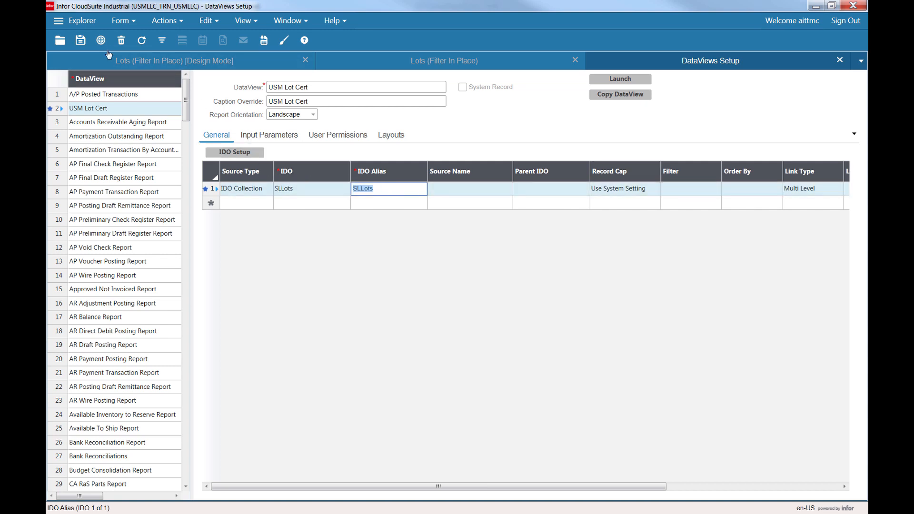
pyautogui.click(81, 41)
# Open the IDO setup and select the Item, Lot, lotUf_USM_Al, Ca, Cu and Fe properties.
pyautogui.click(230, 154)
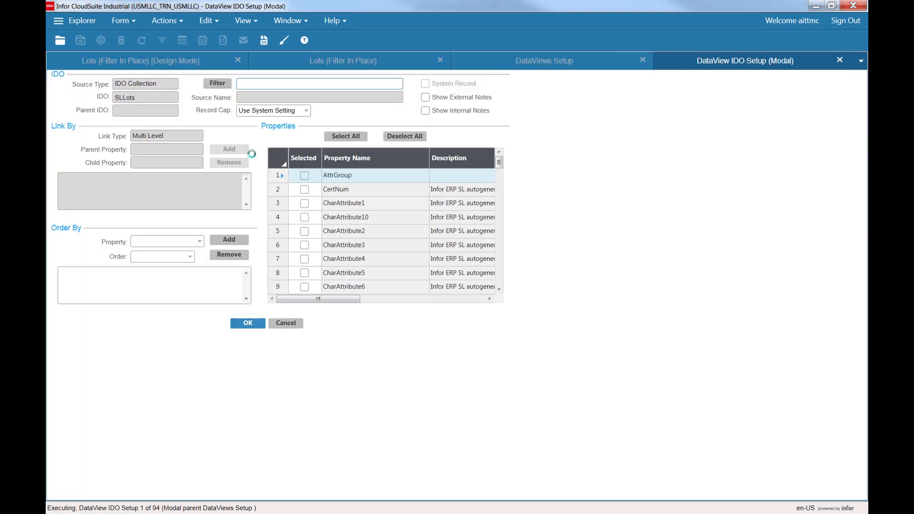
pyautogui.click(146, 99)
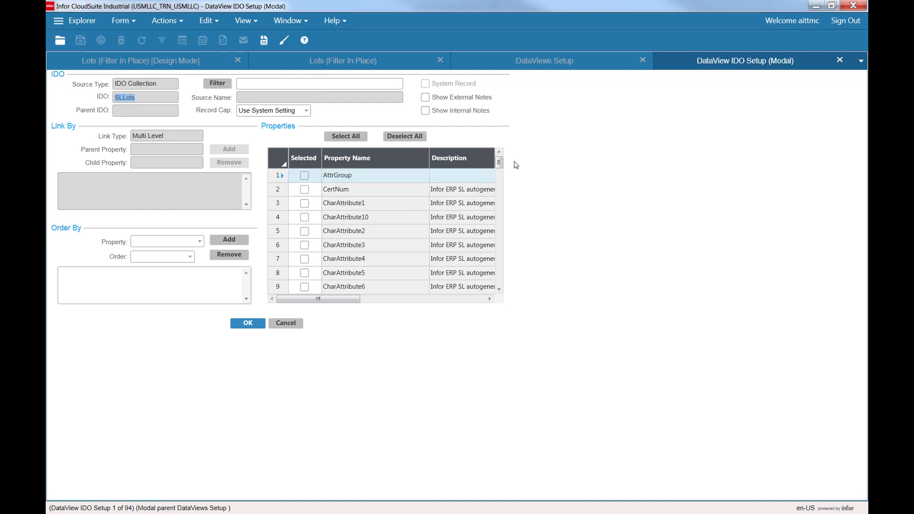
pyautogui.moveTo(499, 163); pyautogui.dragTo(506, 220)
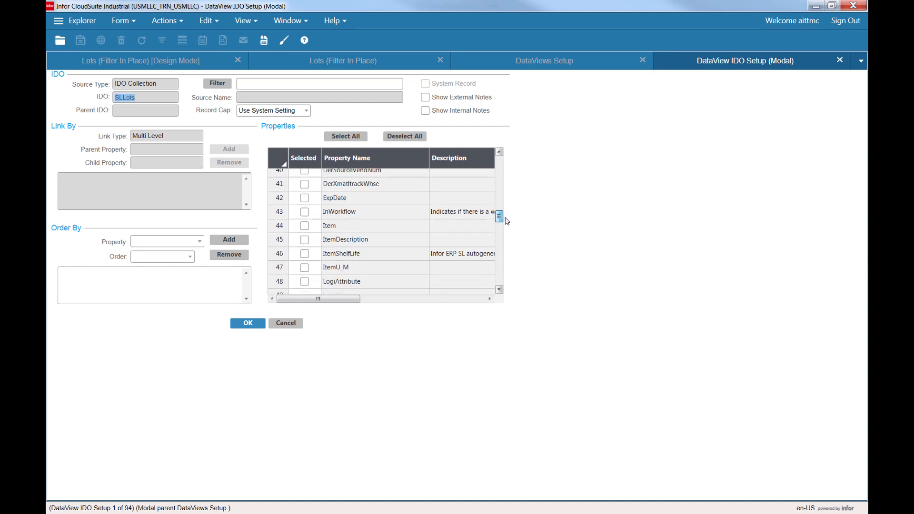
pyautogui.click(305, 222)
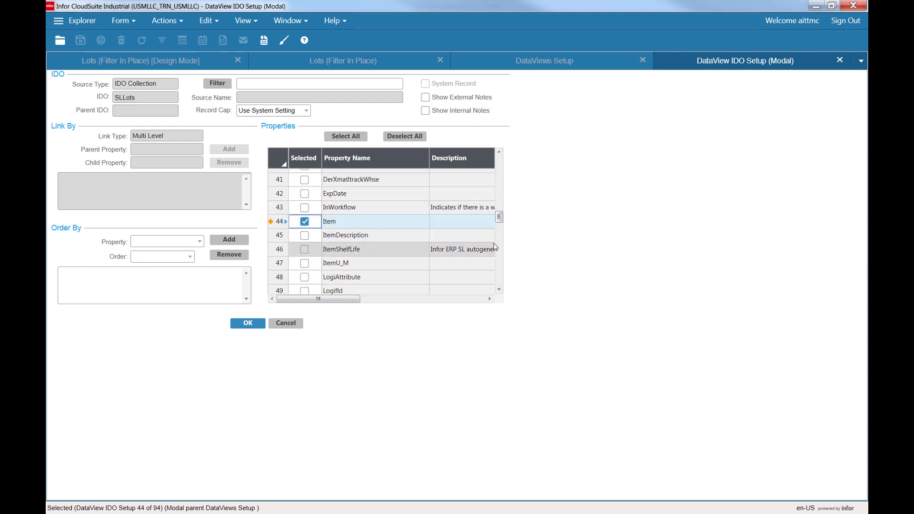
pyautogui.moveTo(501, 217); pyautogui.dragTo(503, 230)
pyautogui.click(305, 218)
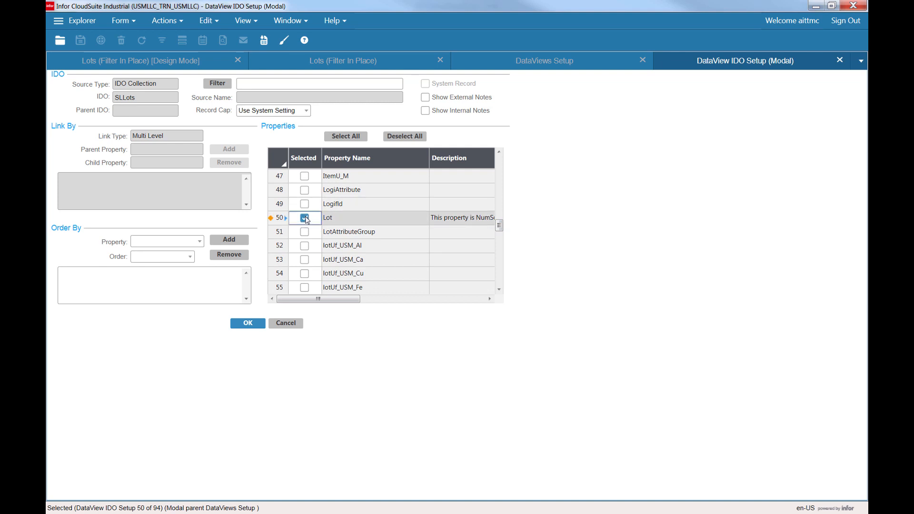
pyautogui.click(304, 245)
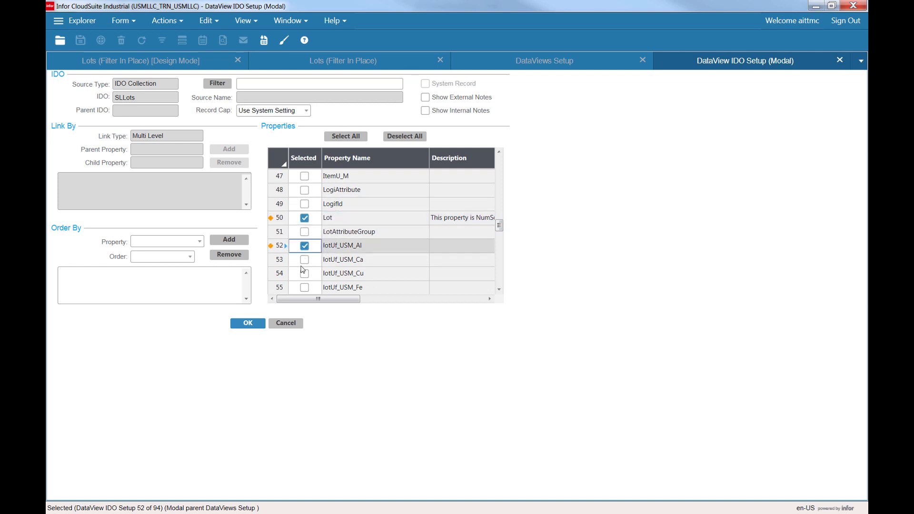
pyautogui.click(305, 260)
pyautogui.click(305, 274)
pyautogui.click(305, 288)
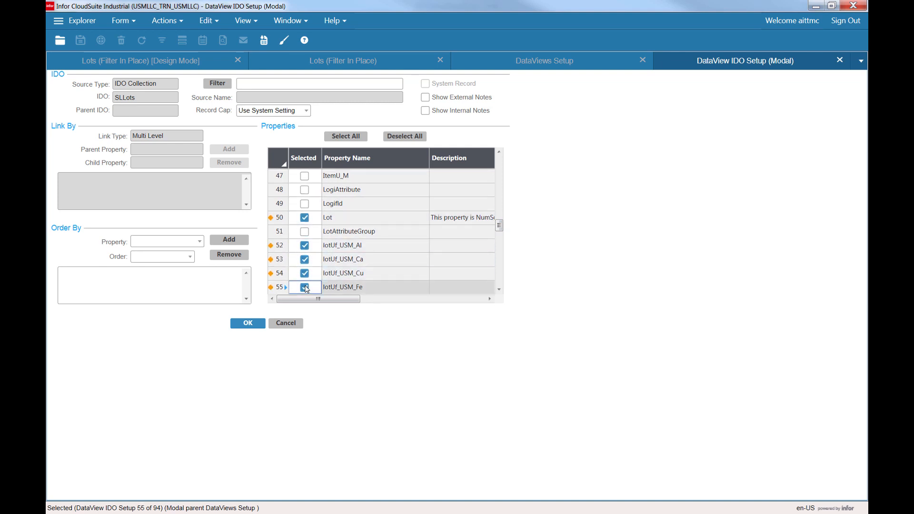
# Select the lotUf_USM_Mg through lotUf_USM_Zn properties and confirm the IDO setup.
pyautogui.scroll(-2, 499, 233)
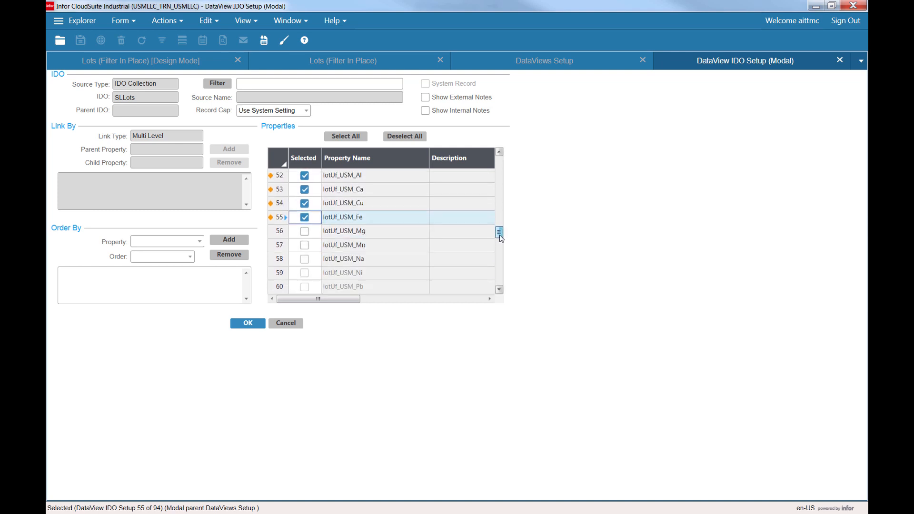
pyautogui.click(305, 215)
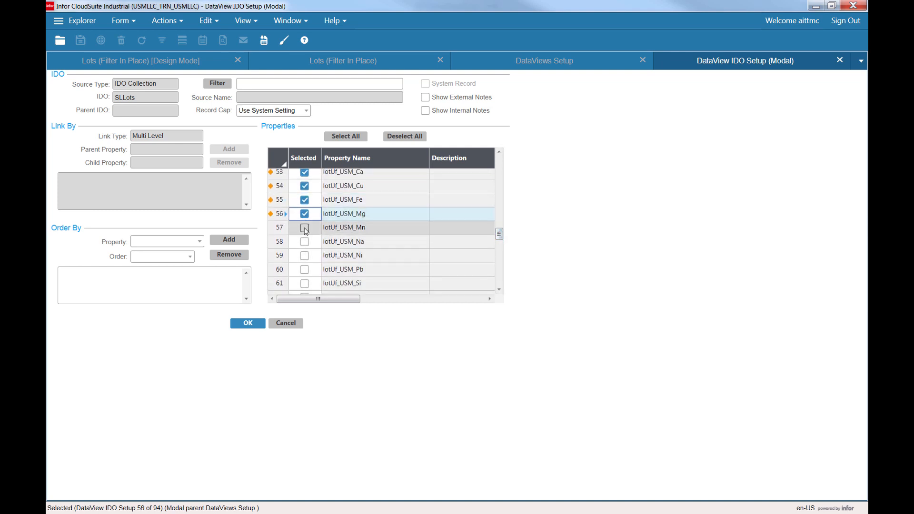
pyautogui.click(305, 228)
pyautogui.click(305, 242)
pyautogui.click(305, 256)
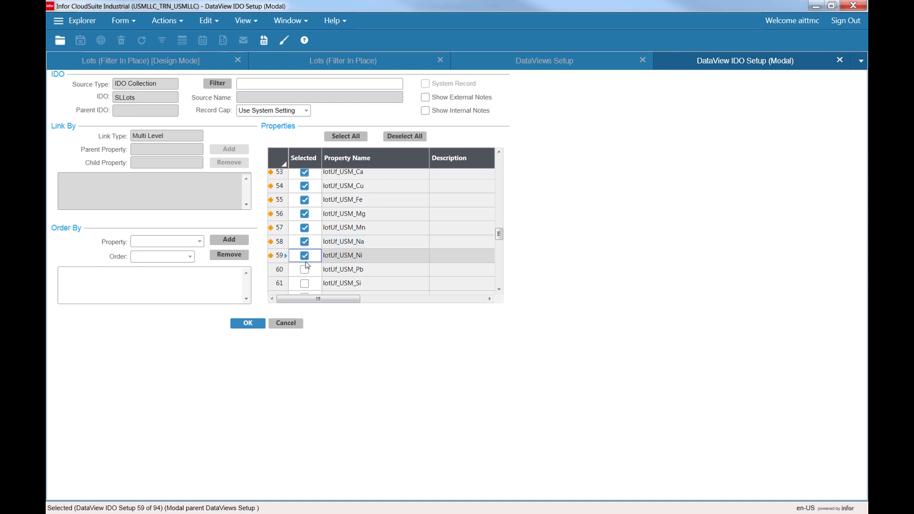
pyautogui.click(305, 269)
pyautogui.click(305, 283)
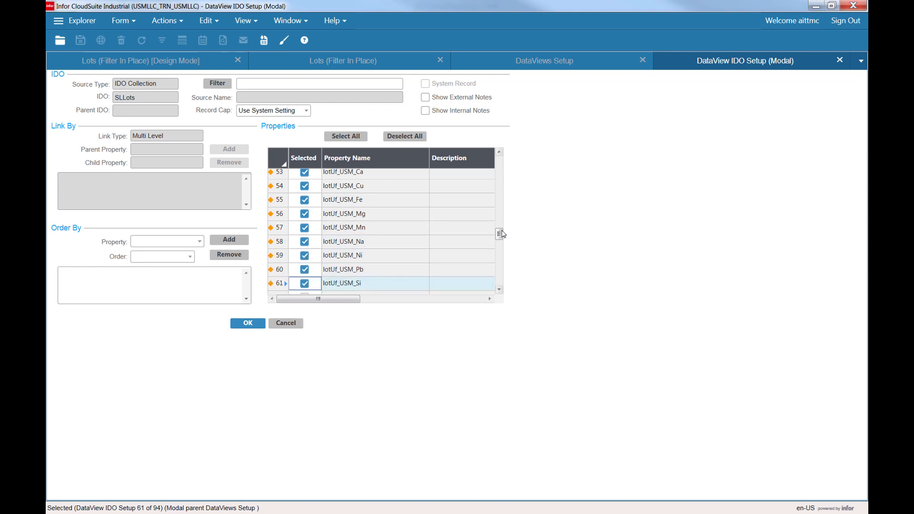
pyautogui.moveTo(499, 233); pyautogui.dragTo(502, 244)
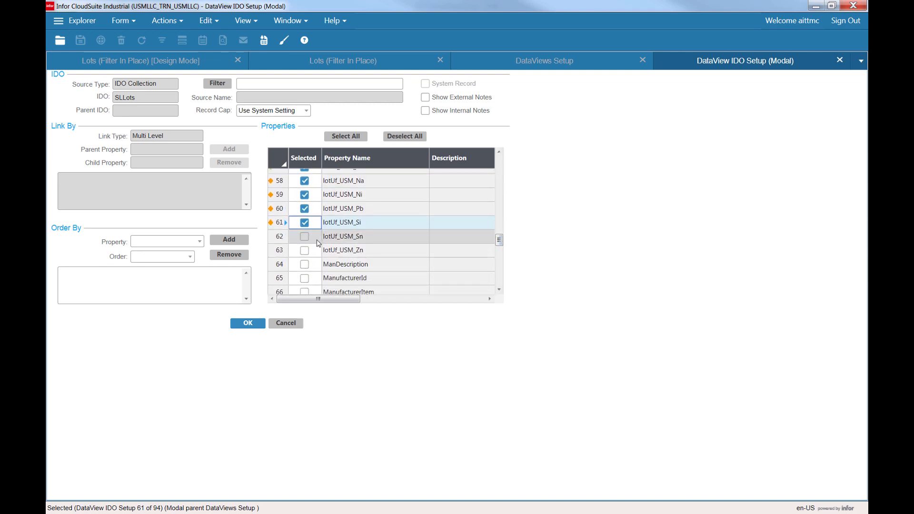
pyautogui.click(305, 236)
pyautogui.click(305, 250)
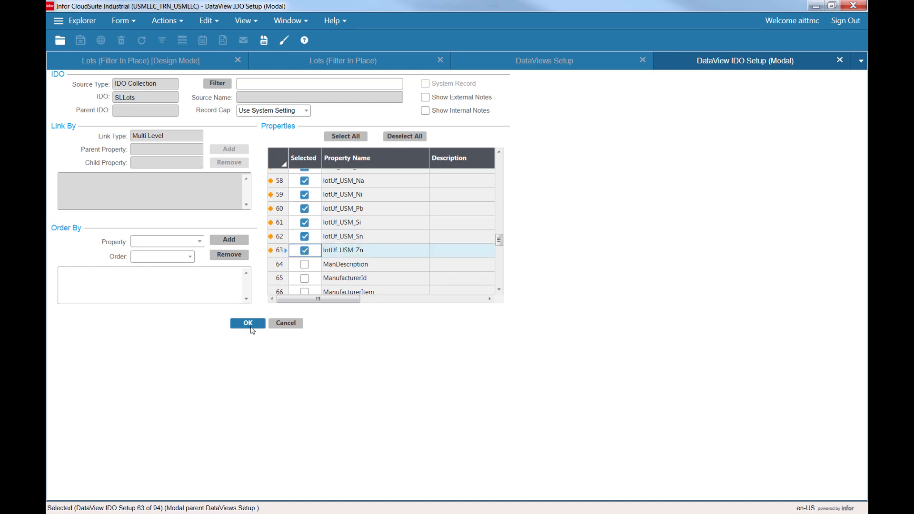
pyautogui.click(251, 326)
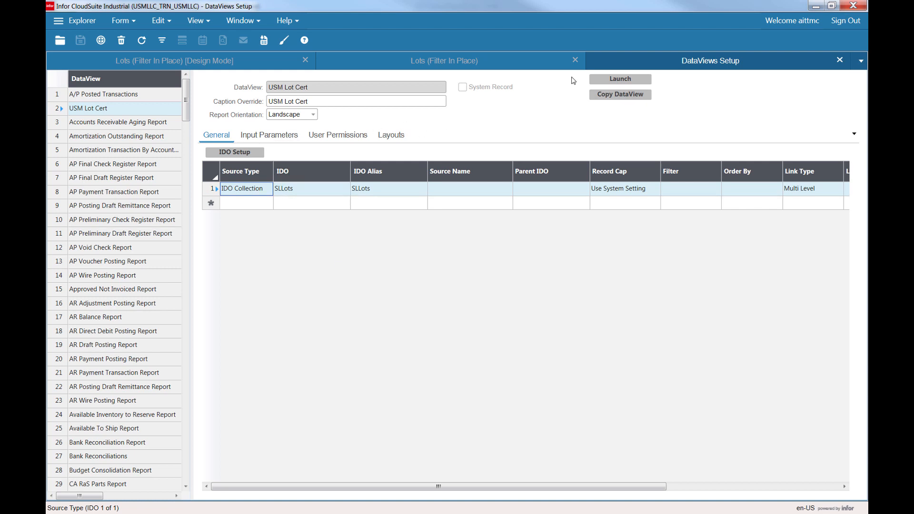
# Launch the DataView to preview its columns, then close the results and the DataViews Setup form.
pyautogui.click(619, 79)
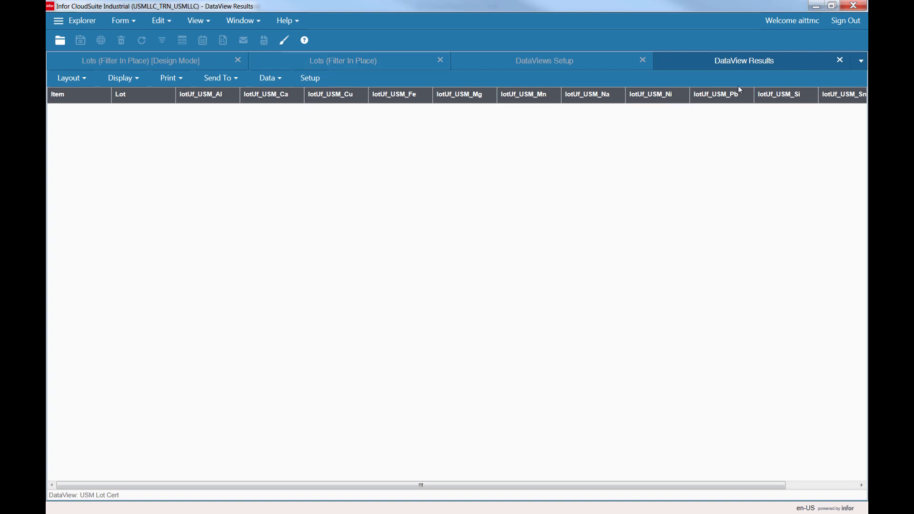
pyautogui.click(840, 61)
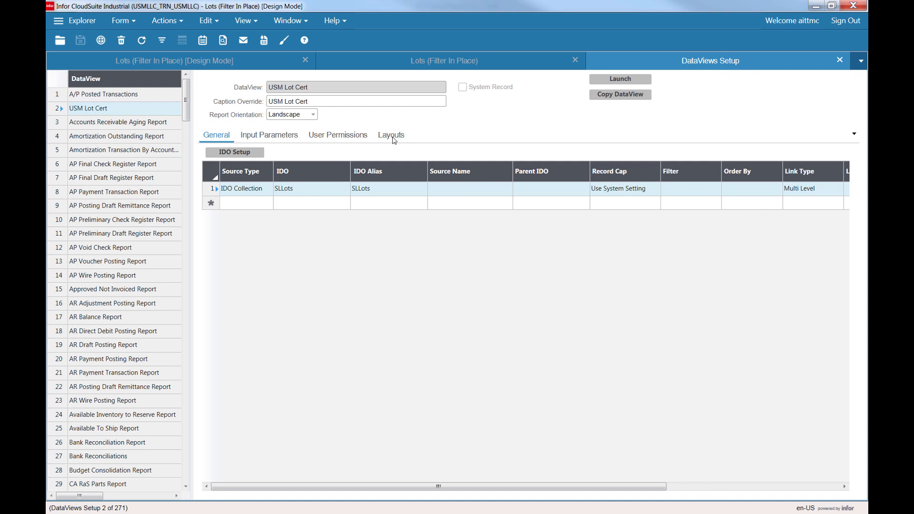
pyautogui.hotkey('ctrl', 'F4')
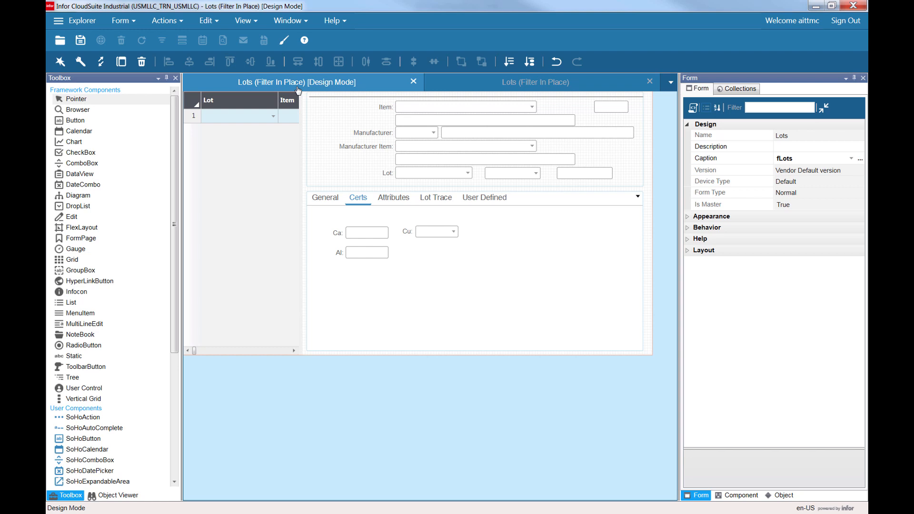
# Browse the property list of the Lots form's primary collection.
pyautogui.click(736, 89)
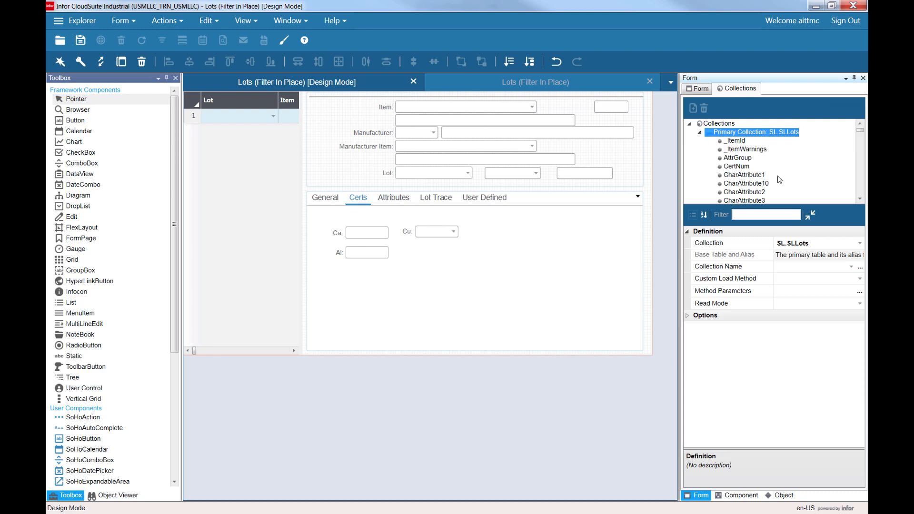
pyautogui.moveTo(860, 129); pyautogui.dragTo(863, 150)
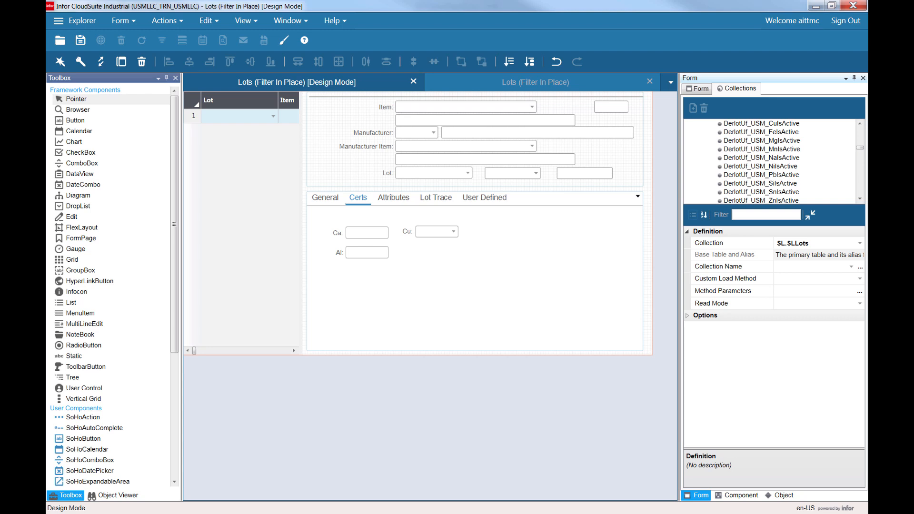
pyautogui.click(861, 188)
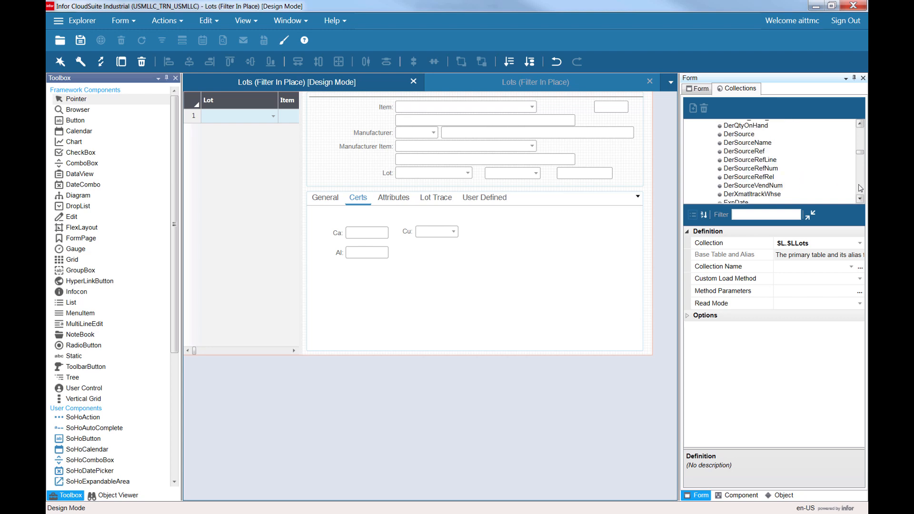
# Add the lotUf_USM_Mg property from the primary collection as a new field on the Certs tab.
pyautogui.scroll(-5, 723, 143)
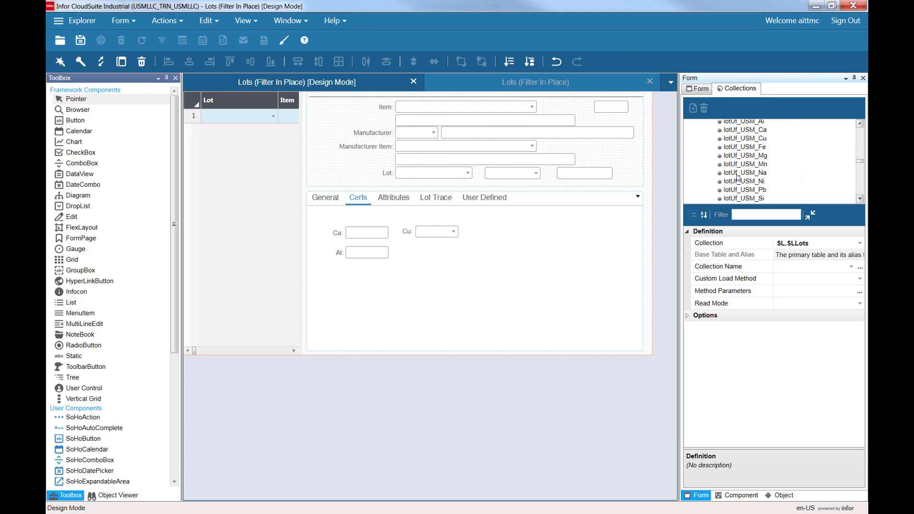
pyautogui.click(751, 156)
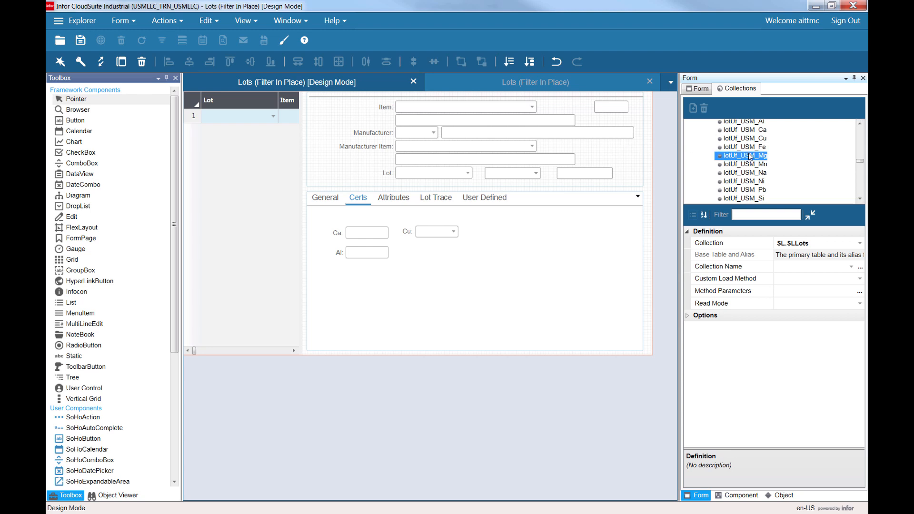
pyautogui.moveTo(751, 156); pyautogui.dragTo(453, 235)
pyautogui.click(454, 235)
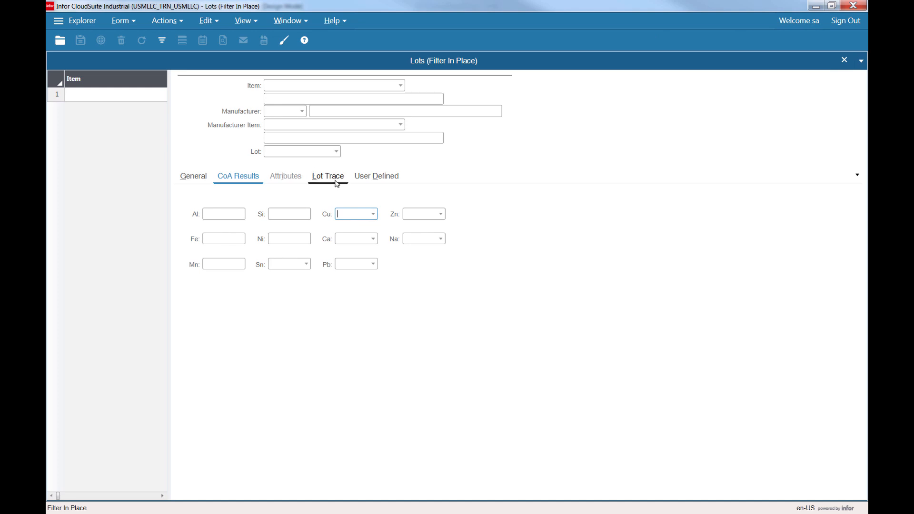
# Test the running Lots form's CoA Results tab by setting Cu to <10 and opening the Ca list.
pyautogui.click(288, 214)
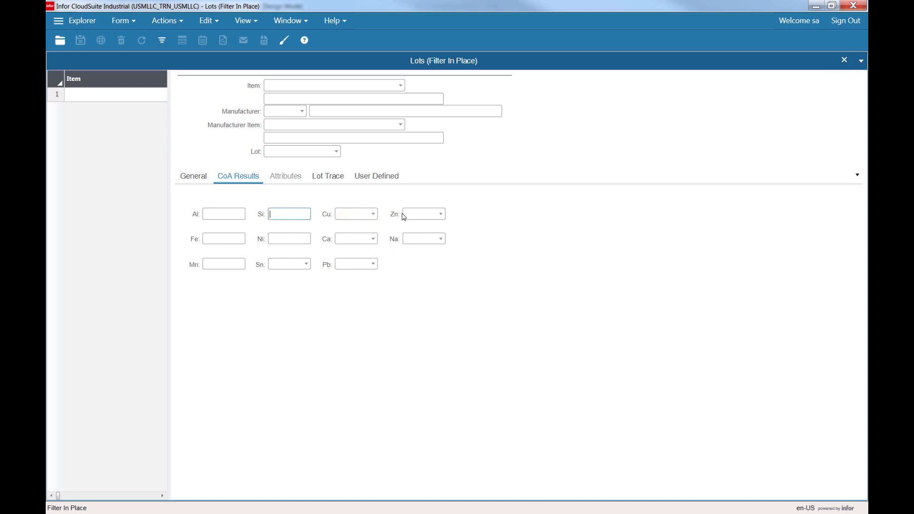
pyautogui.click(372, 215)
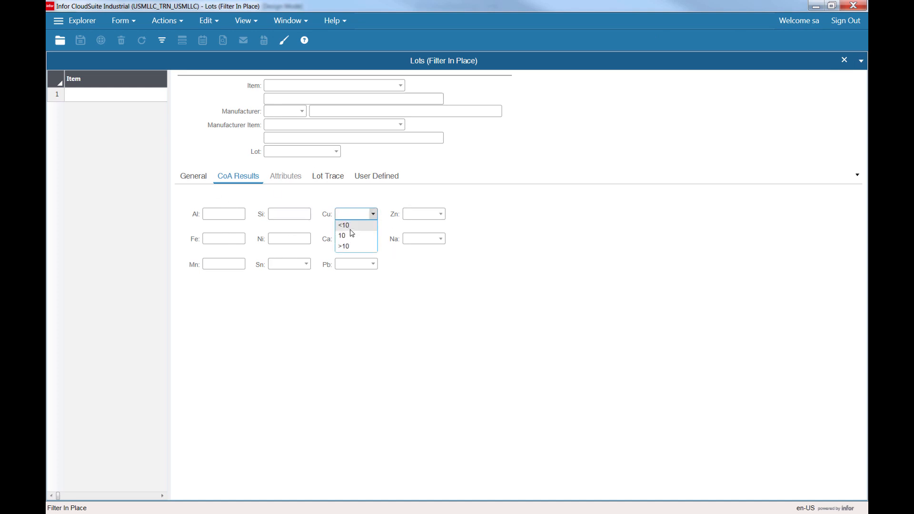
pyautogui.click(350, 227)
pyautogui.click(288, 238)
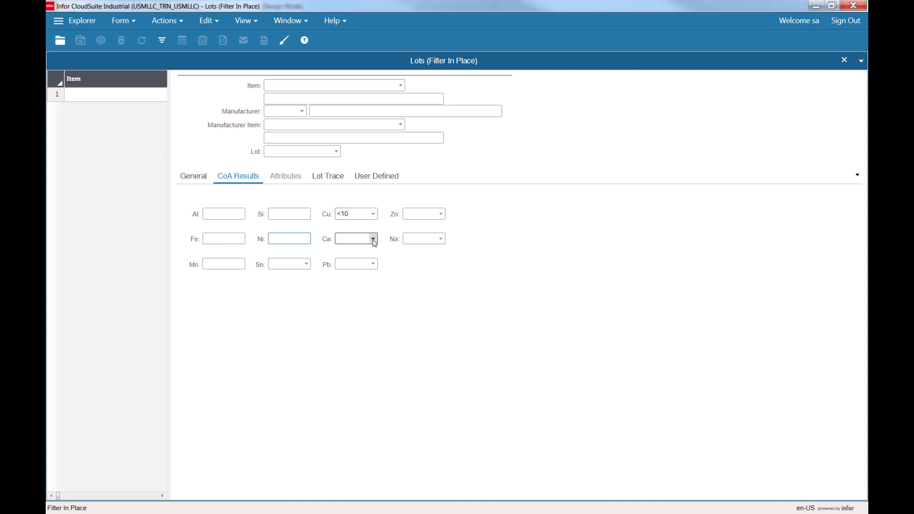
pyautogui.click(373, 239)
# Switch to the browser and open the Learn page of the Mongoose portal.
pyautogui.click(423, 100)
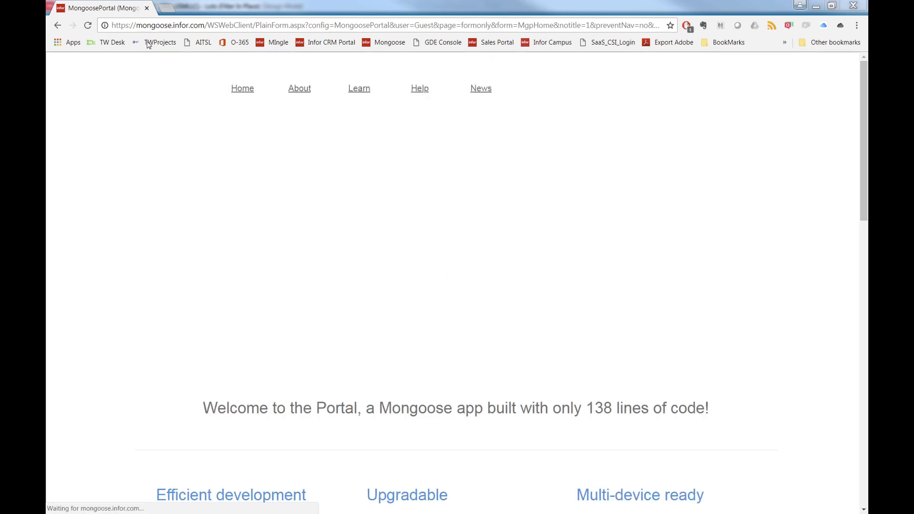
pyautogui.moveTo(142, 25); pyautogui.dragTo(193, 27)
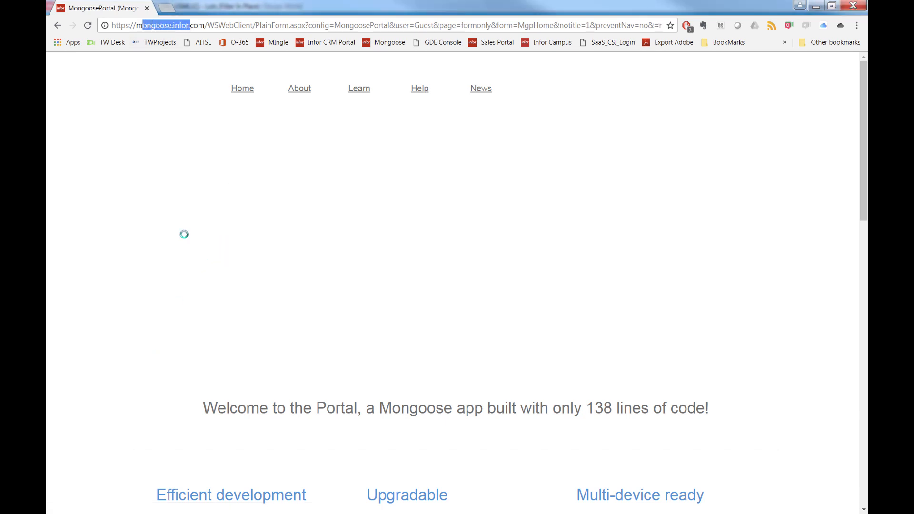
pyautogui.click(359, 92)
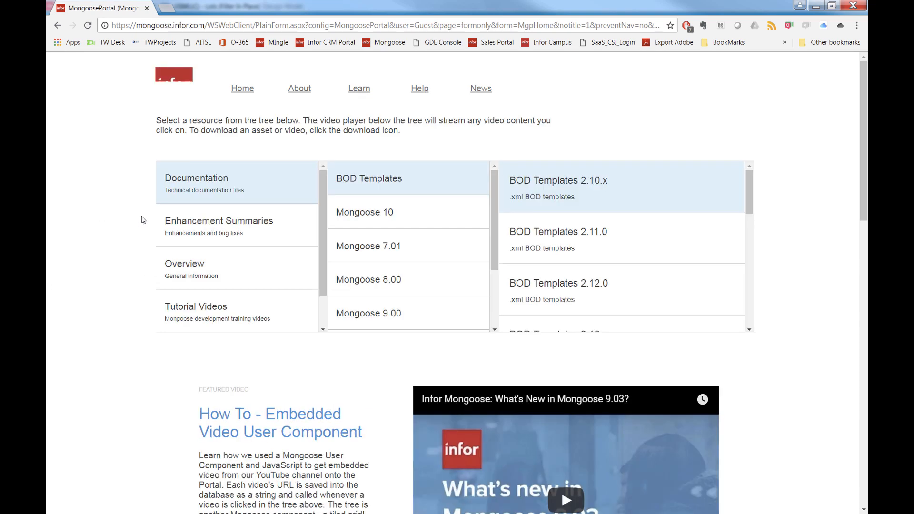
pyautogui.click(221, 228)
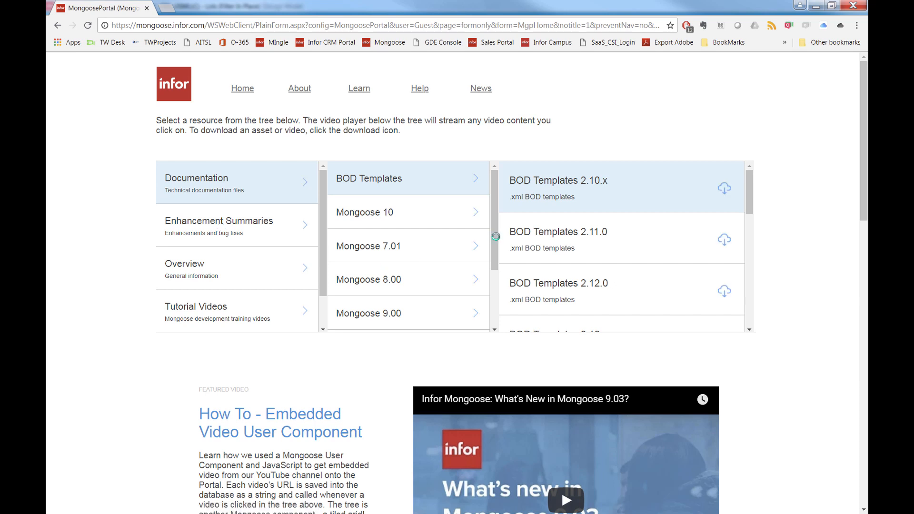
# Browse the Tutorial Videos resources, opening How To Videos and Mongoose 101 Resources, and select the page address.
pyautogui.doubleClick(499, 327)
pyautogui.click(496, 318)
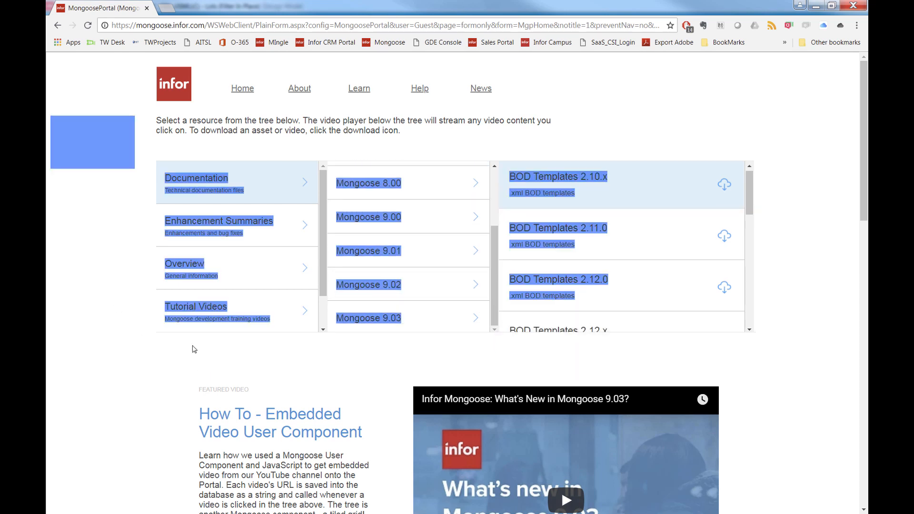
pyautogui.click(301, 312)
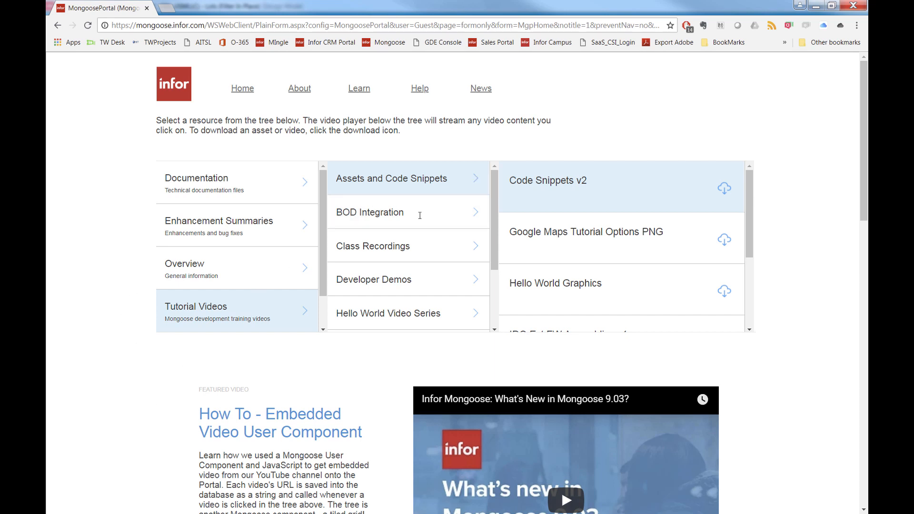
pyautogui.scroll(-2, 492, 199)
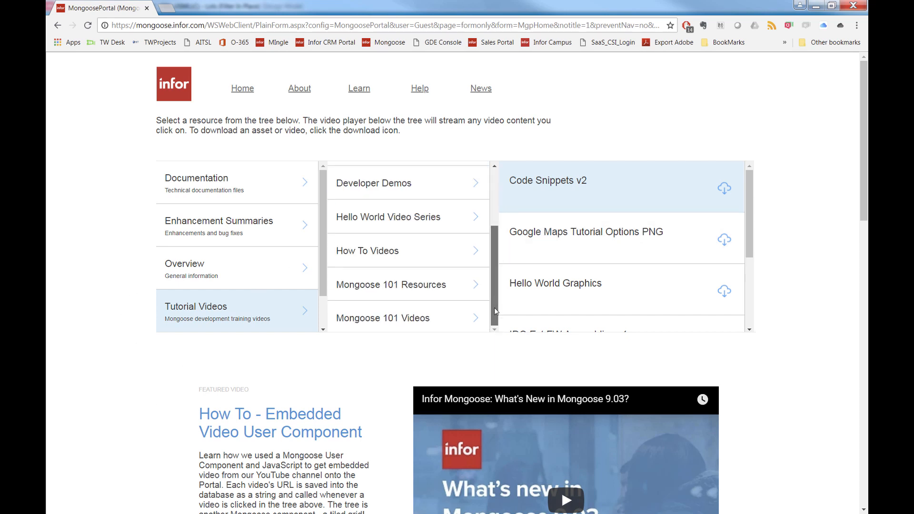
pyautogui.click(466, 252)
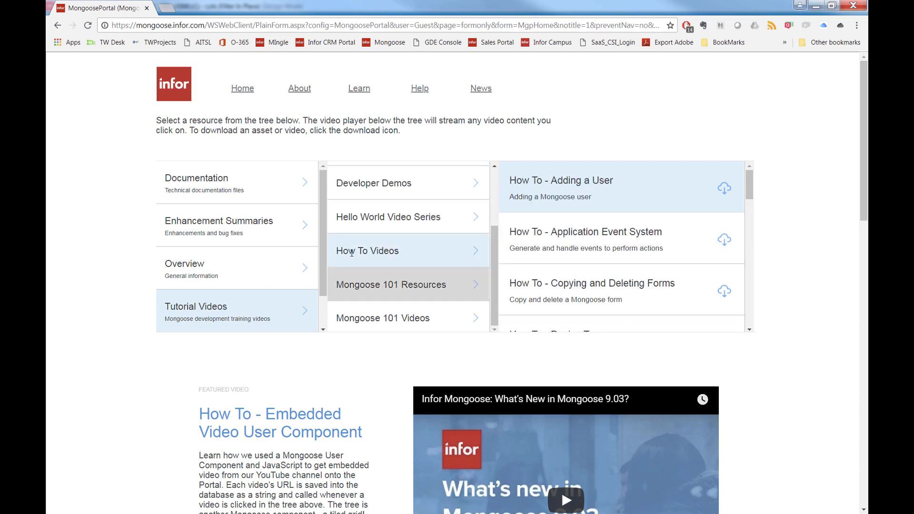
pyautogui.click(428, 287)
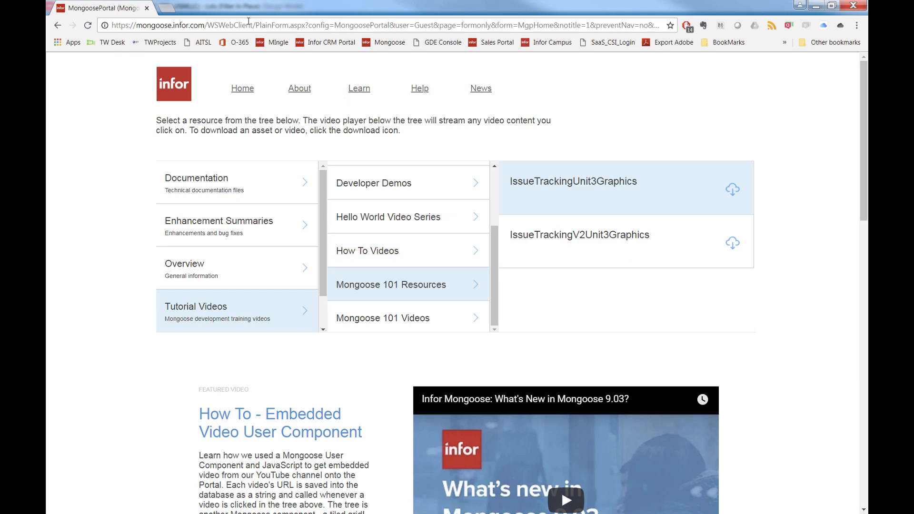
pyautogui.click(339, 25)
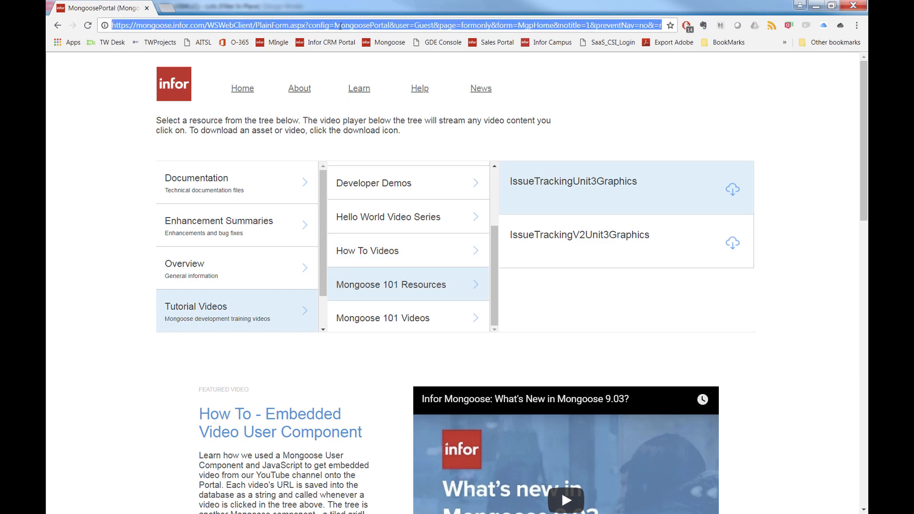